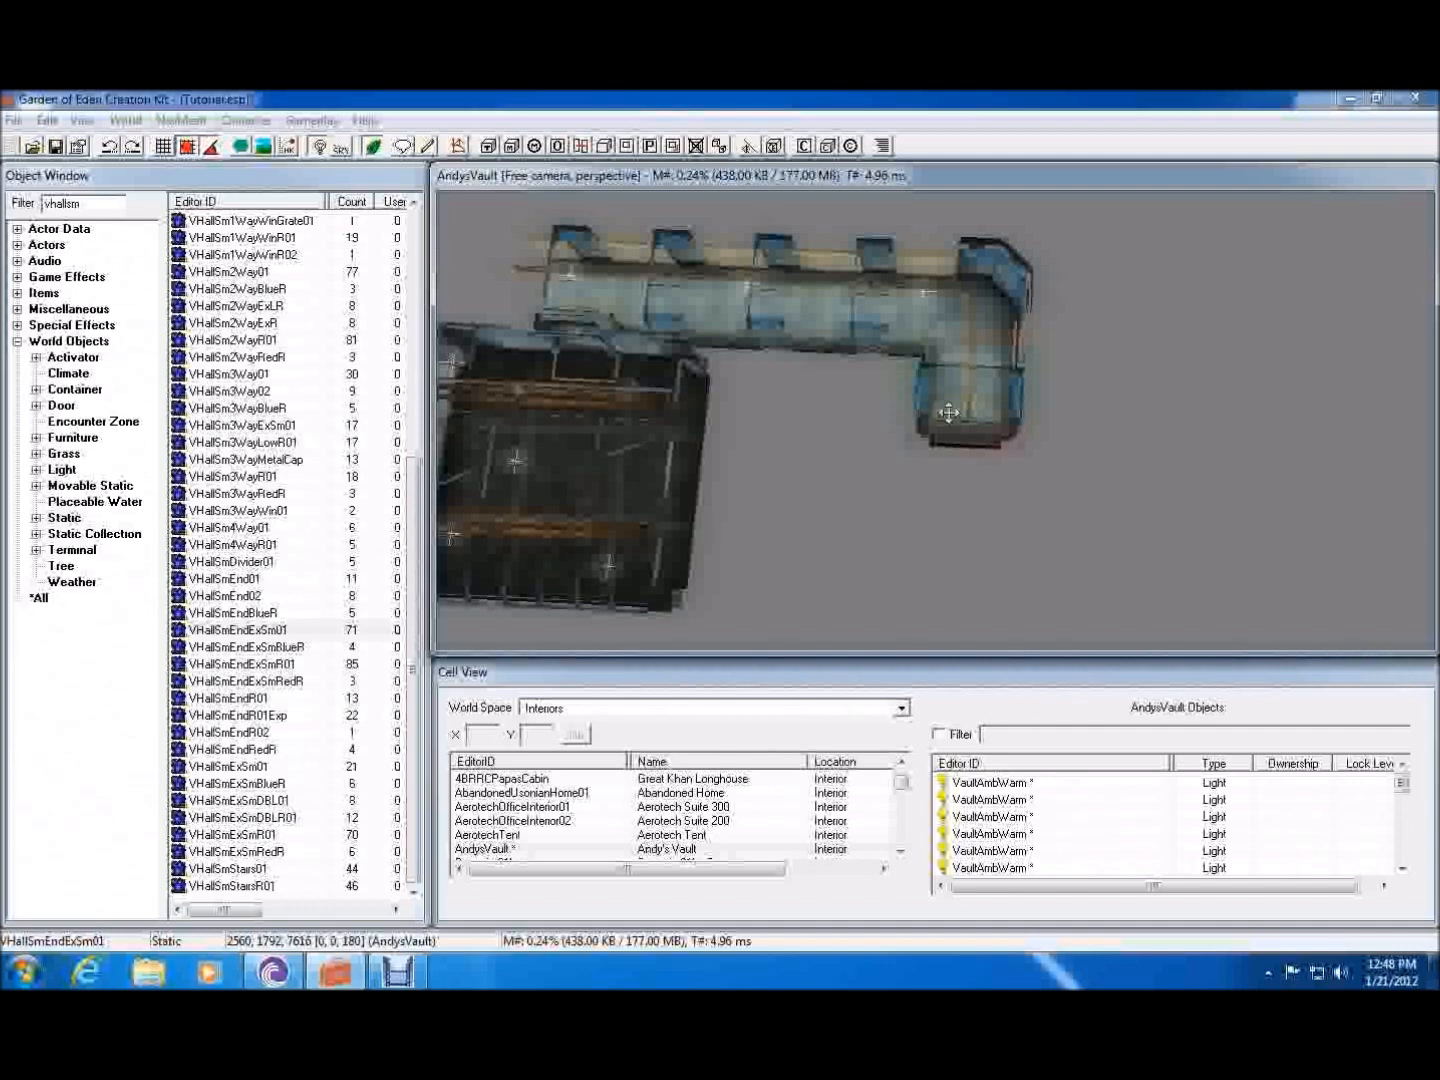
# - Filter the object list by "vurm" to show the vault utility room pieces
pyautogui.scroll(4, 972, 363)
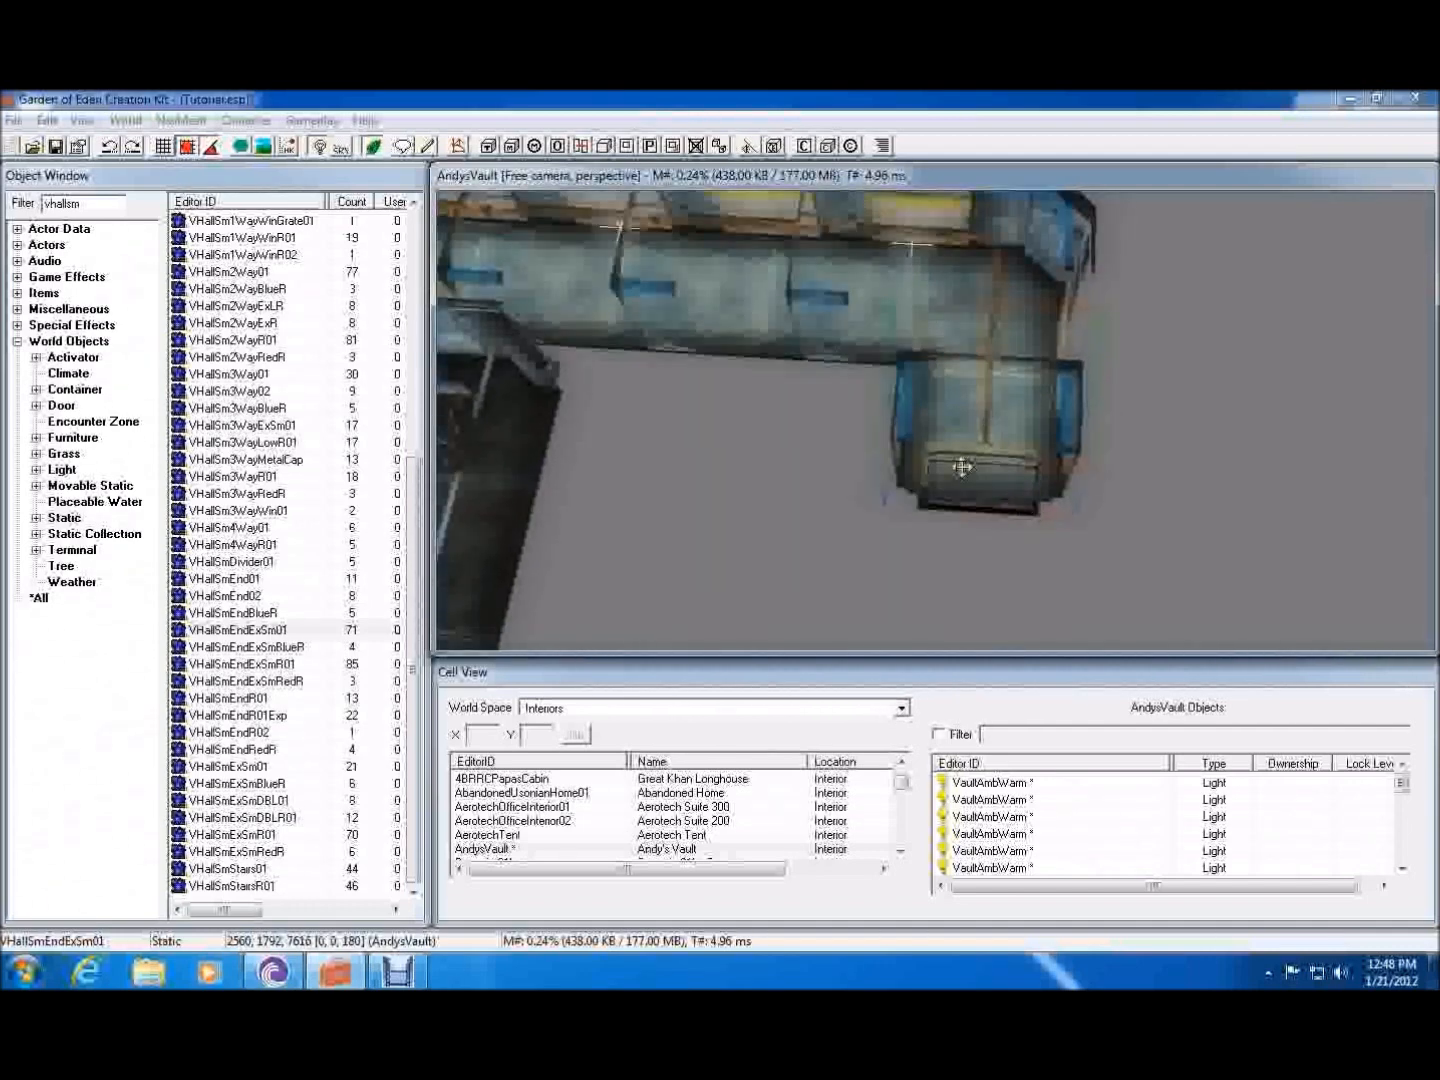
pyautogui.keyDown('shift'); pyautogui.moveTo(1015, 478); pyautogui.dragTo(456, 665, button='middle'); pyautogui.keyUp('shift')
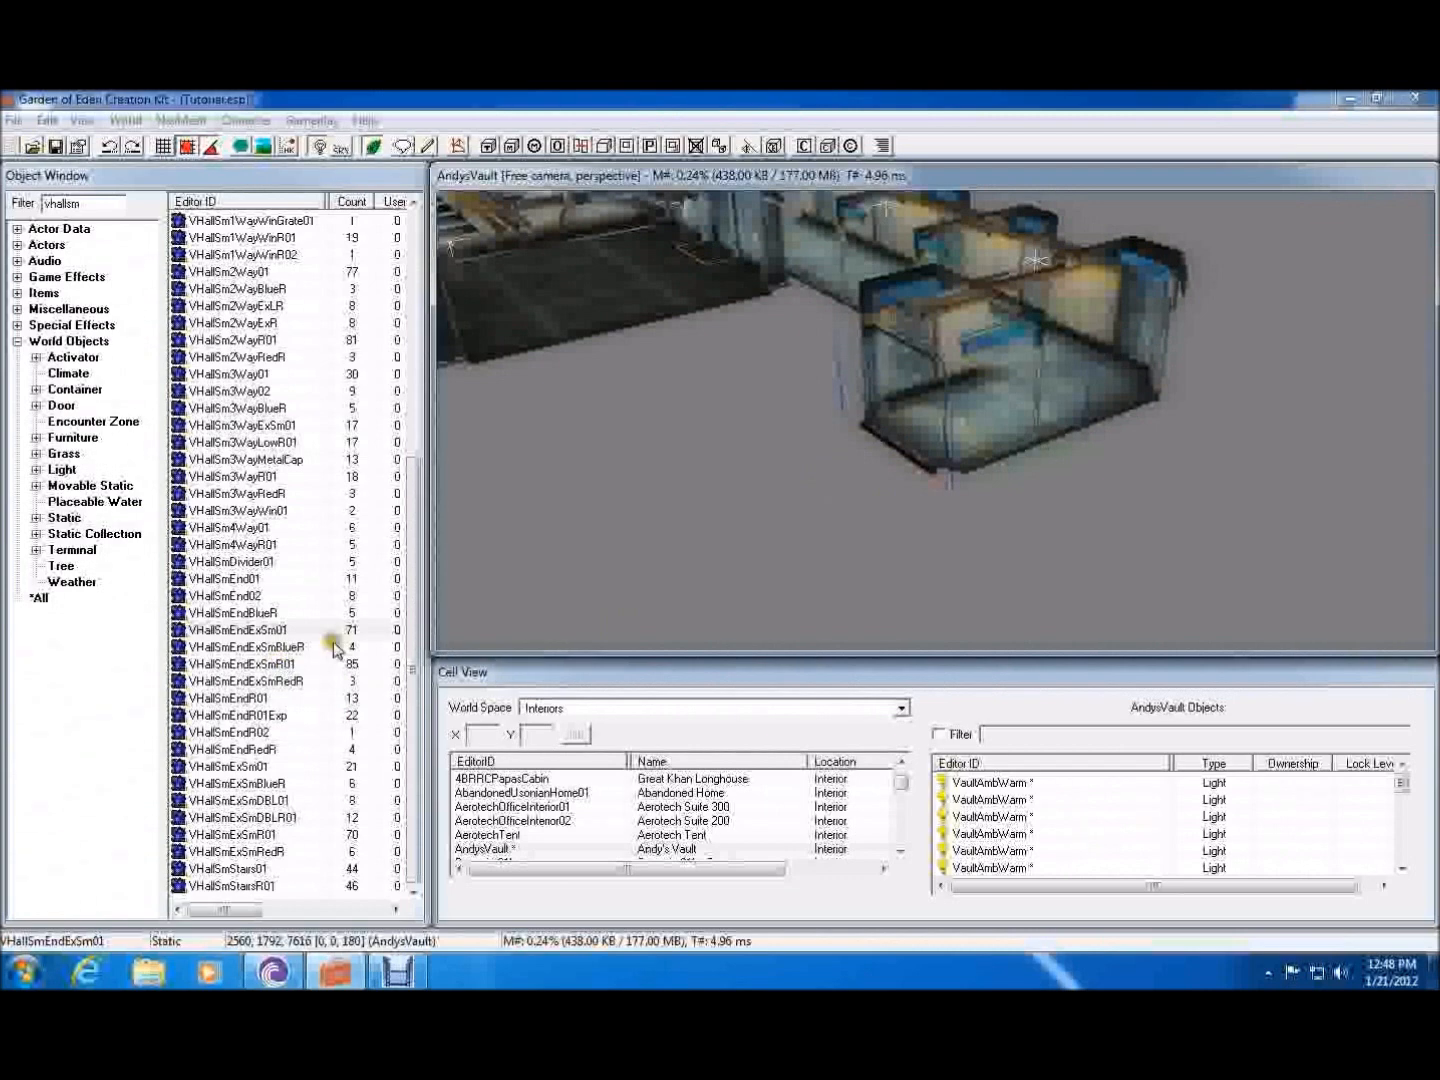
pyautogui.keyDown('shift'); pyautogui.moveTo(863, 460); pyautogui.dragTo(968, 505, button='middle'); pyautogui.keyUp('shift')
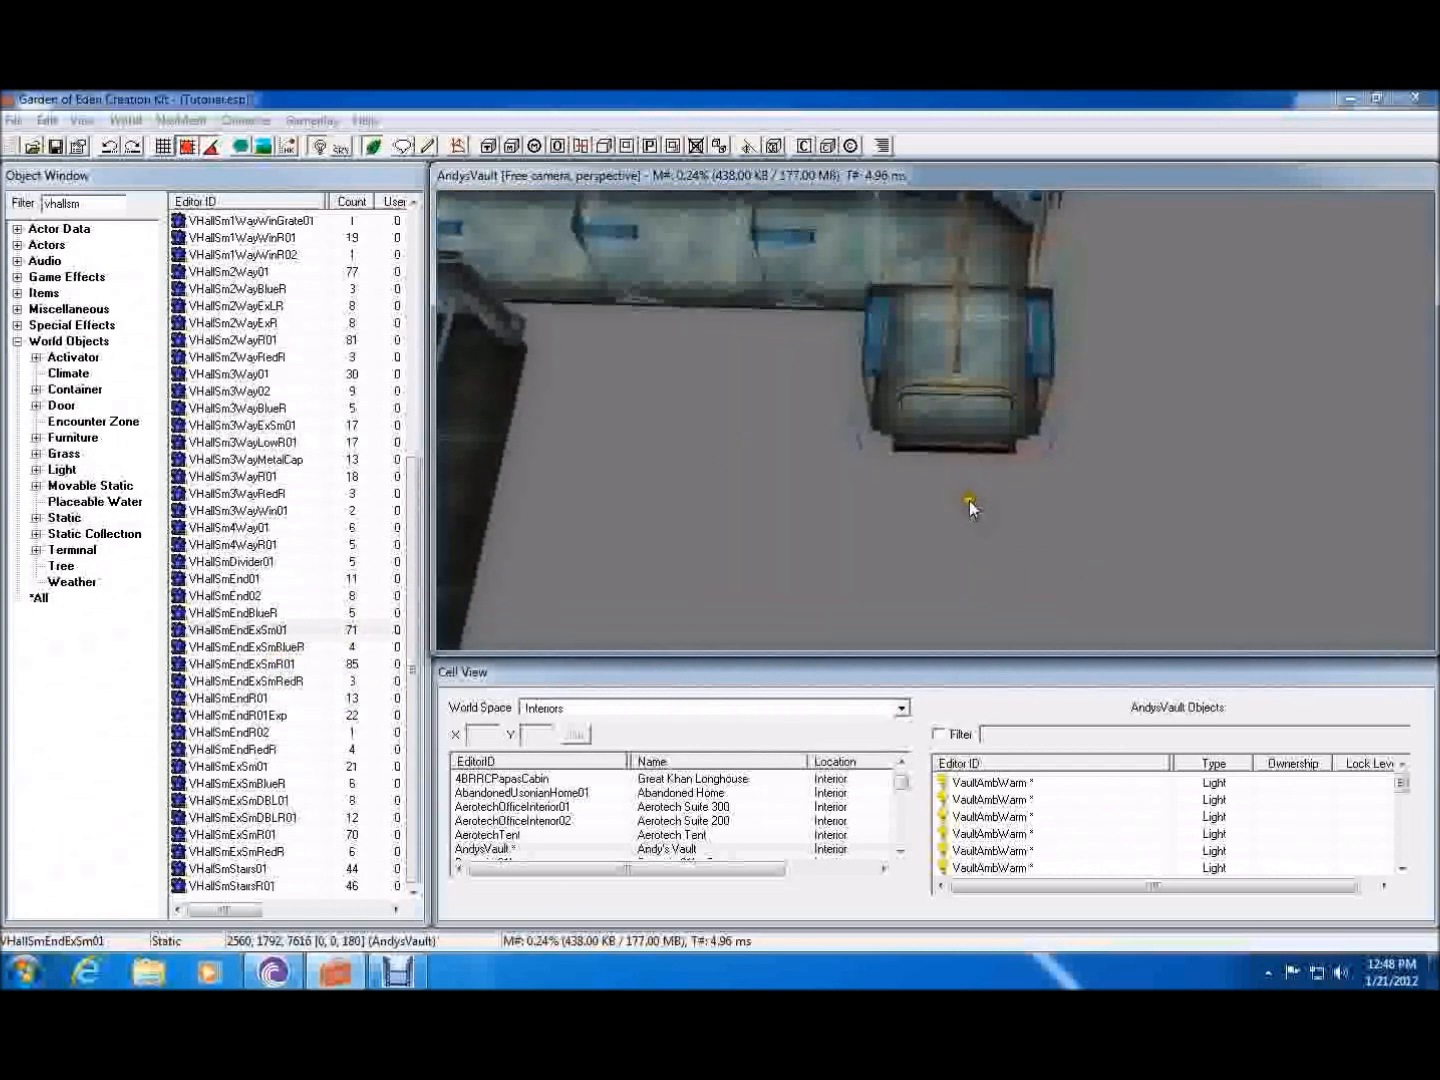
pyautogui.doubleClick(55, 204)
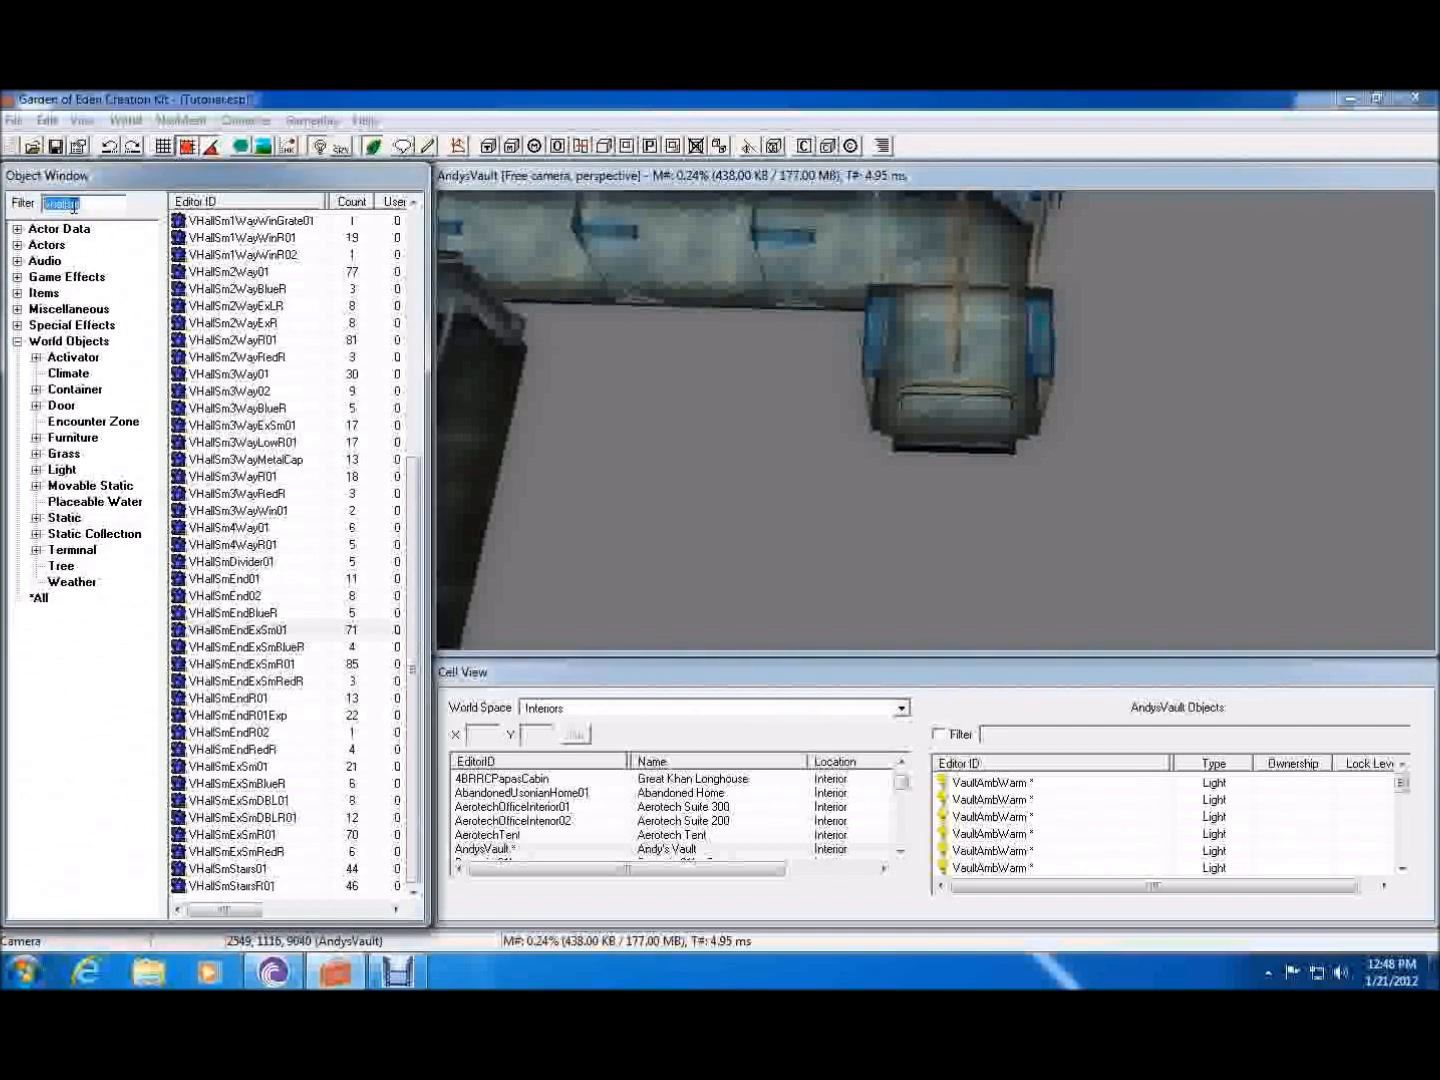
pyautogui.write('vr')
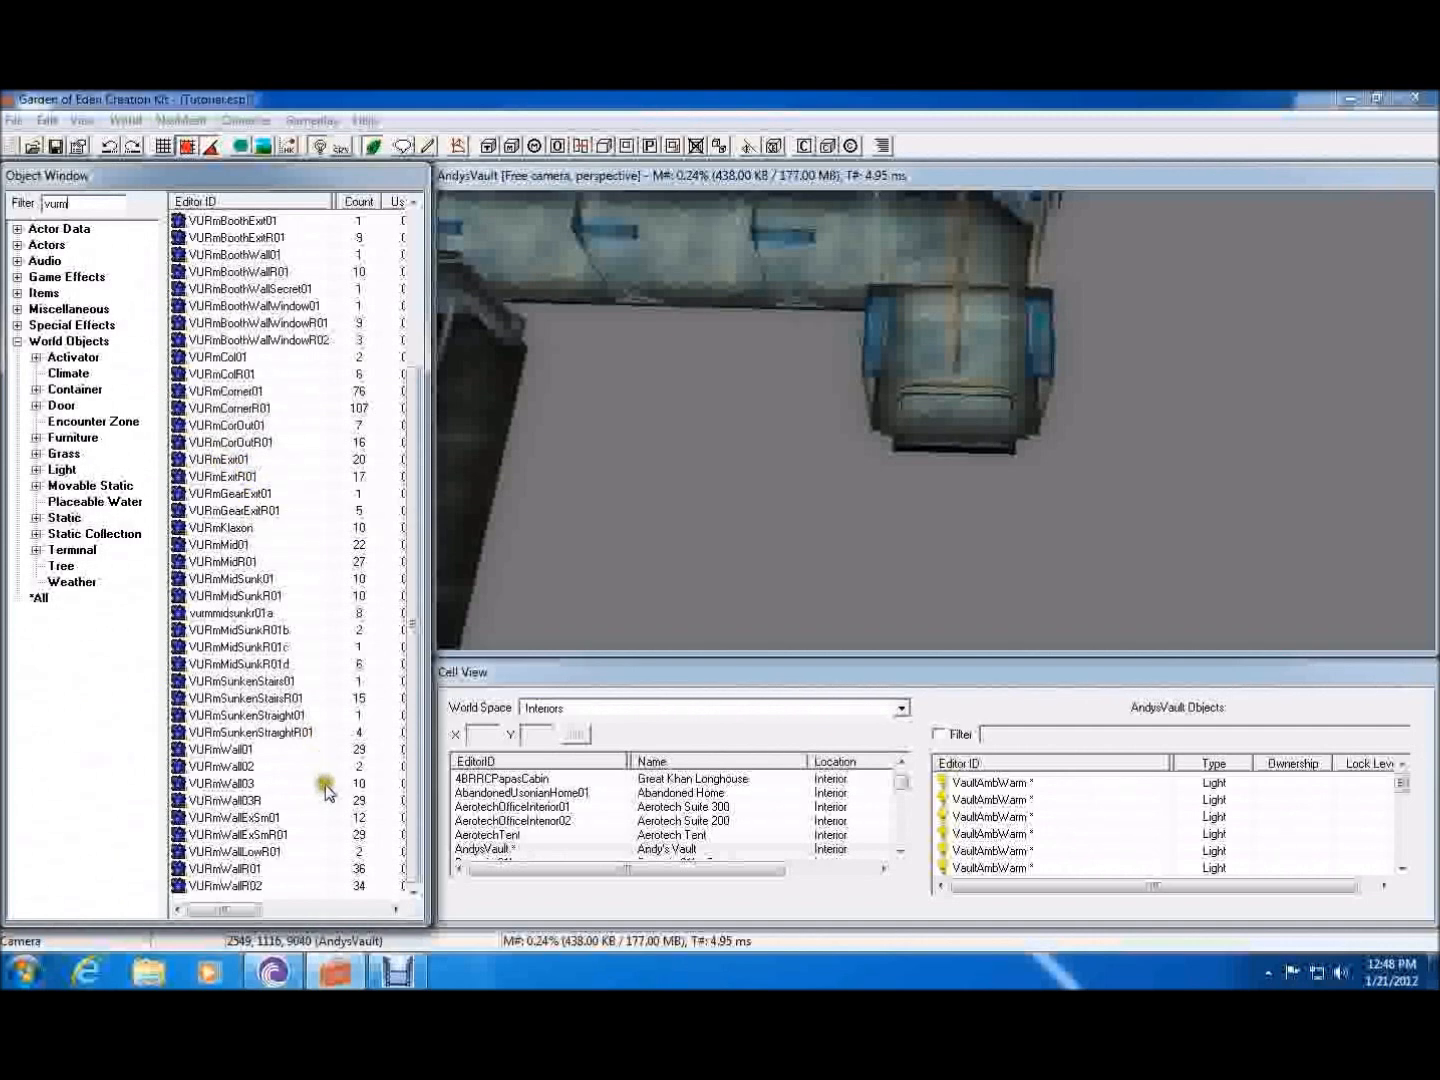
# - Place VURmWallExSm01 against the open end of the small hallway at 2560, 1536, 7616, rotated 180 degrees
pyautogui.click(285, 819)
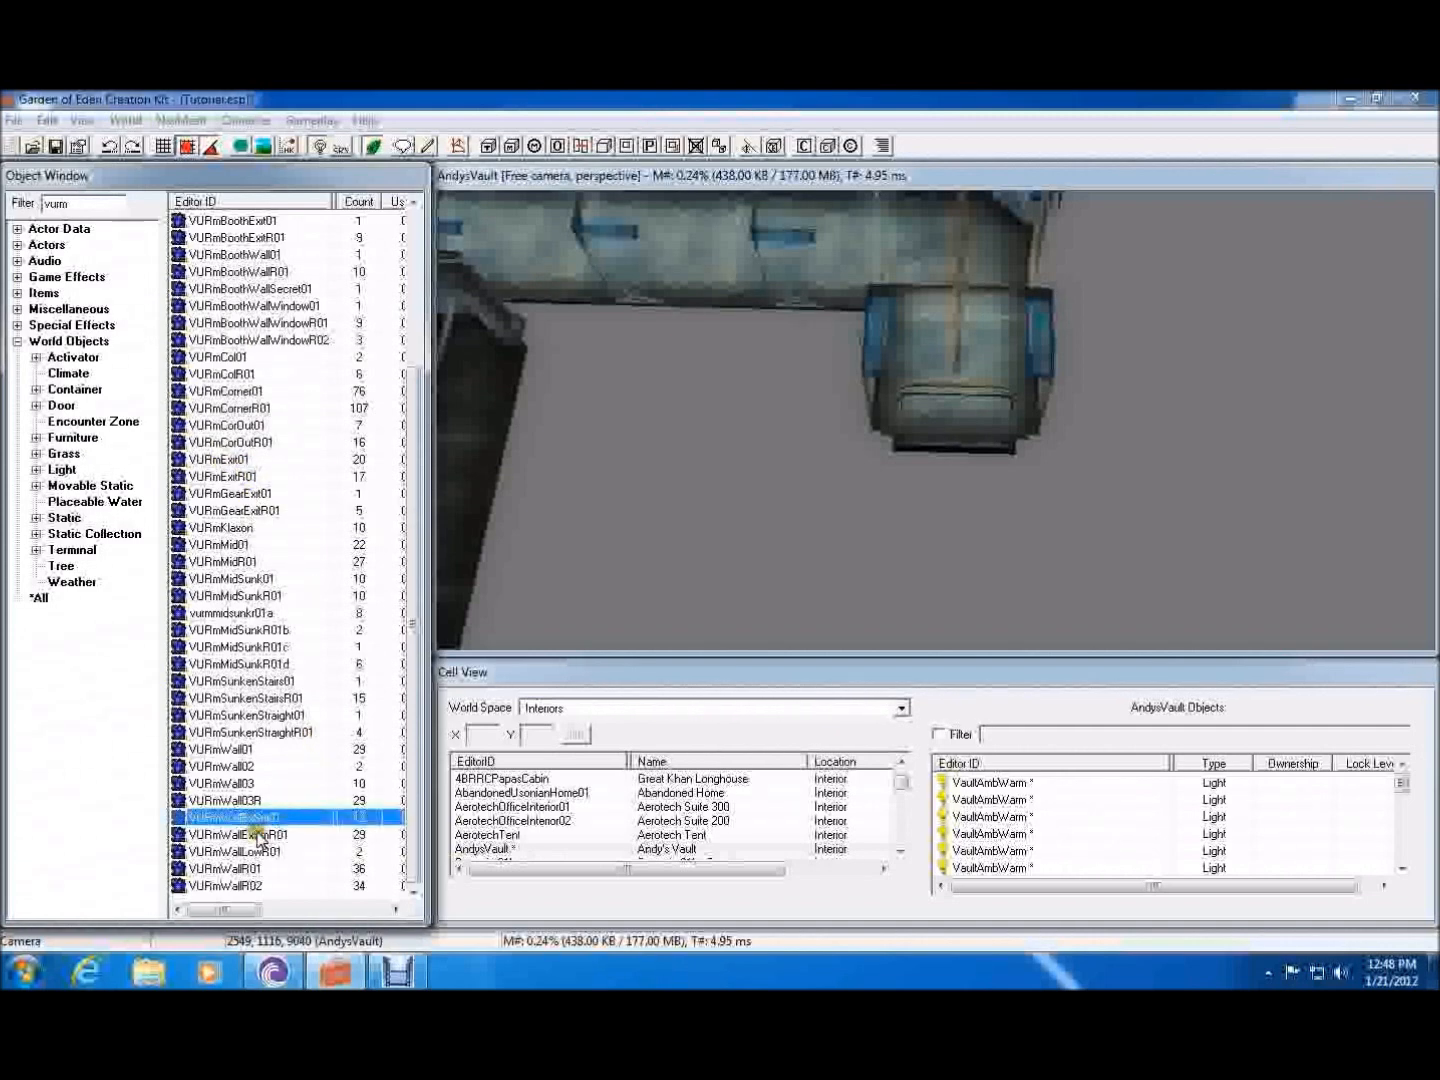
pyautogui.moveTo(246, 827); pyautogui.dragTo(386, 698)
pyautogui.moveTo(873, 510); pyautogui.dragTo(876, 511)
pyautogui.moveTo(903, 499); pyautogui.dragTo(510, 551, button='right')
pyautogui.moveTo(892, 603); pyautogui.dragTo(904, 428)
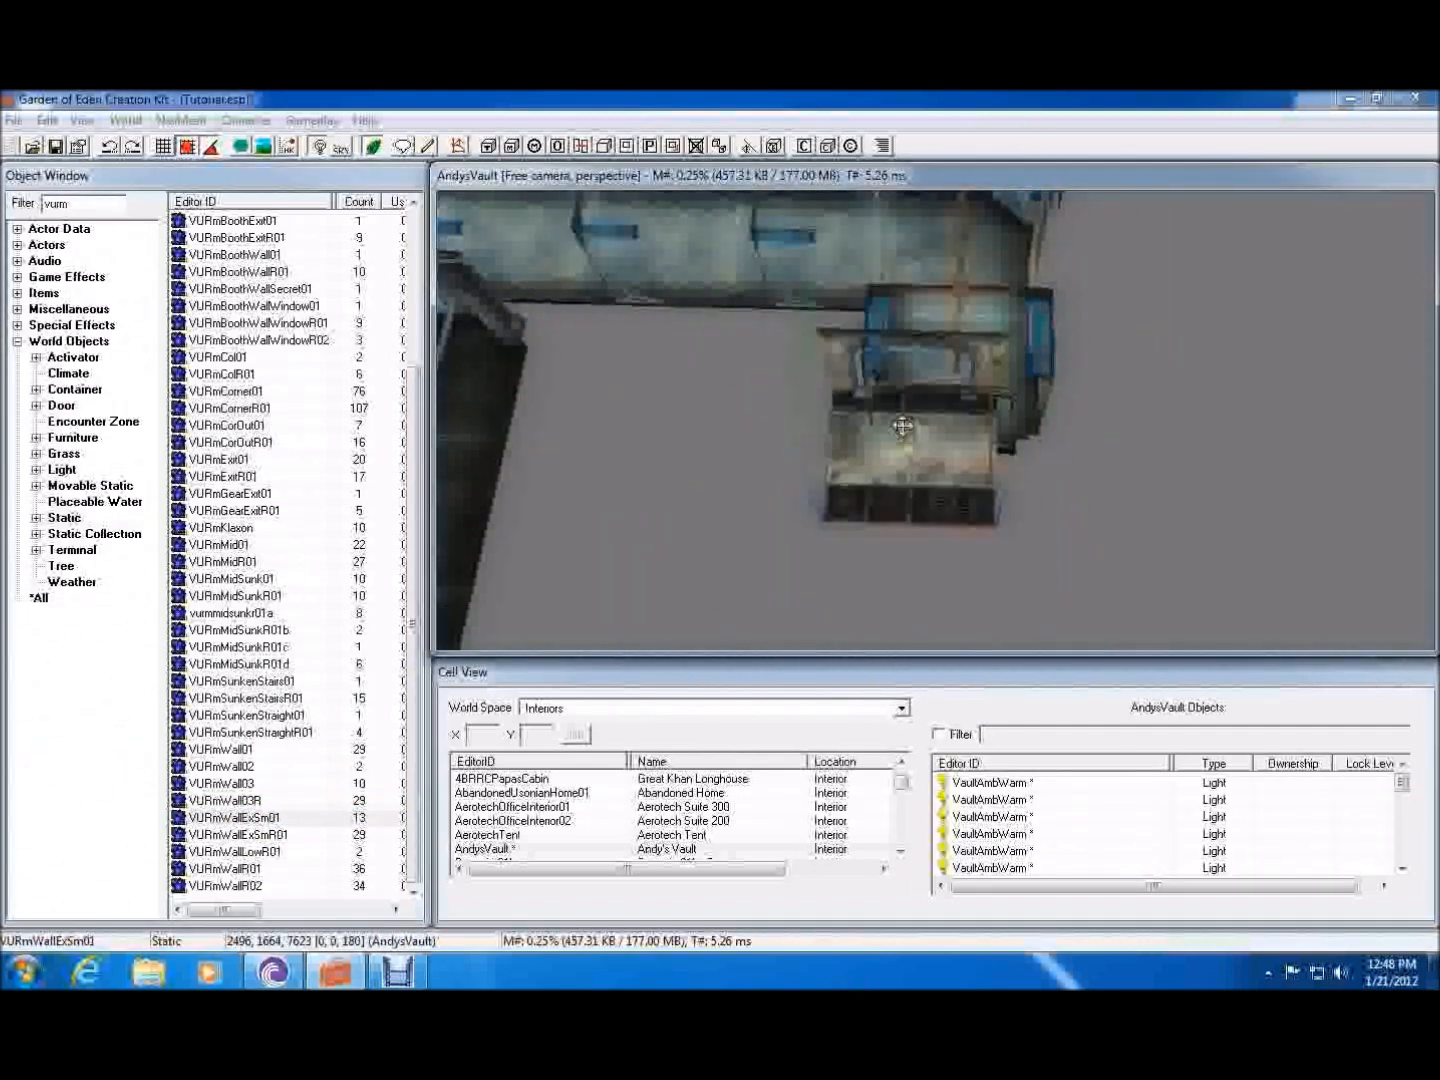
pyautogui.moveTo(898, 506); pyautogui.dragTo(998, 660)
pyautogui.moveTo(958, 575); pyautogui.dragTo(932, 413, button='middle')
pyautogui.scroll(-3, 932, 411)
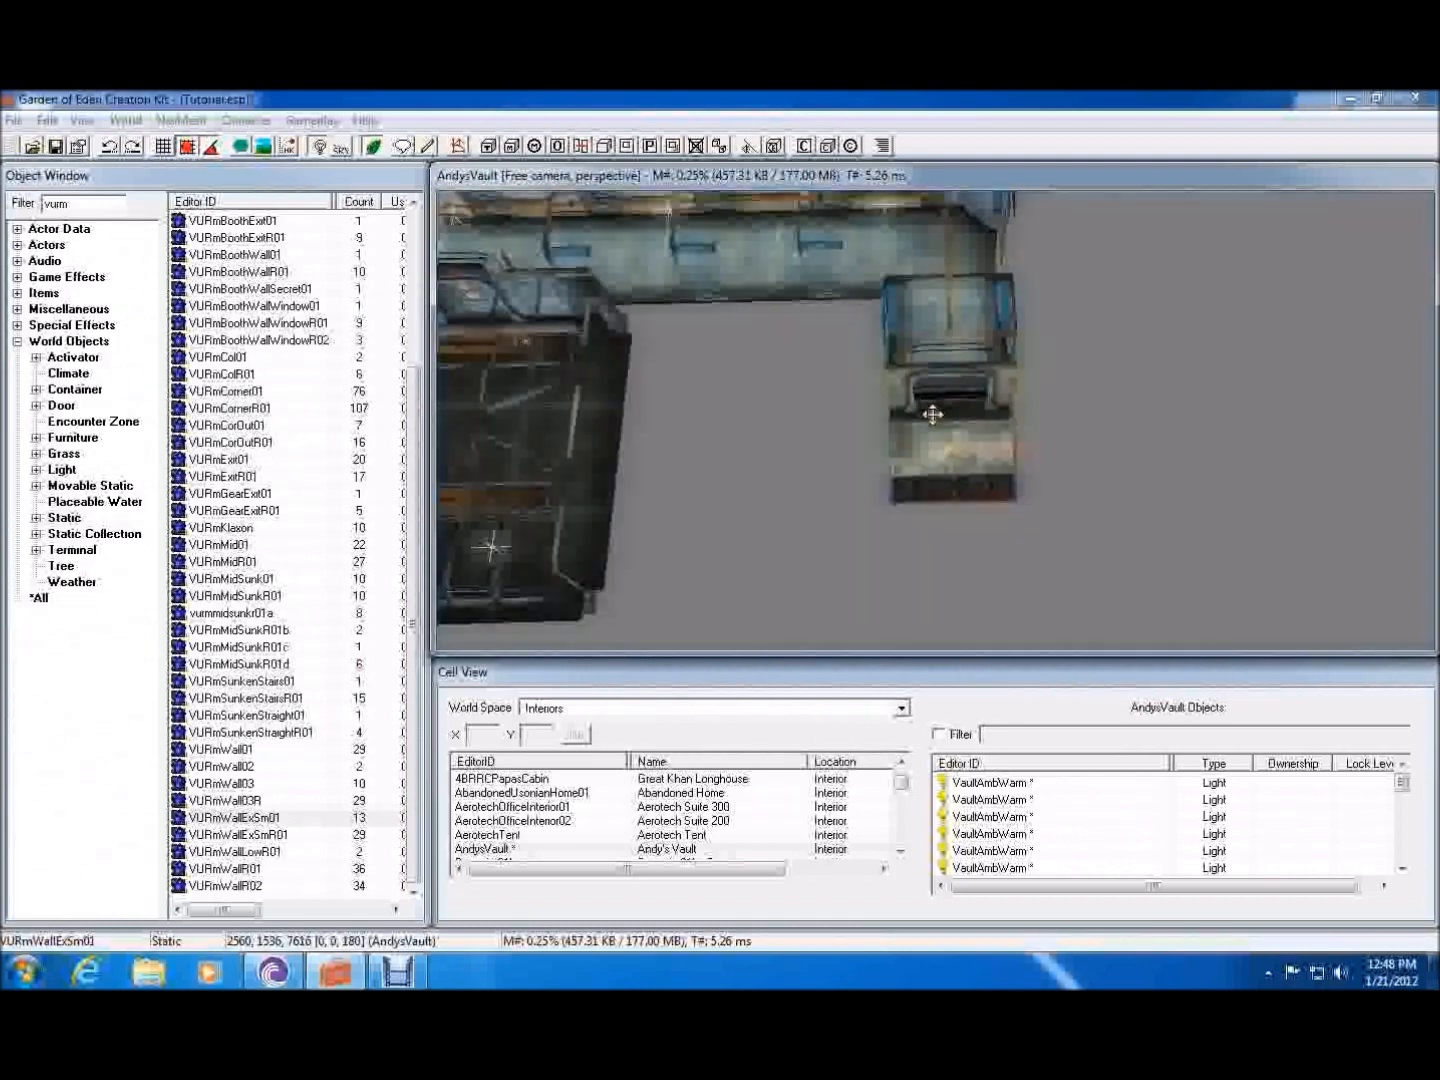
pyautogui.click(544, 424)
pyautogui.click(714, 293)
pyautogui.click(981, 497)
pyautogui.moveTo(981, 497); pyautogui.dragTo(978, 446, button='middle')
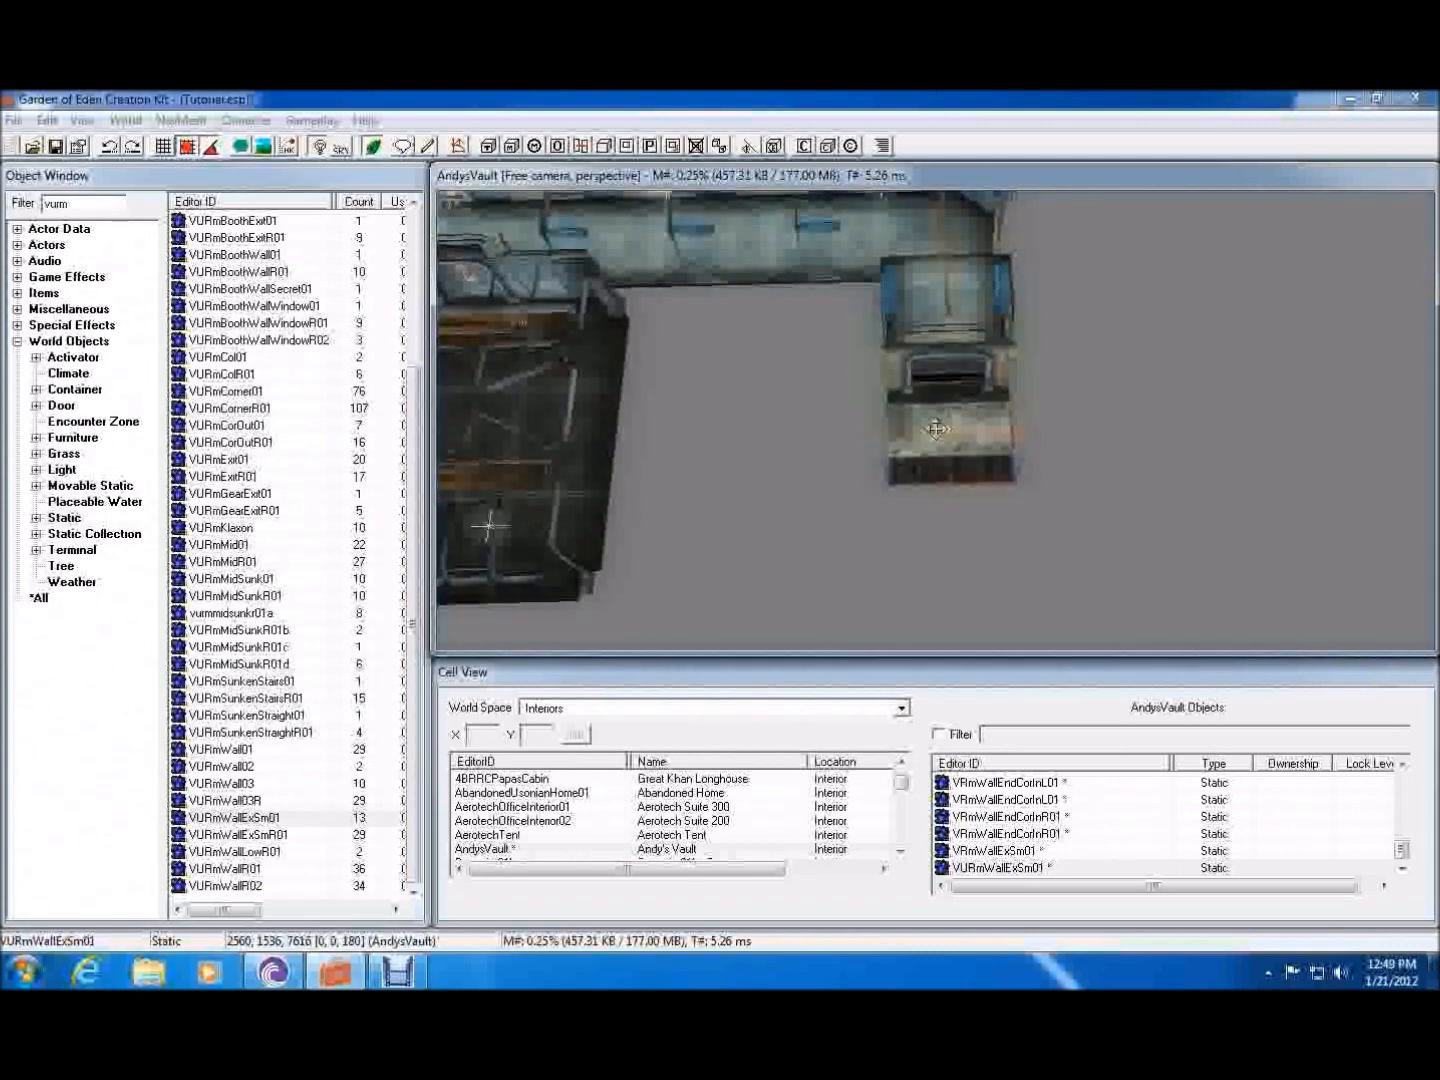
pyautogui.moveTo(965, 446); pyautogui.dragTo(968, 417, button='middle')
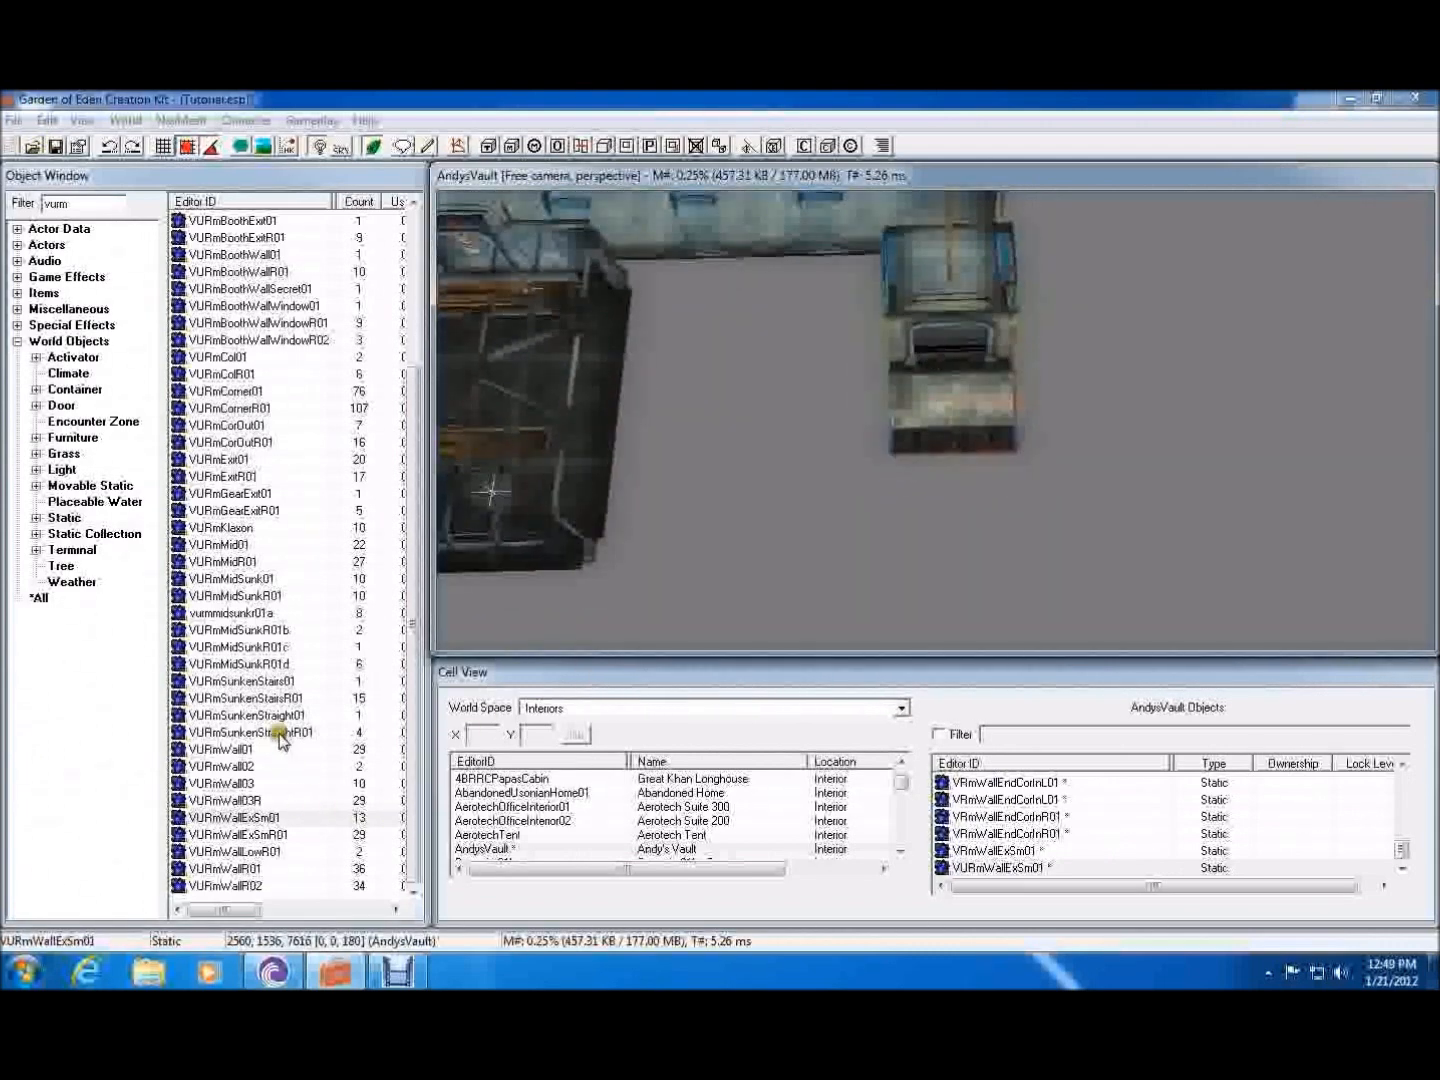
# - Place VURmGearExit01 across from the hallway entrance at 2560, 1024, 7616, rotated 180 degrees
pyautogui.click(284, 545)
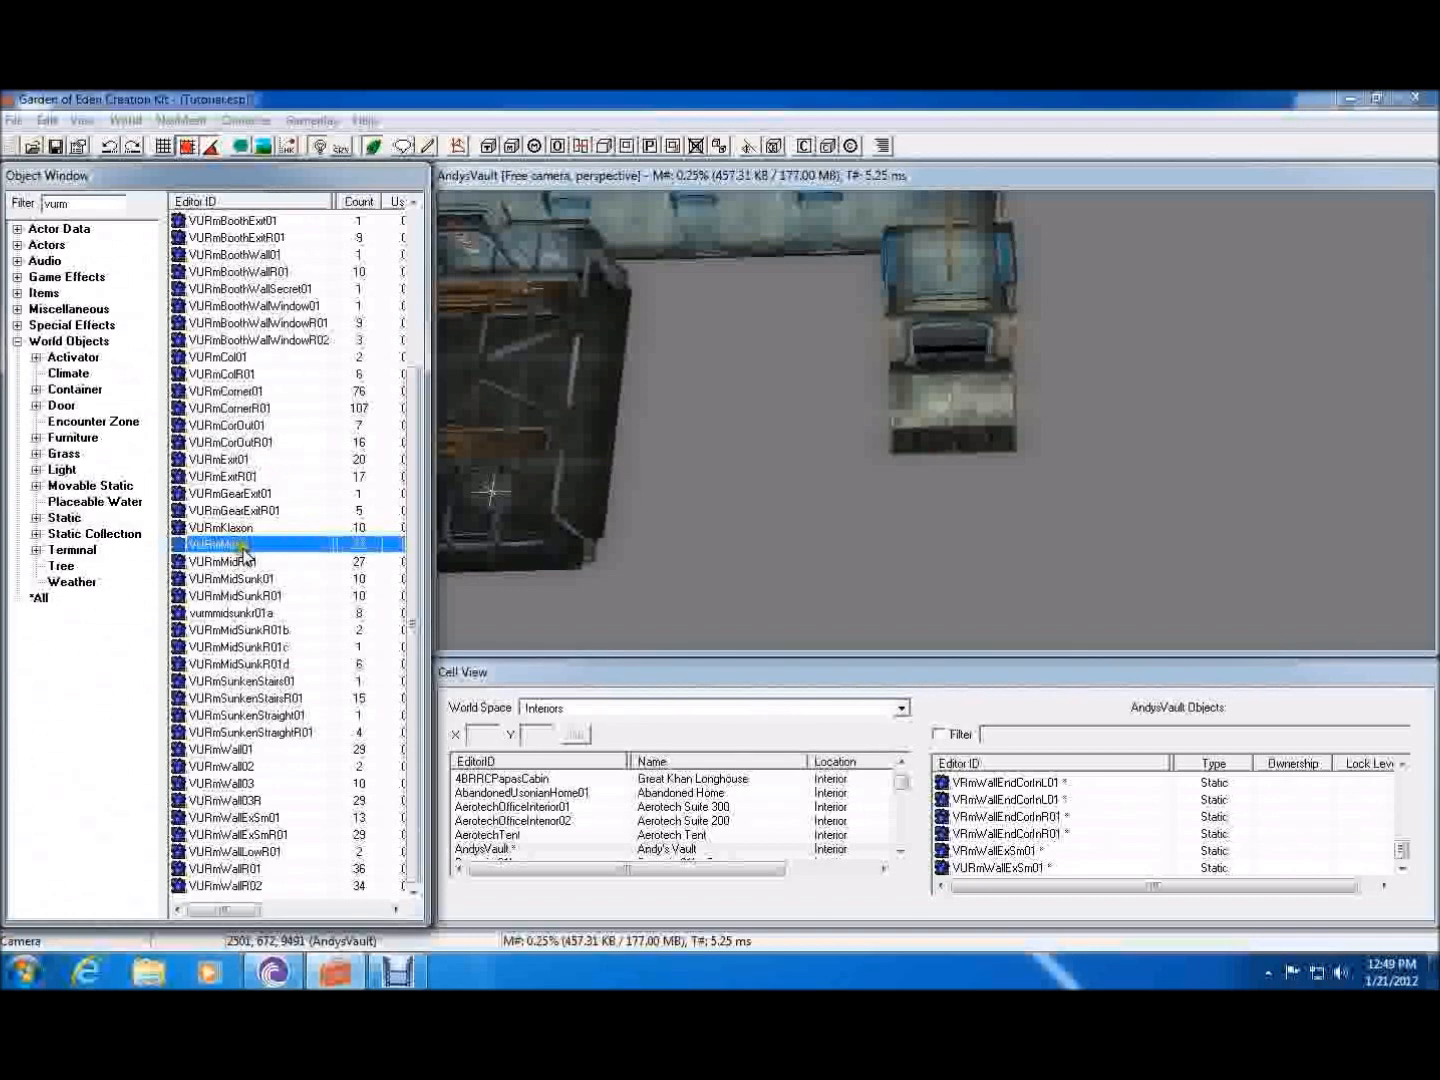
pyautogui.moveTo(258, 495); pyautogui.dragTo(284, 496)
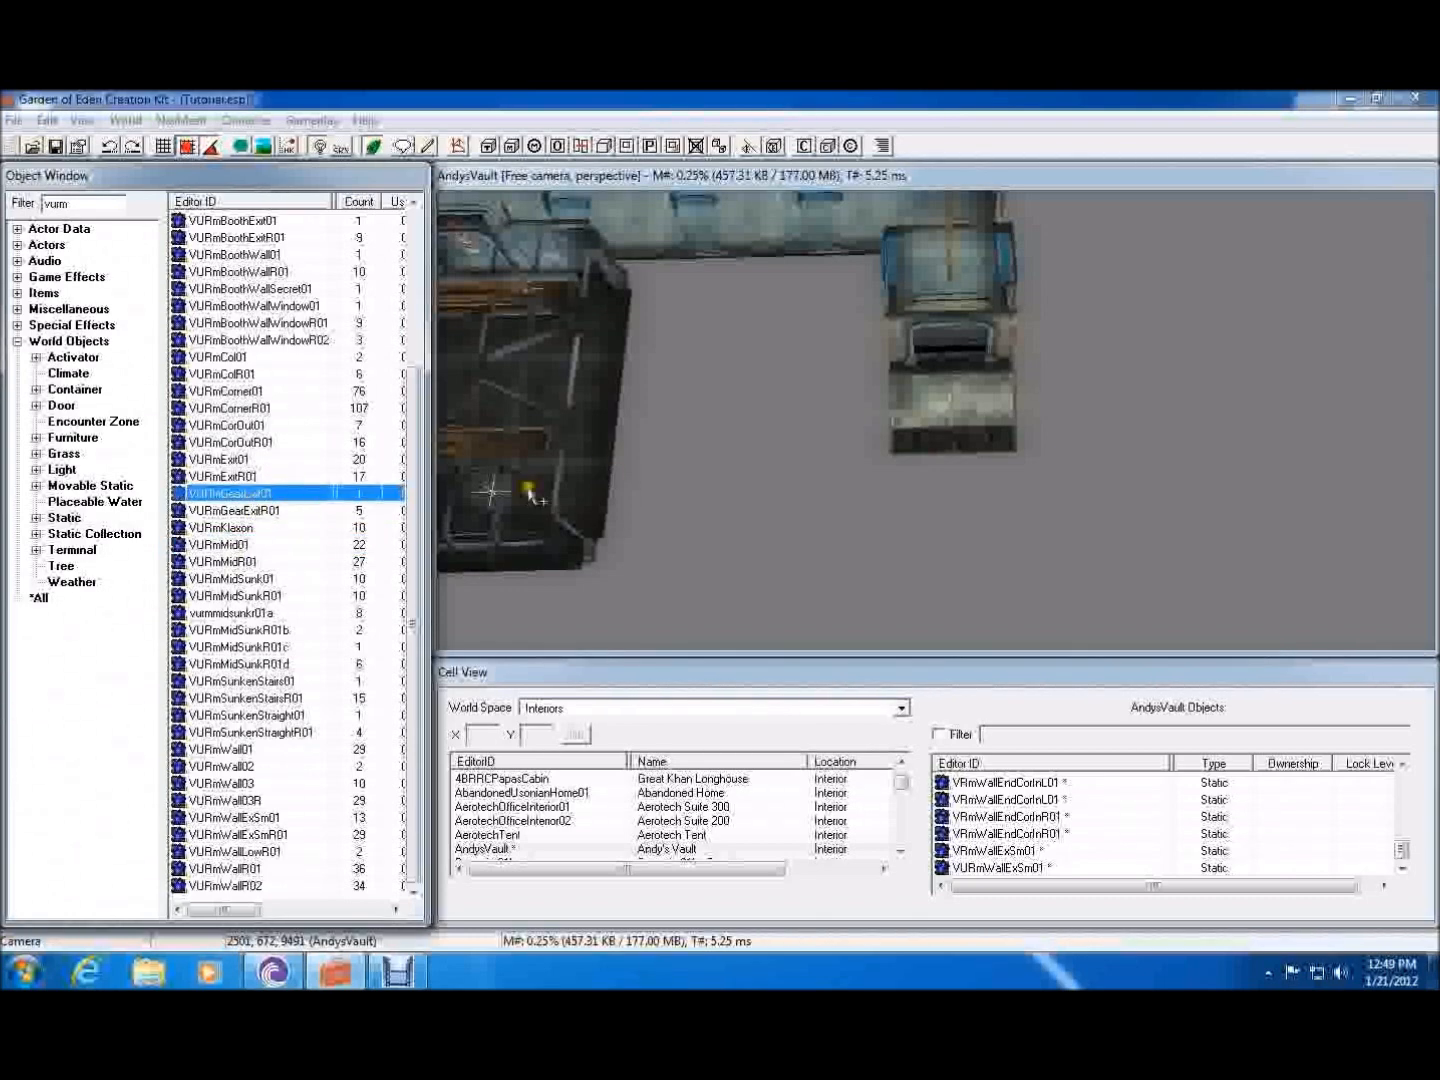
pyautogui.moveTo(530, 490); pyautogui.dragTo(1016, 555)
pyautogui.scroll(-2, 1035, 544)
pyautogui.keyDown('shift'); pyautogui.moveTo(1048, 514); pyautogui.dragTo(1132, 775, button='middle'); pyautogui.keyUp('shift')
pyautogui.moveTo(1070, 581); pyautogui.dragTo(899, 561, button='right')
pyautogui.keyDown('shift'); pyautogui.moveTo(939, 555); pyautogui.dragTo(945, 913, button='middle'); pyautogui.keyUp('shift')
pyautogui.moveTo(970, 752); pyautogui.dragTo(1080, 733)
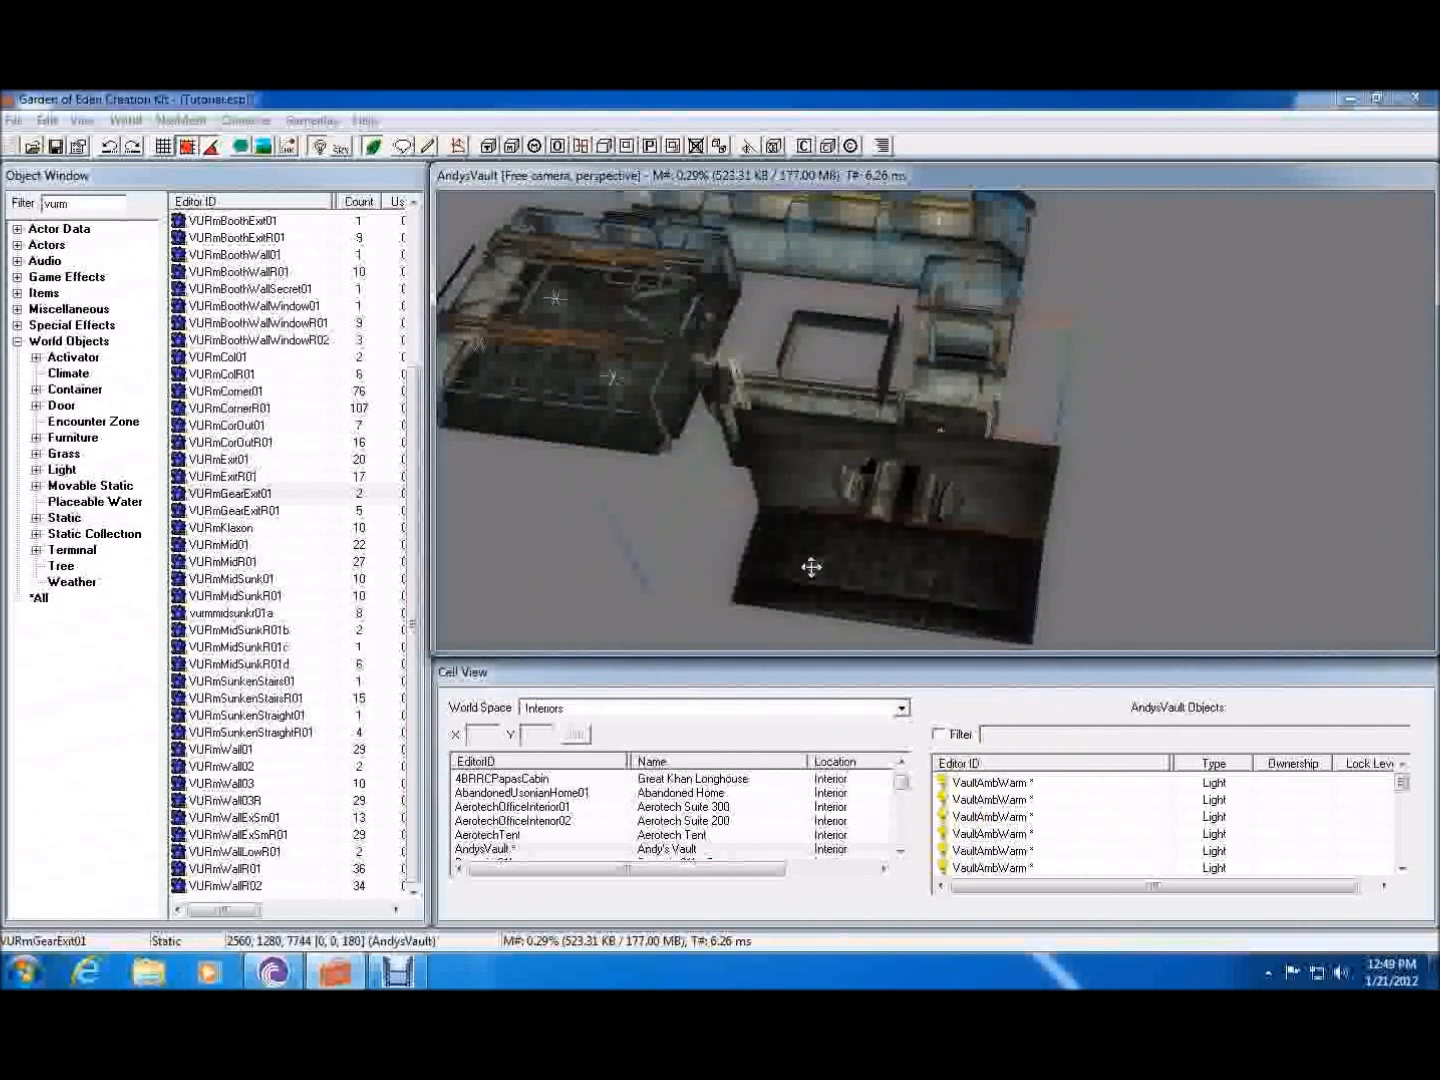
pyautogui.keyDown('shift'); pyautogui.moveTo(811, 567); pyautogui.dragTo(681, 529, button='middle'); pyautogui.keyUp('shift')
pyautogui.keyDown('shift'); pyautogui.moveTo(830, 436); pyautogui.dragTo(914, 604, button='middle'); pyautogui.keyUp('shift')
pyautogui.moveTo(700, 505); pyautogui.dragTo(590, 591)
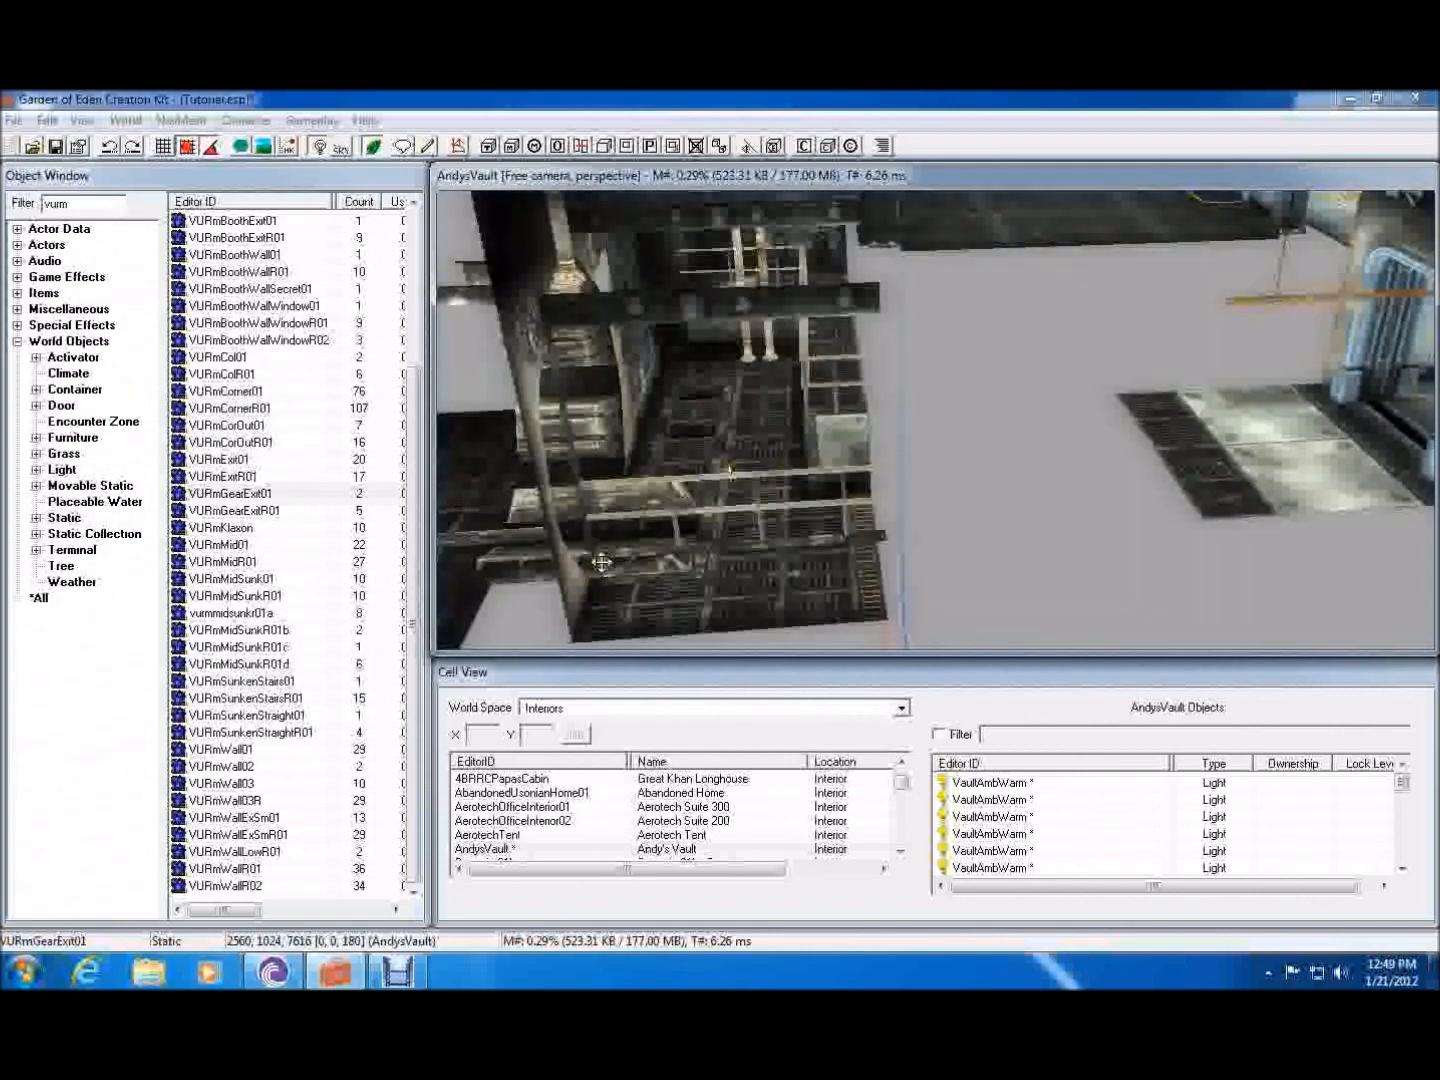
pyautogui.click(282, 716)
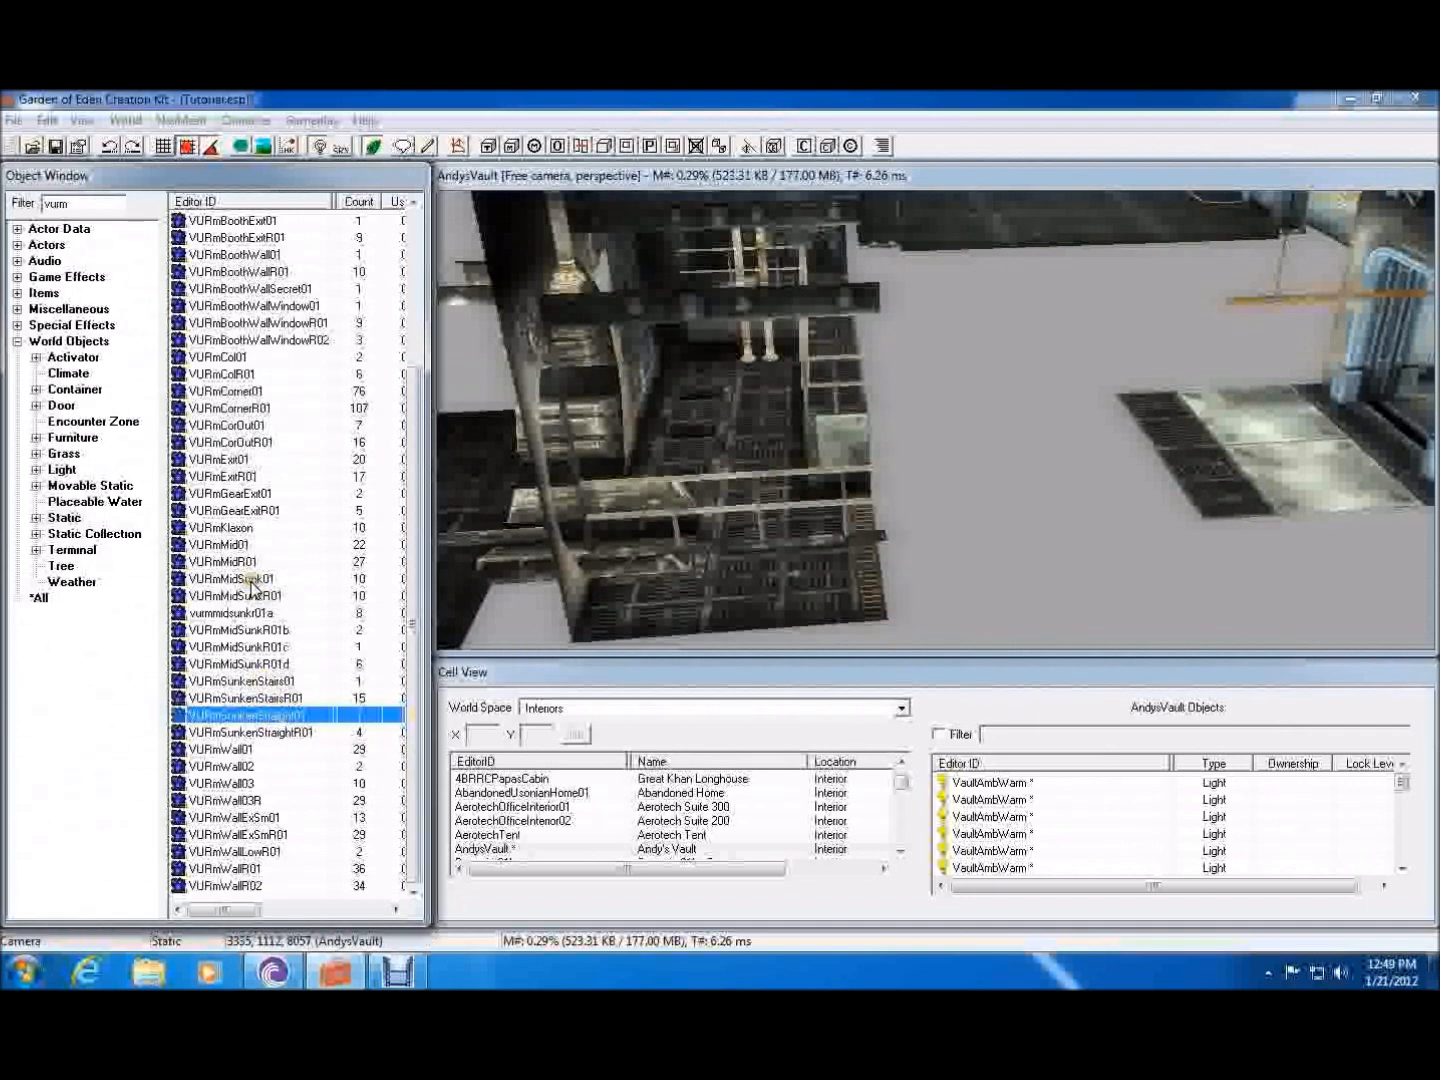
pyautogui.moveTo(283, 698); pyautogui.dragTo(1042, 544)
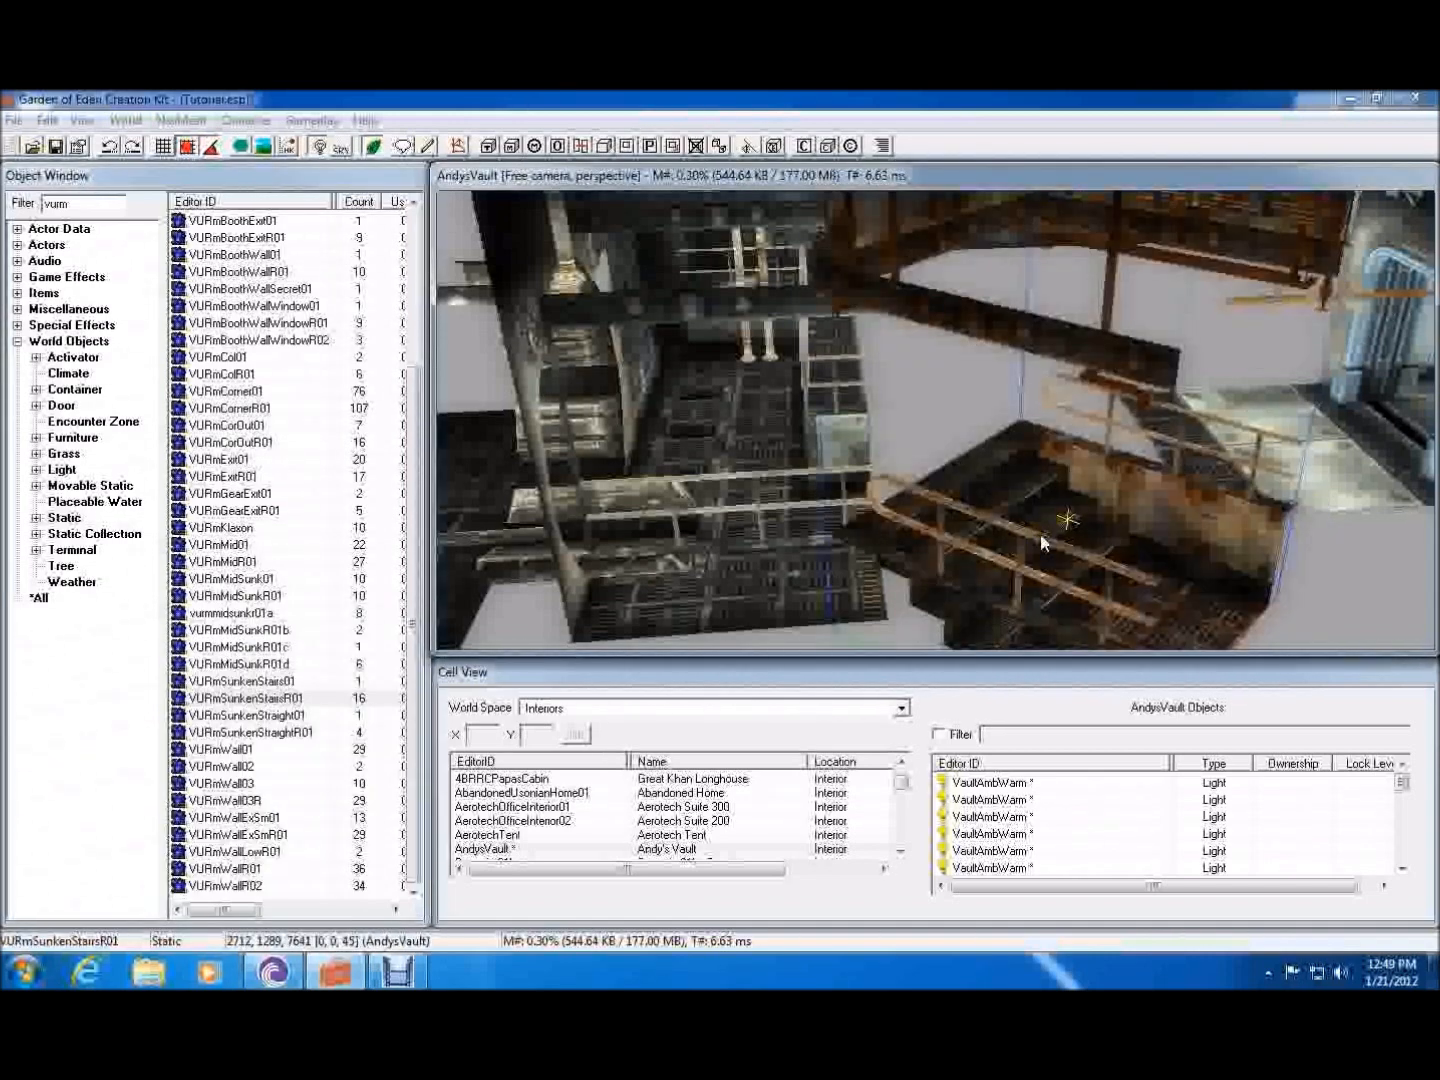
pyautogui.press('Delete')
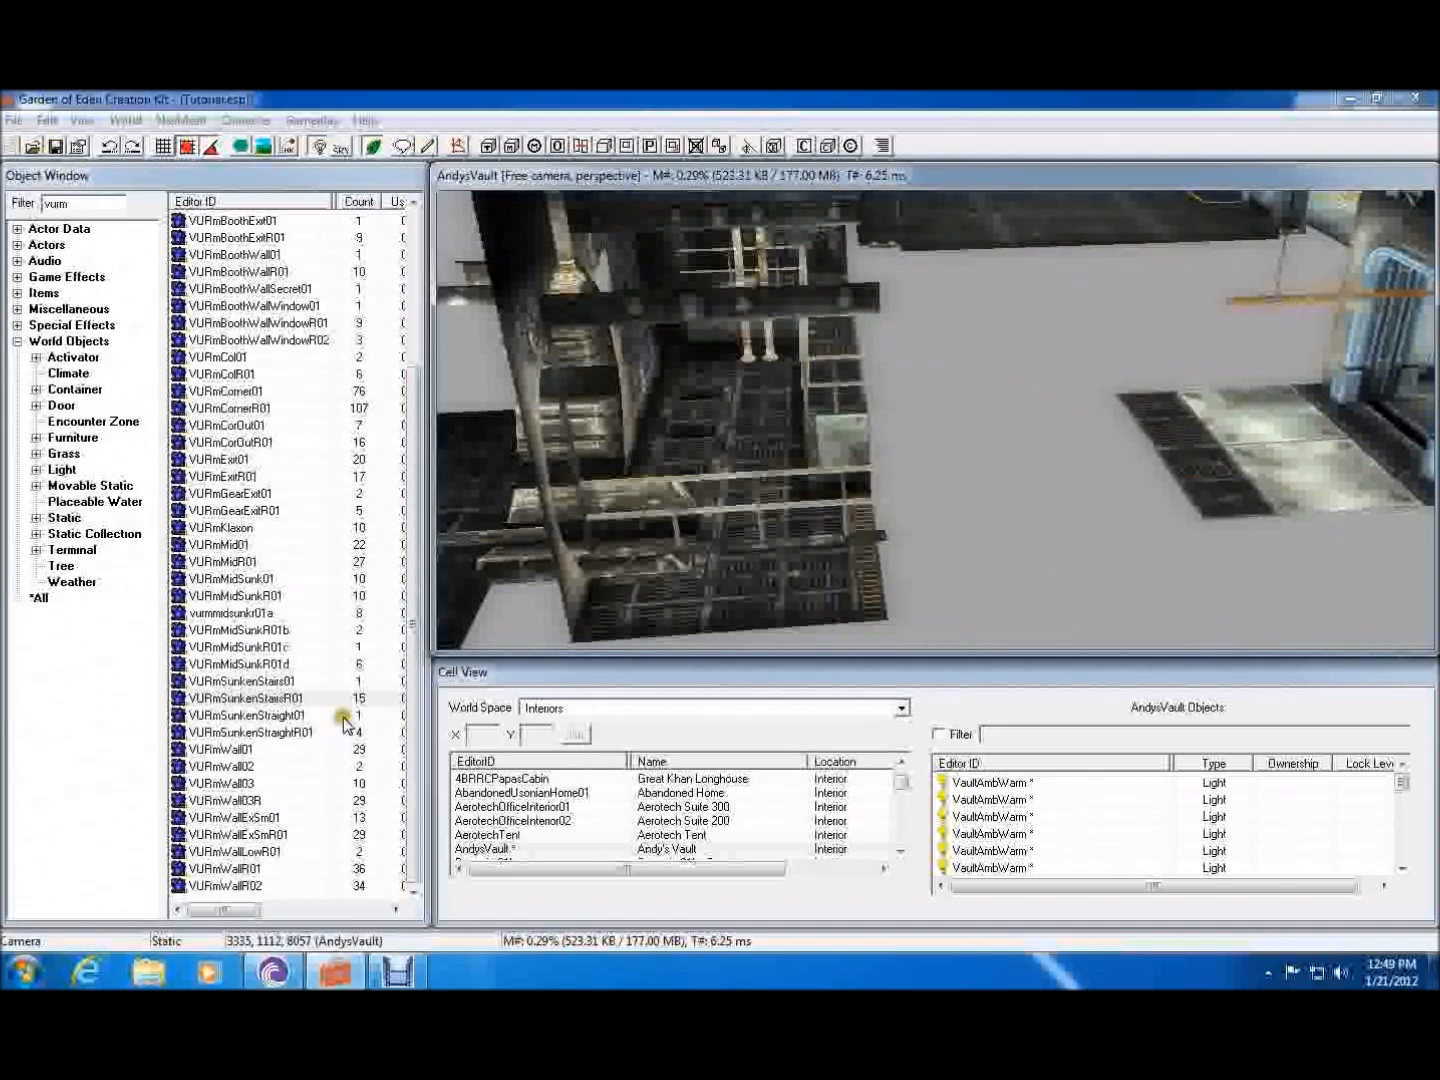
# - Place VURmSunkenStairs01 between the gear exit and the entrance wall at 2560, 1280, rotated 180 degrees and level with the floor
pyautogui.moveTo(272, 681); pyautogui.dragTo(915, 470)
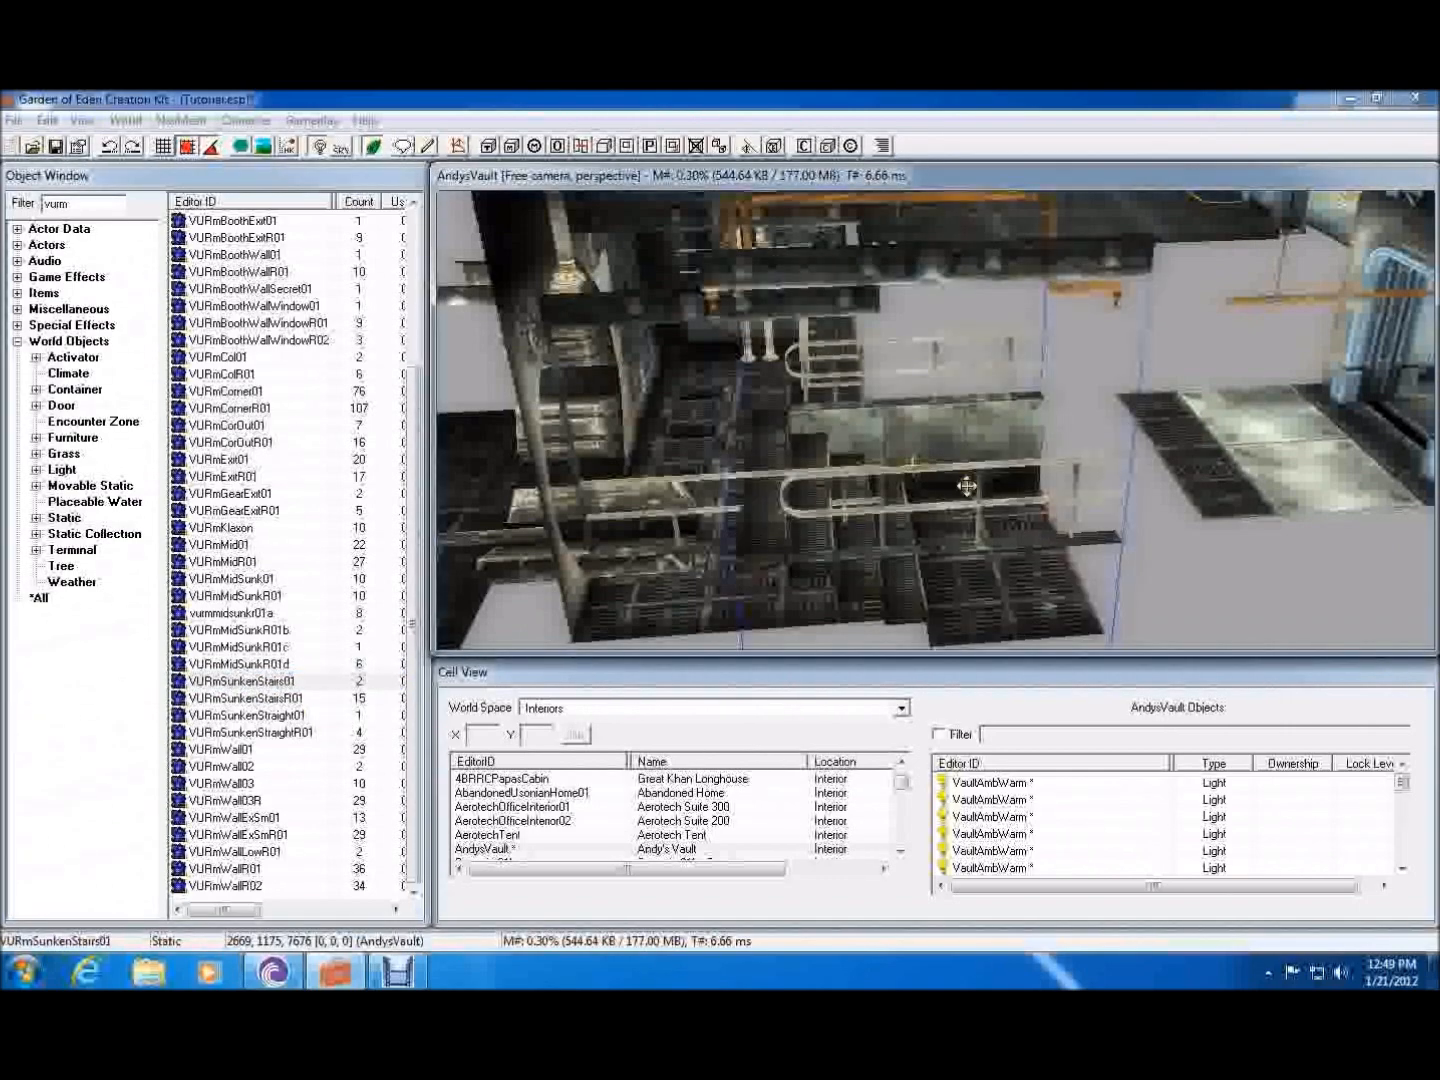
pyautogui.moveTo(824, 520); pyautogui.dragTo(746, 484, button='right')
pyautogui.moveTo(1011, 530); pyautogui.dragTo(1262, 230)
pyautogui.keyDown('shift'); pyautogui.moveTo(1163, 489); pyautogui.dragTo(1073, 519, button='middle'); pyautogui.keyUp('shift')
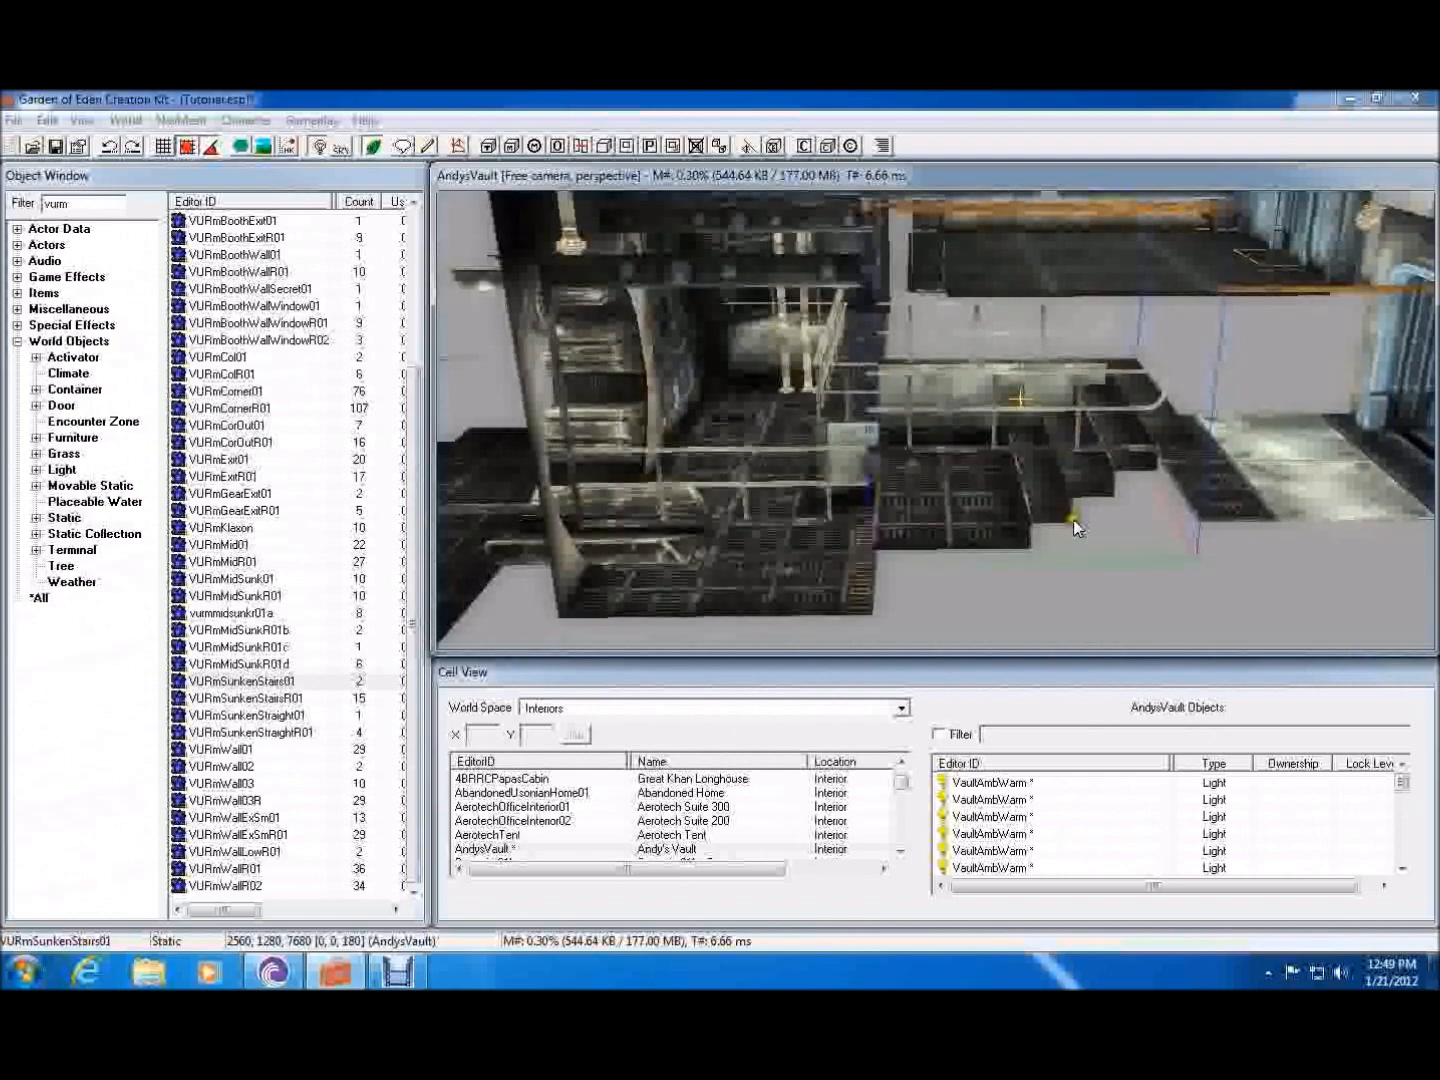
pyautogui.moveTo(1073, 518); pyautogui.dragTo(1073, 533)
pyautogui.keyDown('shift'); pyautogui.moveTo(1031, 536); pyautogui.dragTo(1065, 640, button='middle'); pyautogui.keyUp('shift')
pyautogui.click(1066, 640)
# - Place VURmCorner01 beside the gear exit at 2816, 1024, 7616, rotated -90 degrees
pyautogui.click(692, 505)
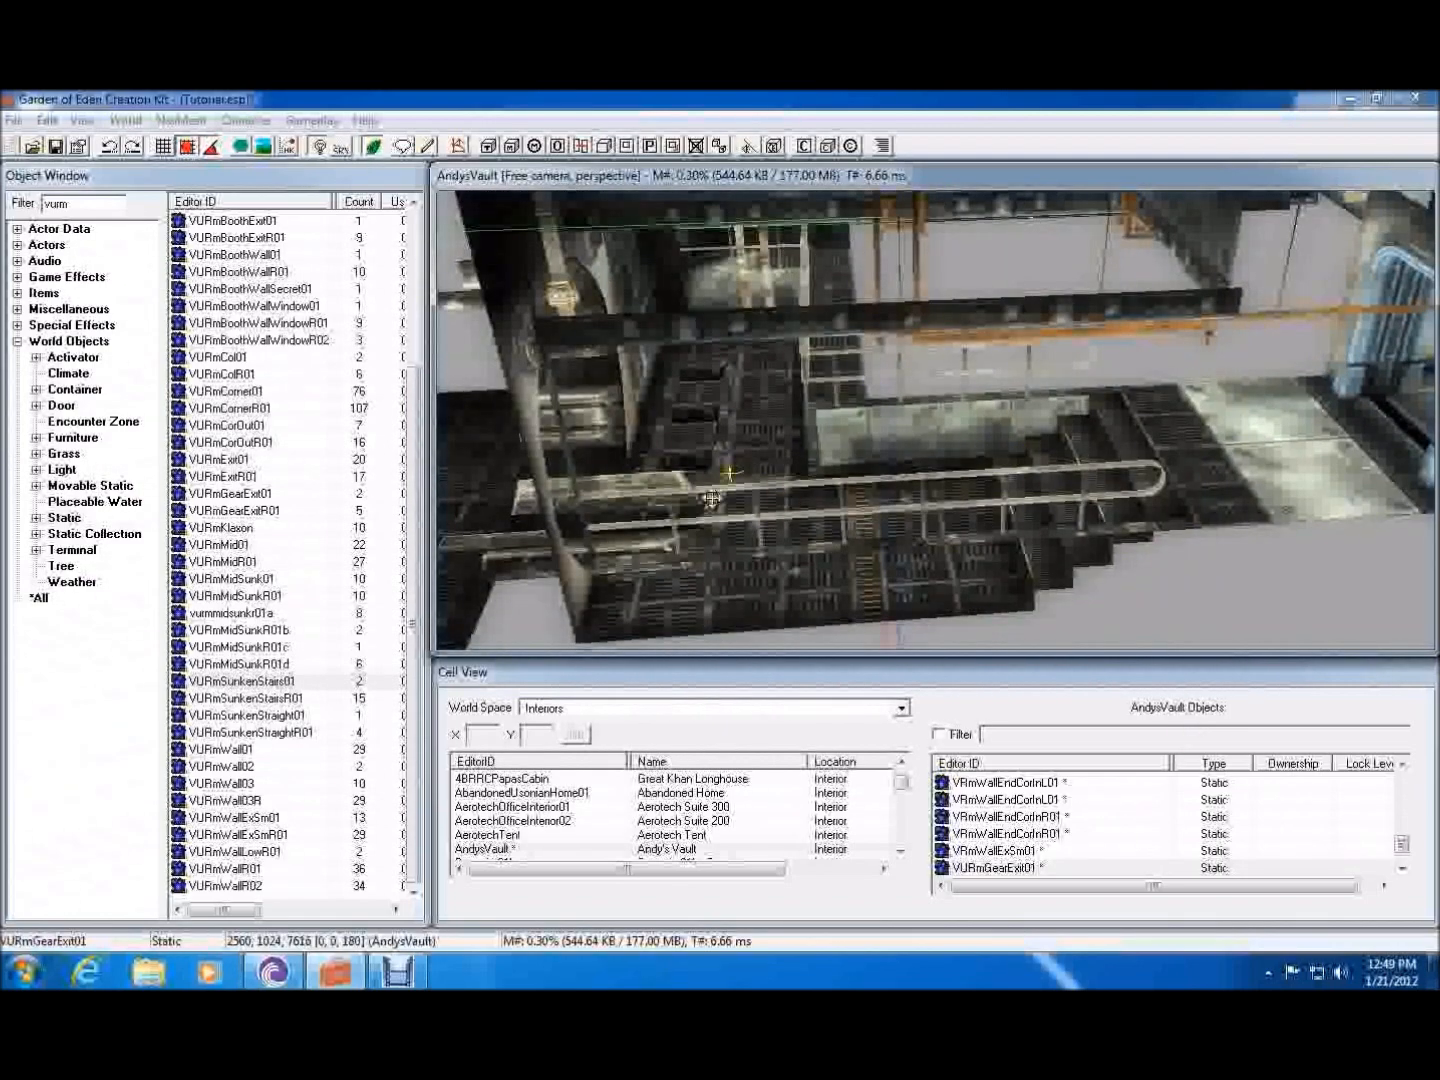
pyautogui.keyDown('shift'); pyautogui.moveTo(652, 496); pyautogui.dragTo(1005, 454, button='middle'); pyautogui.keyUp('shift')
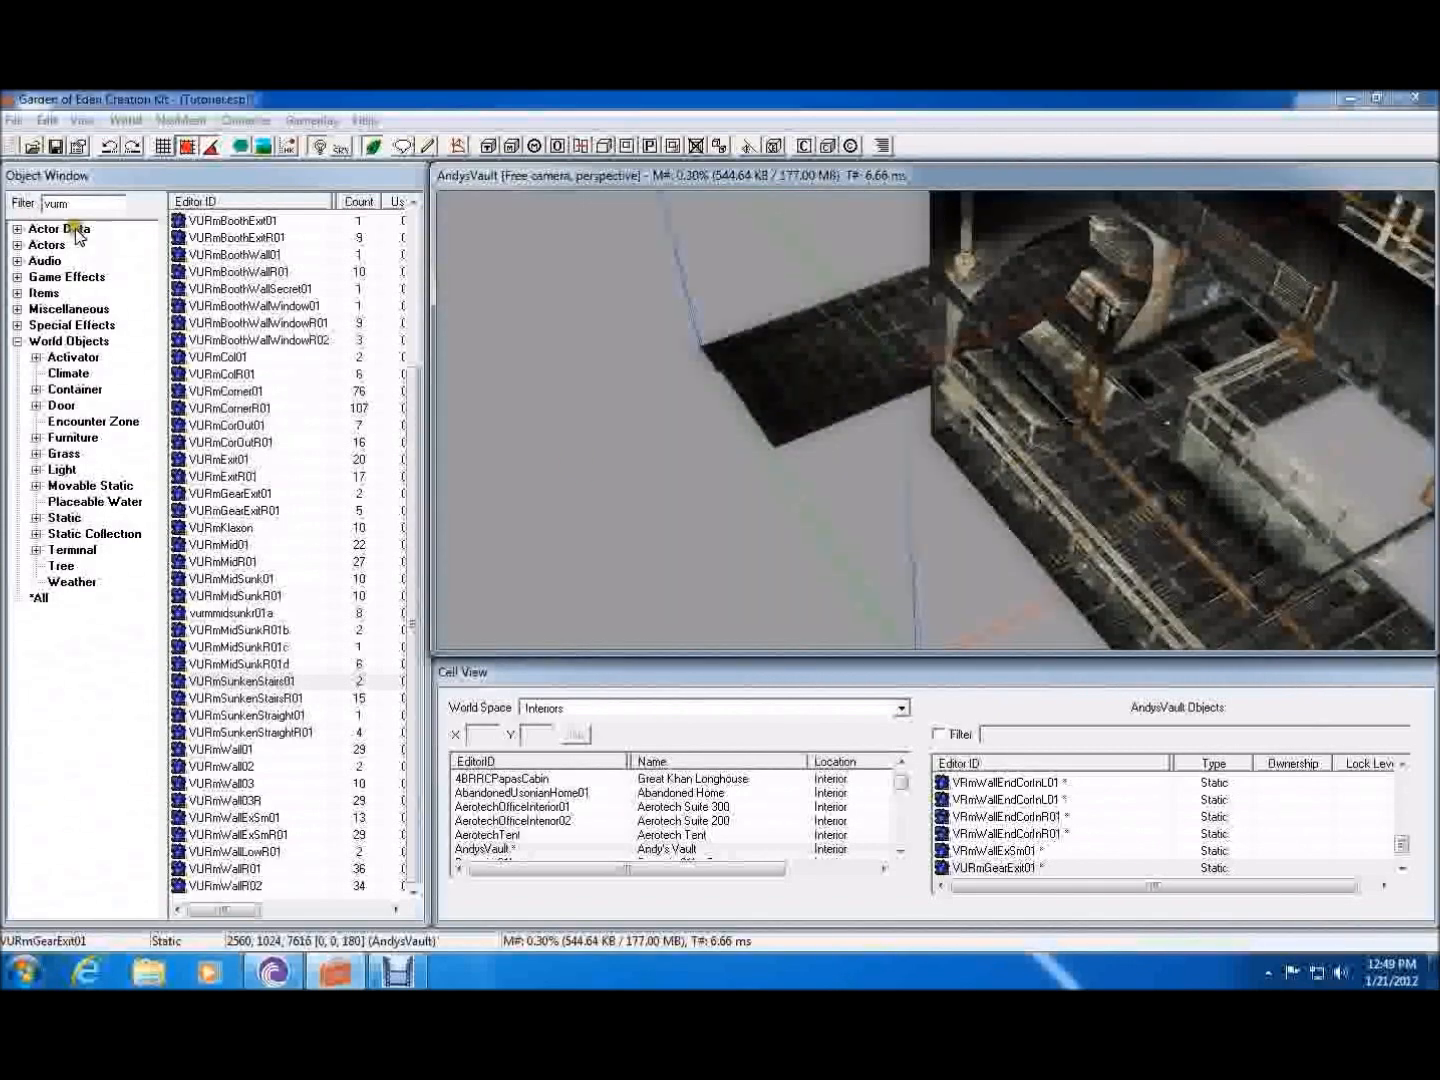
pyautogui.click(243, 494)
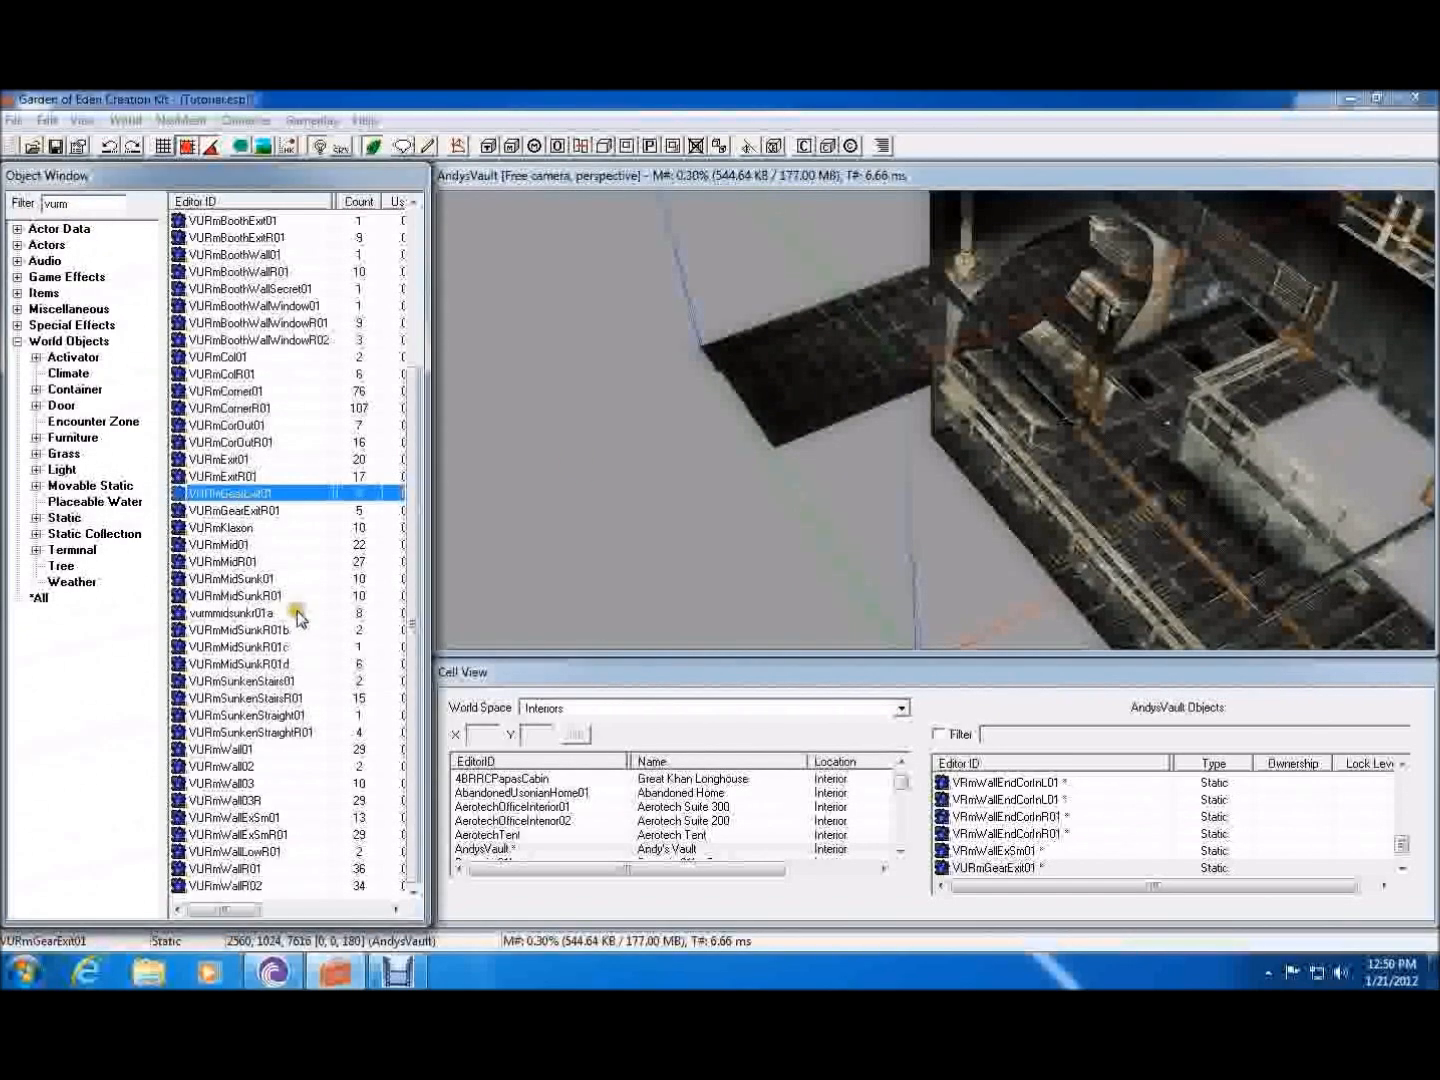
pyautogui.scroll(4, 293, 616)
pyautogui.moveTo(245, 595); pyautogui.dragTo(735, 490)
pyautogui.moveTo(803, 502); pyautogui.dragTo(870, 517, button='right')
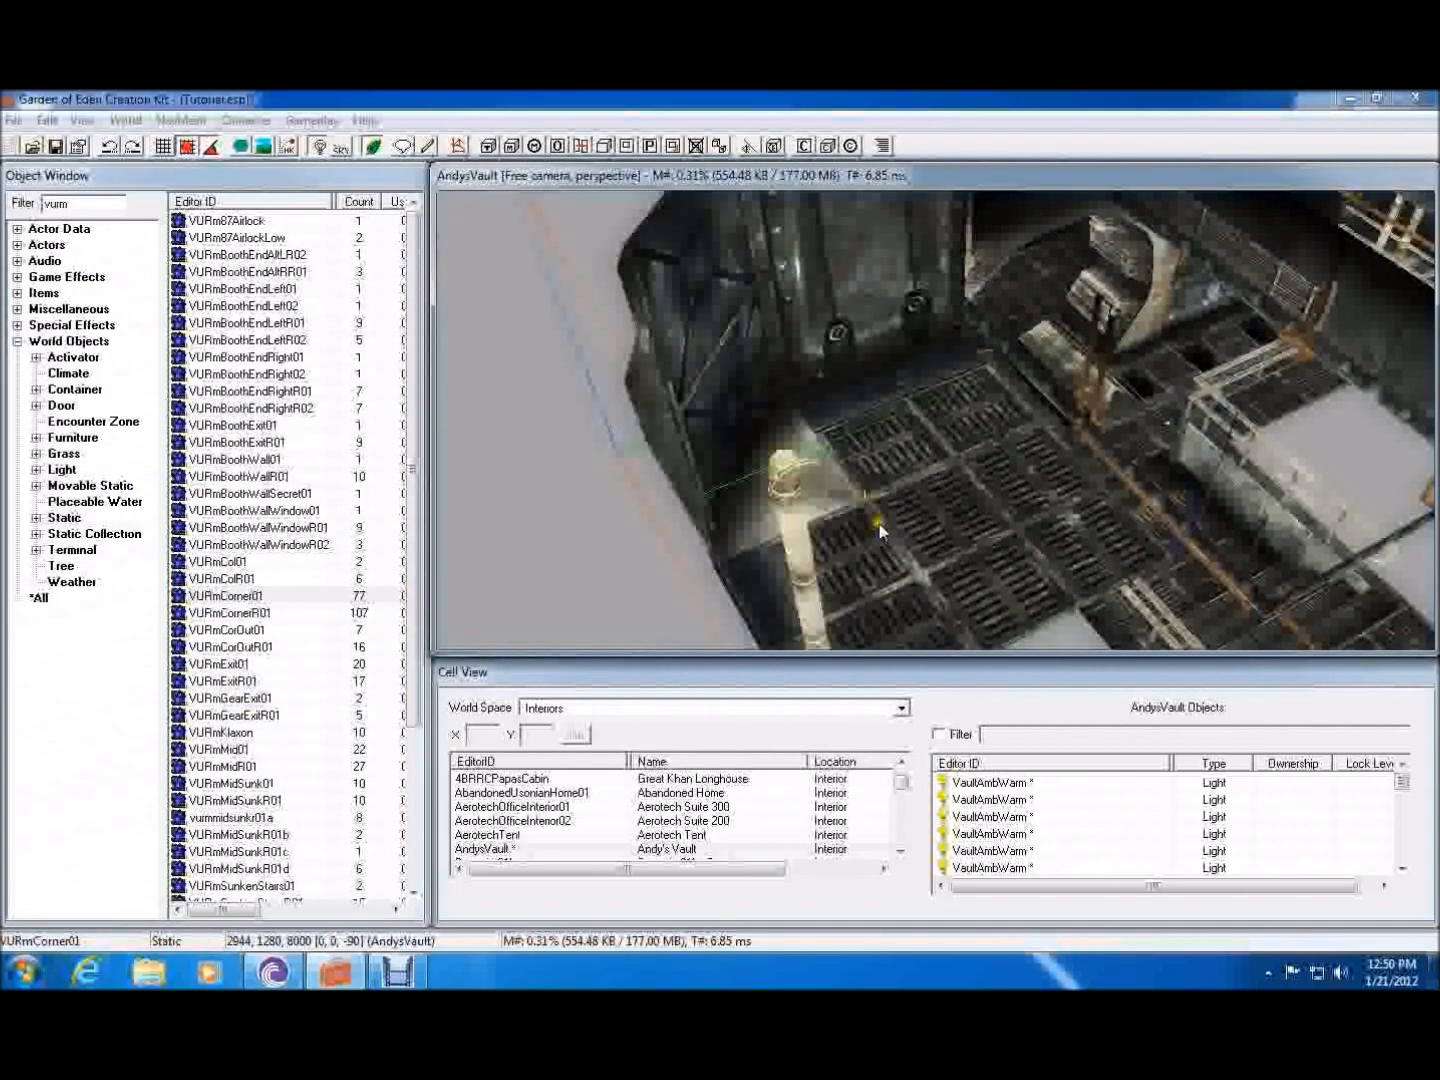
pyautogui.moveTo(871, 518); pyautogui.dragTo(1016, 169)
pyautogui.moveTo(995, 355); pyautogui.dragTo(684, 742)
pyautogui.keyDown('shift'); pyautogui.moveTo(684, 347); pyautogui.dragTo(862, 466, button='middle'); pyautogui.keyUp('shift')
pyautogui.scroll(5, 923, 411)
pyautogui.scroll(-4, 1430, 649)
pyautogui.scroll(-5, 1136, 593)
pyautogui.scroll(5, 863, 465)
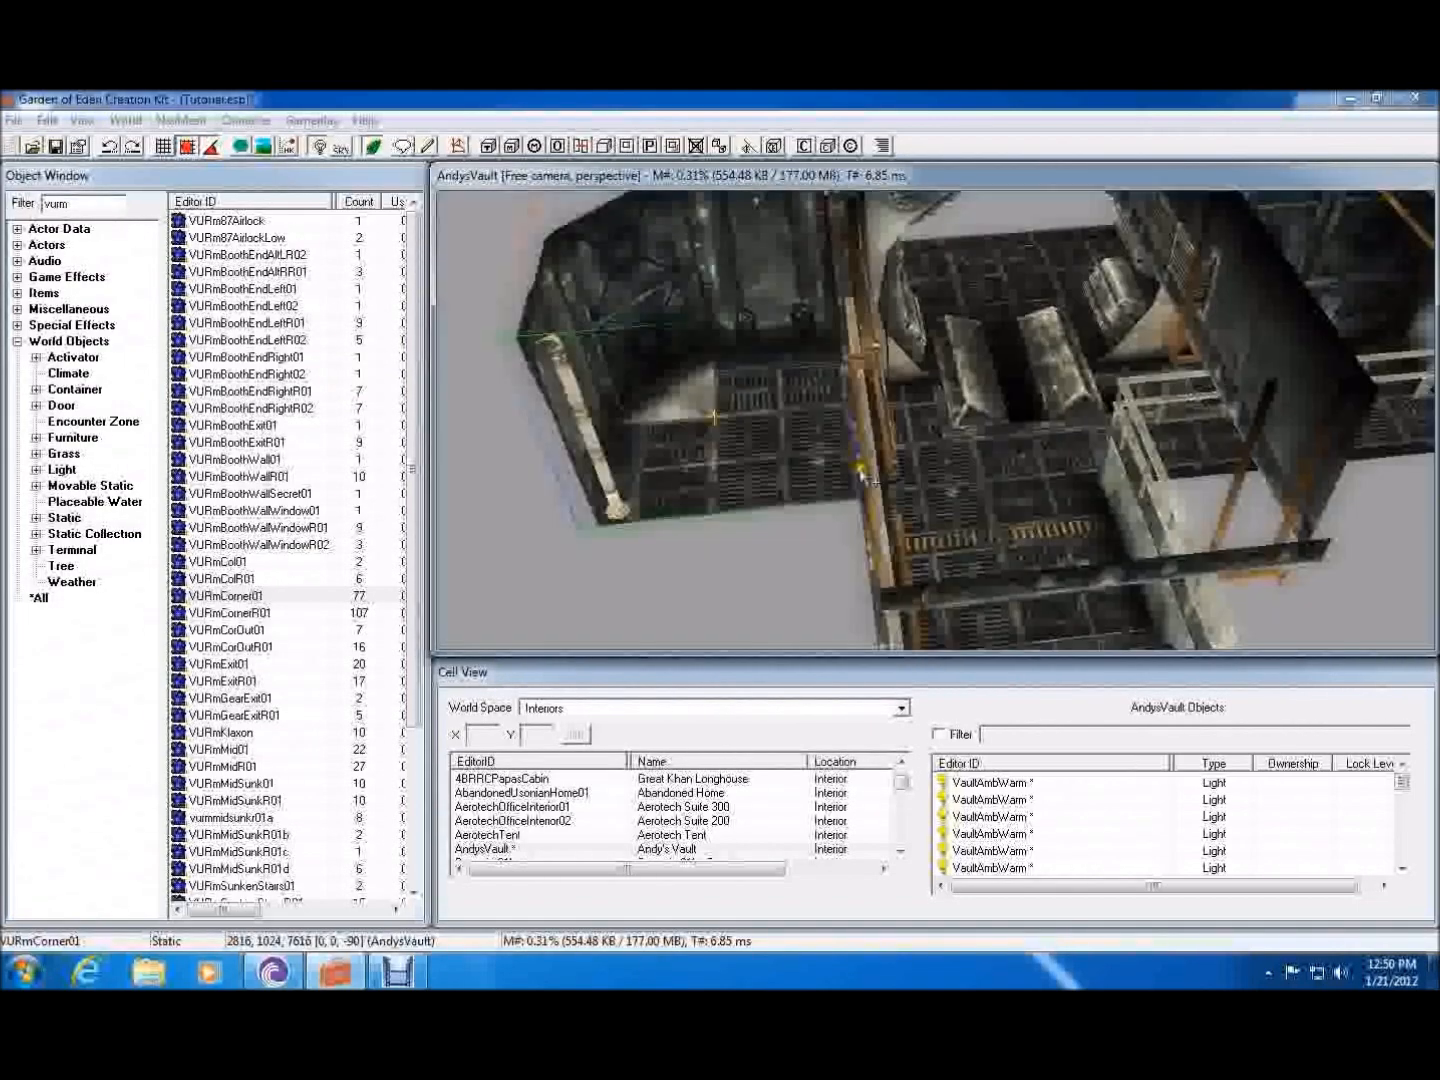
# - Place VURmWall01 next to the corner piece at 2816, 1280, 7616, rotated -90 degrees
pyautogui.moveTo(869, 352); pyautogui.dragTo(1028, 445, button='middle')
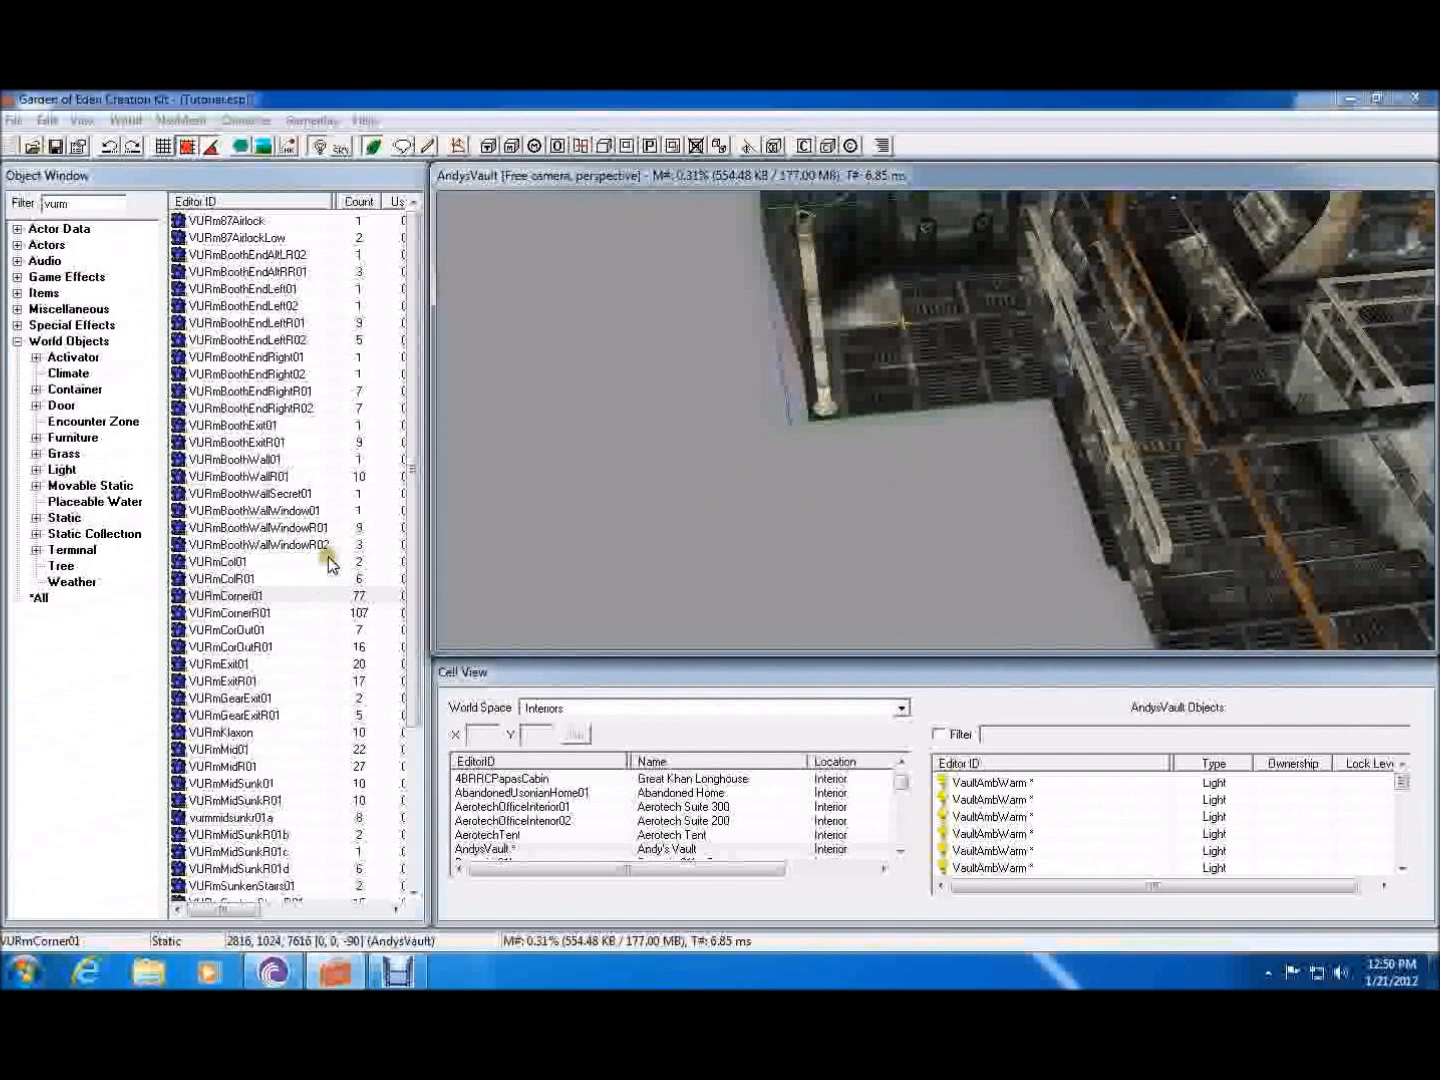
pyautogui.press('d')
pyautogui.scroll(-4, 291, 616)
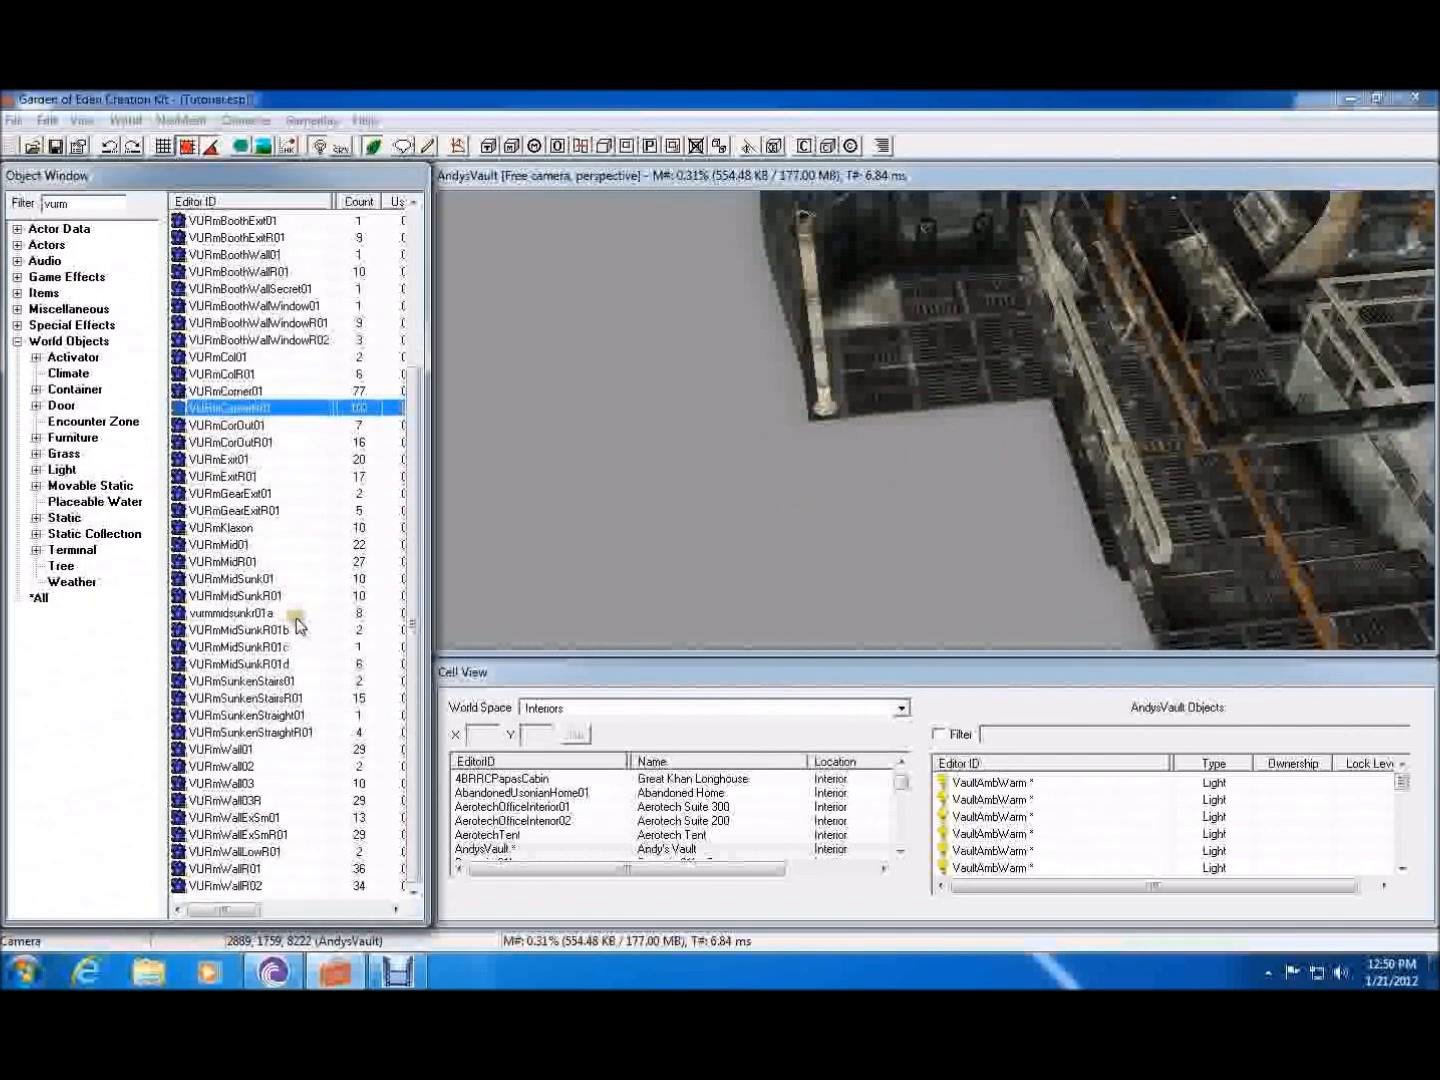
pyautogui.moveTo(236, 749); pyautogui.dragTo(625, 614)
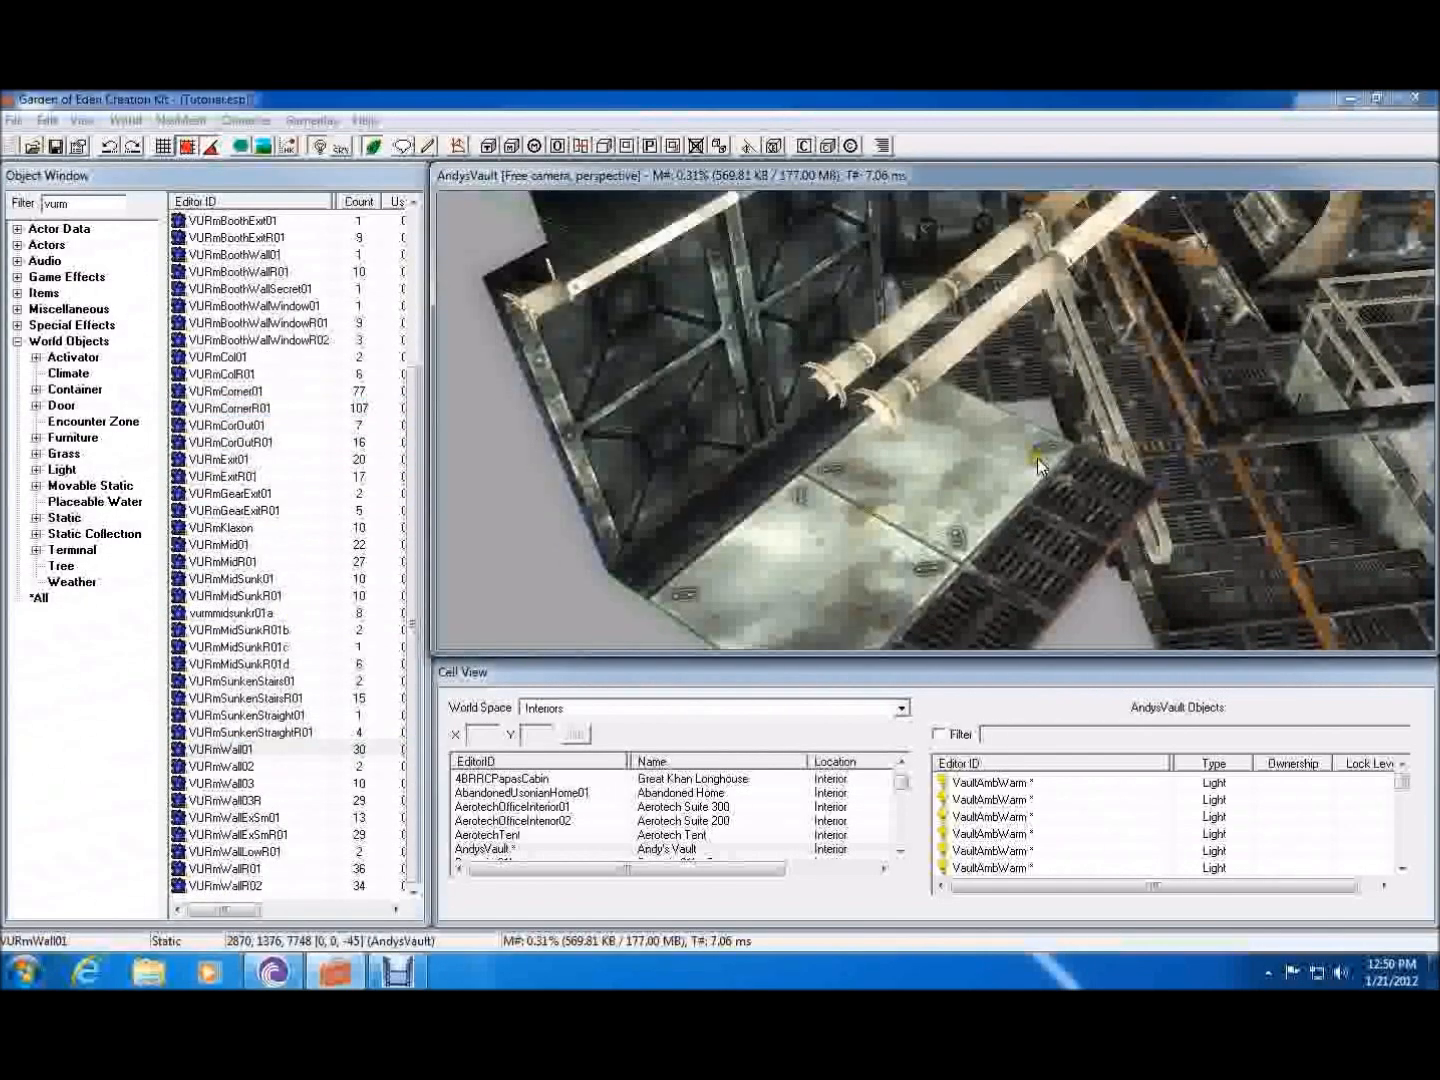
pyautogui.moveTo(1204, 98); pyautogui.dragTo(1205, 544)
pyautogui.keyDown('shift'); pyautogui.moveTo(1205, 543); pyautogui.dragTo(851, 440, button='middle'); pyautogui.keyUp('shift')
pyautogui.moveTo(852, 439); pyautogui.dragTo(851, 572)
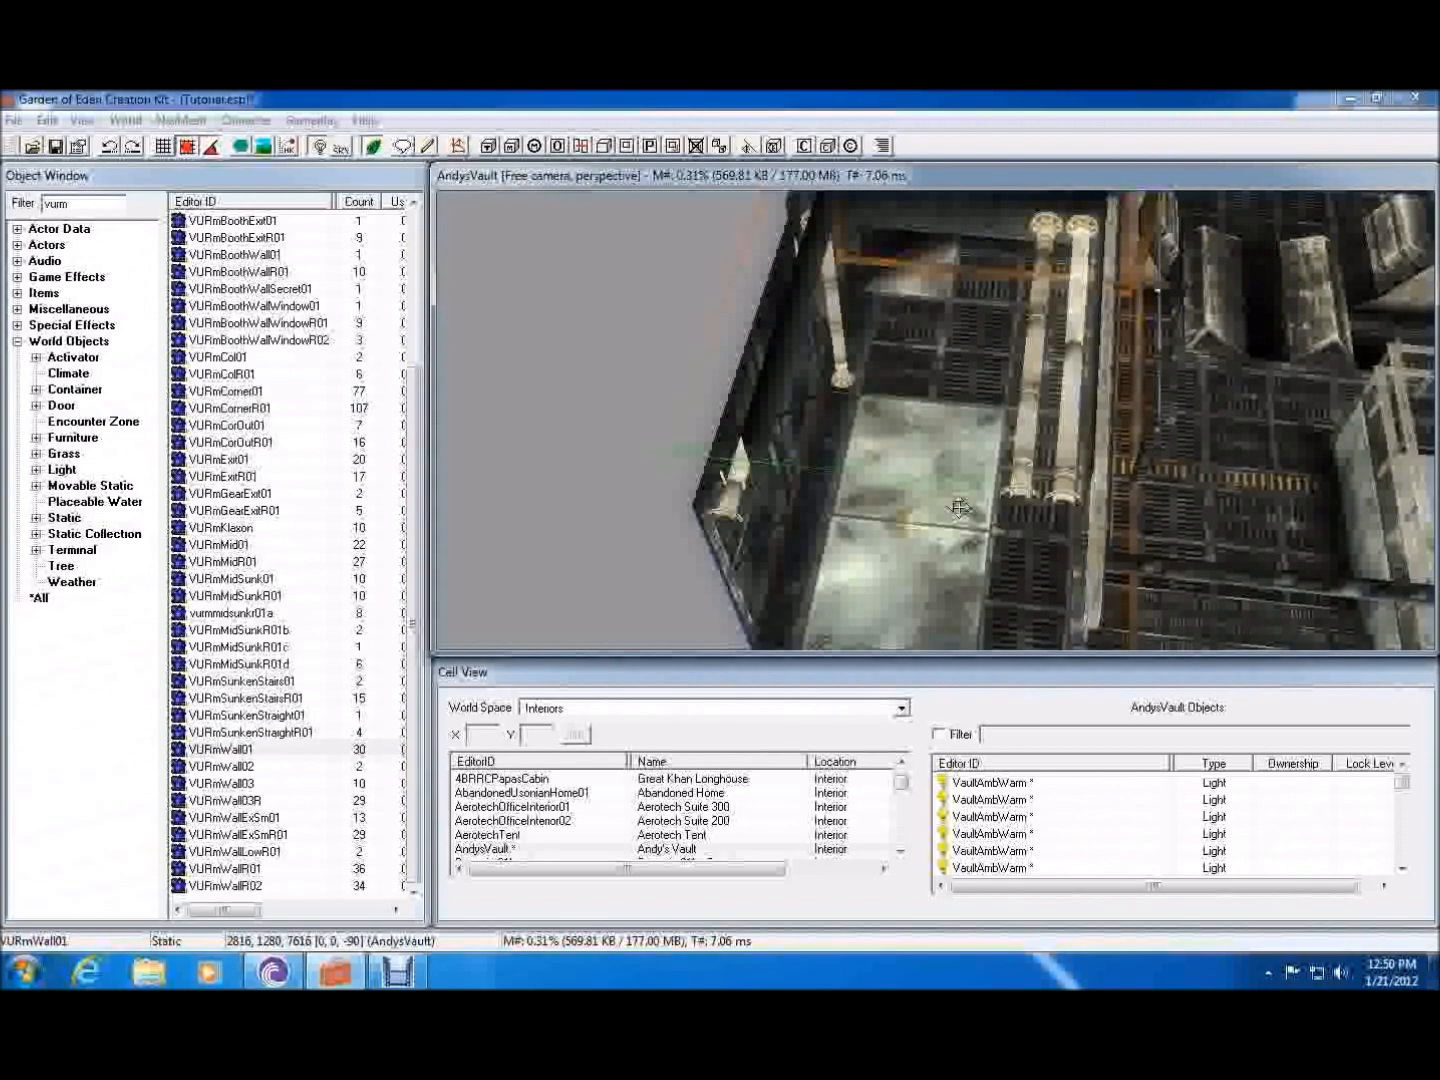
# - Duplicate the side wall and place the copy on the opposite side of the room at 2048, 1280, 7616, rotated 90 degrees
pyautogui.scroll(-4, 958, 506)
pyautogui.hotkey('ctrl', 'd')
pyautogui.moveTo(816, 421); pyautogui.dragTo(1090, 446)
pyautogui.moveTo(1090, 445); pyautogui.dragTo(1112, 512, button='right')
pyautogui.moveTo(1112, 512); pyautogui.dragTo(931, 488, button='middle')
pyautogui.moveTo(932, 488); pyautogui.dragTo(959, 488)
pyautogui.moveTo(958, 488); pyautogui.dragTo(770, 476, button='right')
pyautogui.moveTo(1122, 491); pyautogui.dragTo(1386, 491)
pyautogui.keyDown('shift'); pyautogui.moveTo(1320, 488); pyautogui.dragTo(1156, 367, button='middle'); pyautogui.keyUp('shift')
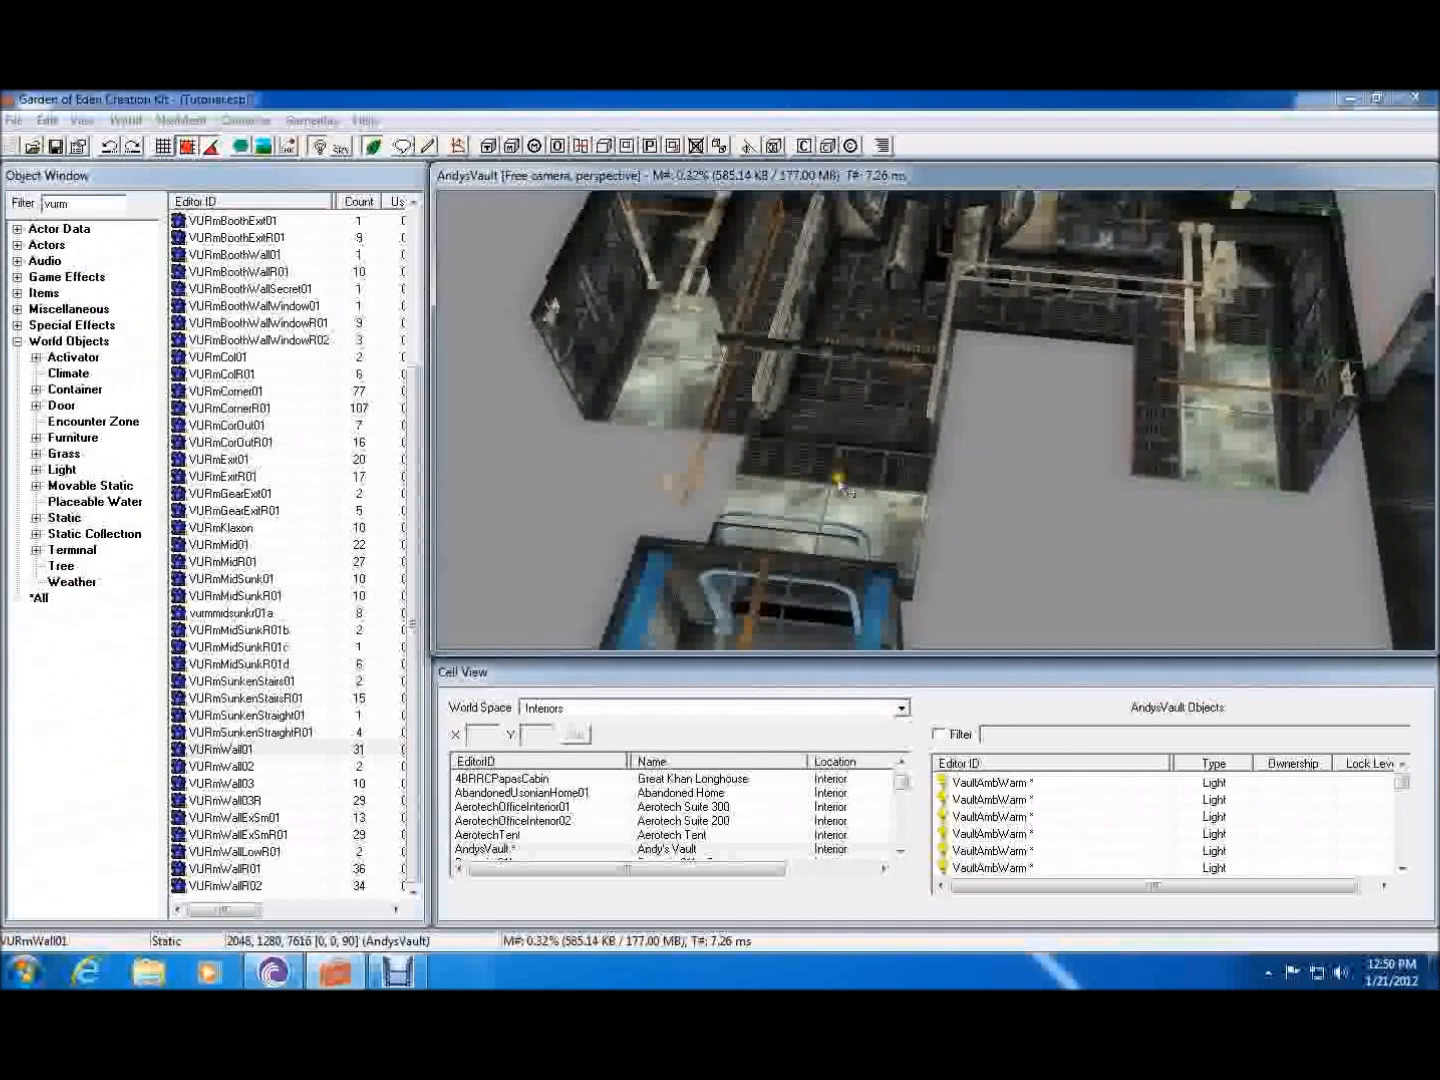
# - Duplicate the corner piece and place the copy beside the entrance wall at 2816, 1536, 7616, rotated -180 degrees
pyautogui.keyDown('shift'); pyautogui.moveTo(937, 582); pyautogui.dragTo(886, 586, button='middle'); pyautogui.keyUp('shift')
pyautogui.press('d')
pyautogui.click(635, 256)
pyautogui.hotkey('ctrl', 'd')
pyautogui.click(652, 285)
pyautogui.moveTo(655, 287); pyautogui.dragTo(608, 769)
pyautogui.moveTo(696, 591)
pyautogui.mouseDown(button='right')
pyautogui.moveTo(735, 592)
pyautogui.moveTo(686, 615)
pyautogui.mouseUp(button='right')
pyautogui.moveTo(626, 550); pyautogui.dragTo(774, 584)
pyautogui.moveTo(836, 543); pyautogui.dragTo(811, 499, button='middle')
# - Duplicate the corner beside the entrance and fit the rotated copy against the end of the opposite side wall
pyautogui.hotkey('ctrl', 'd')
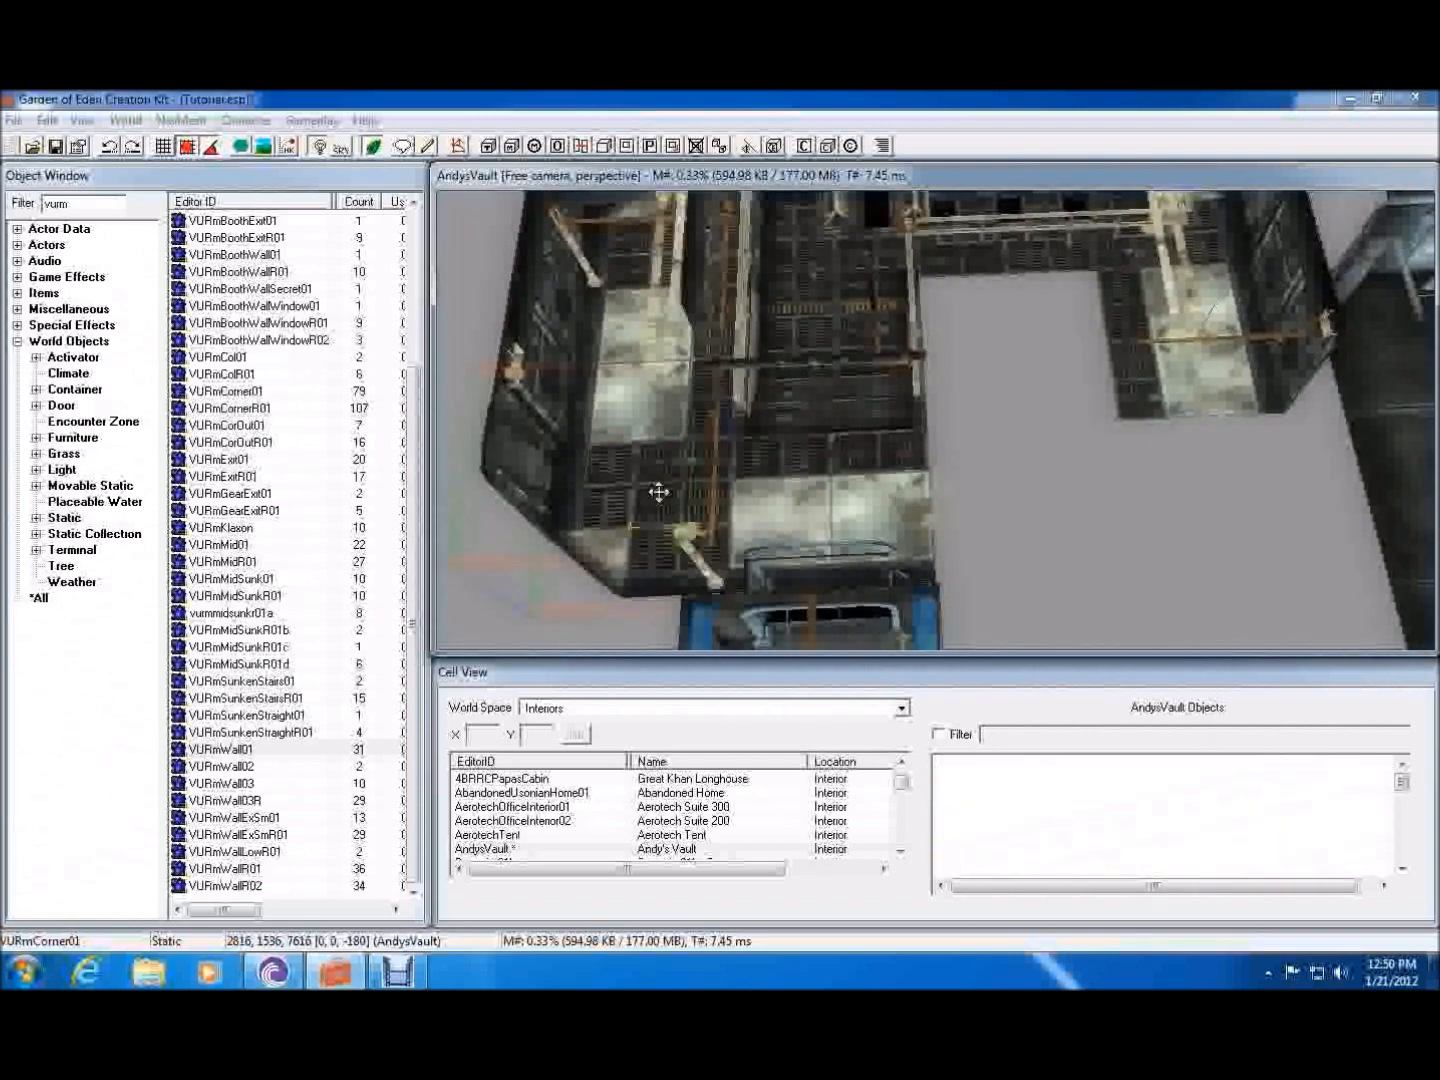
pyautogui.moveTo(618, 514); pyautogui.dragTo(949, 479)
pyautogui.moveTo(948, 477); pyautogui.dragTo(1248, 511, button='right')
pyautogui.moveTo(991, 507); pyautogui.dragTo(1220, 579)
# - Duplicate the opposite side wall and close the entrance side with the copy at 2304, 1536, 7616, rotated -180 degrees
pyautogui.press('d')
pyautogui.click(1195, 401)
pyautogui.hotkey('ctrl', 'd')
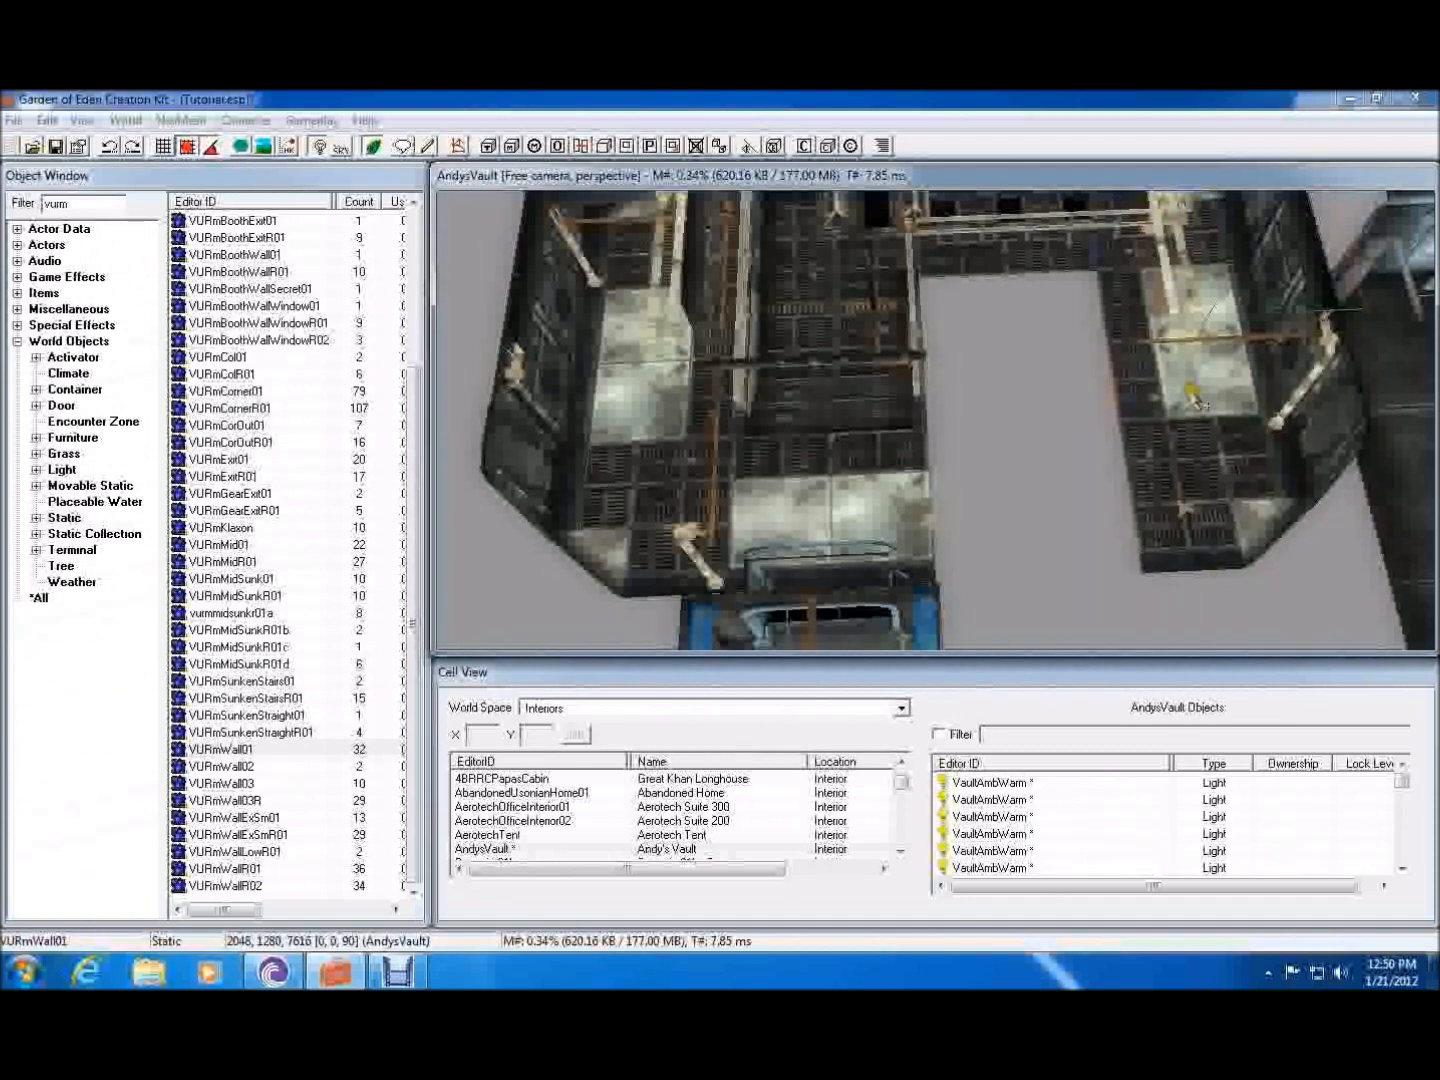
pyautogui.moveTo(1247, 380); pyautogui.dragTo(782, 712)
pyautogui.moveTo(1049, 599); pyautogui.dragTo(790, 232, button='right')
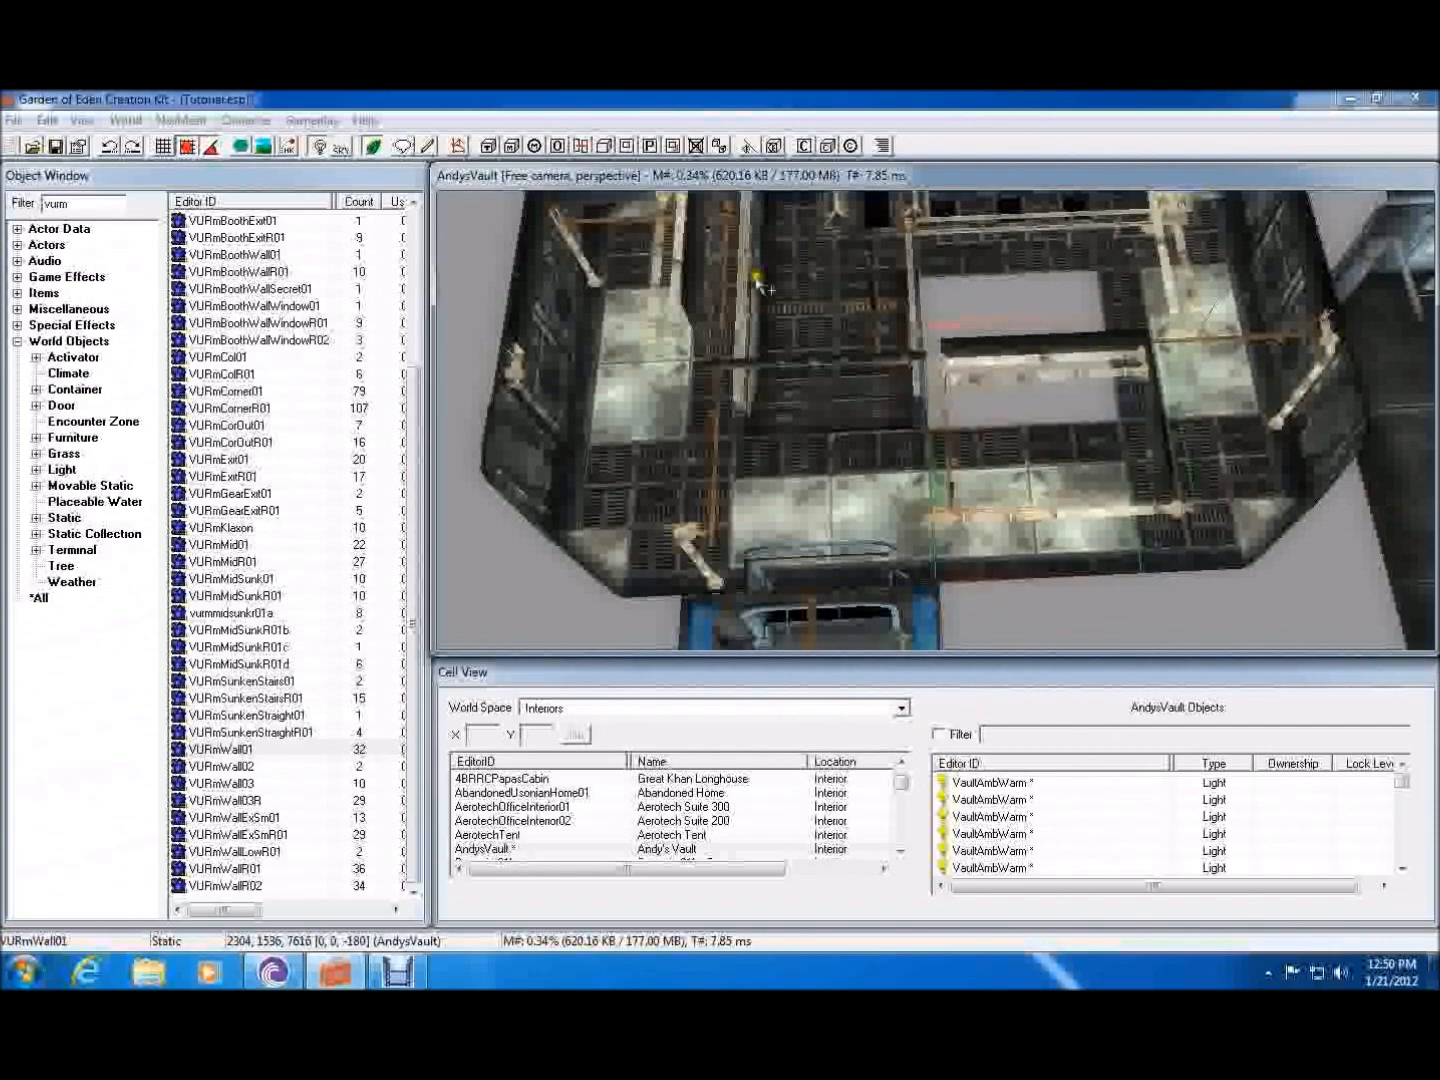
# - Place VURmMid01 in the remaining gap of the room's floor
pyautogui.click(278, 476)
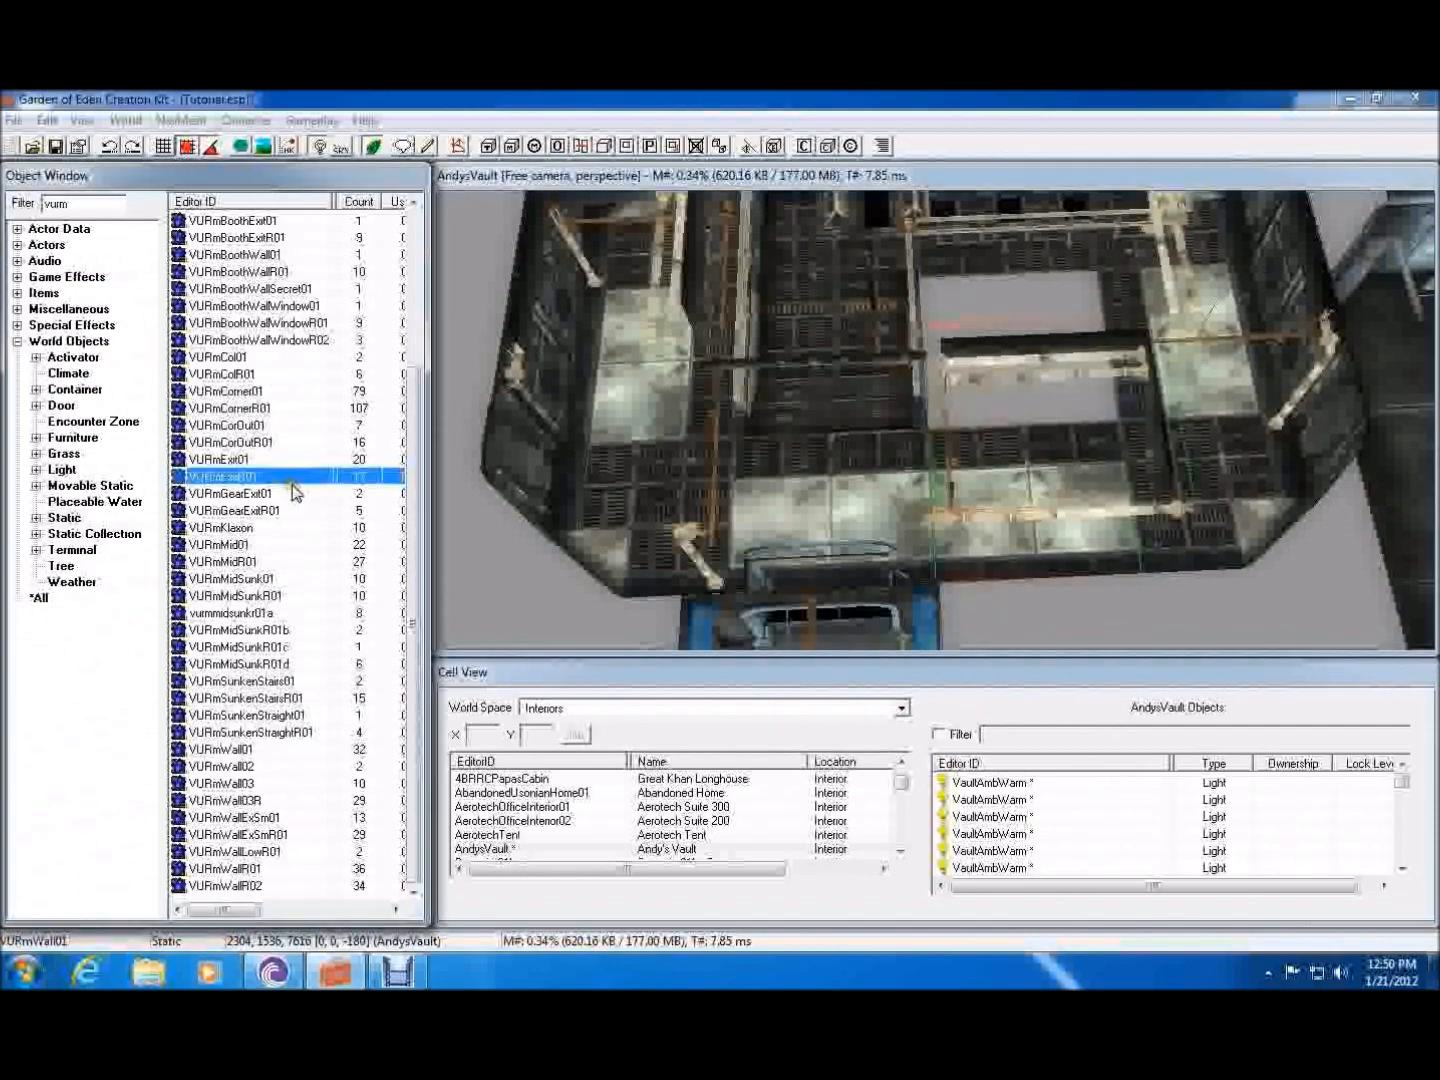
pyautogui.click(240, 563)
pyautogui.click(227, 546)
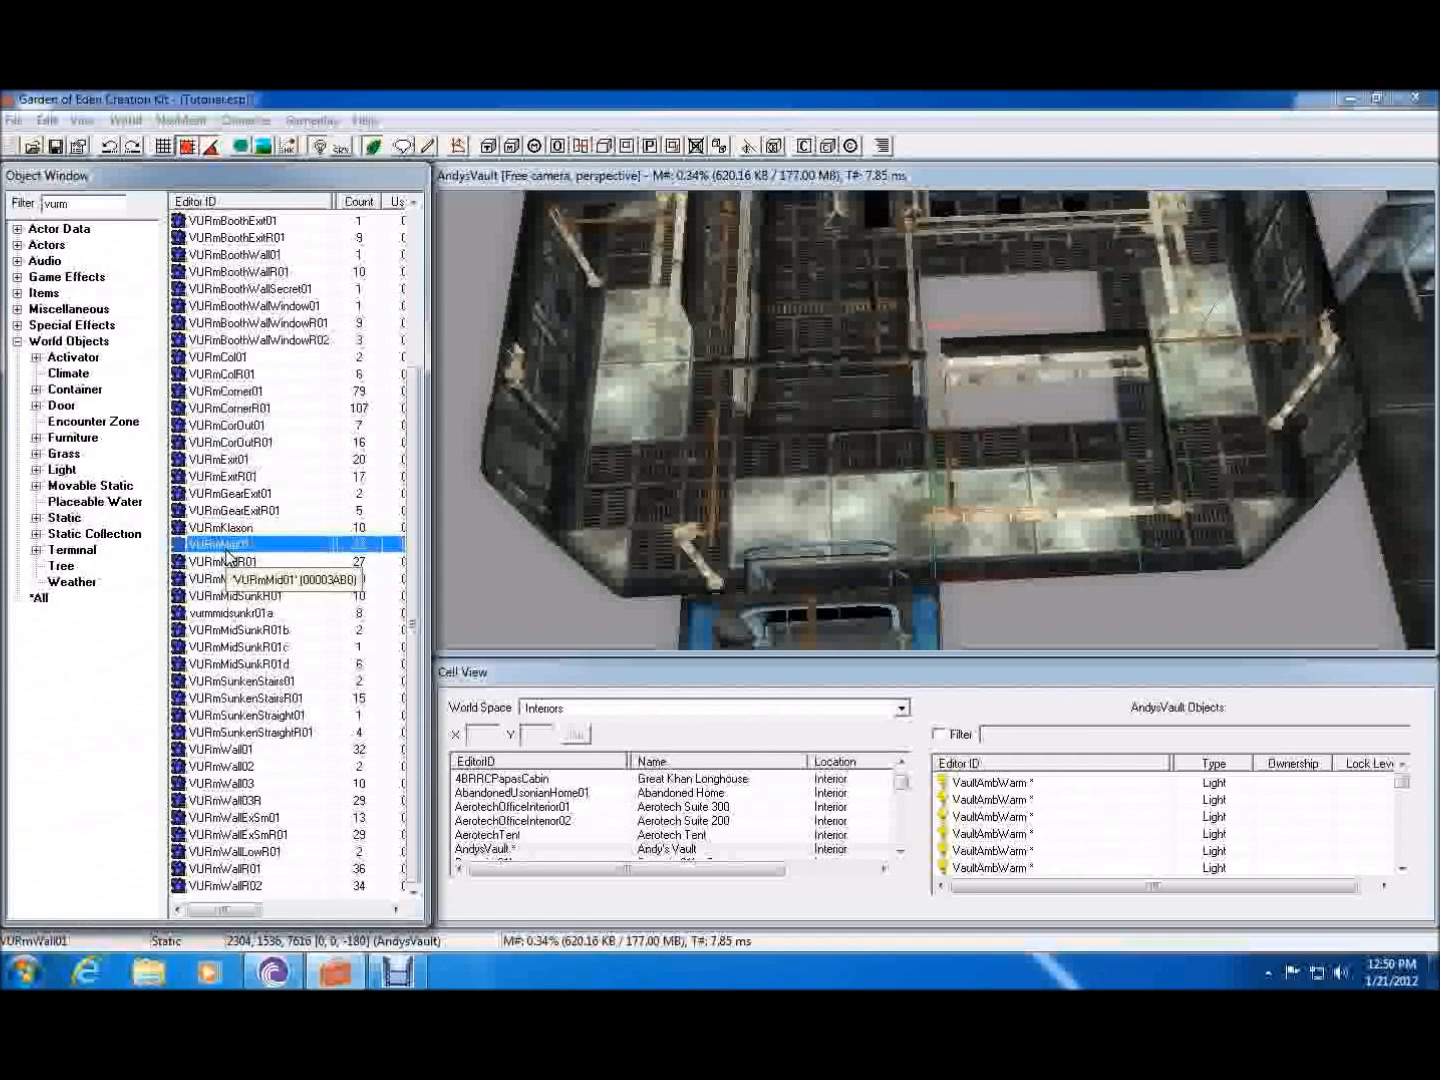
pyautogui.moveTo(226, 551); pyautogui.dragTo(1005, 314)
# - Duplicate a VaultAmbWarm light and place the copy inside the new room at 2176, 1408, 7808
pyautogui.keyDown('shift'); pyautogui.moveTo(1006, 314); pyautogui.dragTo(735, 481, button='middle'); pyautogui.keyUp('shift')
pyautogui.scroll(-3, 724, 441)
pyautogui.click(1208, 365)
pyautogui.keyDown('shift'); pyautogui.moveTo(1208, 366); pyautogui.dragTo(1208, 635, button='middle'); pyautogui.keyUp('shift')
pyautogui.keyDown('shift'); pyautogui.moveTo(1240, 526); pyautogui.dragTo(1230, 562, button='middle'); pyautogui.keyUp('shift')
pyautogui.hotkey('ctrl', 'd')
pyautogui.moveTo(1208, 406); pyautogui.dragTo(590, 270)
pyautogui.moveTo(926, 420); pyautogui.dragTo(760, 147)
pyautogui.keyDown('shift'); pyautogui.moveTo(850, 356); pyautogui.dragTo(838, 285, button='middle'); pyautogui.keyUp('shift')
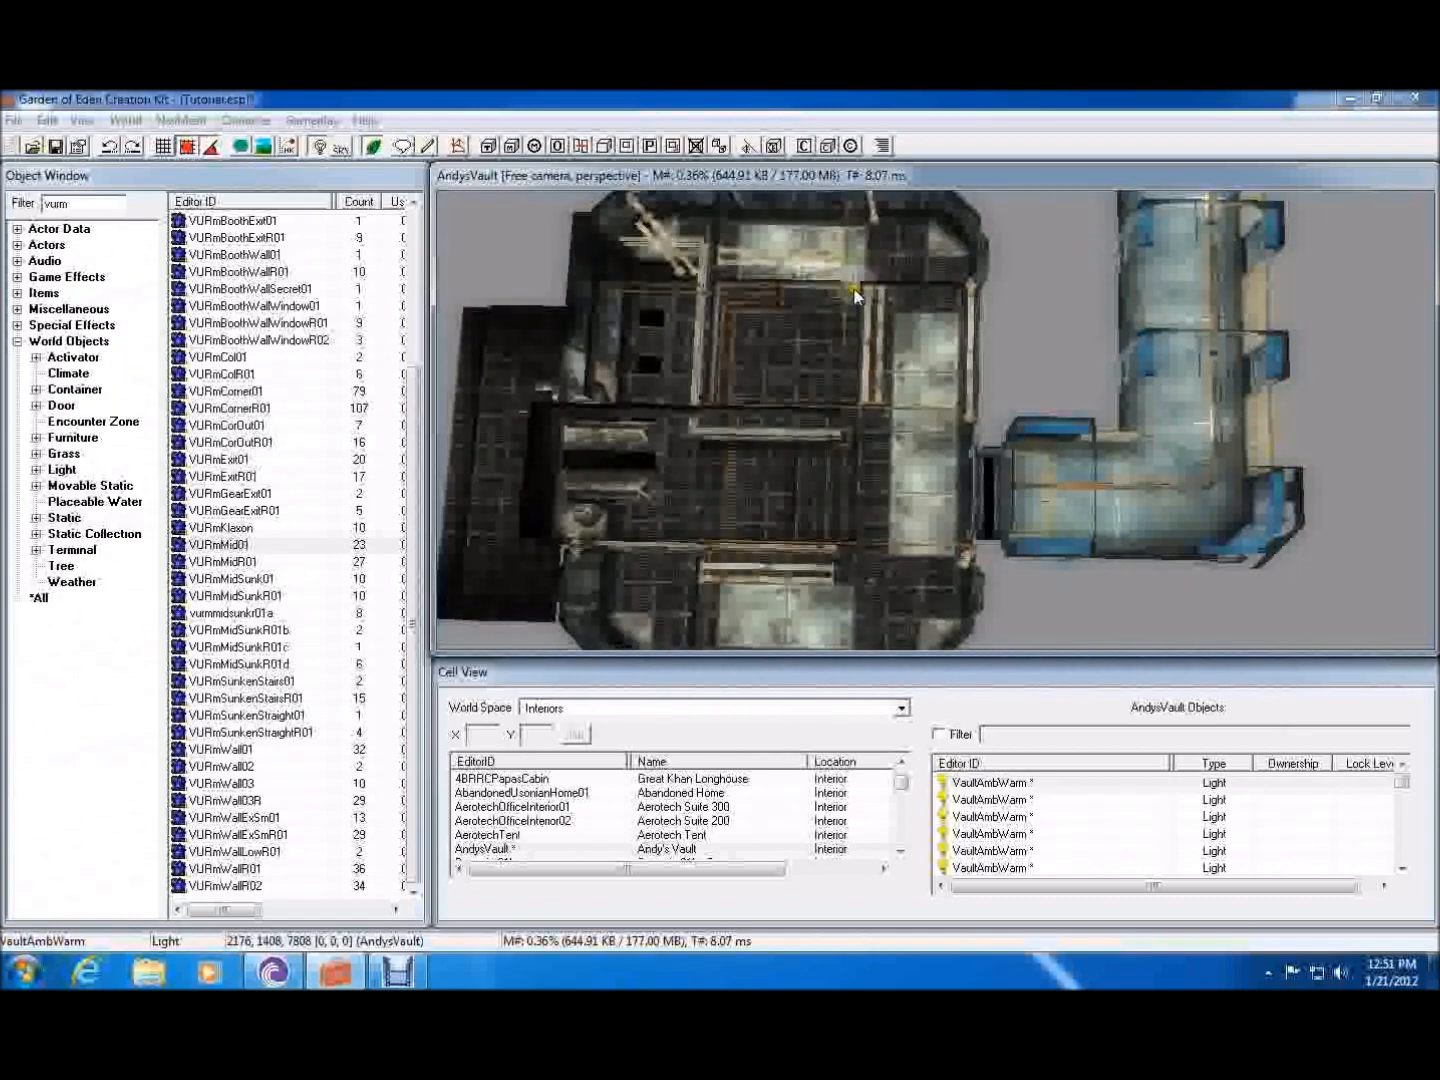
# - Duplicate the VaultAmbWarm light and place the copy farther along inside the utility room
pyautogui.moveTo(733, 638)
pyautogui.mouseDown()
pyautogui.moveTo(581, 892)
pyautogui.moveTo(729, 904)
pyautogui.mouseUp()
pyautogui.hotkey('ctrl', 'd')
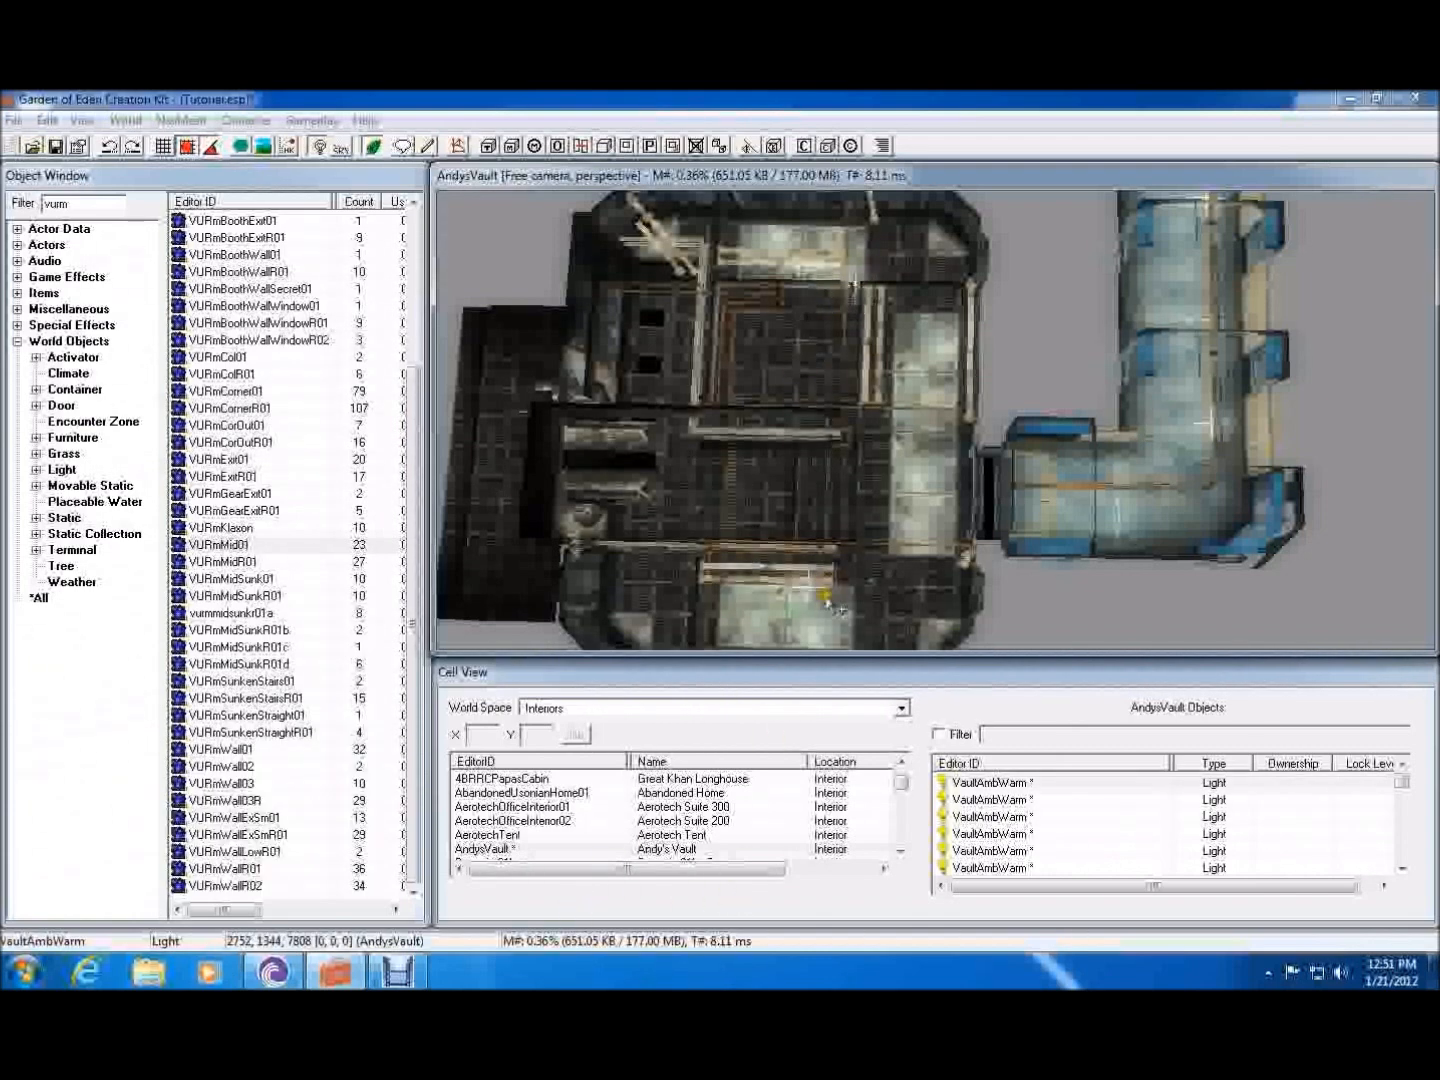
pyautogui.moveTo(812, 592)
pyautogui.mouseDown()
pyautogui.moveTo(667, 390)
pyautogui.moveTo(490, 319)
pyautogui.moveTo(571, 338)
pyautogui.moveTo(697, 428)
pyautogui.mouseUp()
# - Filter the object list for Gear and show only the matching door objects
pyautogui.moveTo(735, 419); pyautogui.dragTo(824, 517, button='middle')
pyautogui.press('d')
pyautogui.click(761, 583)
pyautogui.moveTo(762, 583); pyautogui.dragTo(939, 425, button='middle')
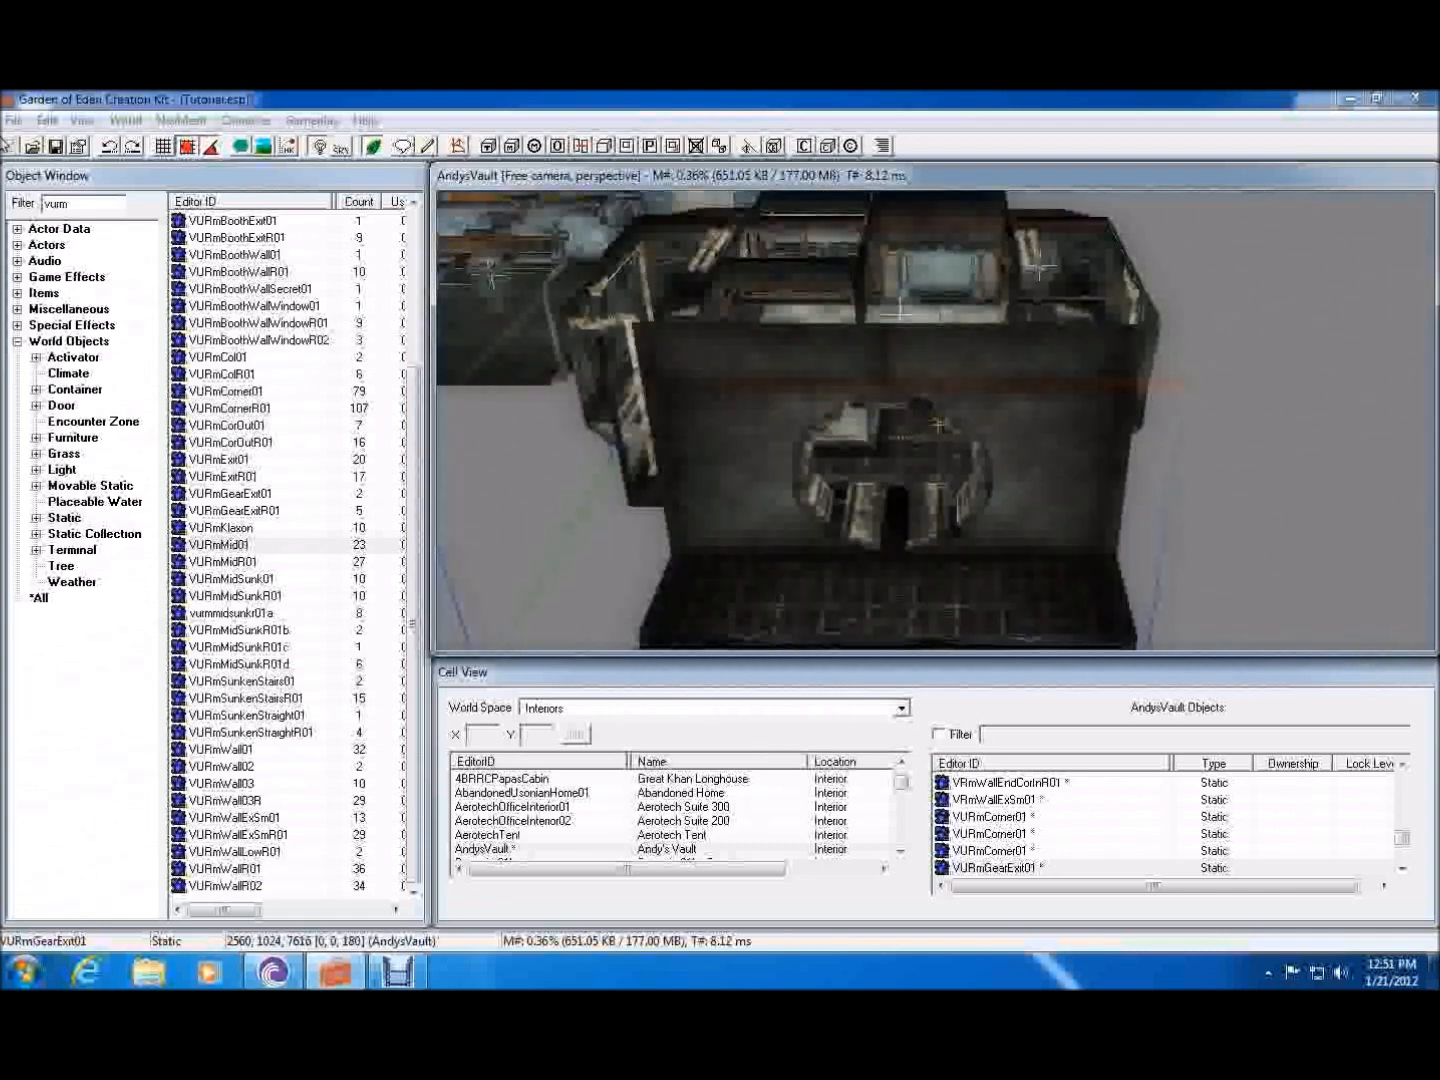
pyautogui.doubleClick(59, 203)
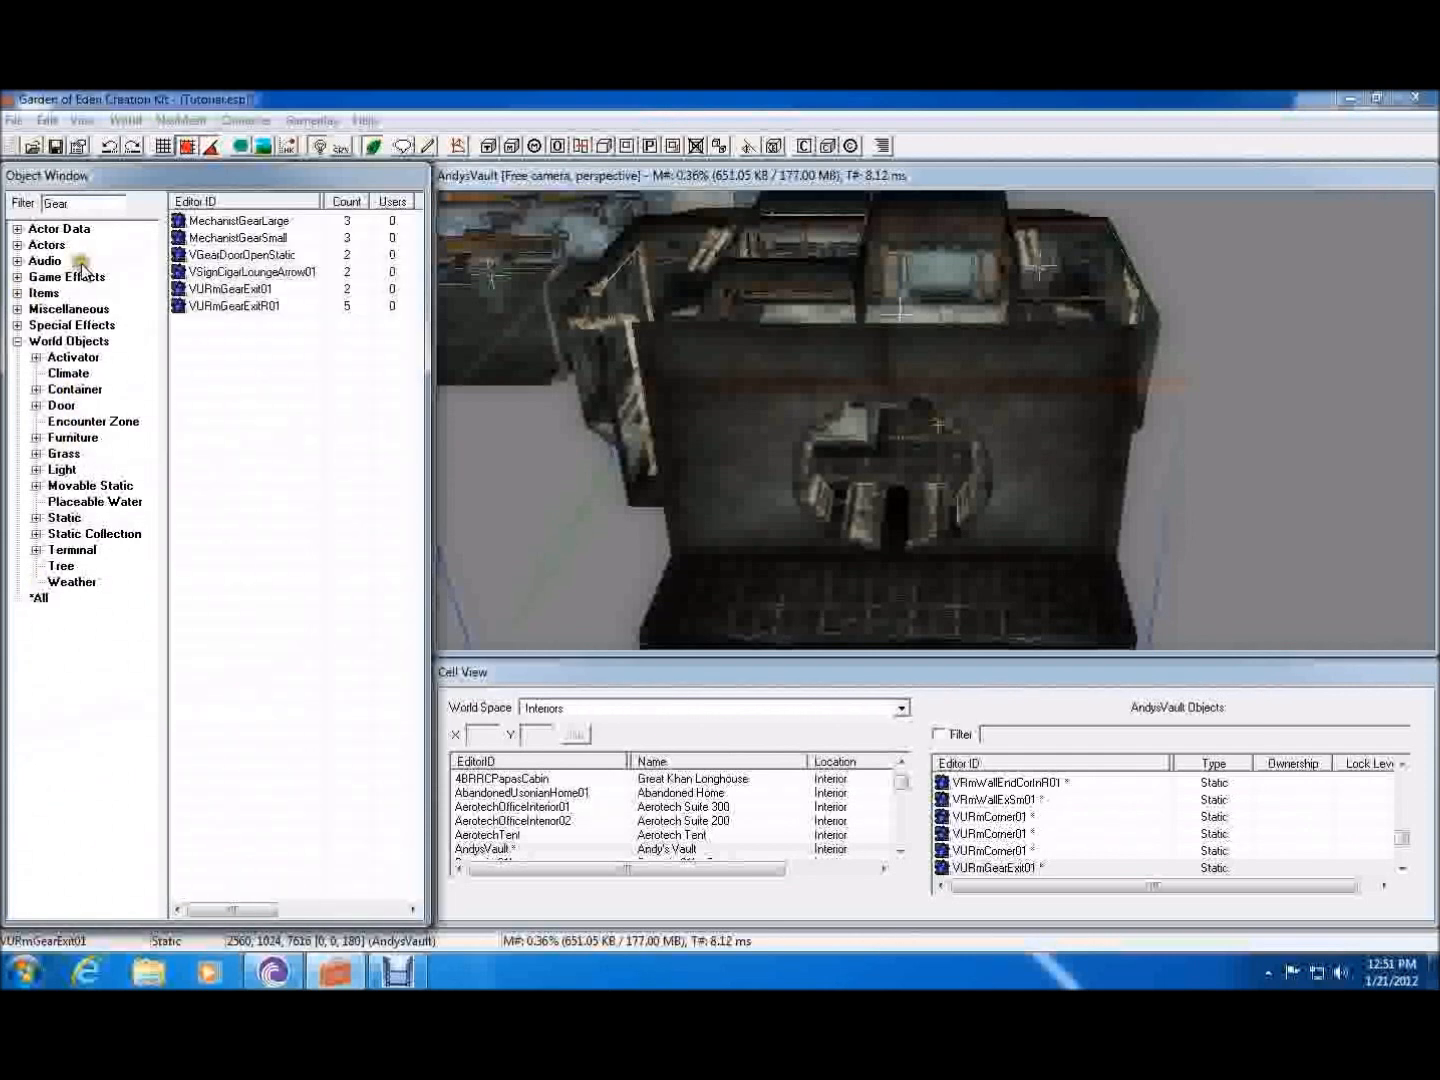
pyautogui.click(61, 406)
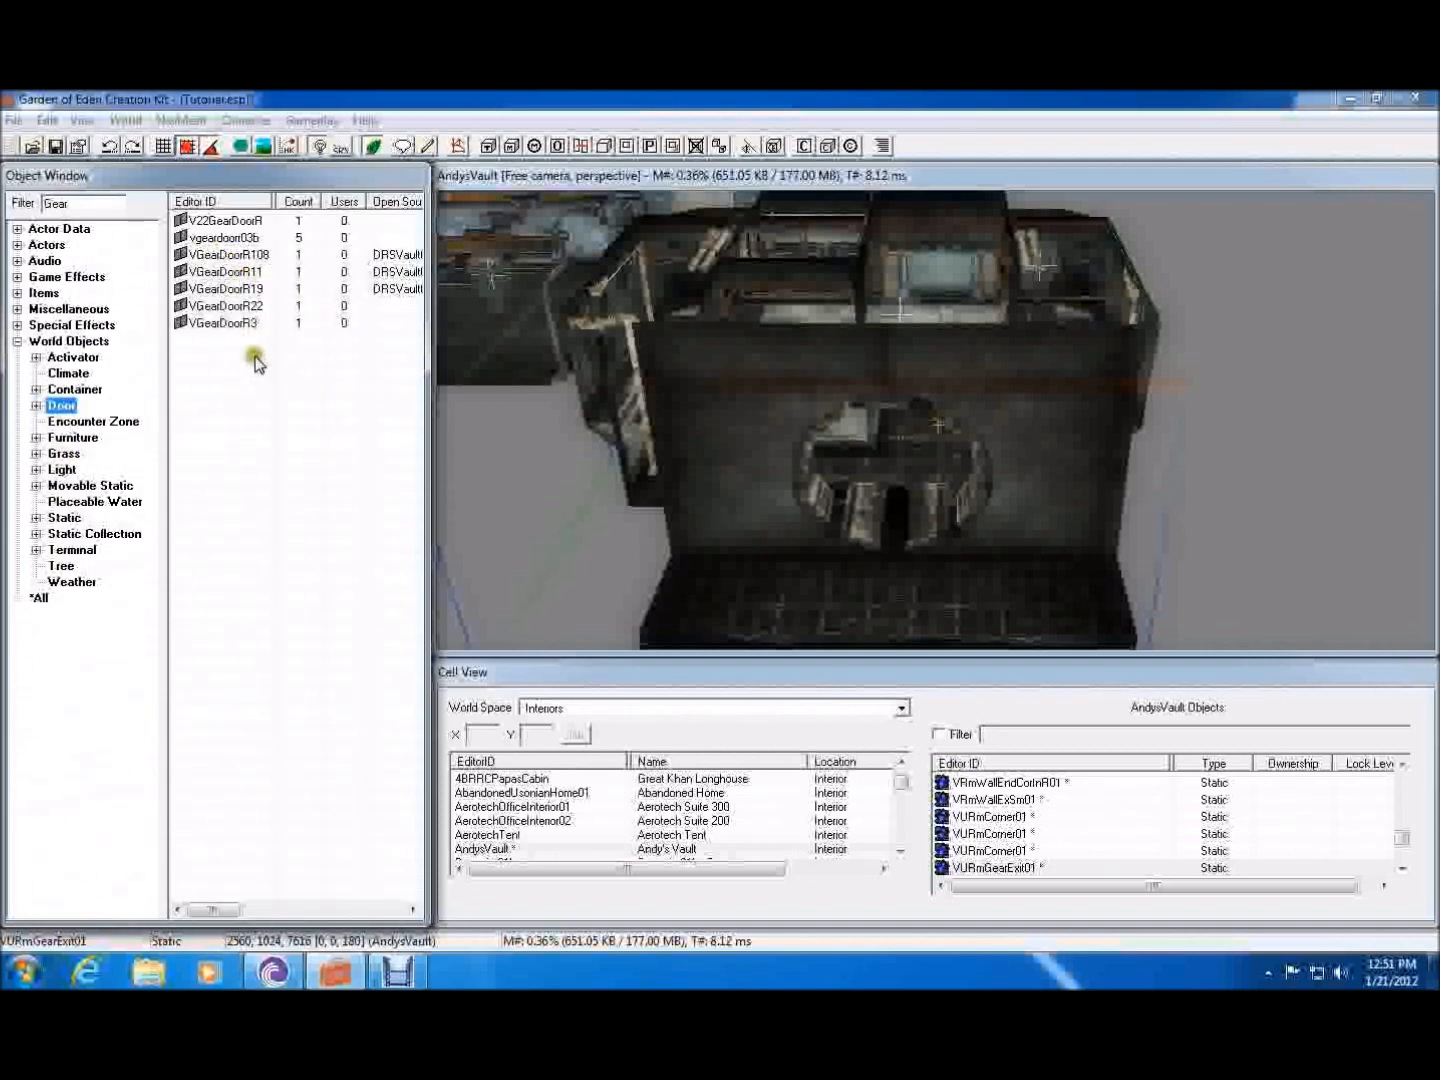
# - Try VGearDoorR19, vgeardoor03b, V22GearDoorR and VGearDoorR3 at the gear exit, deleting each trial door
pyautogui.click(244, 238)
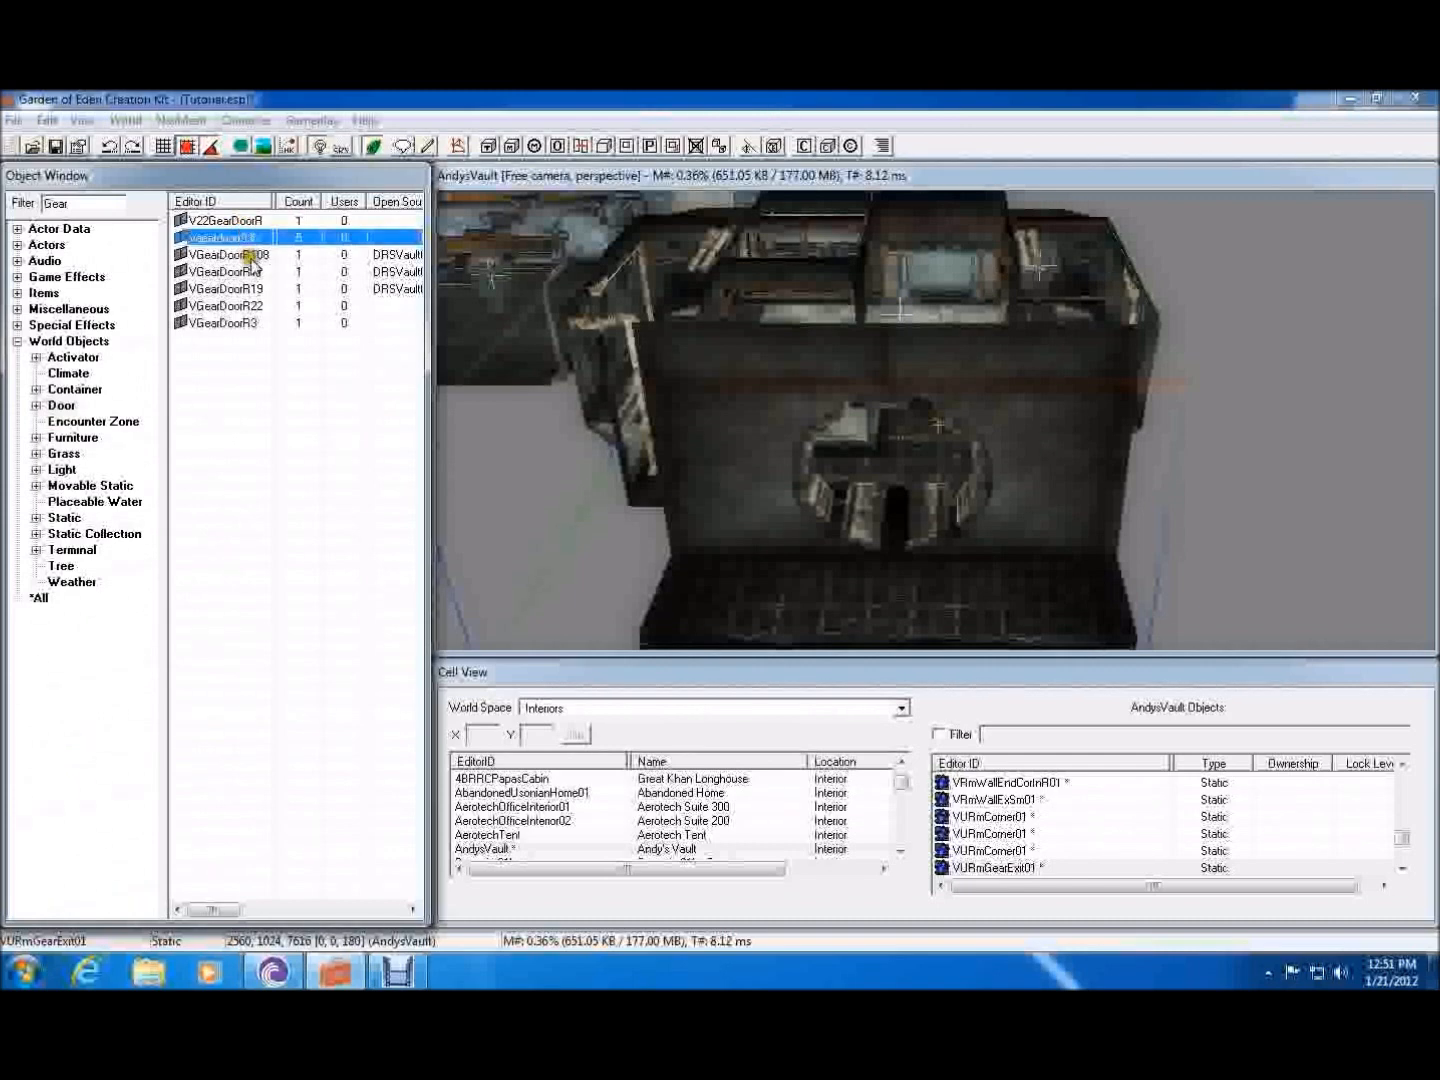
pyautogui.moveTo(279, 288); pyautogui.dragTo(918, 482)
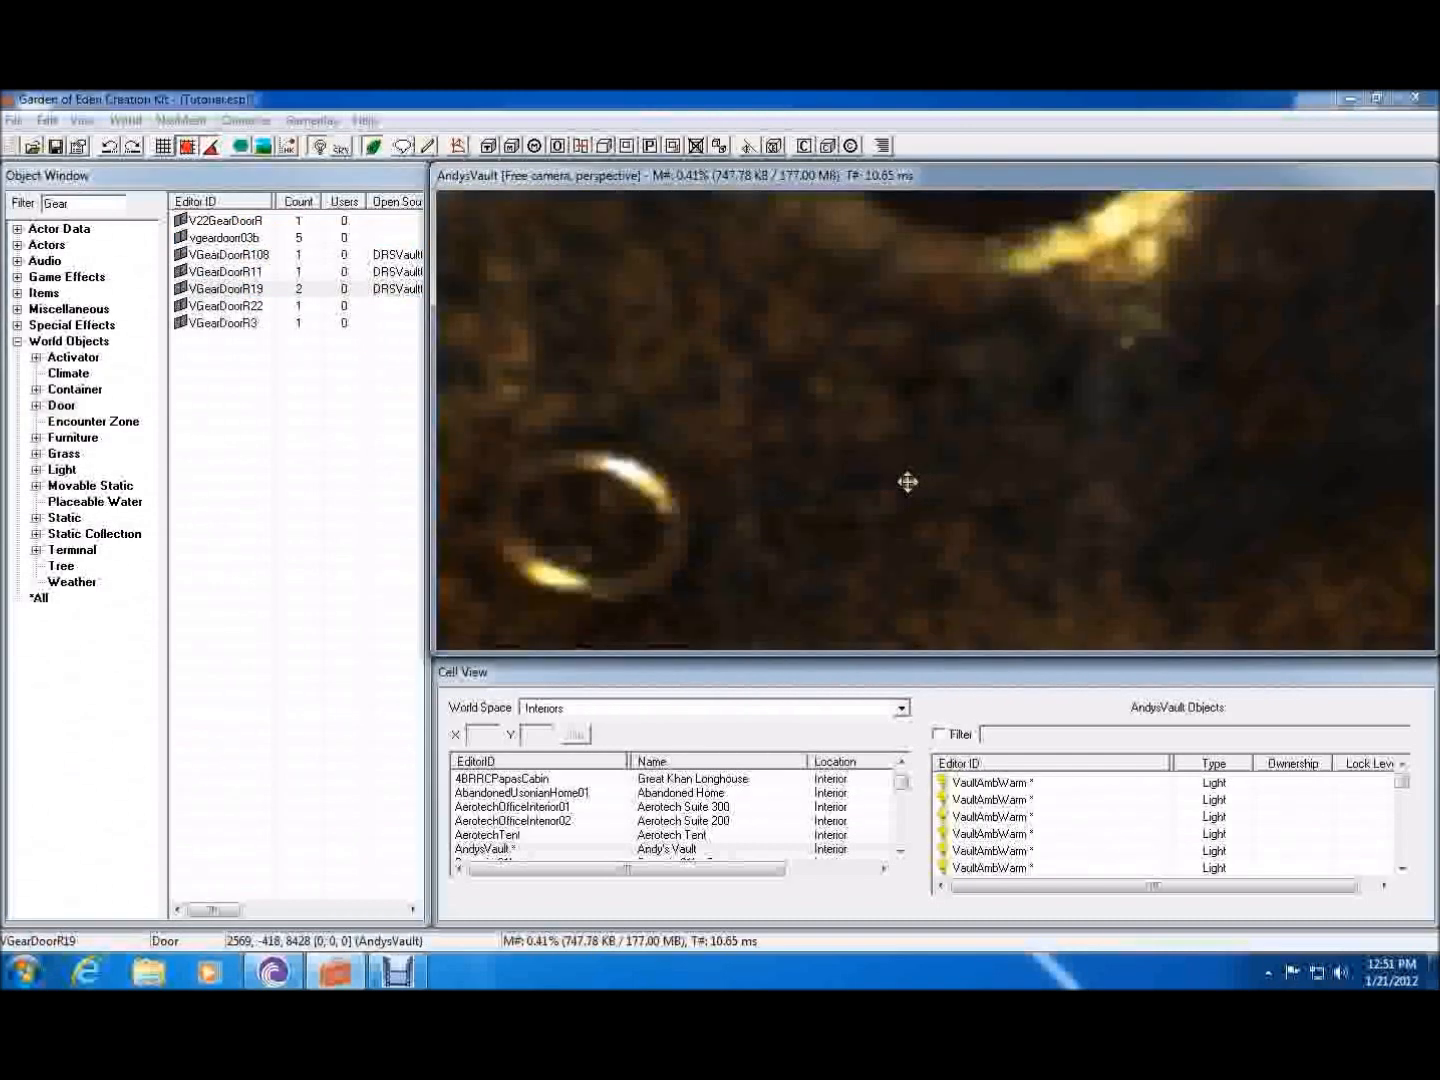
pyautogui.press('Delete')
pyautogui.moveTo(231, 236); pyautogui.dragTo(833, 505)
pyautogui.moveTo(893, 250); pyautogui.dragTo(609, 330, button='right')
pyautogui.press('Delete')
pyautogui.moveTo(227, 221); pyautogui.dragTo(940, 499)
pyautogui.press('Delete')
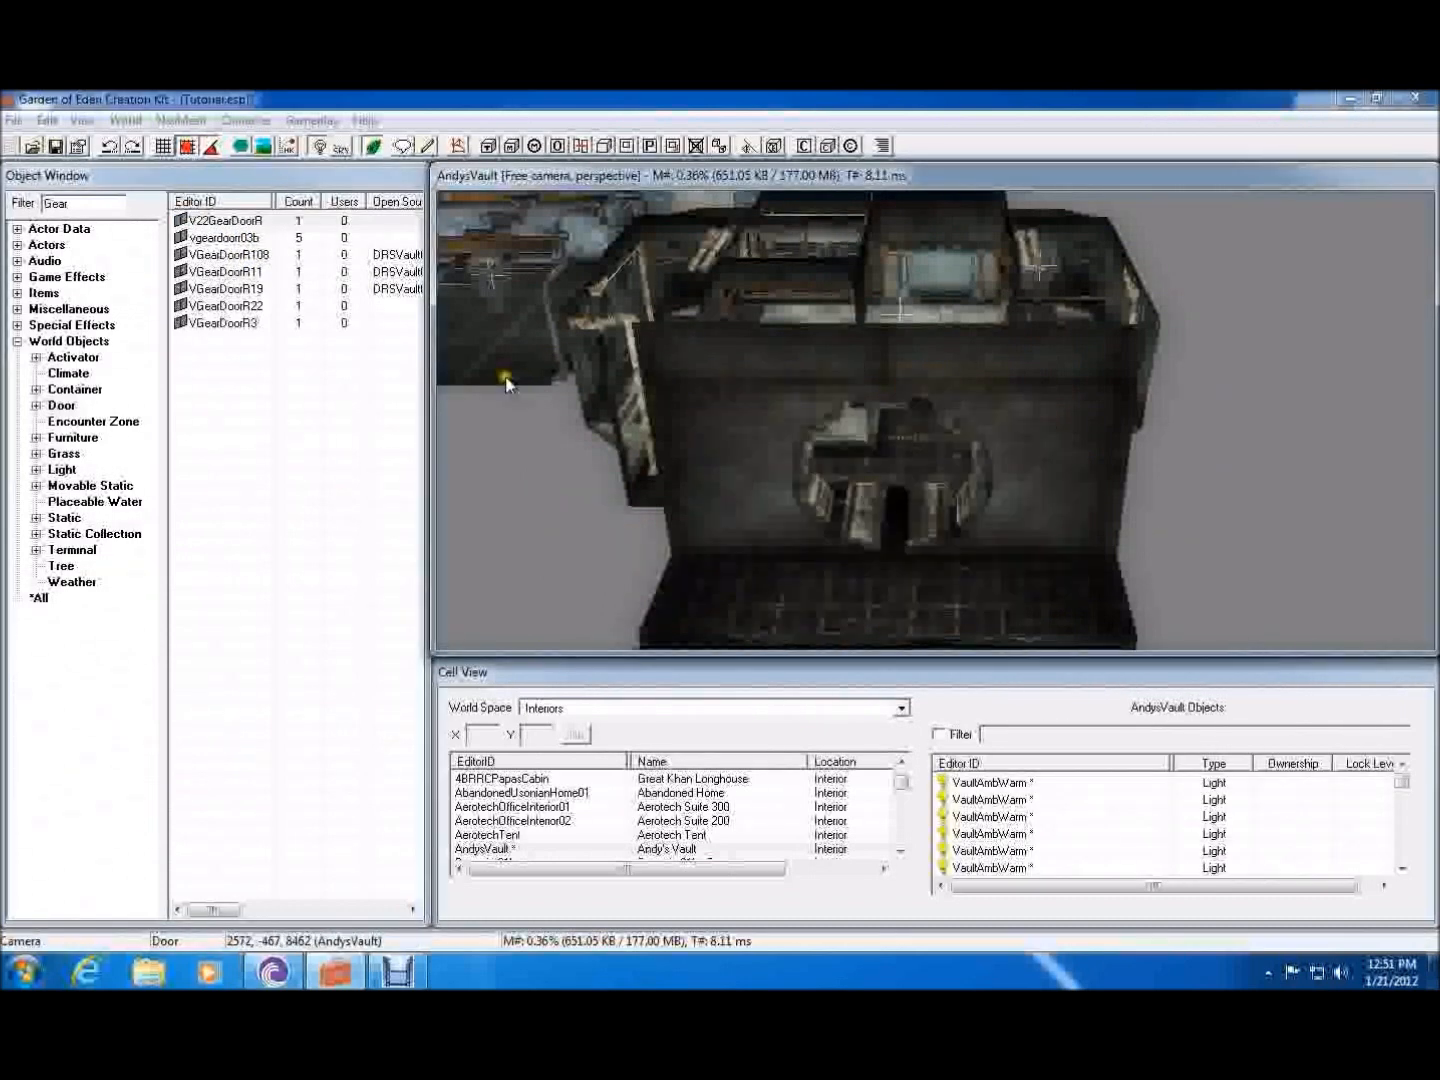
pyautogui.moveTo(250, 323); pyautogui.dragTo(983, 441)
pyautogui.moveTo(873, 443); pyautogui.dragTo(708, 462, button='right')
pyautogui.moveTo(945, 434); pyautogui.dragTo(806, 434)
pyautogui.press('Delete')
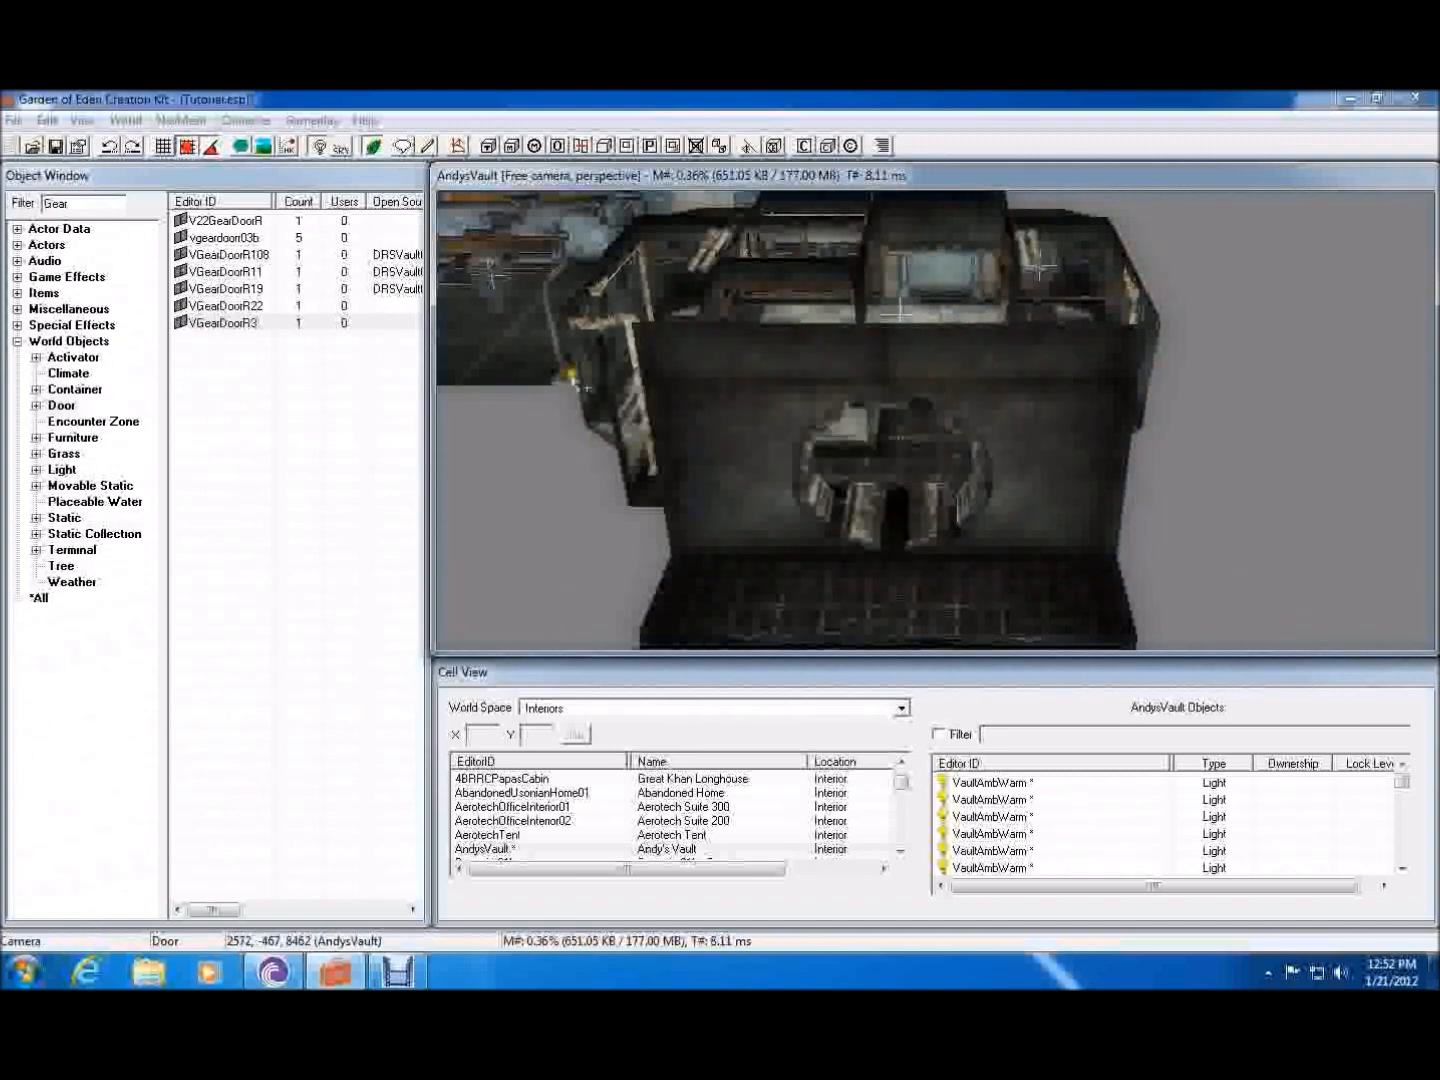
# - Place VGearDoorR11 in the gear exit opening at 2496, 832, 7616, rotated -180 degrees
pyautogui.click(243, 272)
pyautogui.click(899, 512)
pyautogui.scroll(5, 884, 440)
pyautogui.moveTo(887, 459); pyautogui.dragTo(949, 411, button='middle')
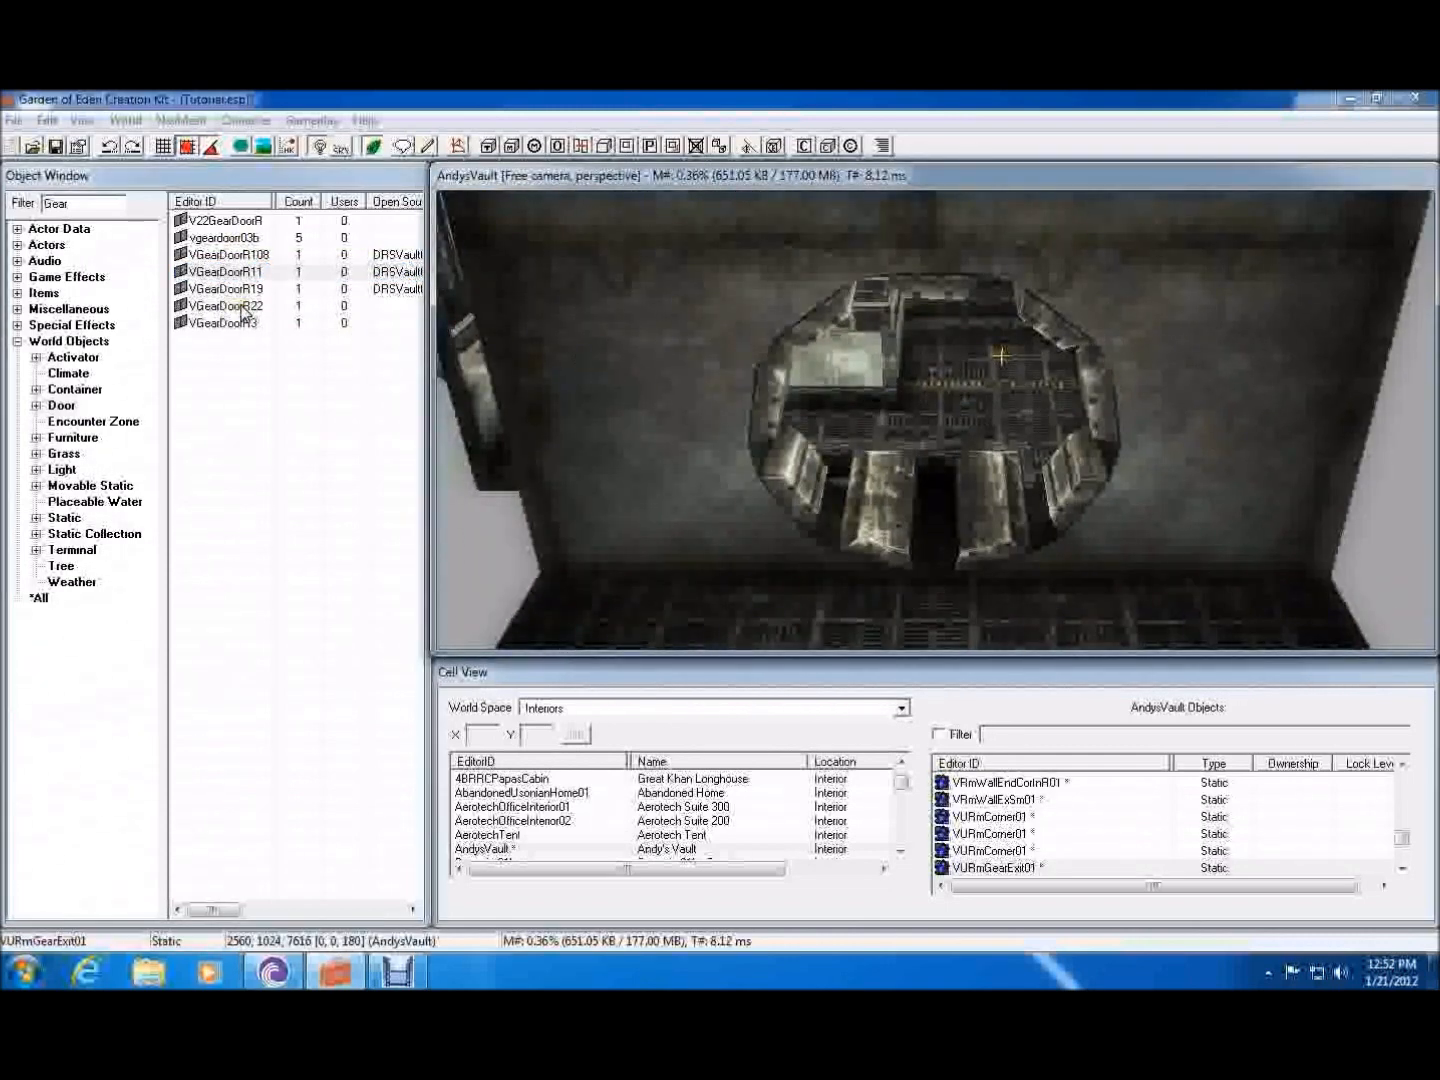
pyautogui.moveTo(243, 272); pyautogui.dragTo(707, 333)
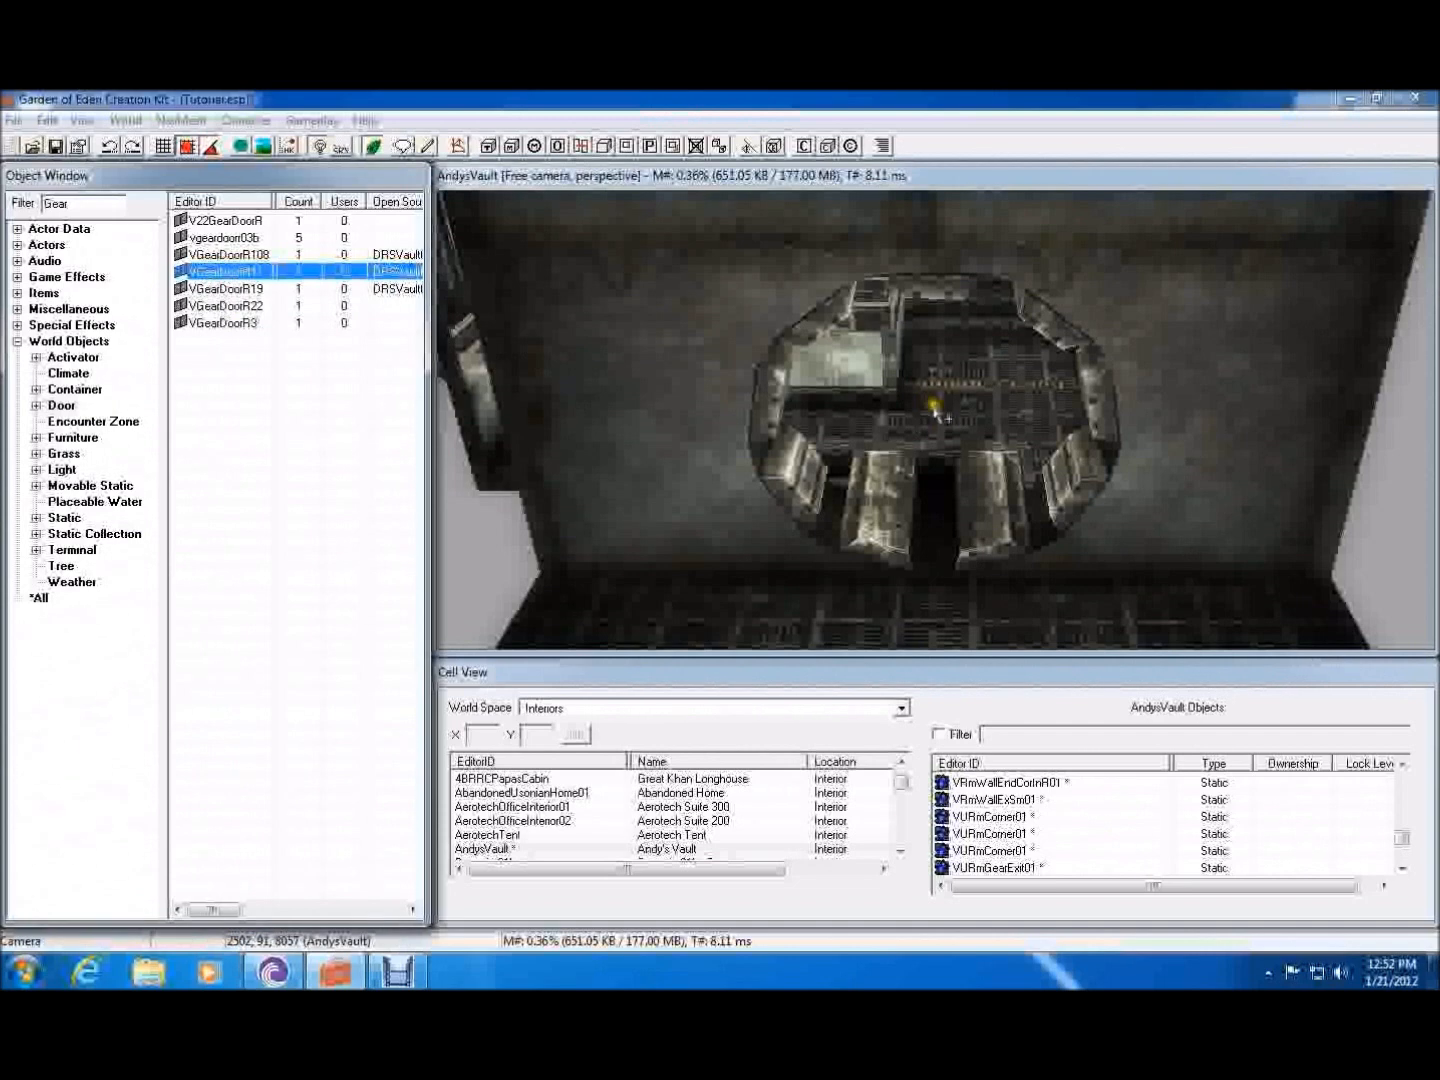
pyautogui.moveTo(938, 414); pyautogui.dragTo(935, 405)
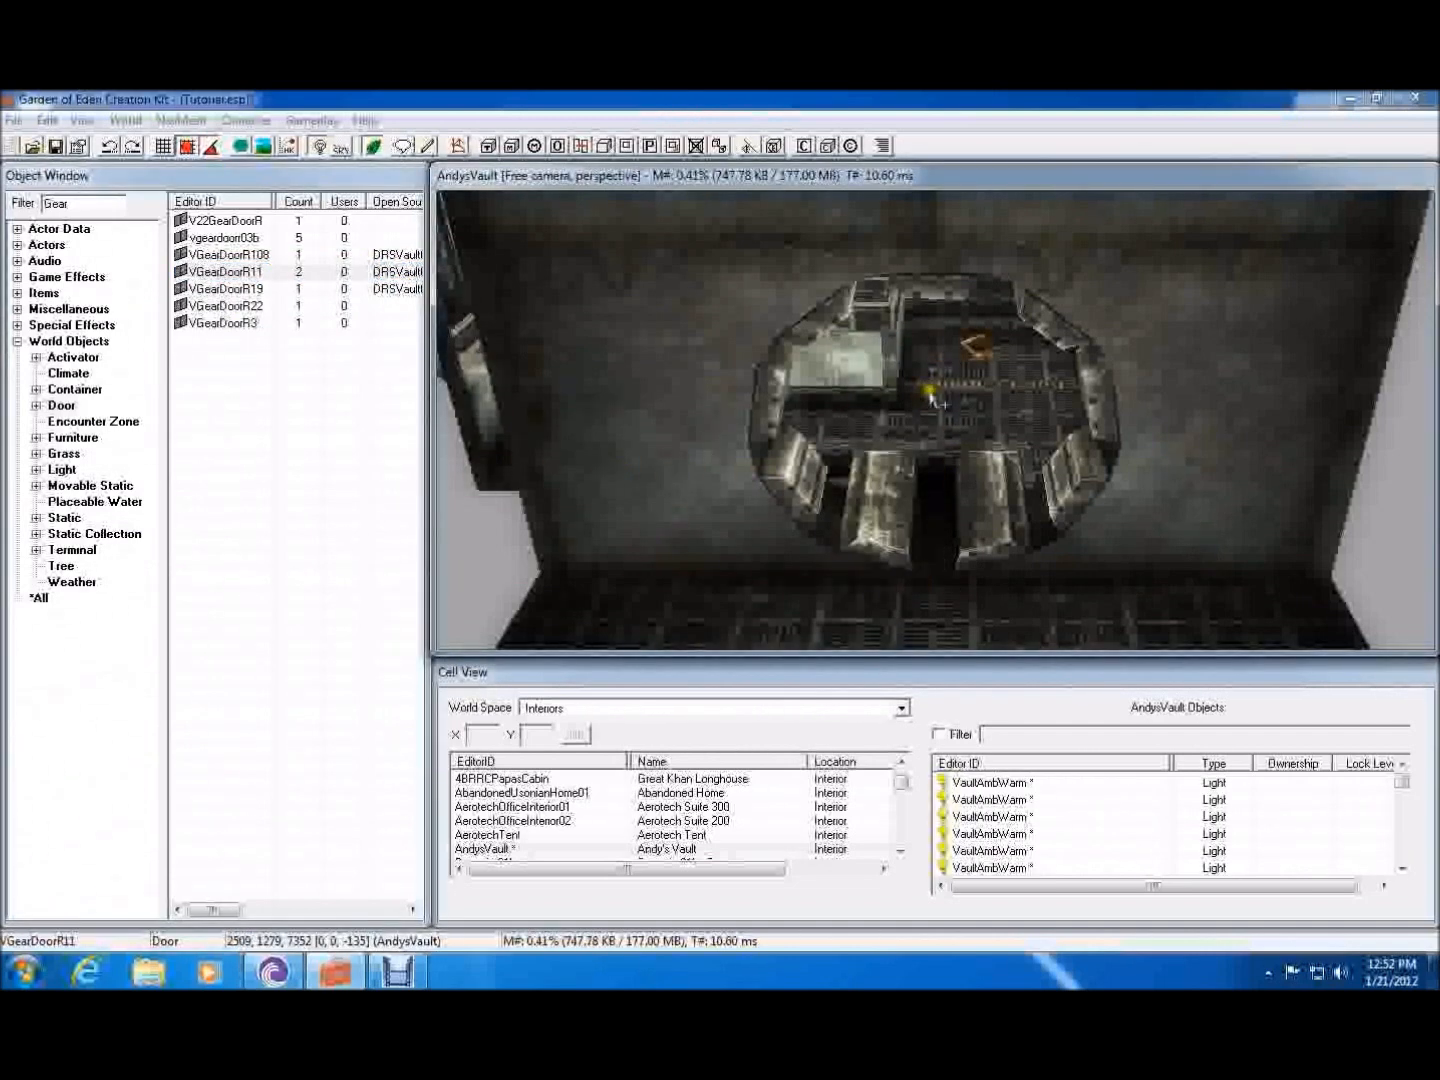
pyautogui.moveTo(980, 347); pyautogui.dragTo(1030, 238)
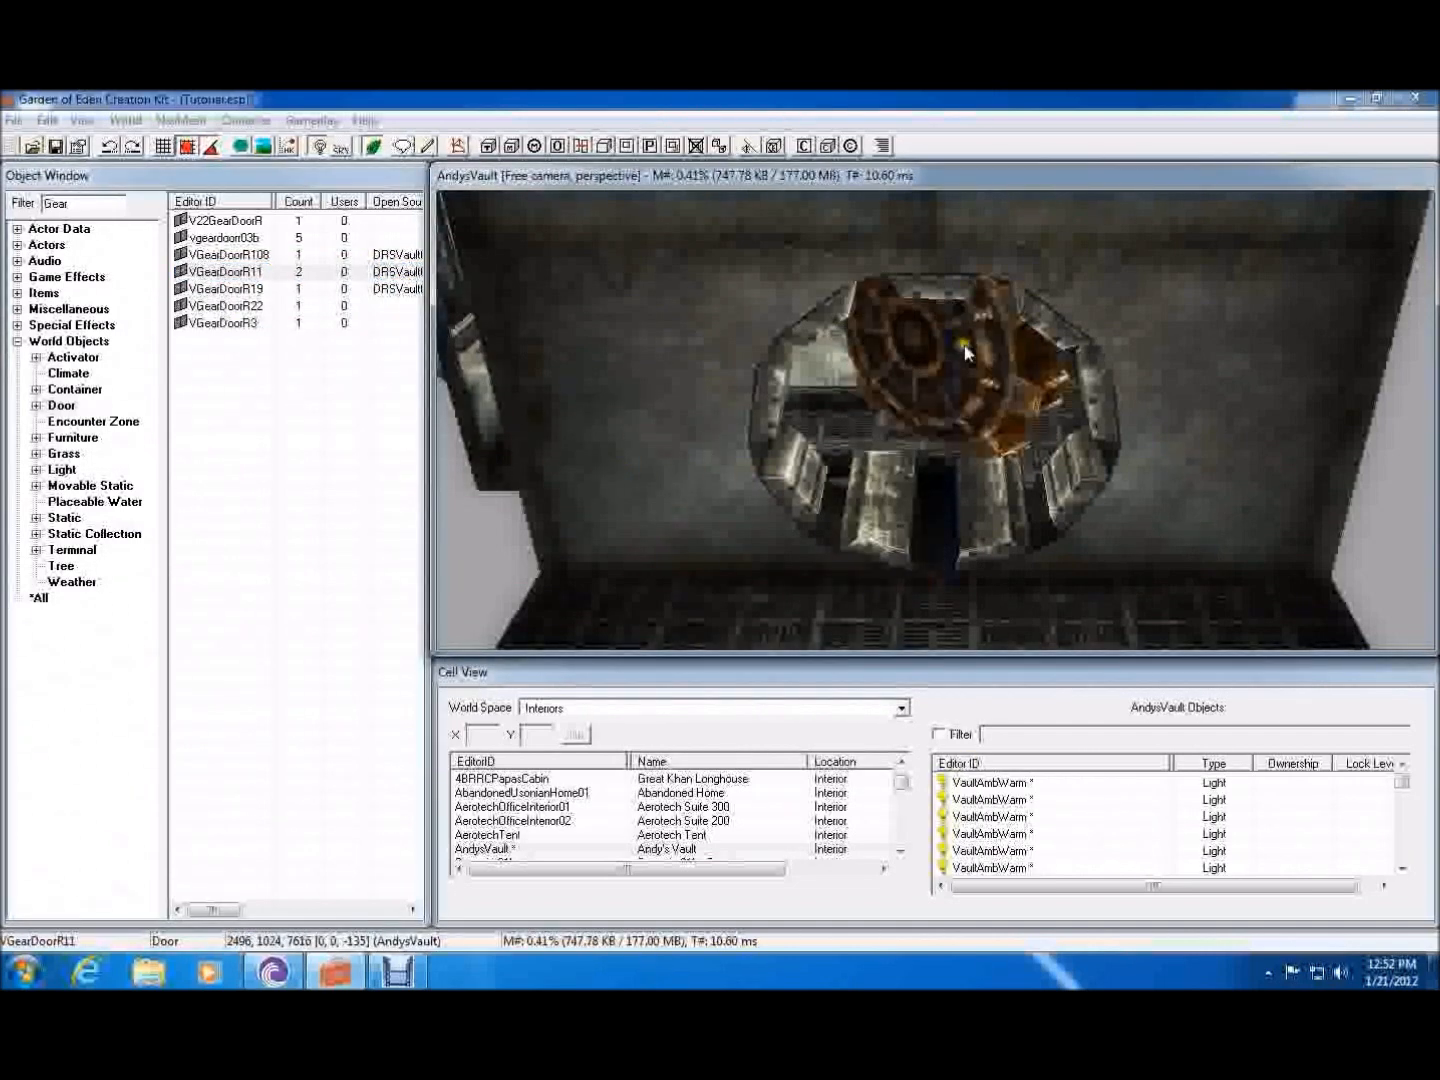
pyautogui.moveTo(963, 350); pyautogui.dragTo(1065, 375, button='right')
pyautogui.moveTo(967, 426); pyautogui.dragTo(955, 702)
pyautogui.keyDown('shift'); pyautogui.moveTo(962, 477); pyautogui.dragTo(612, 291, button='middle'); pyautogui.keyUp('shift')
pyautogui.keyDown('shift'); pyautogui.moveTo(1017, 408); pyautogui.dragTo(815, 333, button='middle'); pyautogui.keyUp('shift')
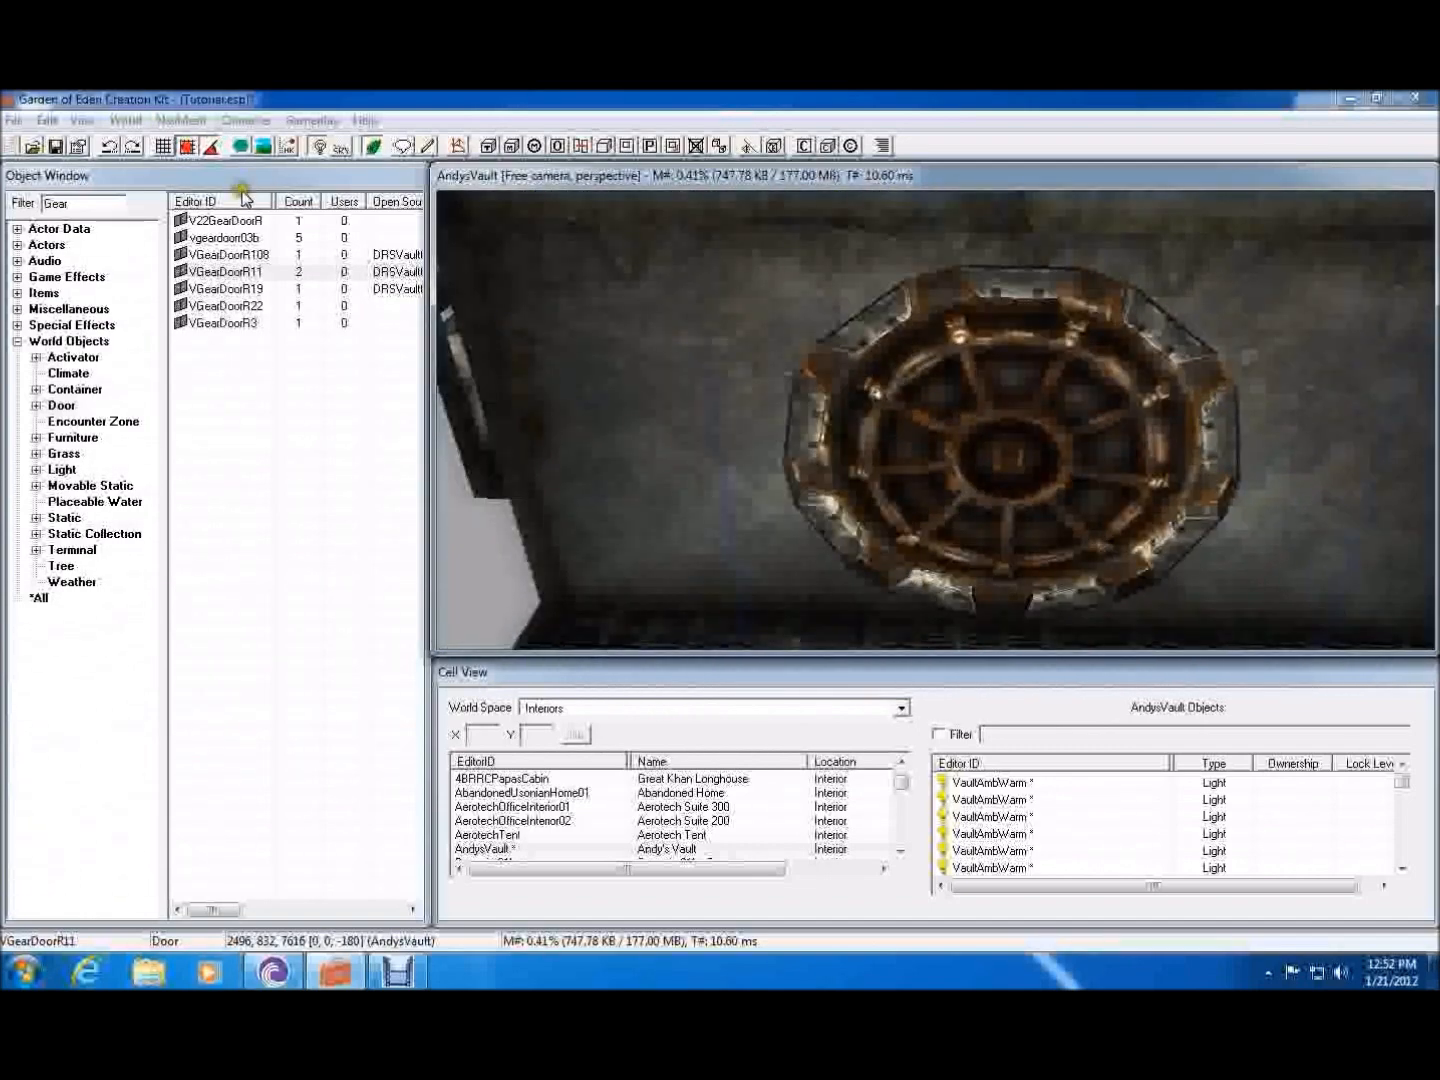
# - Filter the object list for vcon and show only the matching activators
pyautogui.doubleClick(114, 204)
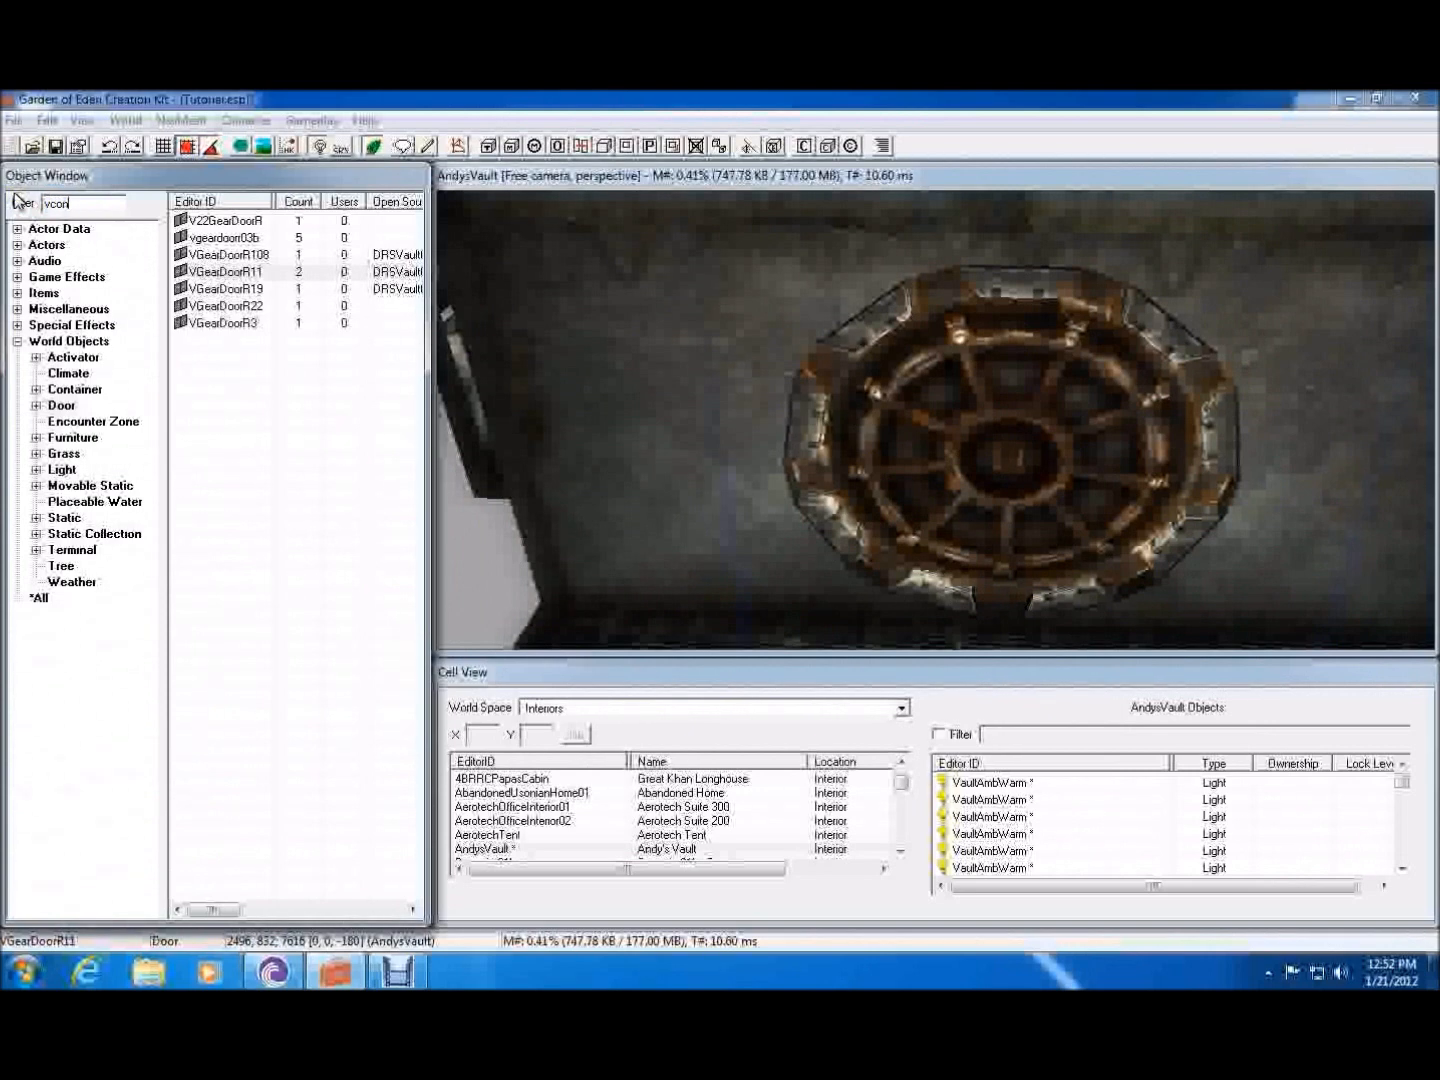
pyautogui.click(42, 598)
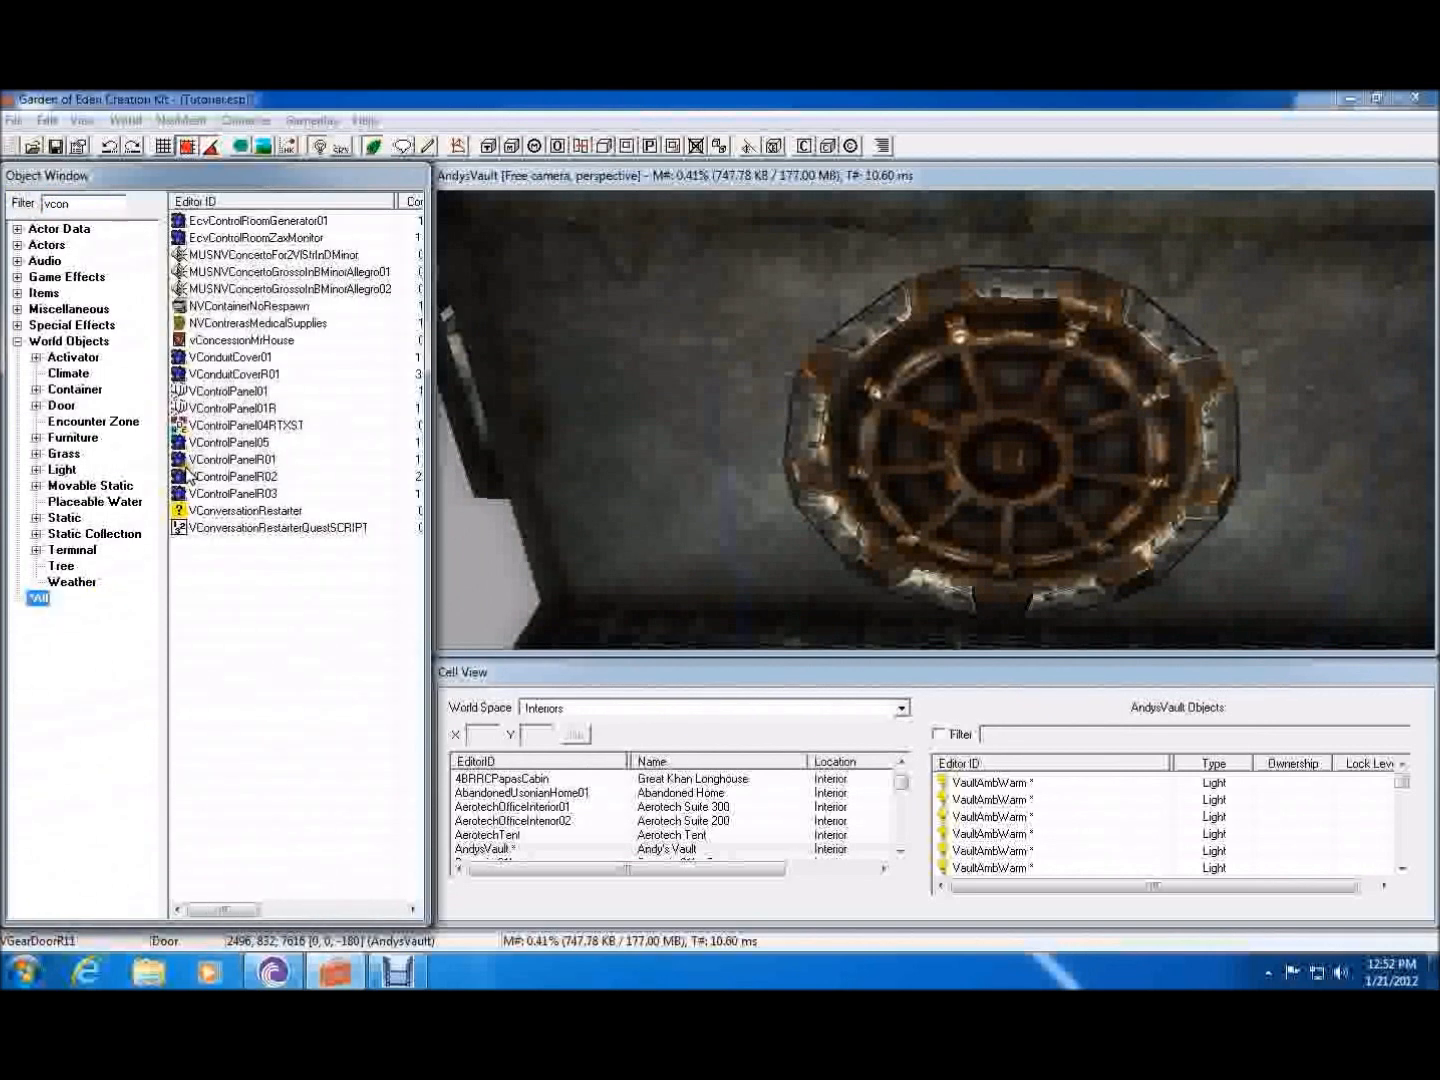
pyautogui.click(114, 357)
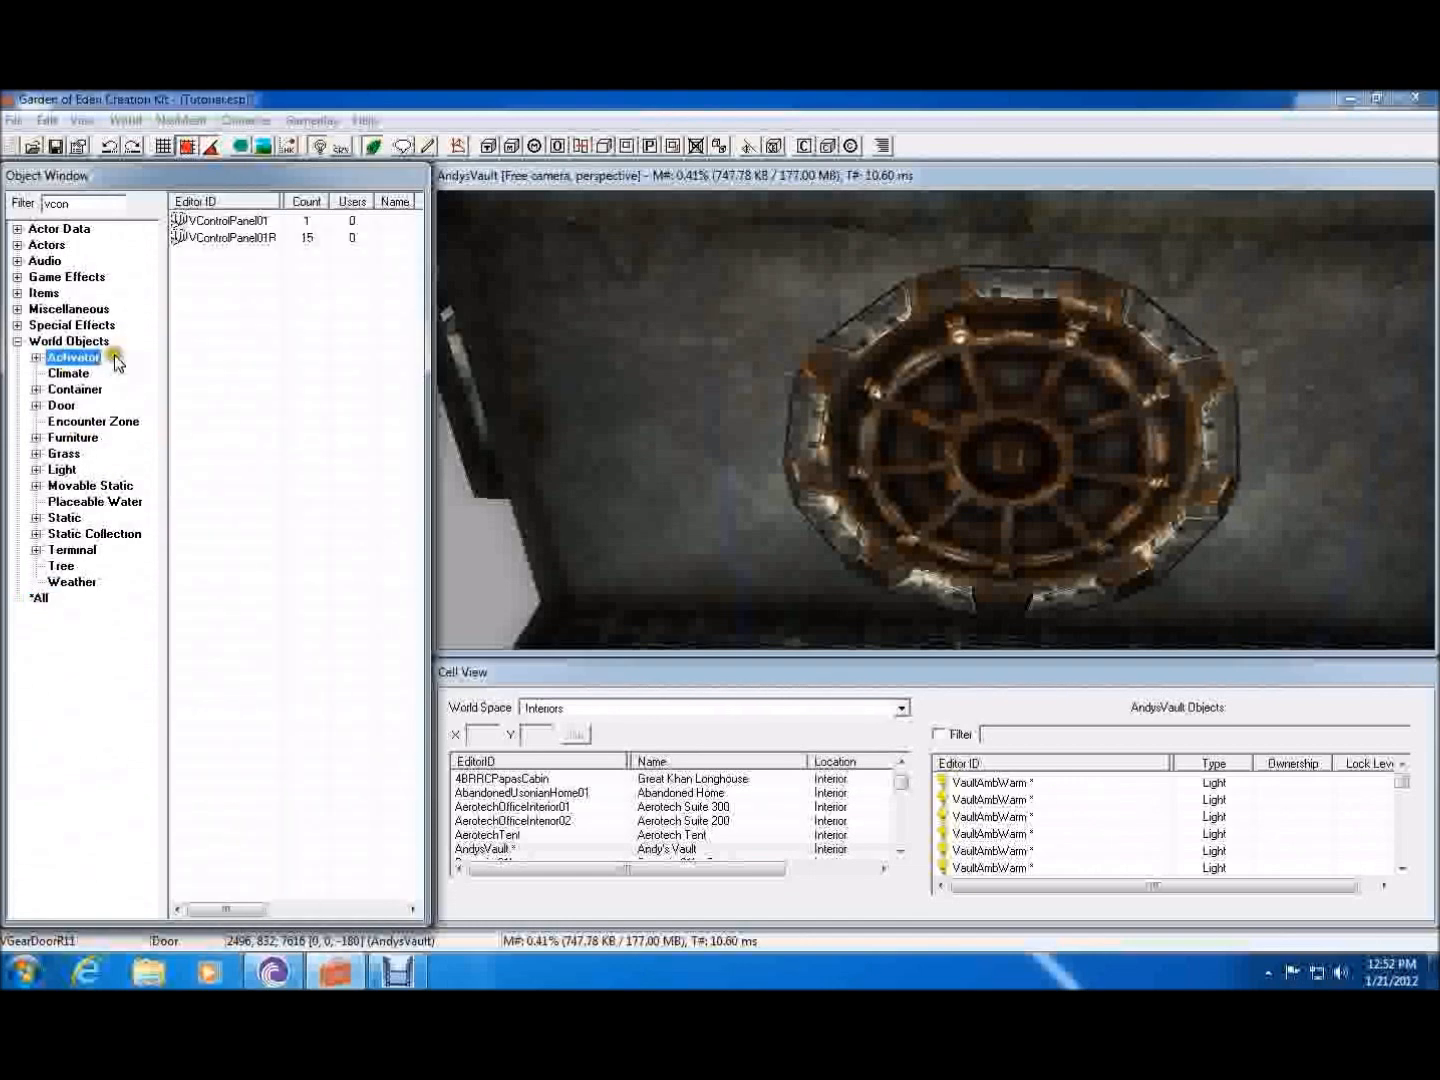
# - Try VControlPanel01 and VControlPanel01R near the gear door, deleting each trial panel
pyautogui.click(250, 221)
pyautogui.click(595, 444)
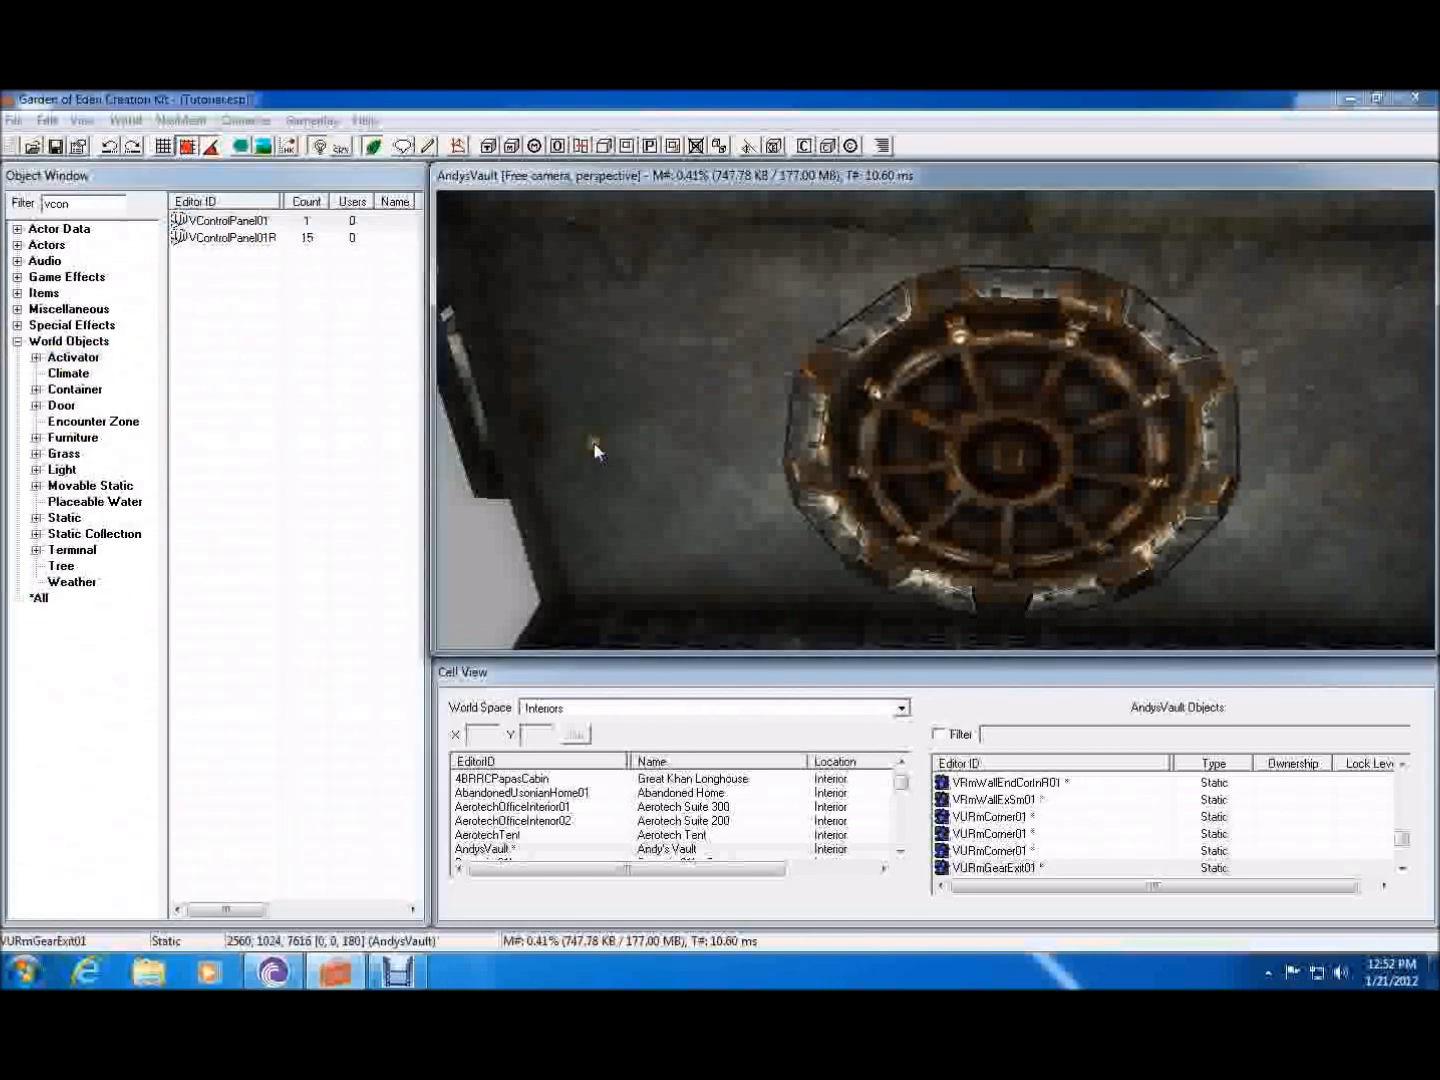
pyautogui.moveTo(596, 451); pyautogui.dragTo(640, 337, button='middle')
pyautogui.press('d')
pyautogui.moveTo(226, 220); pyautogui.dragTo(790, 472)
pyautogui.moveTo(840, 443); pyautogui.dragTo(594, 459, button='right')
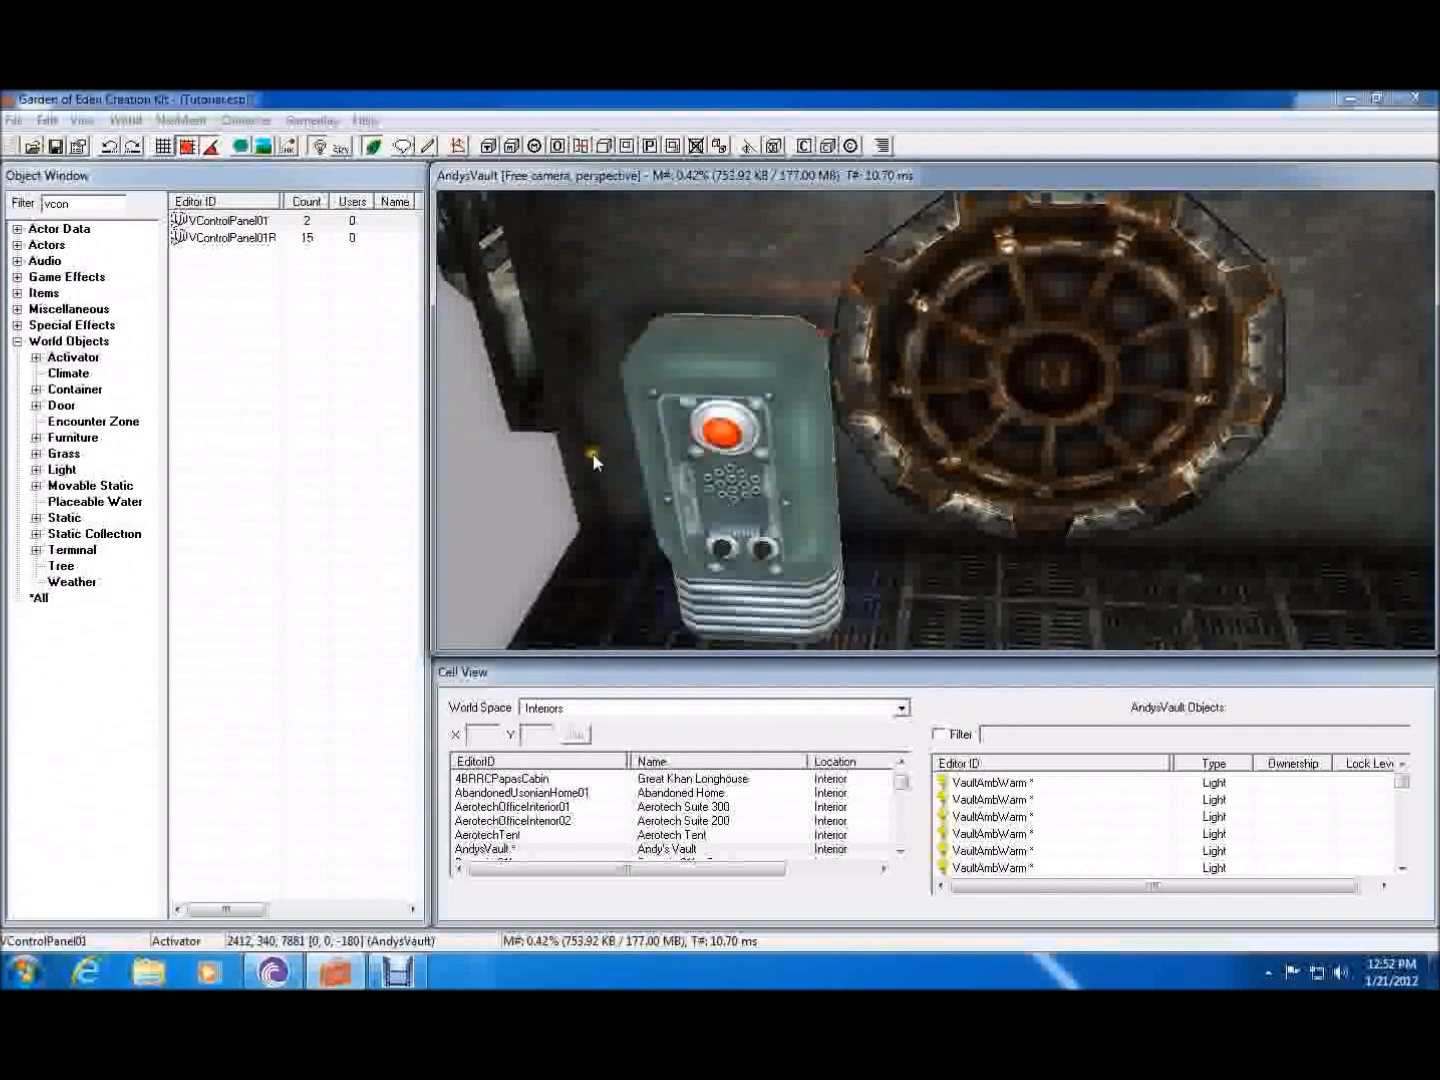
pyautogui.press('Delete')
pyautogui.moveTo(225, 238); pyautogui.dragTo(995, 460)
pyautogui.press('Delete')
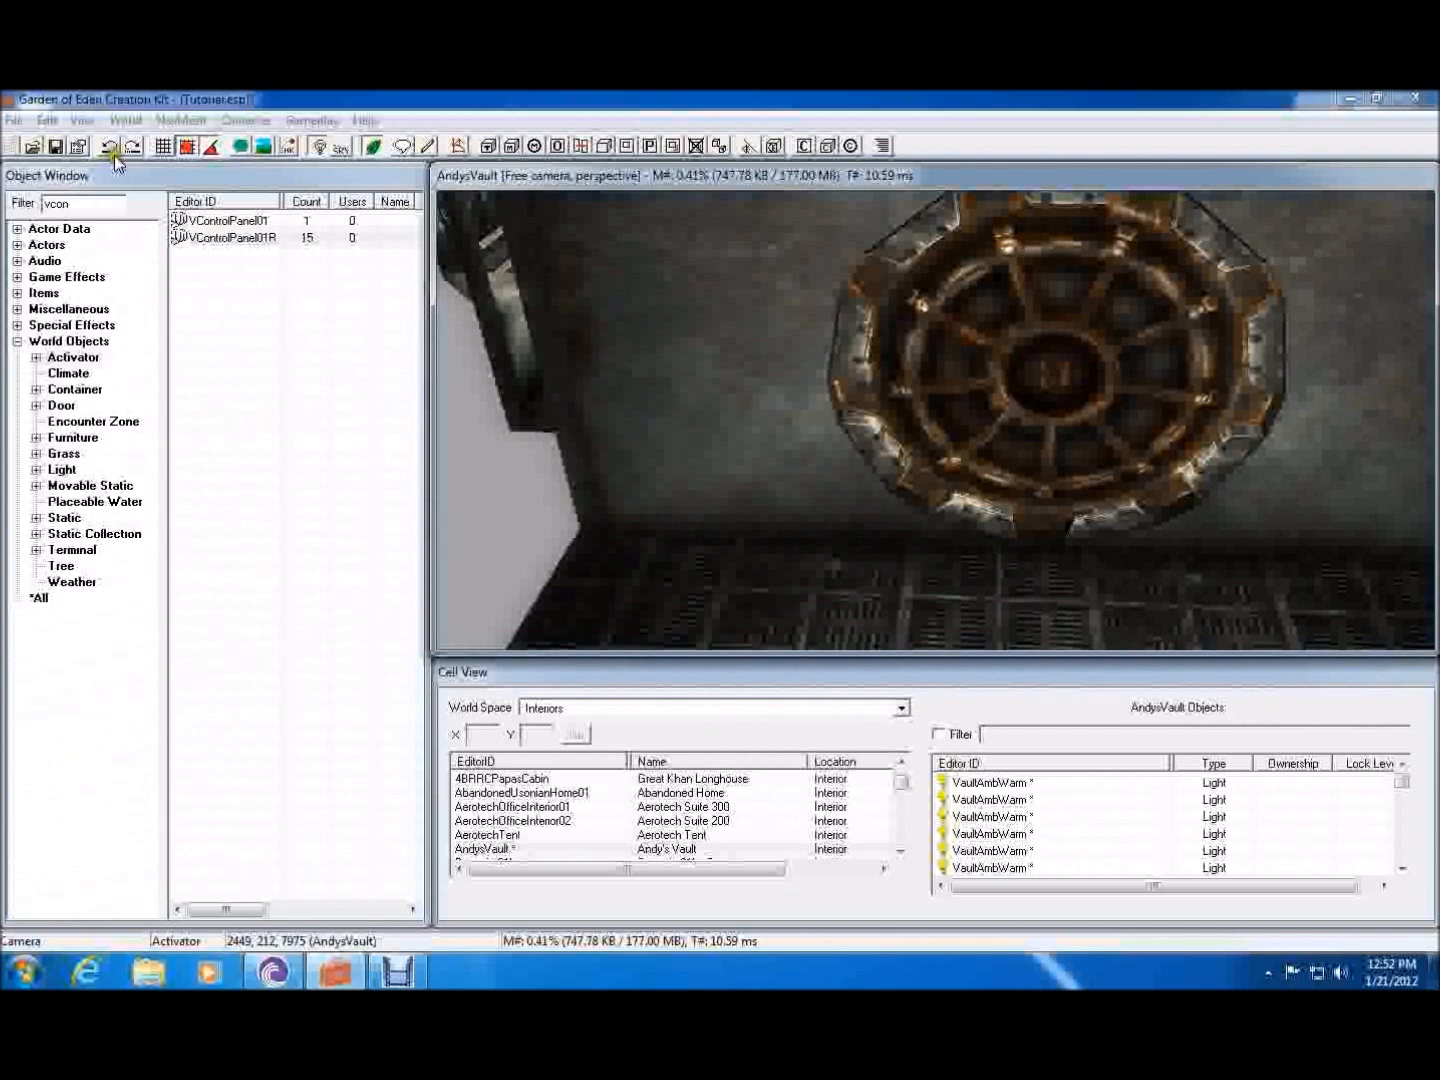
# - Load the Vault11a interior cell for reference
pyautogui.doubleClick(52, 205)
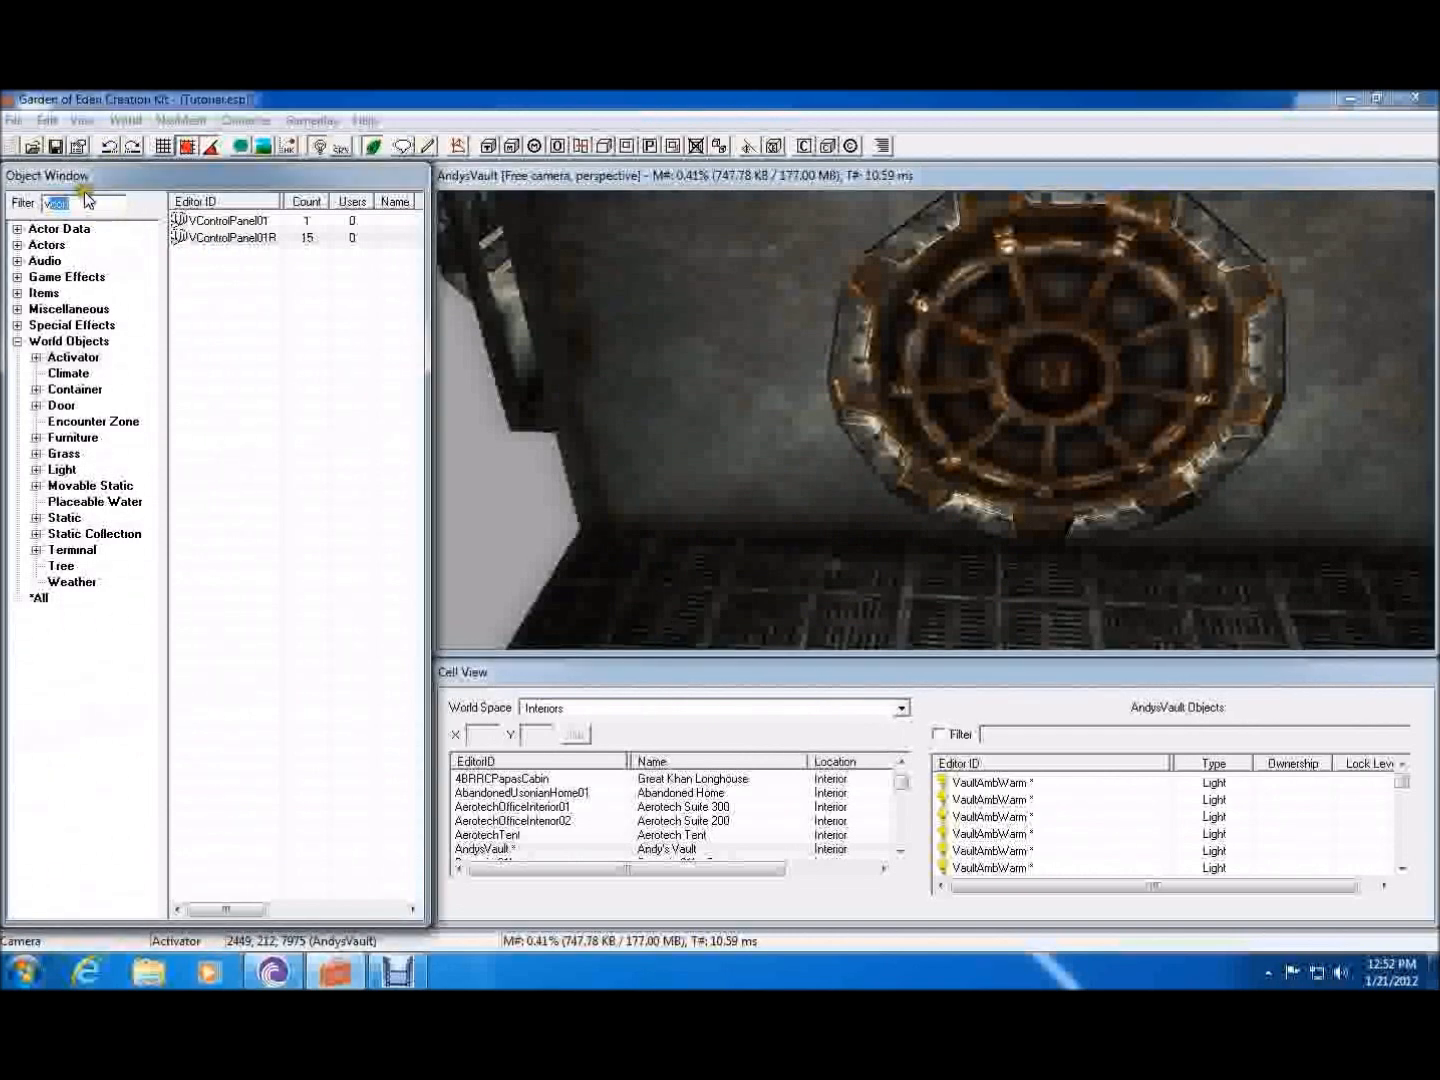
pyautogui.click(548, 851)
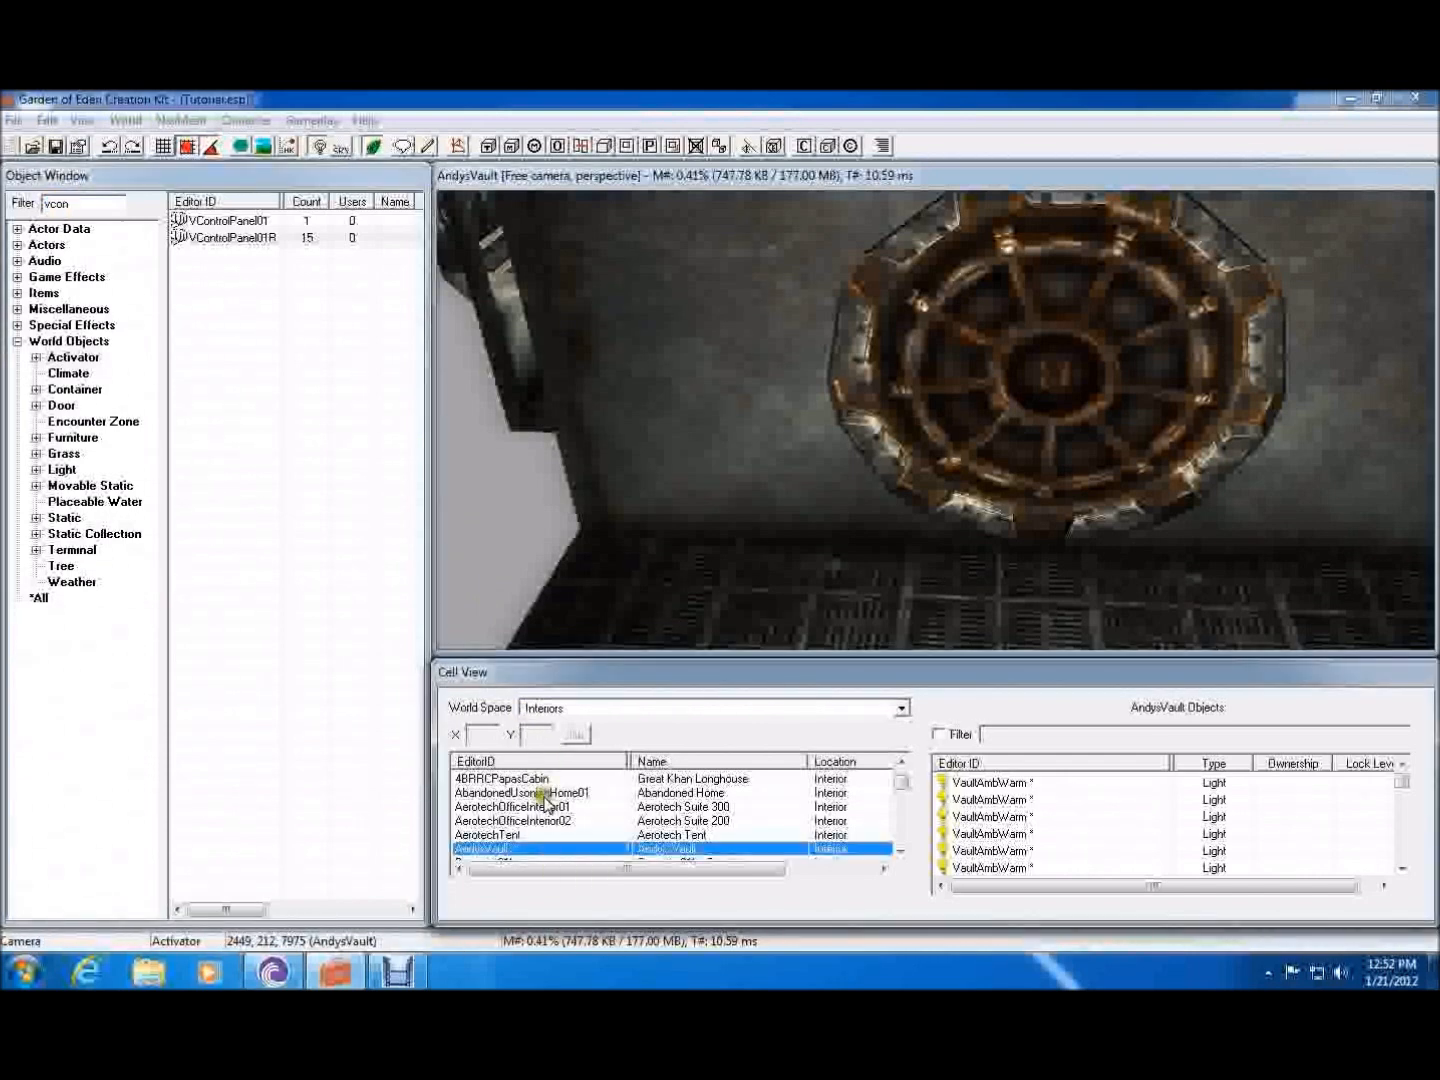
pyautogui.click(534, 833)
pyautogui.press('v')
pyautogui.scroll(-1, 555, 826)
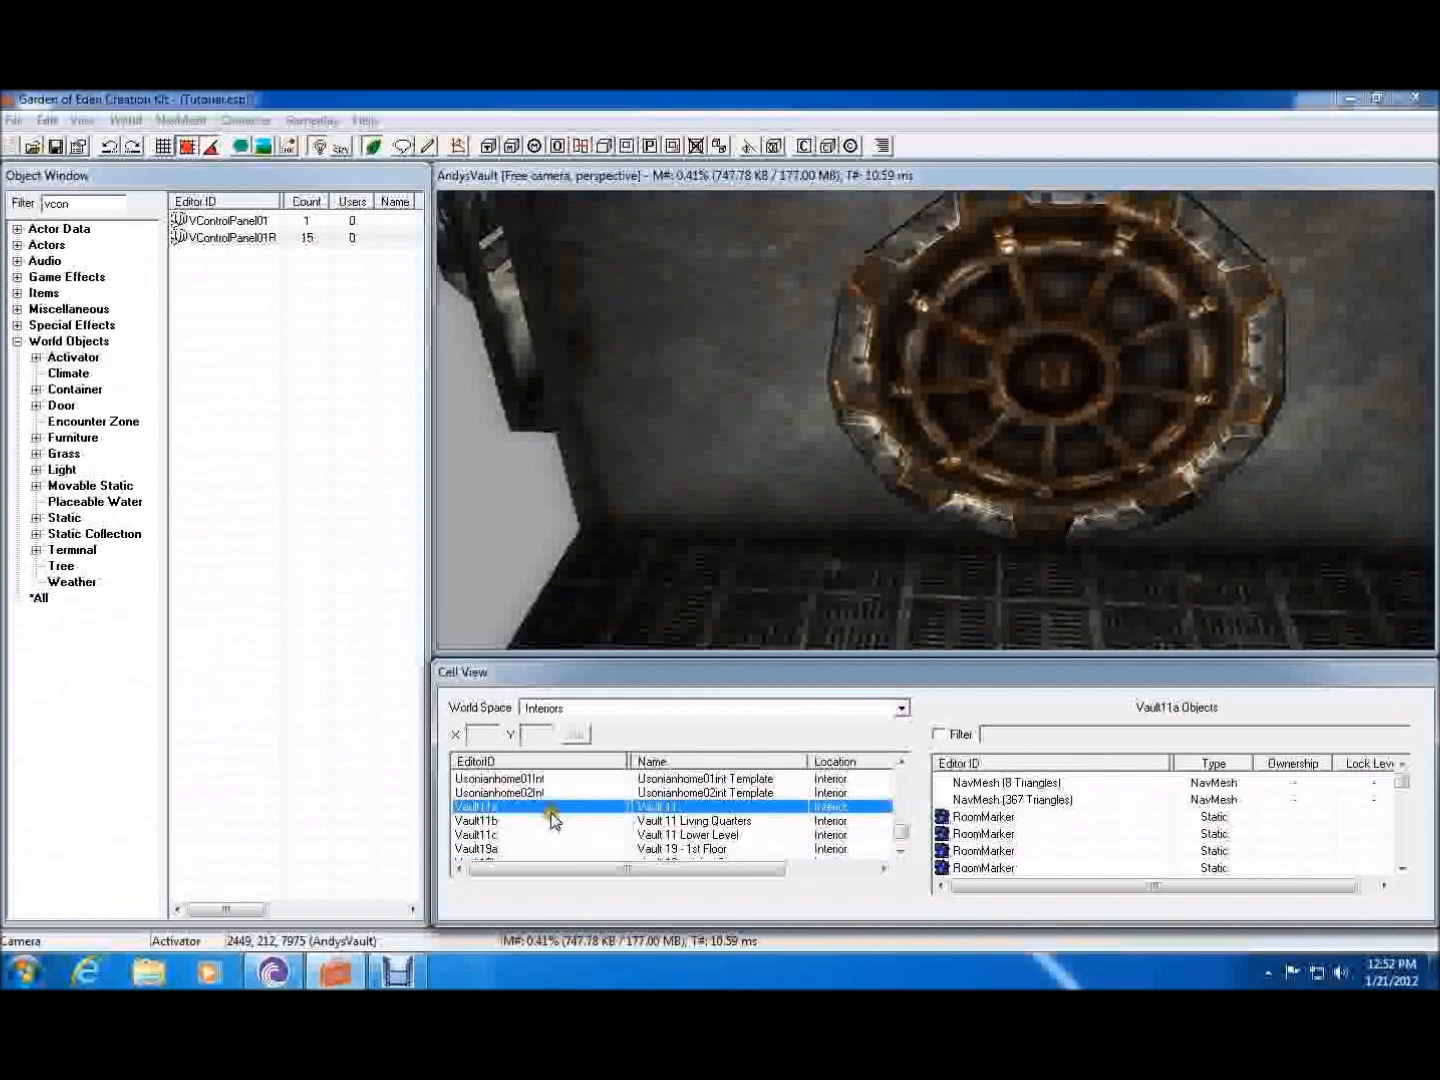
pyautogui.doubleClick(482, 809)
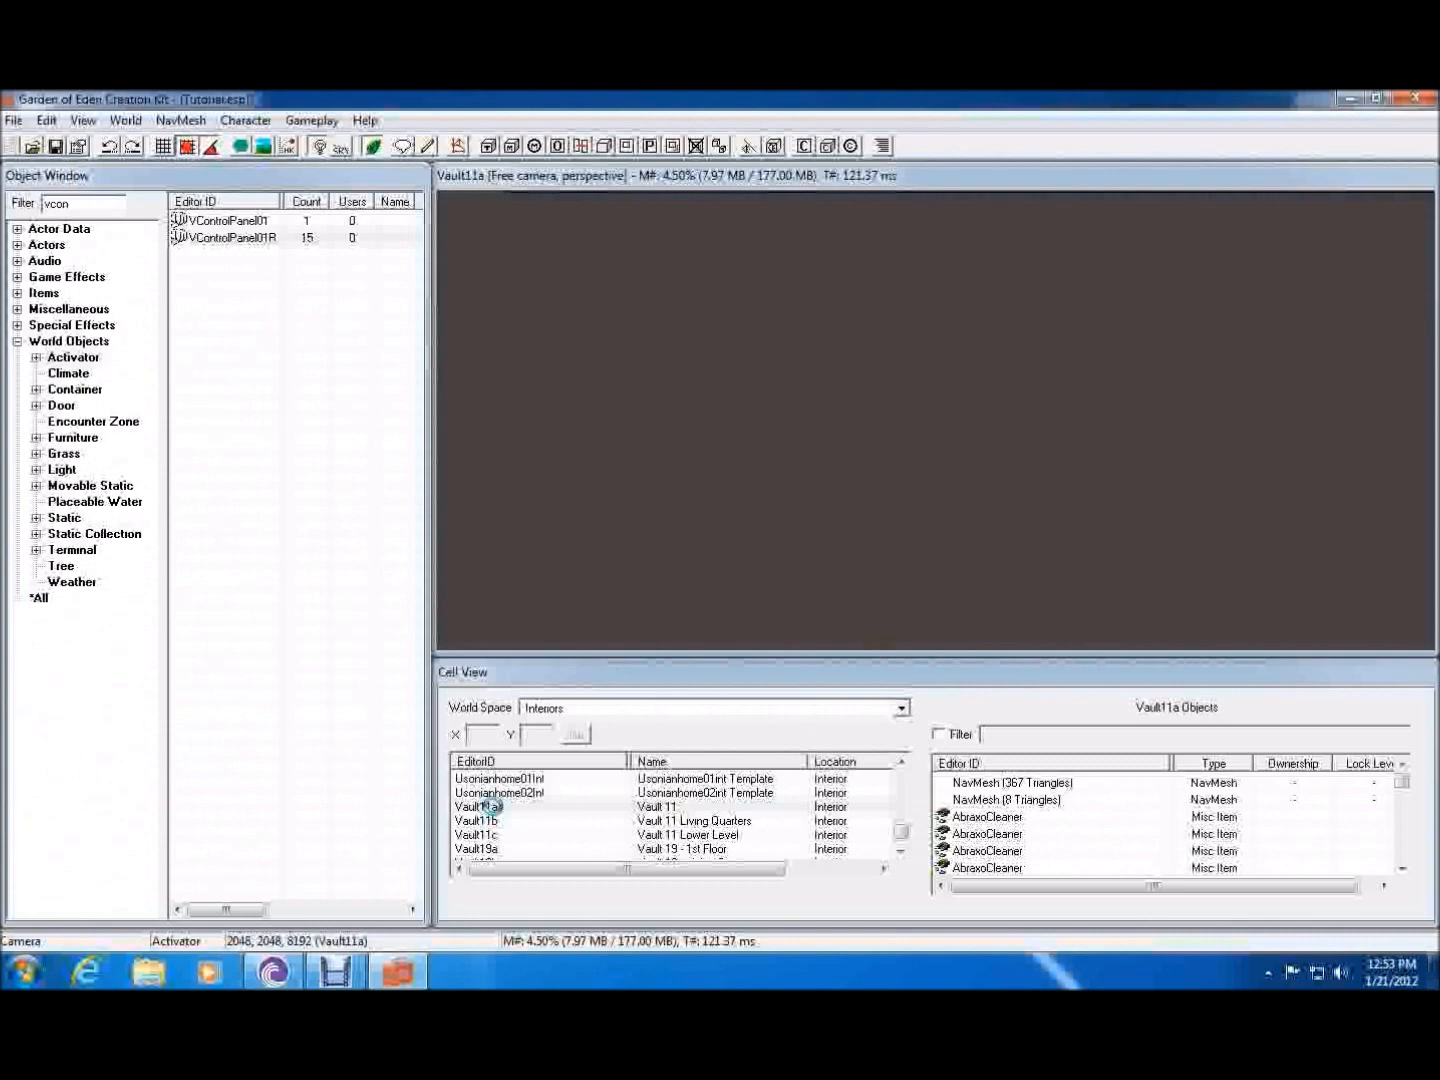
# - Examine the Vault11a interior from the AbraxoCleaner items outward to look for its gear door control panel
pyautogui.rightClick(958, 815)
pyautogui.click(1008, 636)
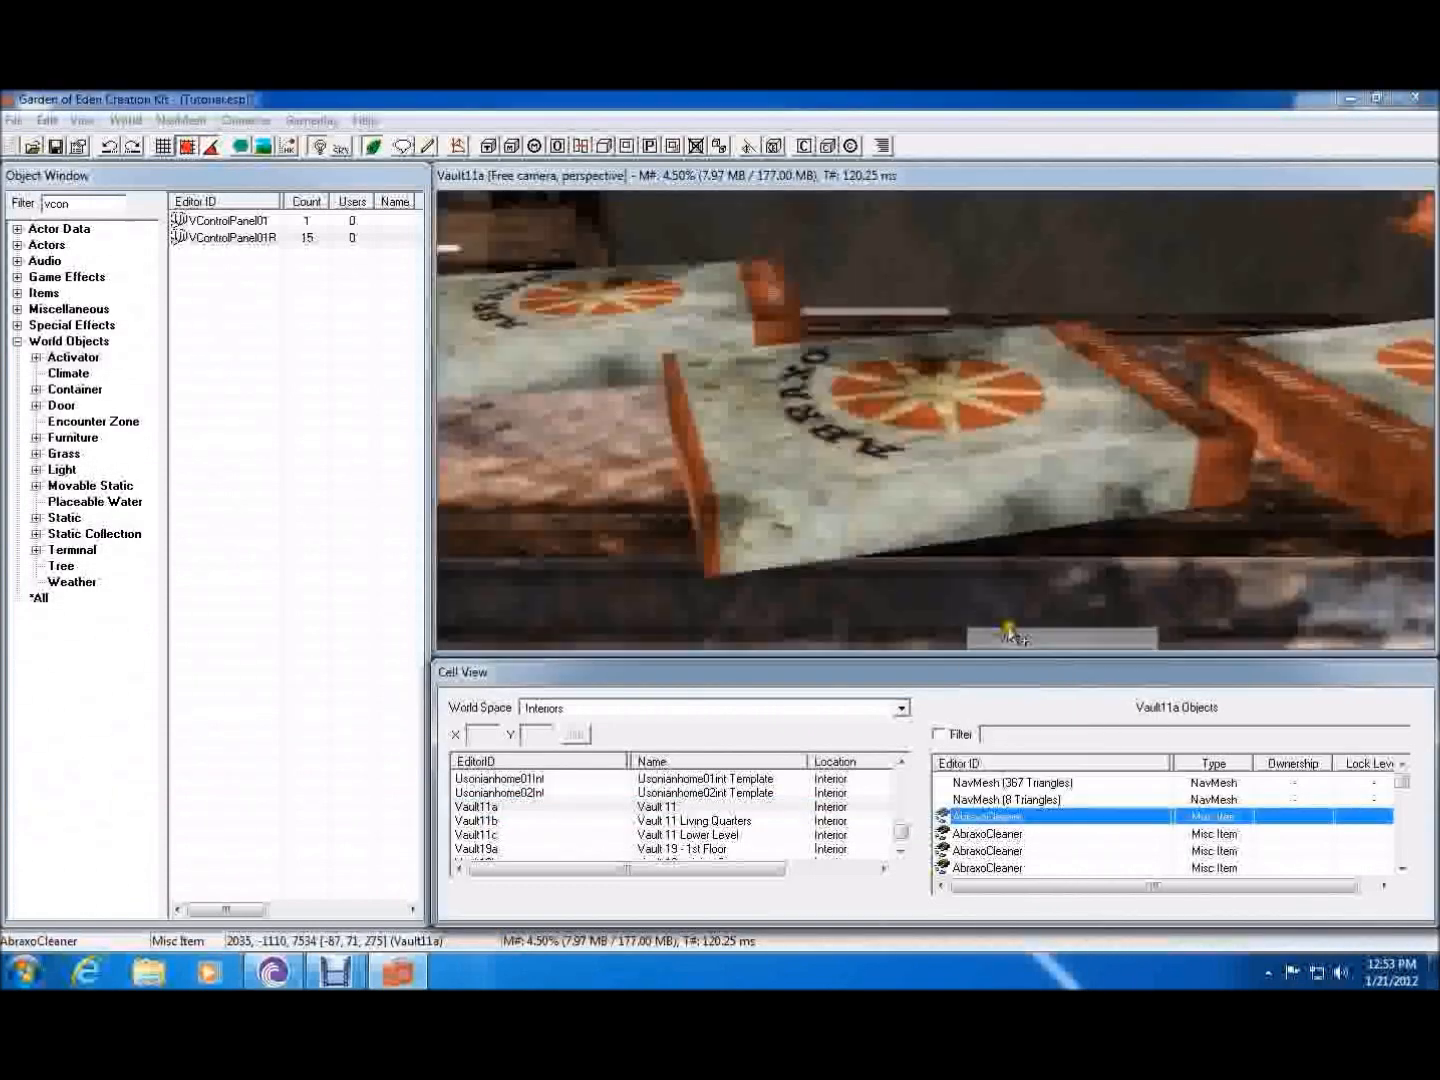
pyautogui.scroll(-10, 980, 455)
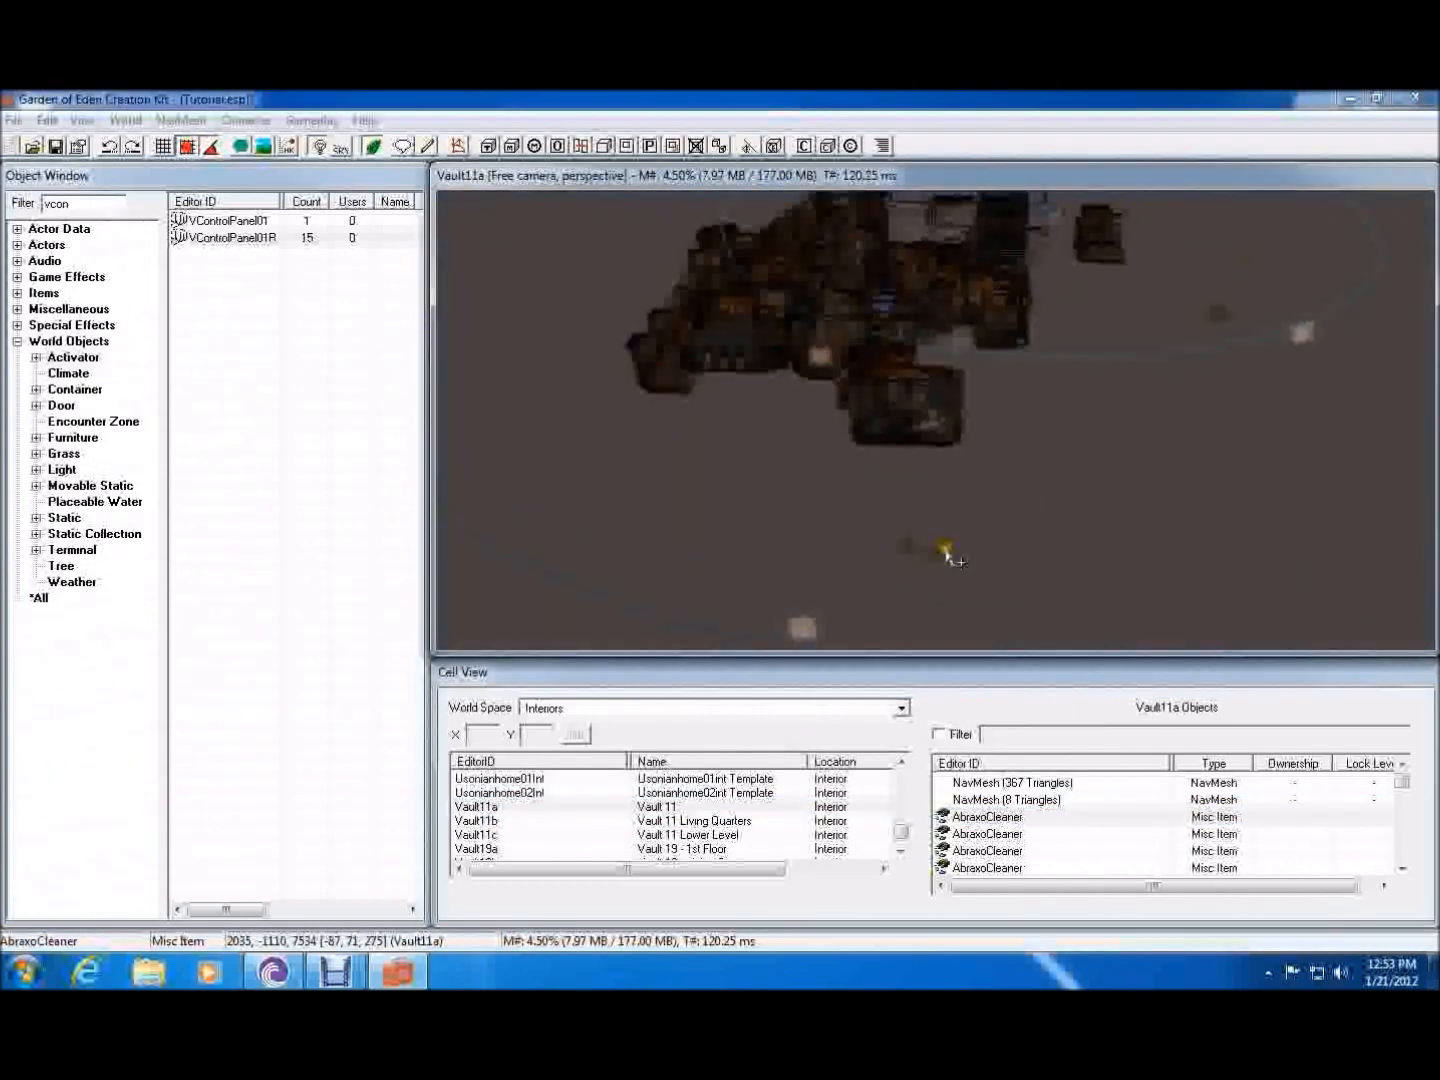
pyautogui.scroll(5, 950, 558)
pyautogui.click(905, 612)
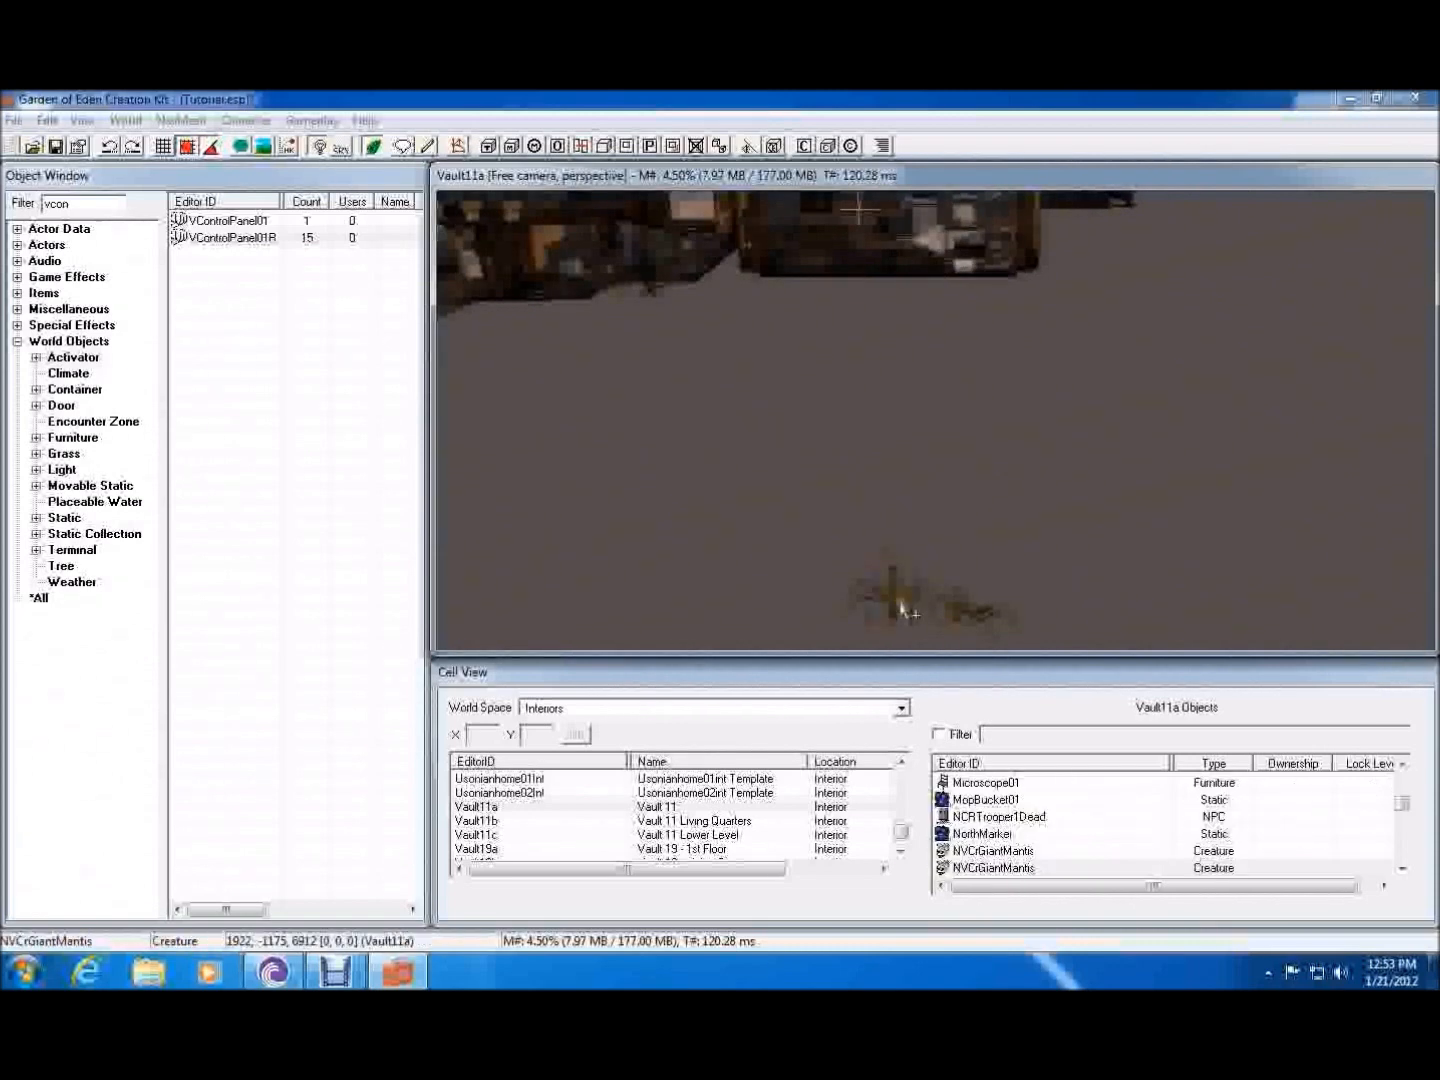
pyautogui.scroll(-3, 1047, 314)
pyautogui.moveTo(983, 424); pyautogui.dragTo(822, 835, button='middle')
pyautogui.moveTo(942, 466); pyautogui.dragTo(1115, 935, button='middle')
pyautogui.scroll(4, 867, 402)
pyautogui.moveTo(867, 402); pyautogui.dragTo(1211, 715, button='middle')
pyautogui.click(935, 380)
pyautogui.moveTo(935, 381); pyautogui.dragTo(1318, 444, button='middle')
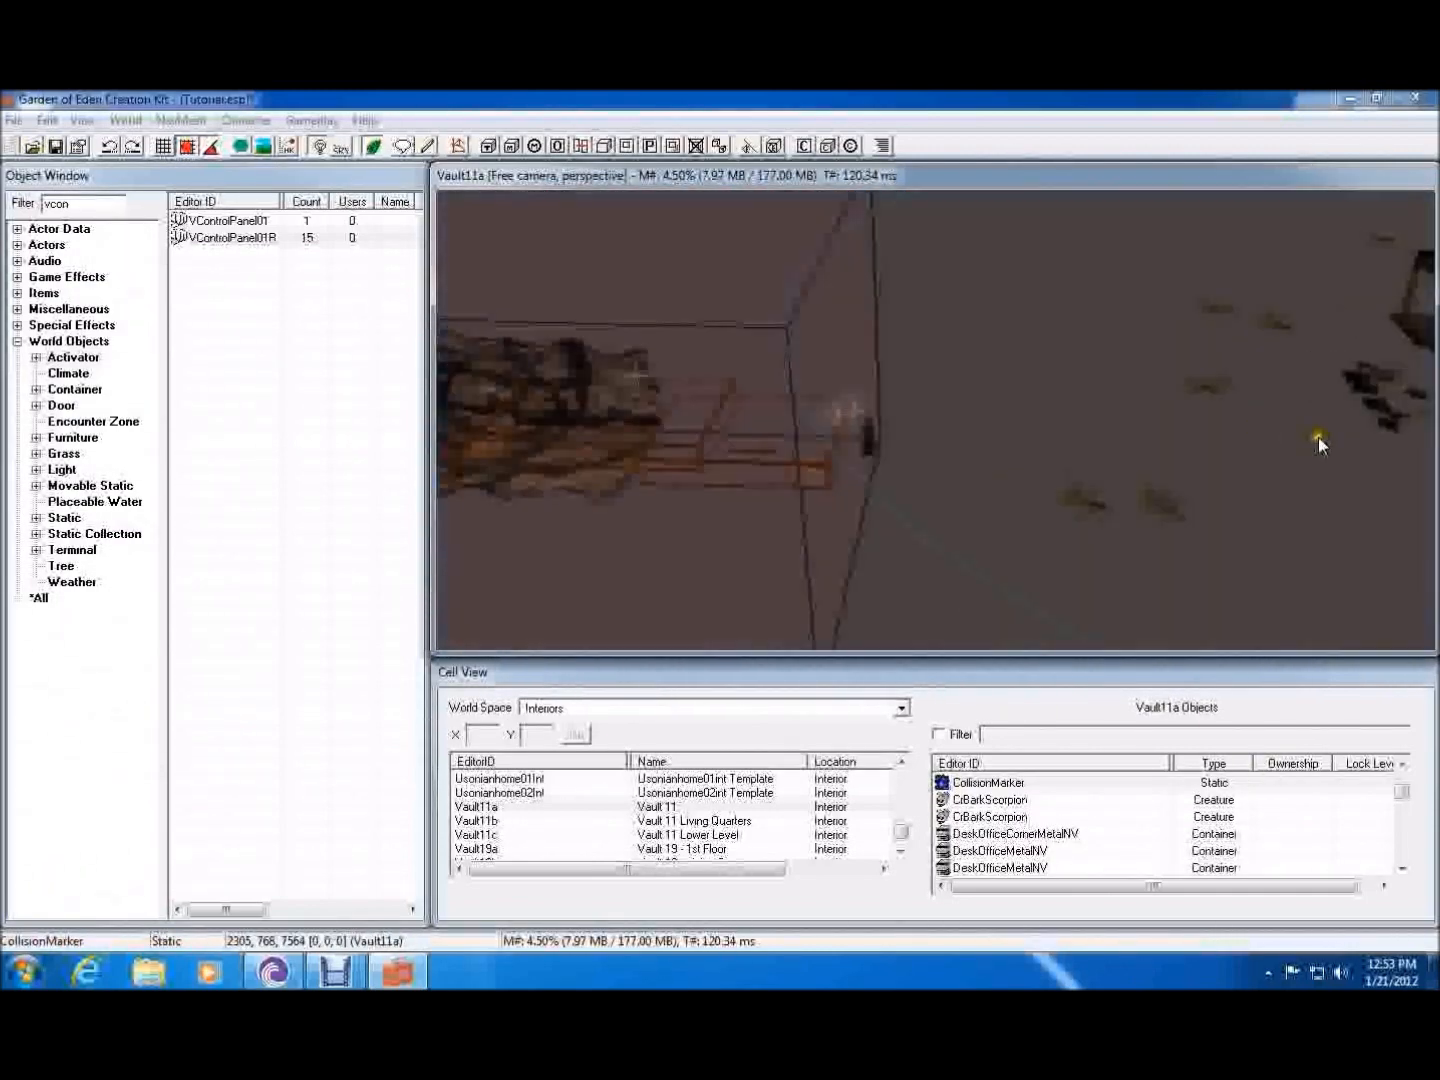
# - Filter the Vault11a objects for con and select the VVault11GearDoorControlPanel activator
pyautogui.click(940, 734)
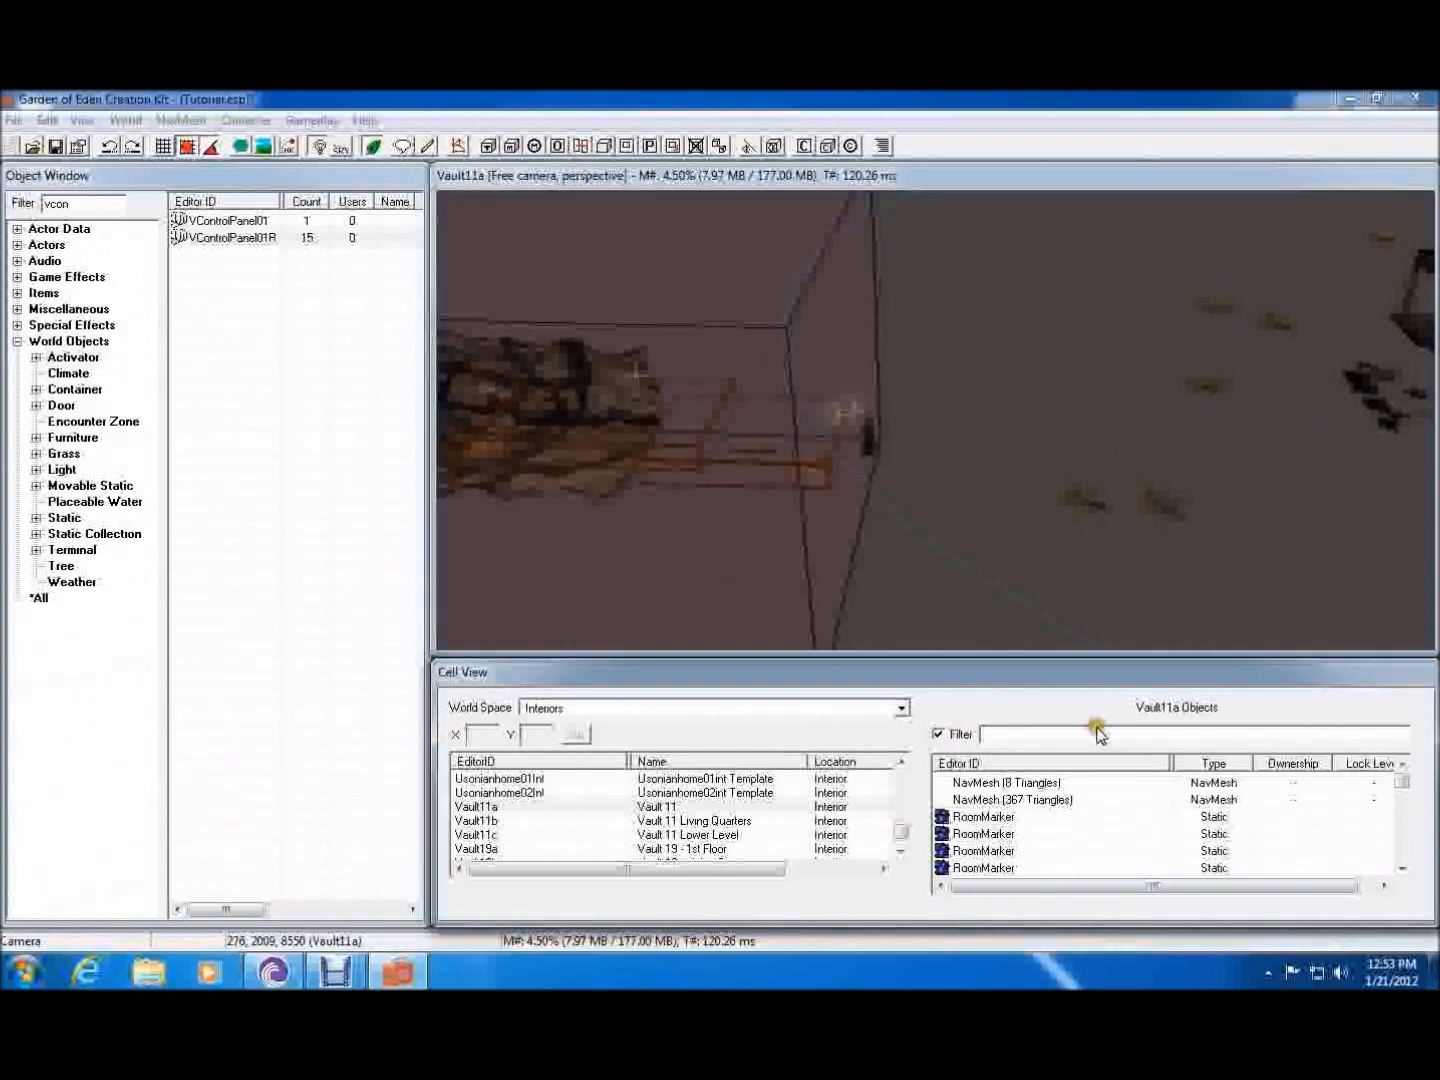
pyautogui.write('con')
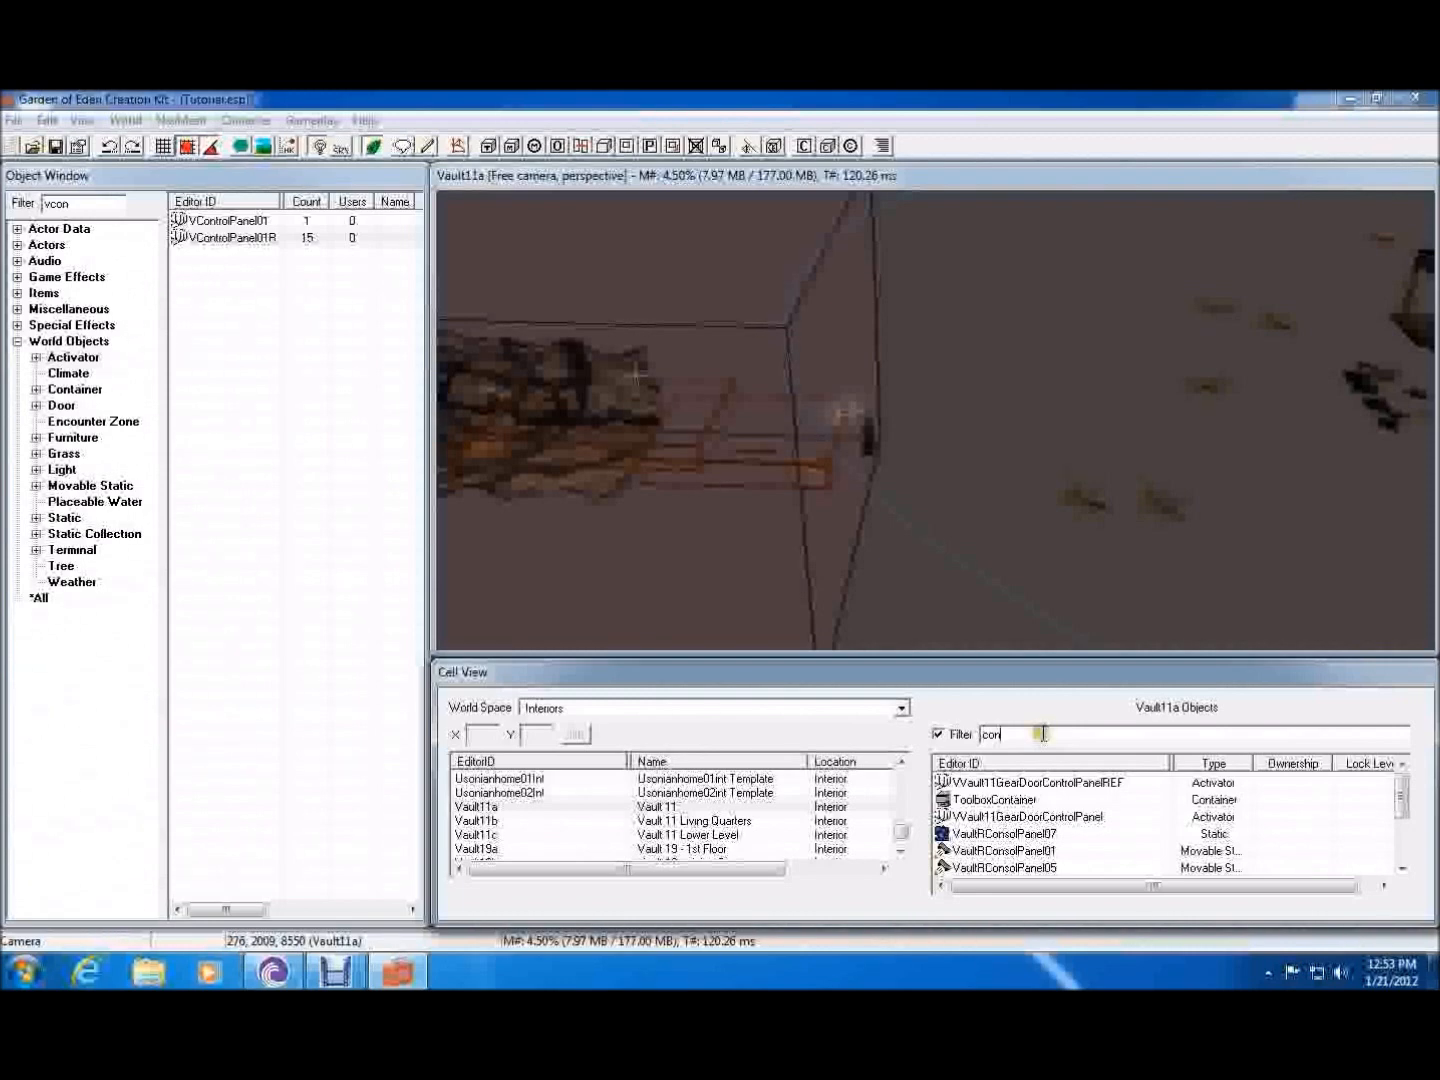
pyautogui.click(1038, 818)
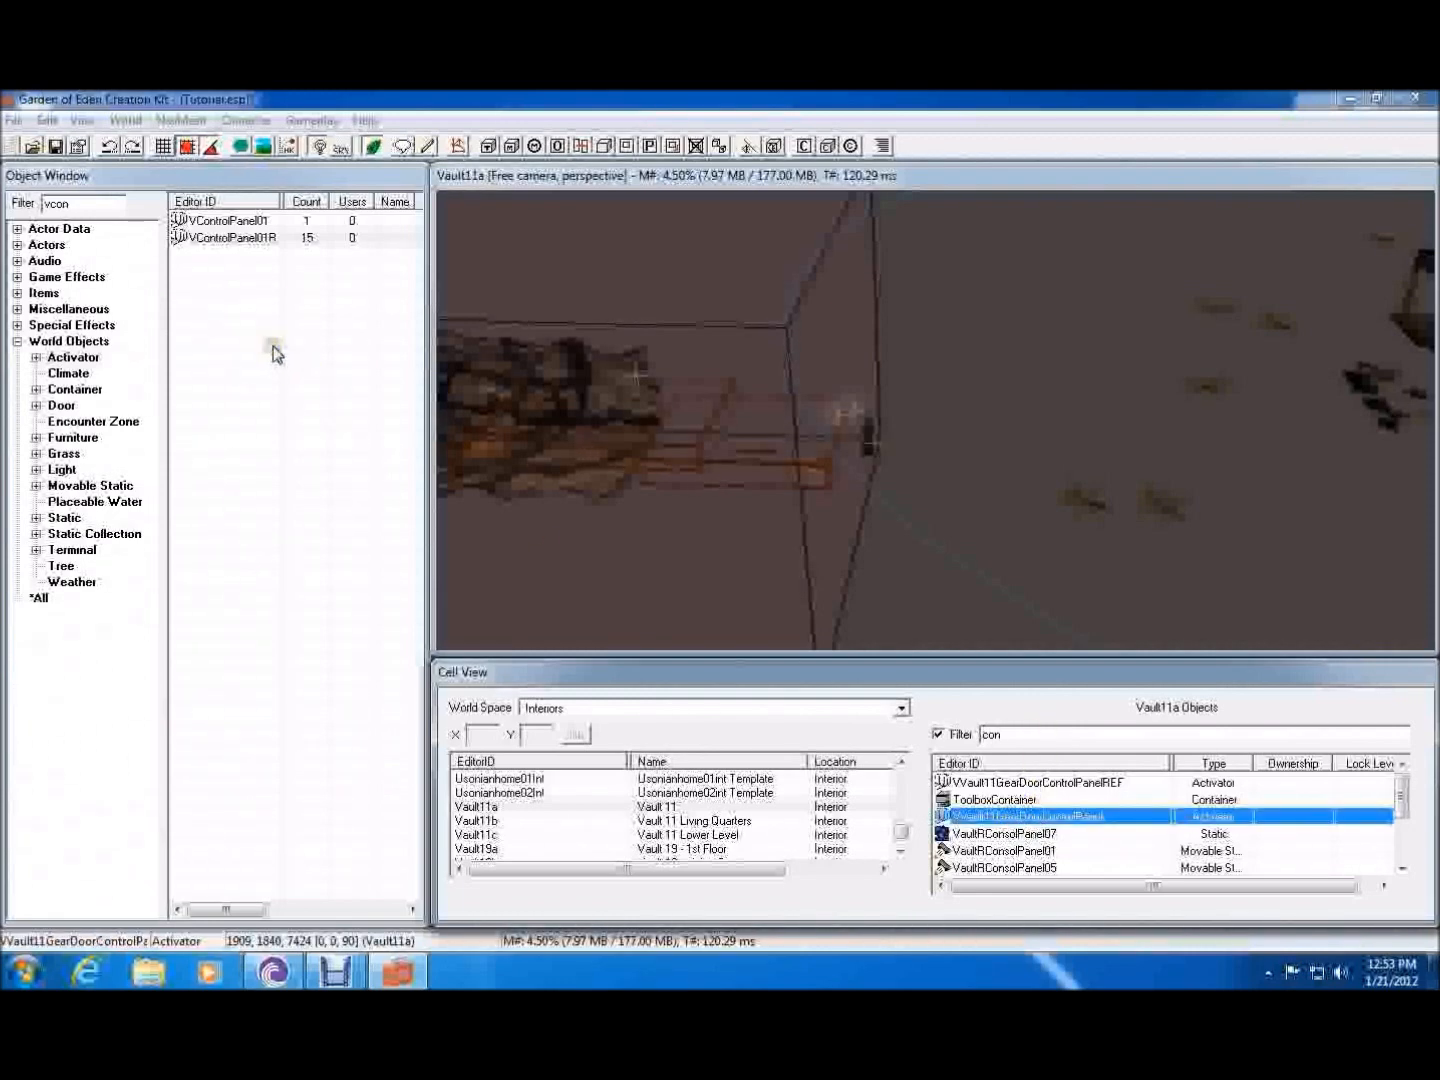
# - Filter the activator list for gear and select VGearDoorControlPanel
pyautogui.click(6, 174)
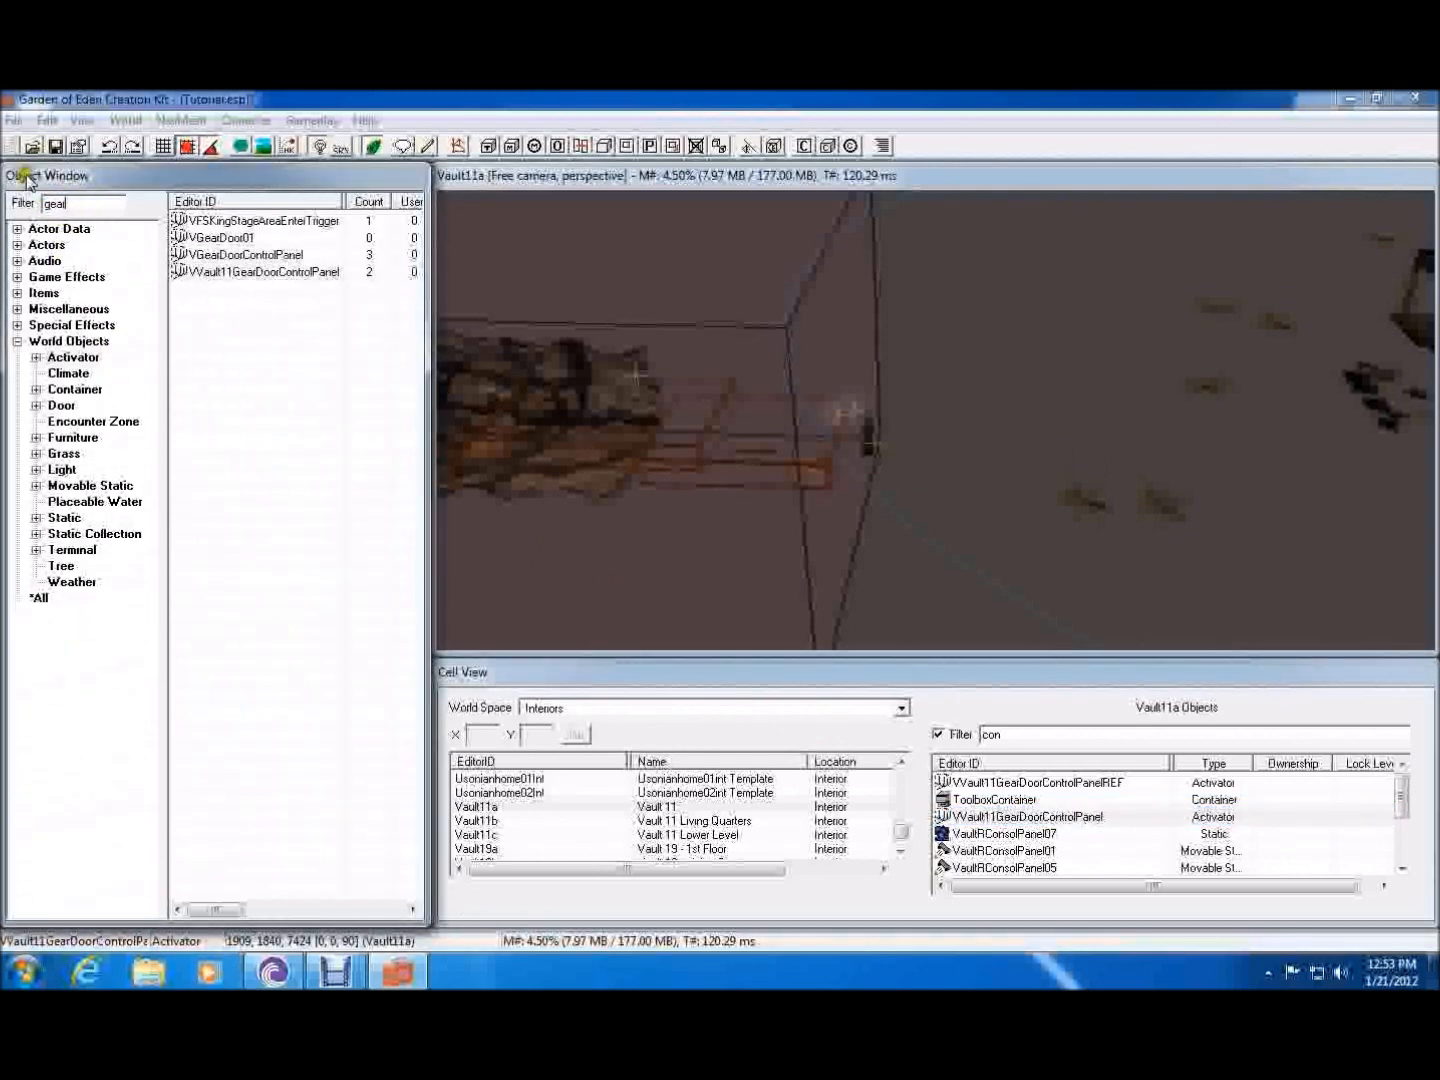
pyautogui.click(201, 254)
# - Load the AndysVault interior cell again and select the utility room's VURmGearExit01 piece
pyautogui.click(506, 822)
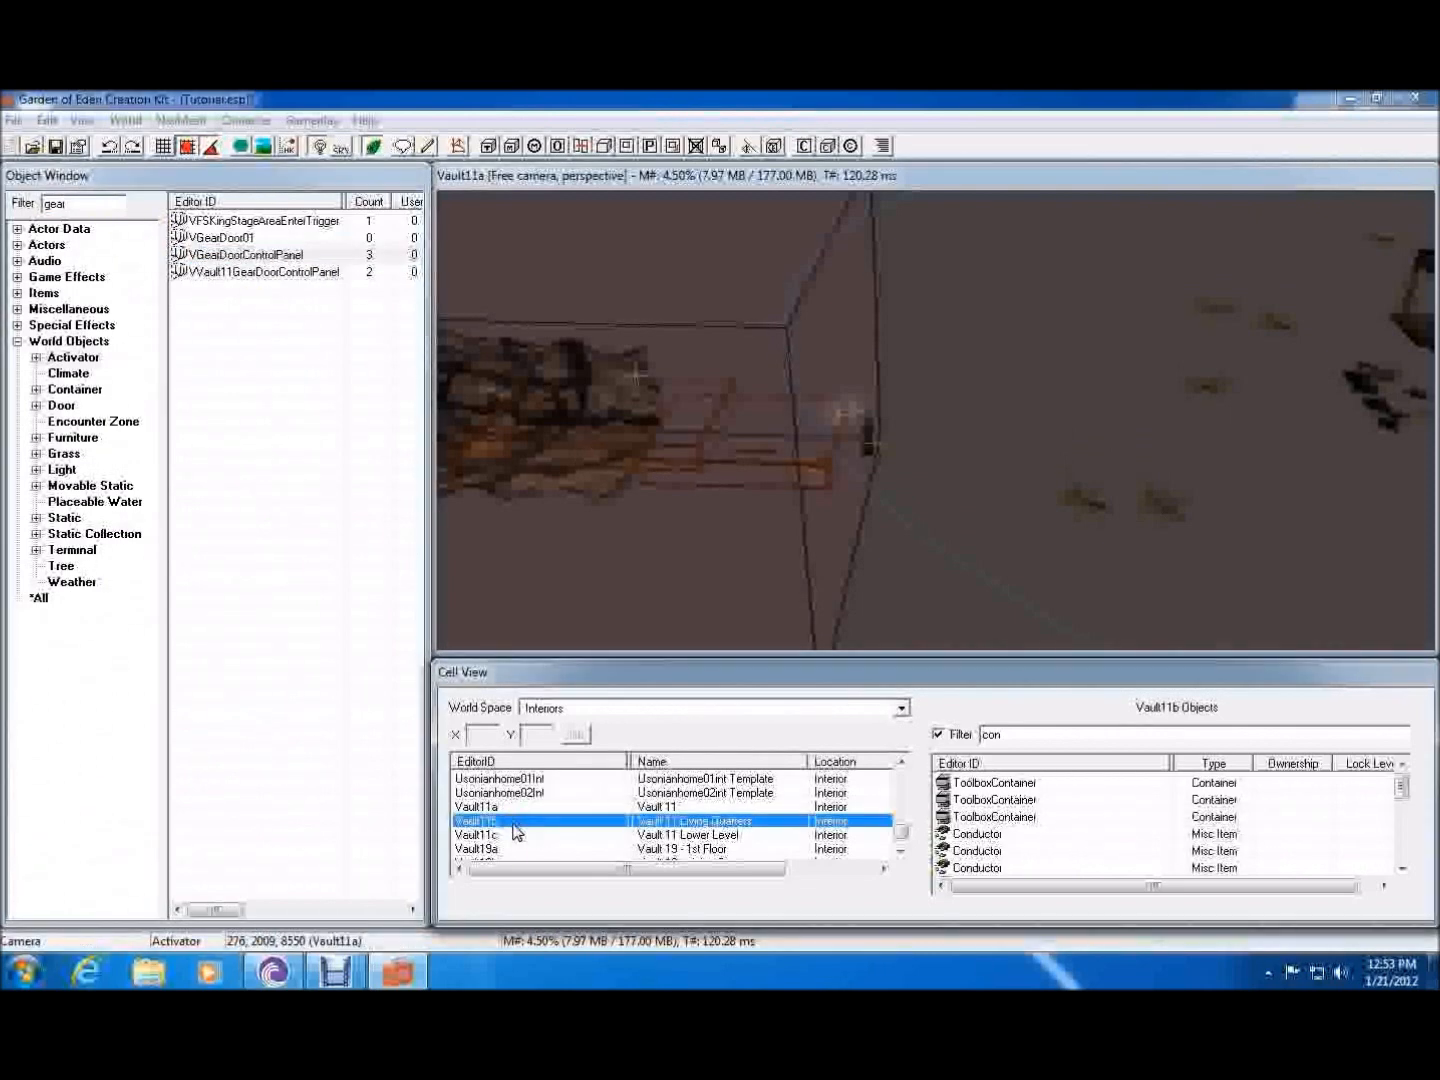
pyautogui.click(513, 832)
pyautogui.press('a')
pyautogui.scroll(2, 515, 810)
pyautogui.scroll(-4, 515, 807)
pyautogui.scroll(2, 517, 812)
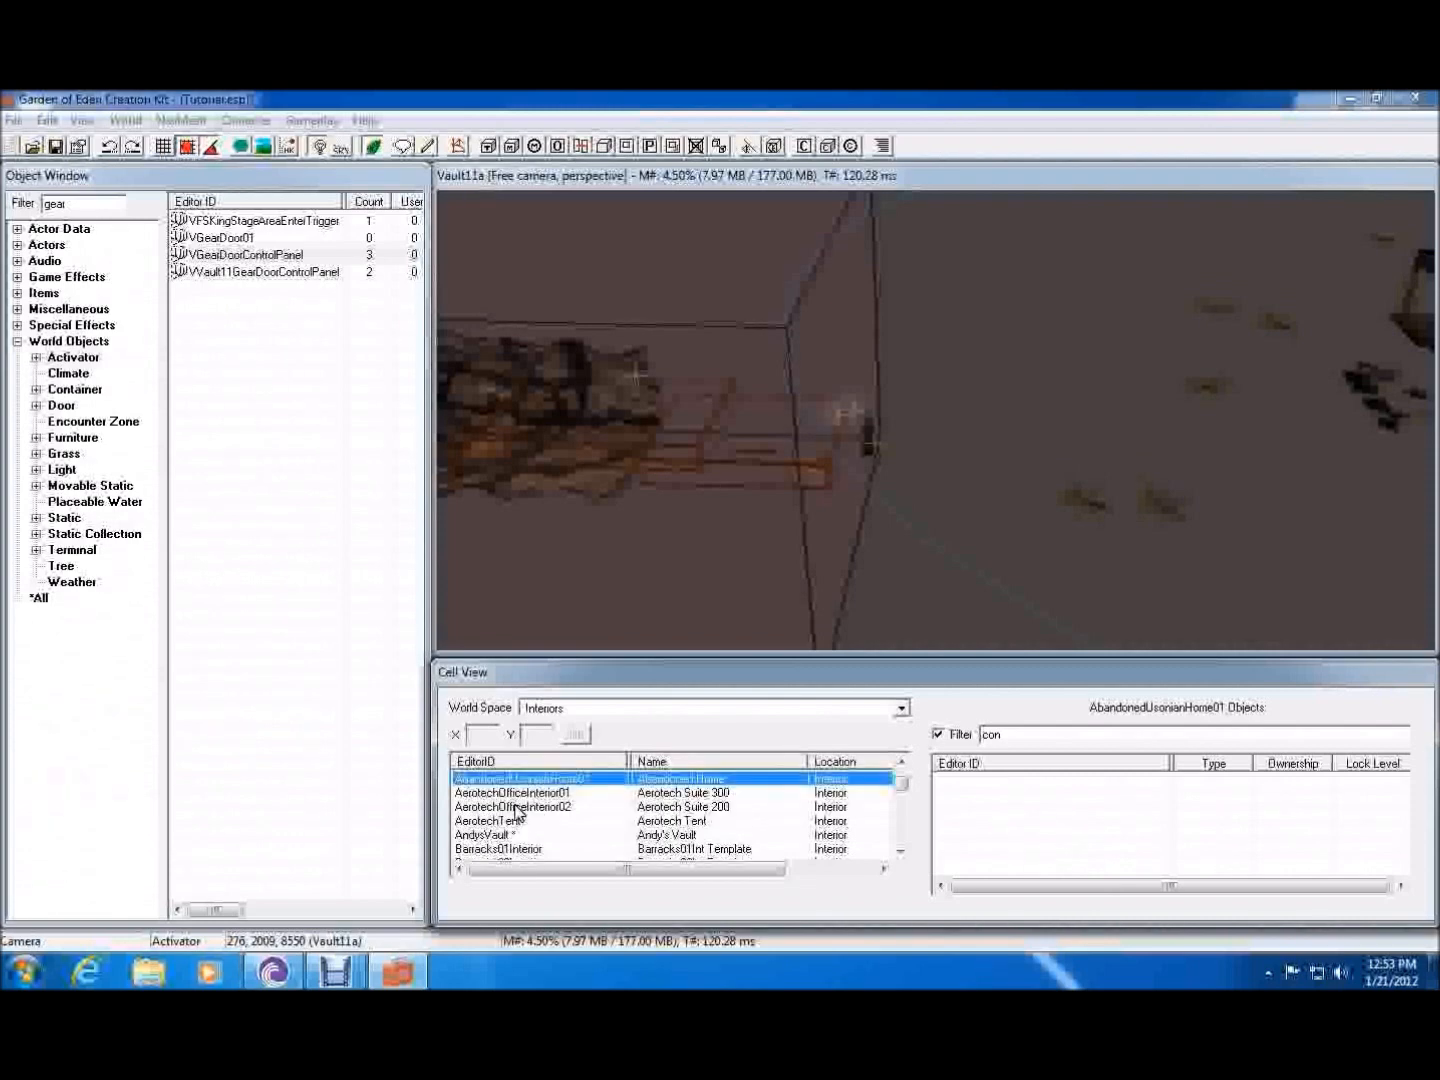
pyautogui.doubleClick(491, 836)
pyautogui.scroll(-5, 920, 412)
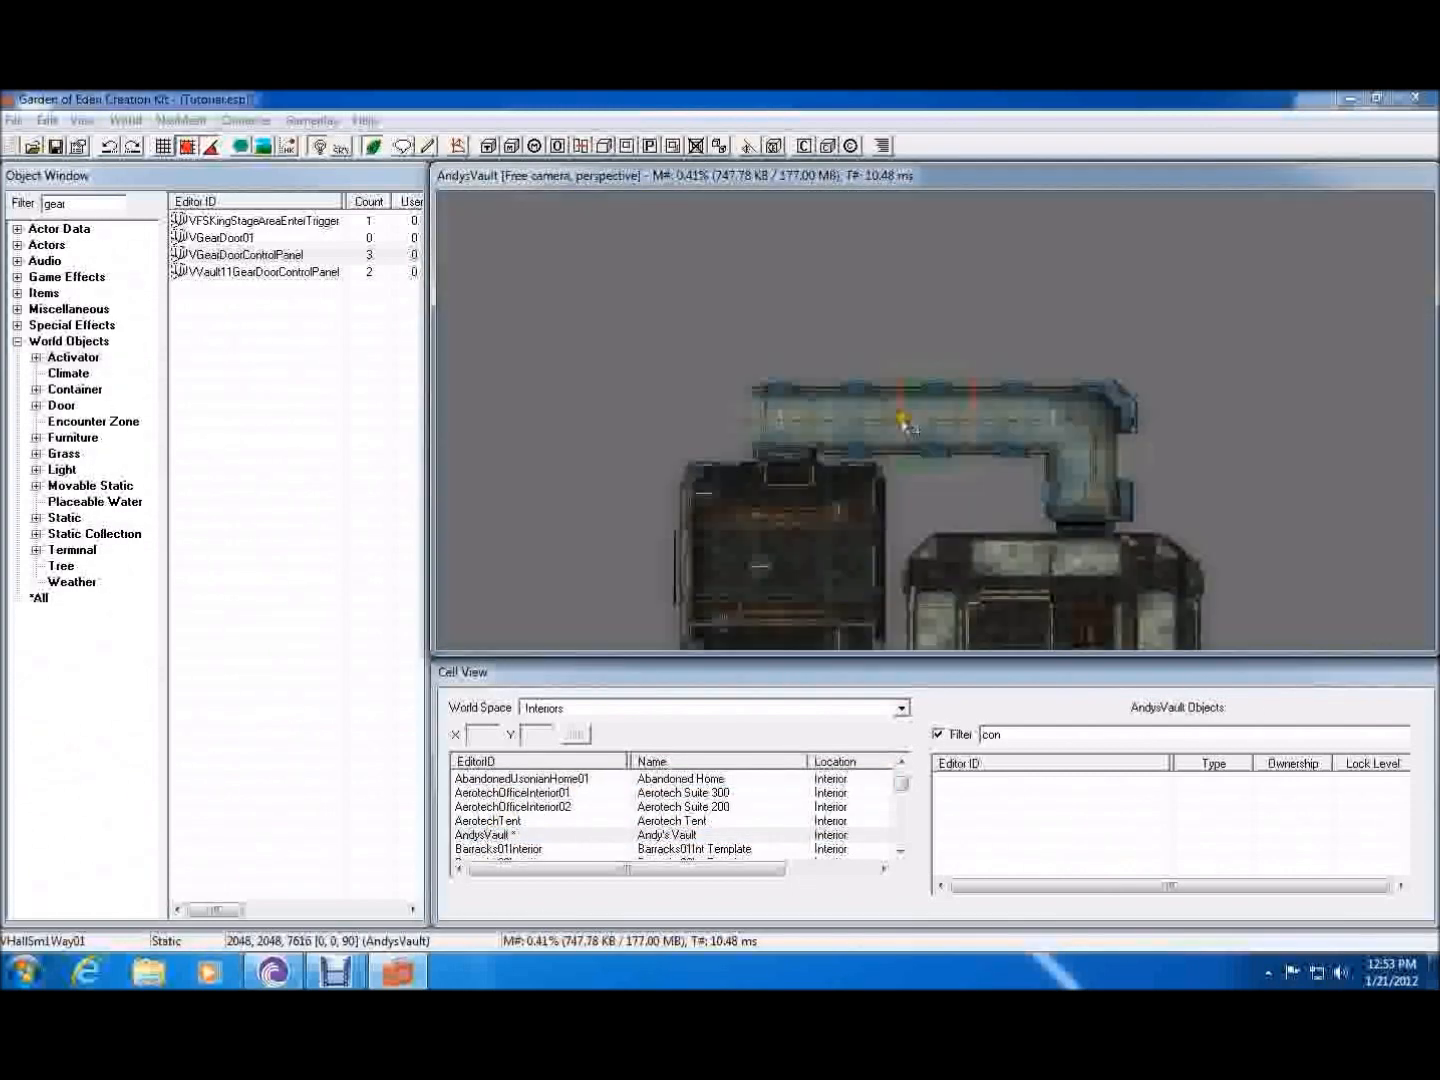
pyautogui.moveTo(950, 490); pyautogui.dragTo(918, 352, button='middle')
pyautogui.click(963, 507)
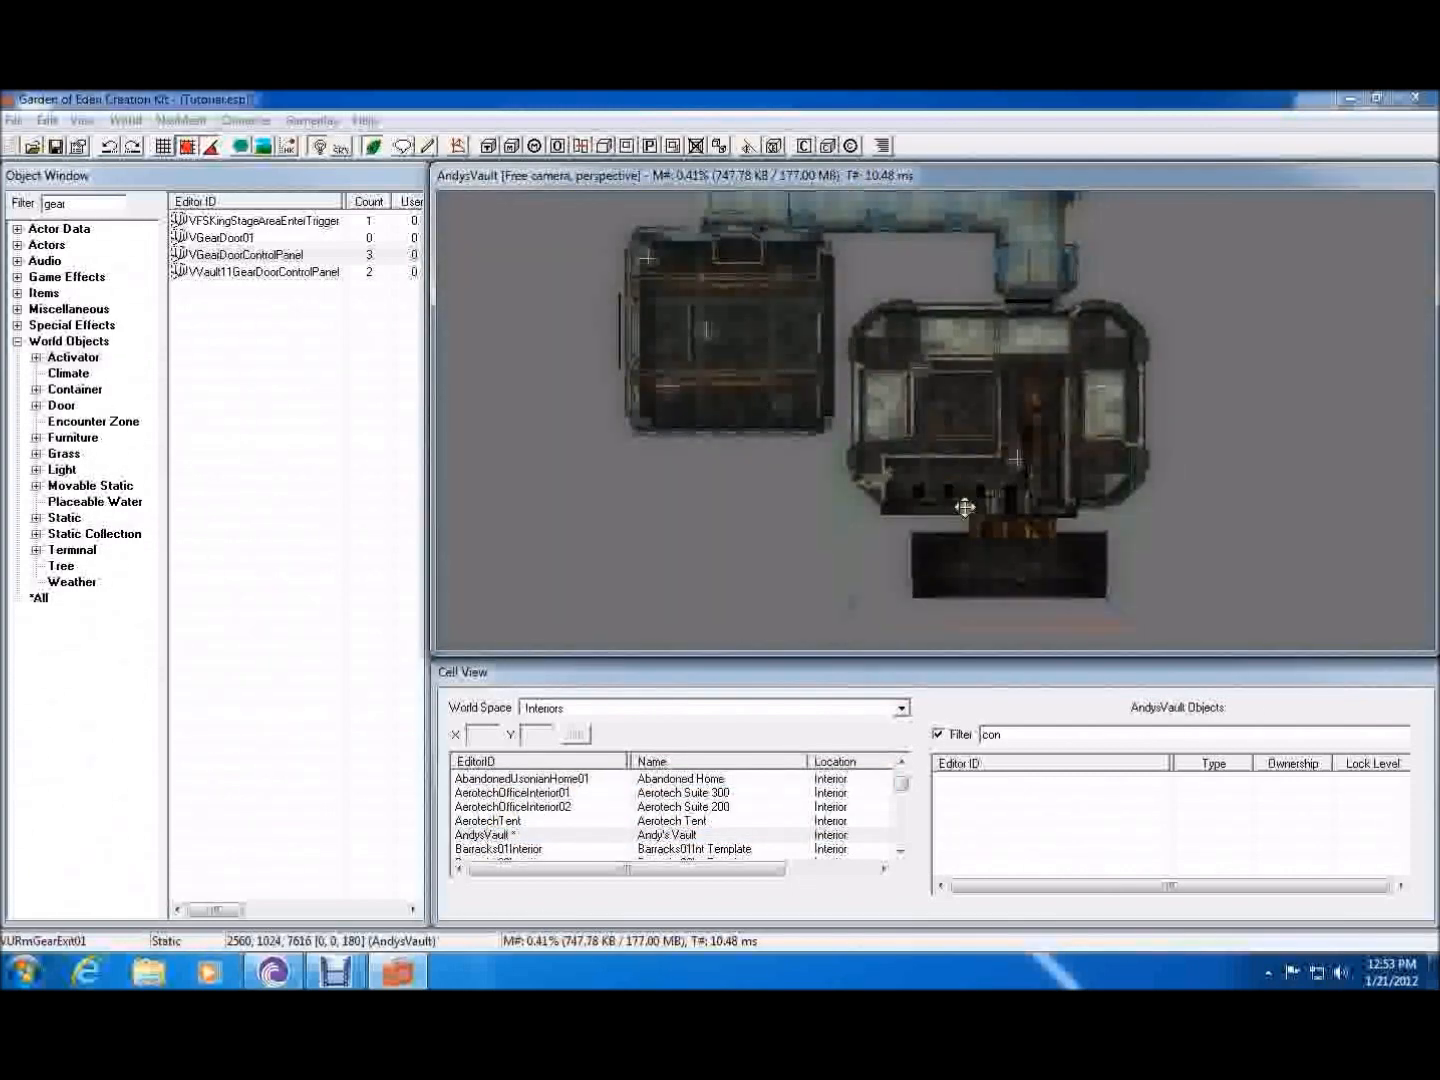
# - Place a VVault11GearDoorControlPanel outside the gear door and move it against the wall beside the door at 2304, 768, 7488
pyautogui.keyDown('shift'); pyautogui.moveTo(963, 507); pyautogui.dragTo(808, 502, button='middle'); pyautogui.keyUp('shift')
pyautogui.scroll(6, 870, 440)
pyautogui.moveTo(880, 420); pyautogui.dragTo(935, 380, button='middle')
pyautogui.scroll(4, 931, 401)
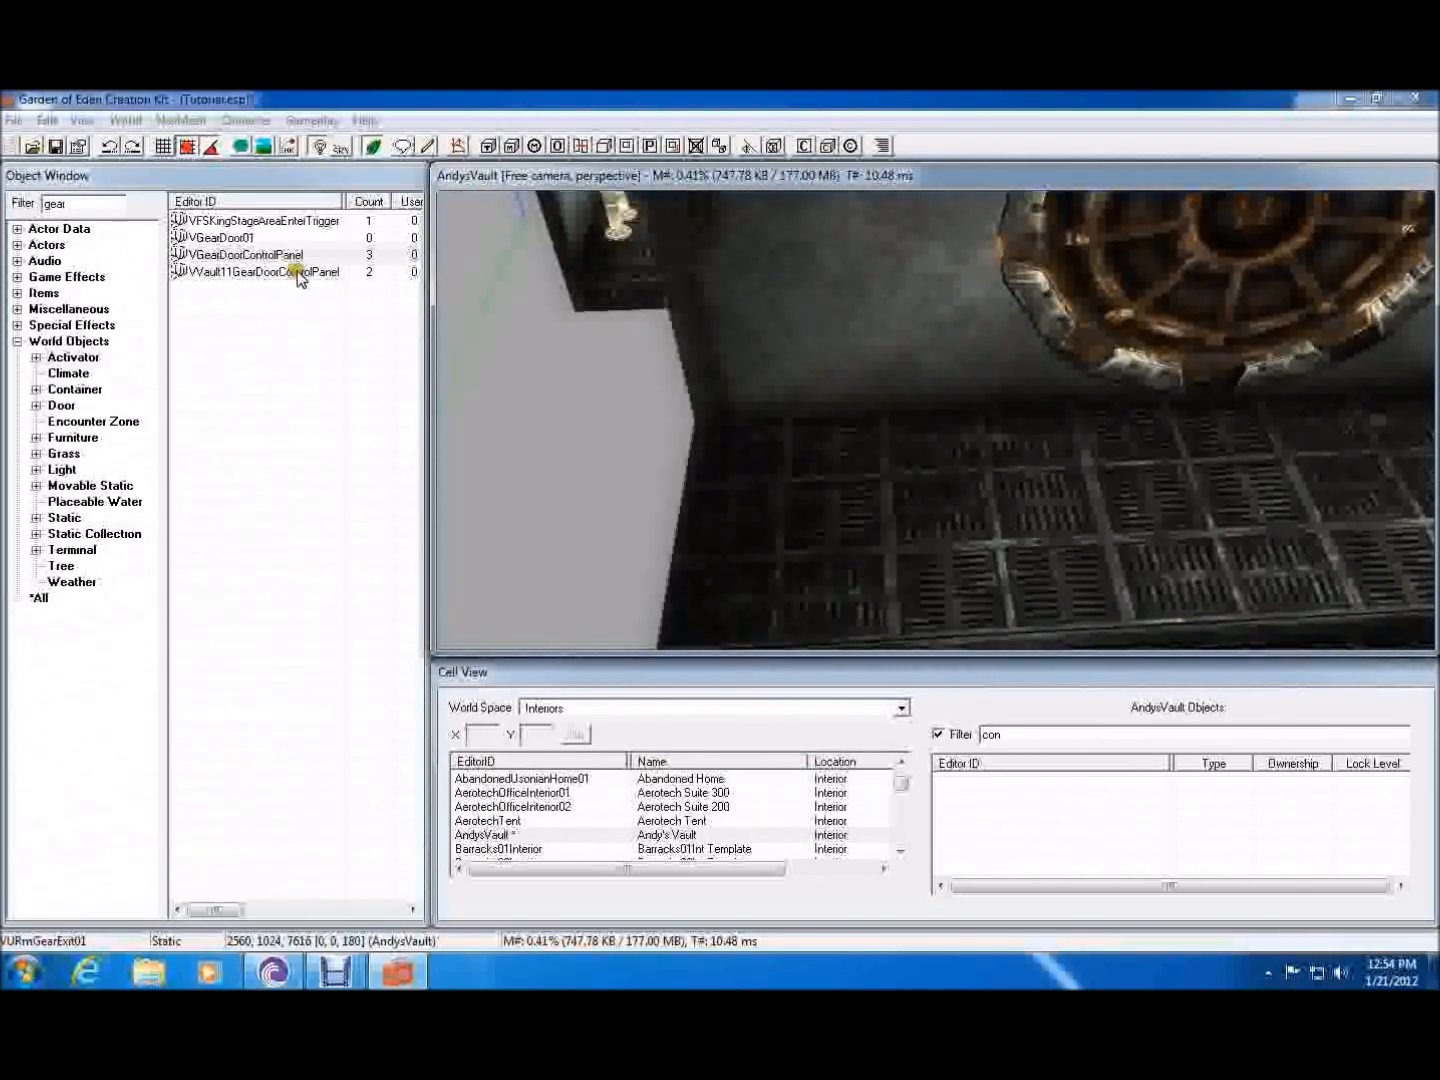
pyautogui.click(258, 271)
pyautogui.moveTo(258, 271); pyautogui.dragTo(941, 612)
pyautogui.moveTo(913, 550); pyautogui.dragTo(900, 435)
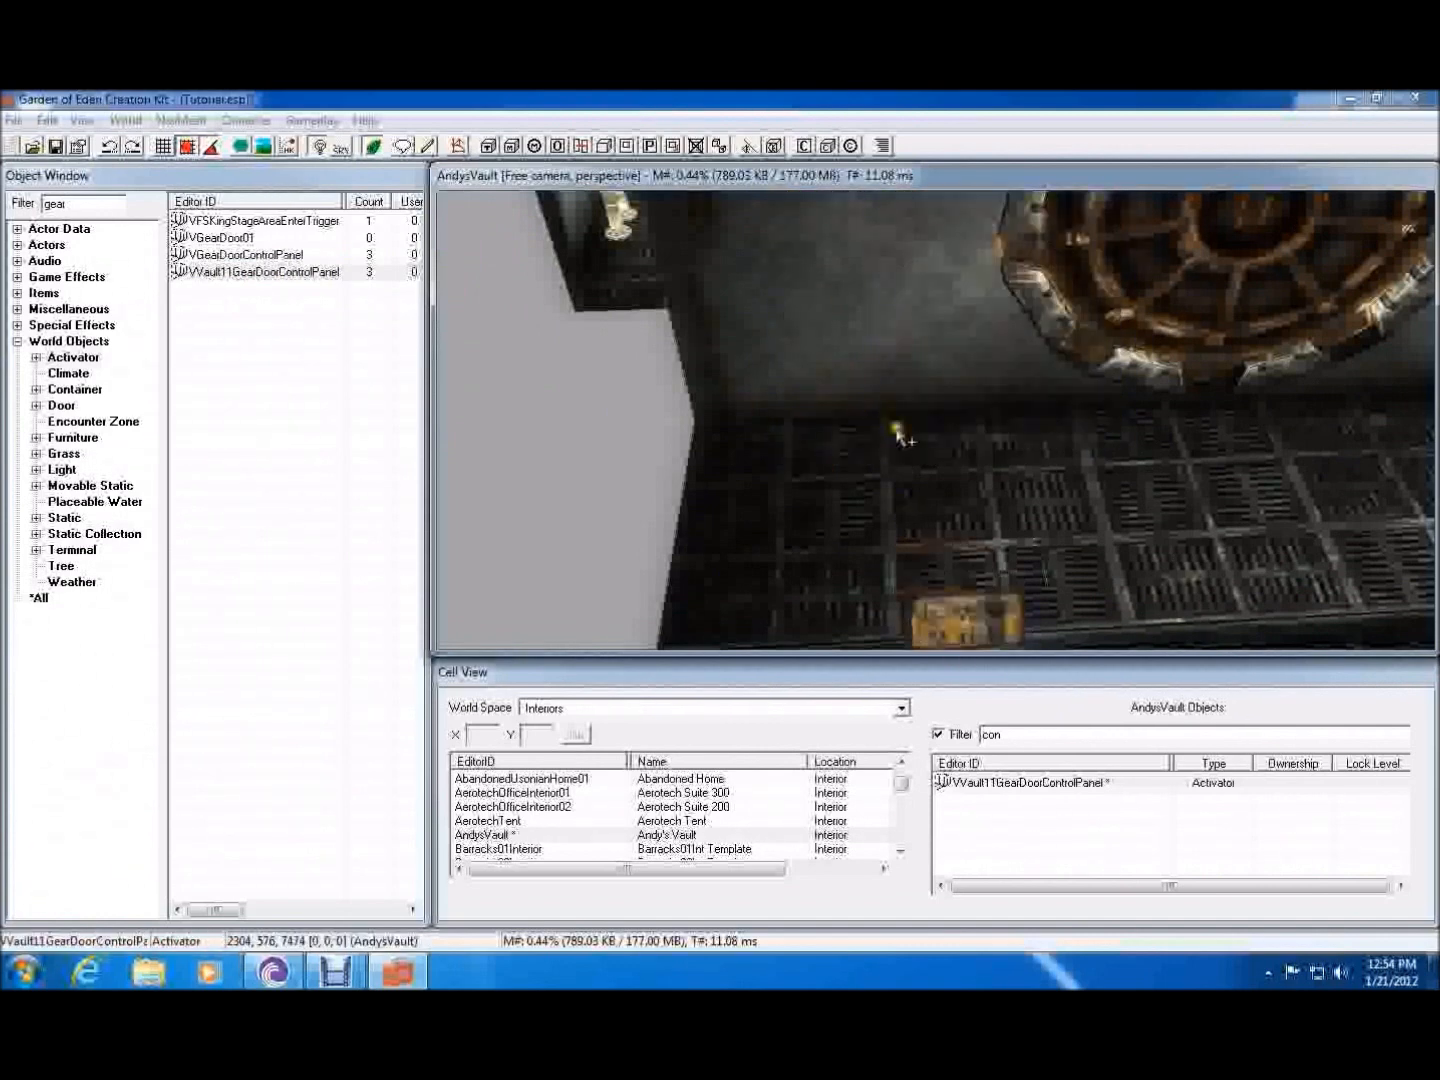
pyautogui.moveTo(958, 591); pyautogui.dragTo(850, 281)
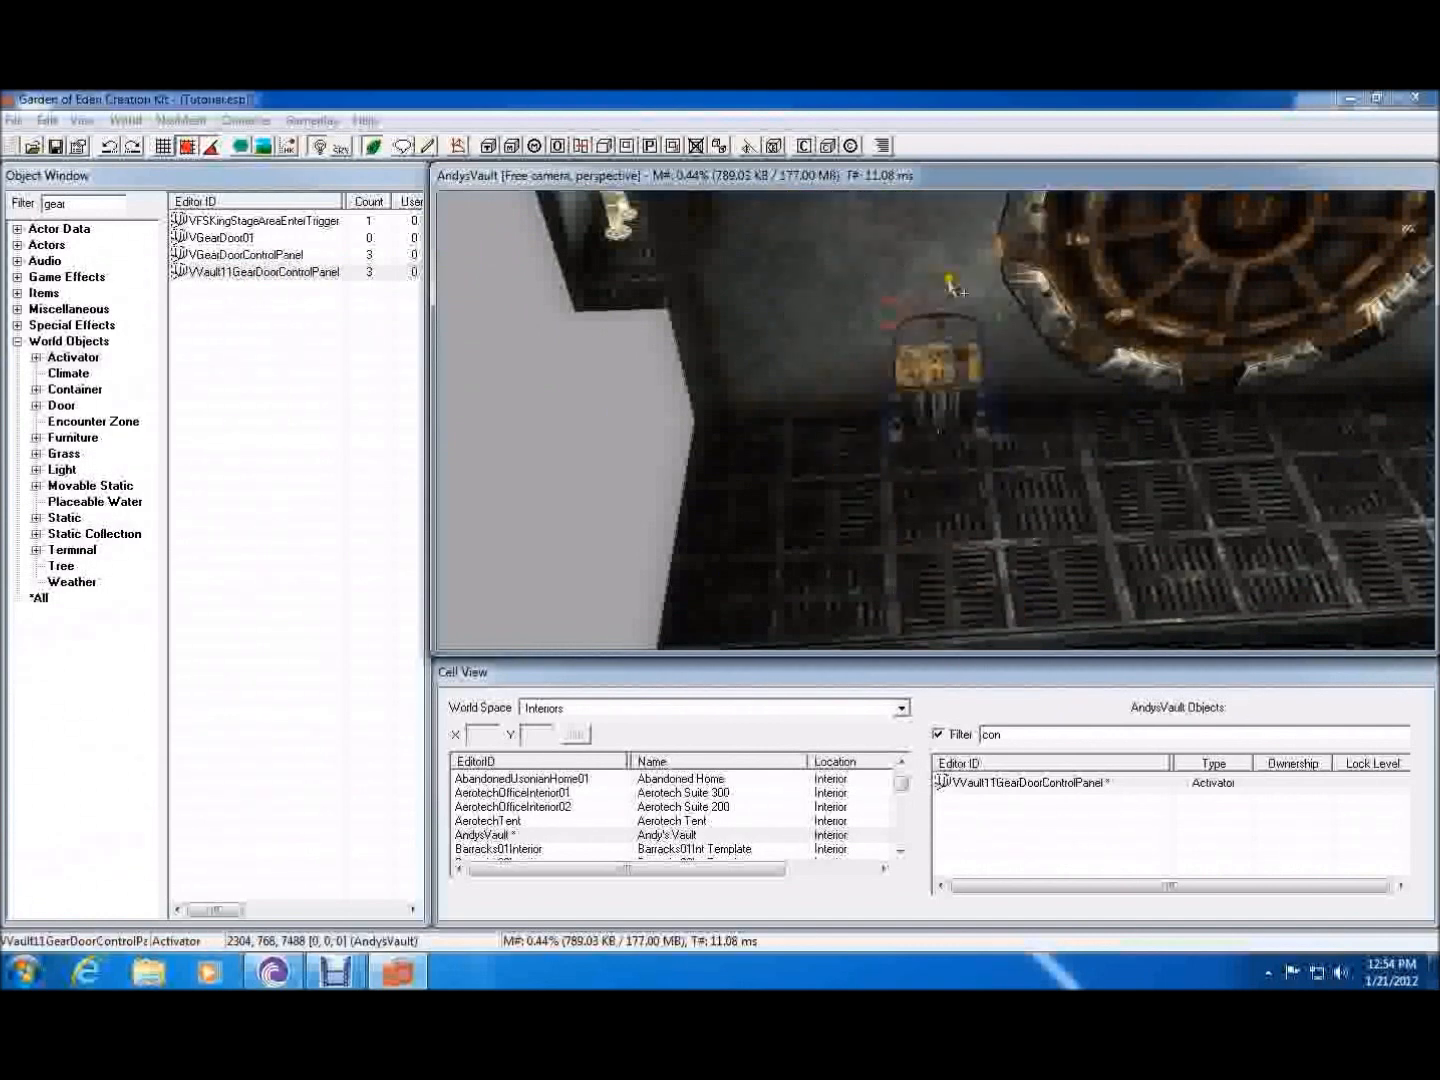
# - Drop the control panel onto the grated floor outside the gear door
pyautogui.scroll(5, 950, 286)
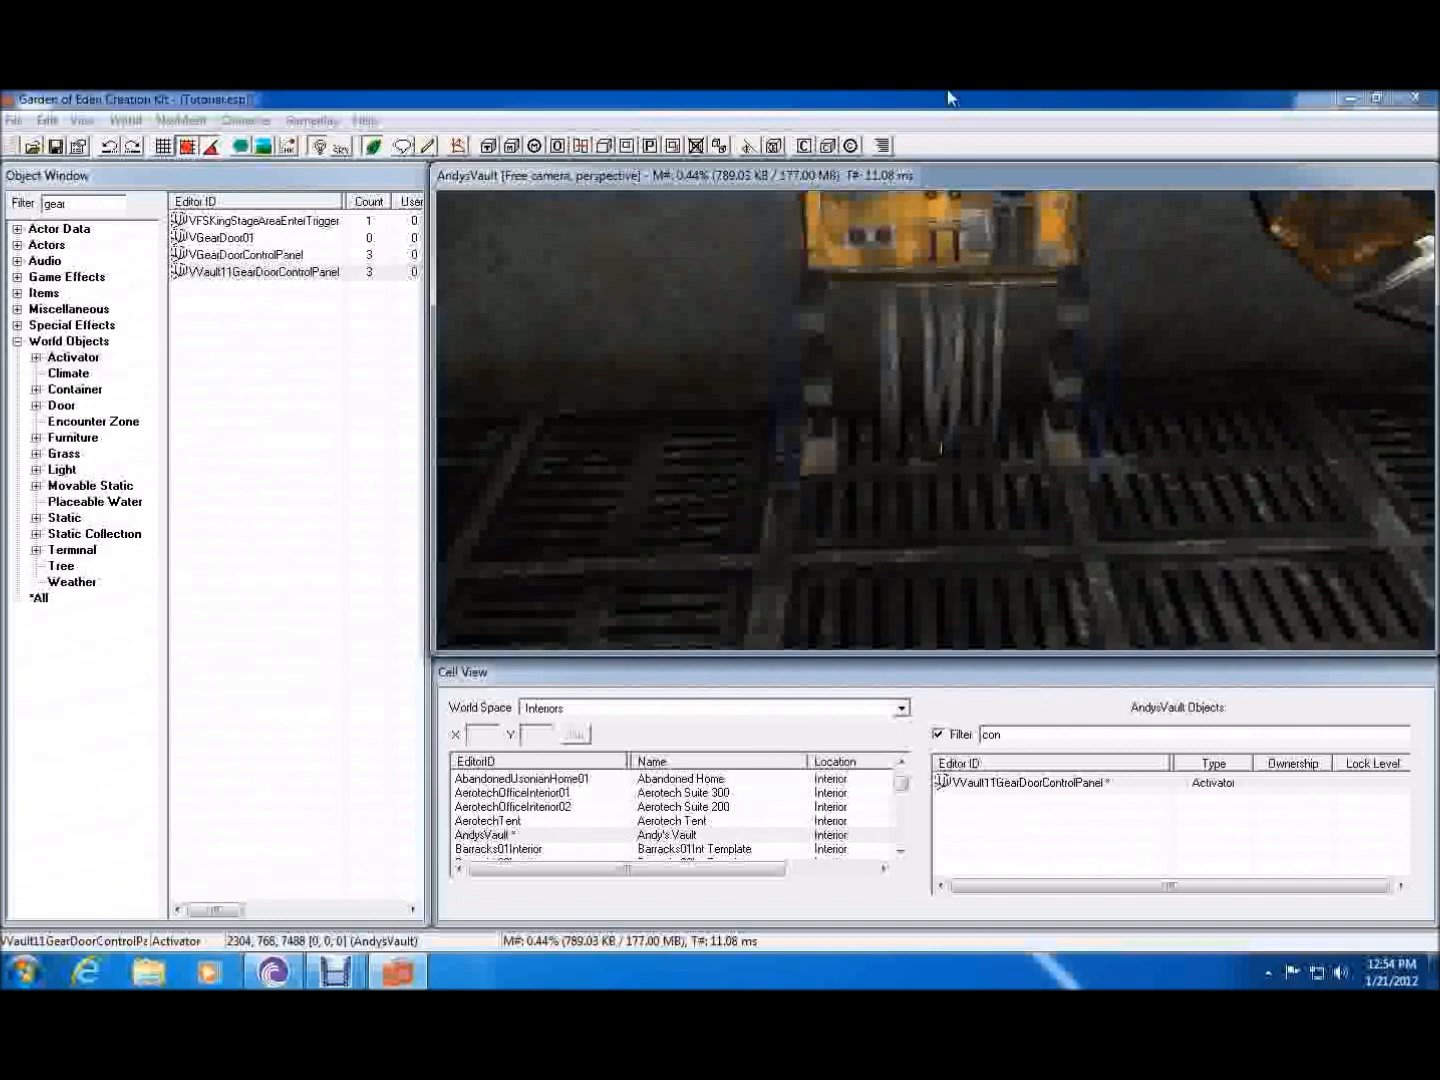
pyautogui.press('f')
pyautogui.moveTo(998, 391)
pyautogui.mouseDown()
pyautogui.moveTo(1006, 95)
pyautogui.moveTo(998, 395)
pyautogui.mouseUp()
pyautogui.keyDown('shift'); pyautogui.moveTo(998, 395); pyautogui.dragTo(1008, 526, button='middle'); pyautogui.keyUp('shift')
pyautogui.scroll(-5, 827, 572)
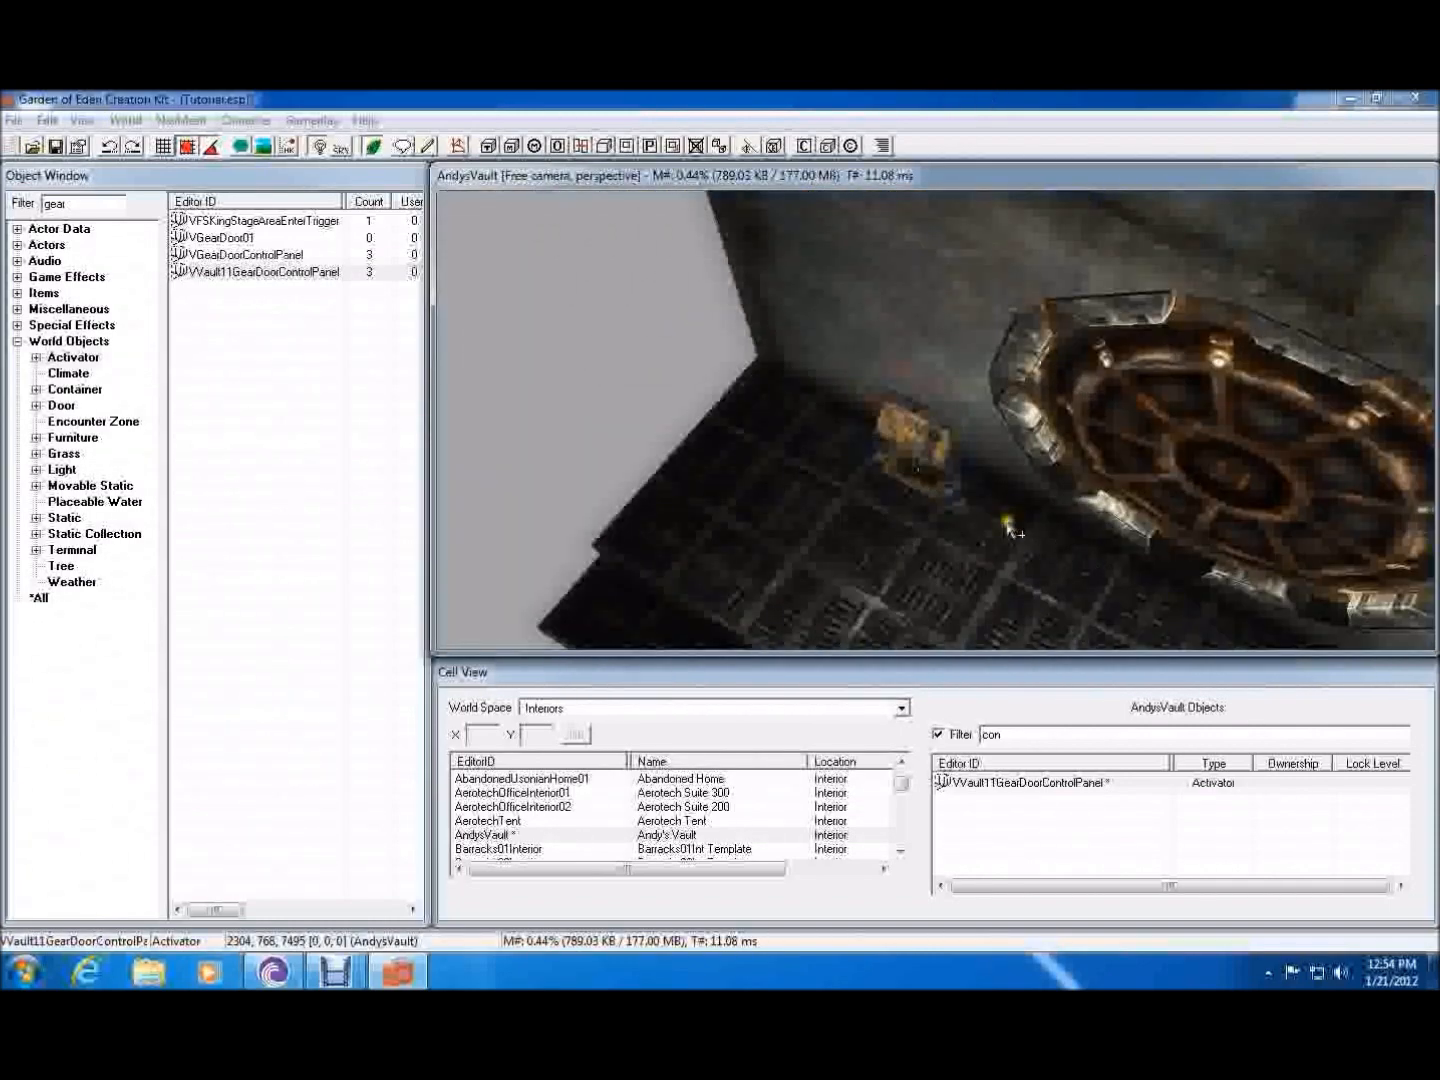
# - Duplicate the outer control panel and clear the con filter from the AndysVault object list
pyautogui.hotkey('ctrl', 'd')
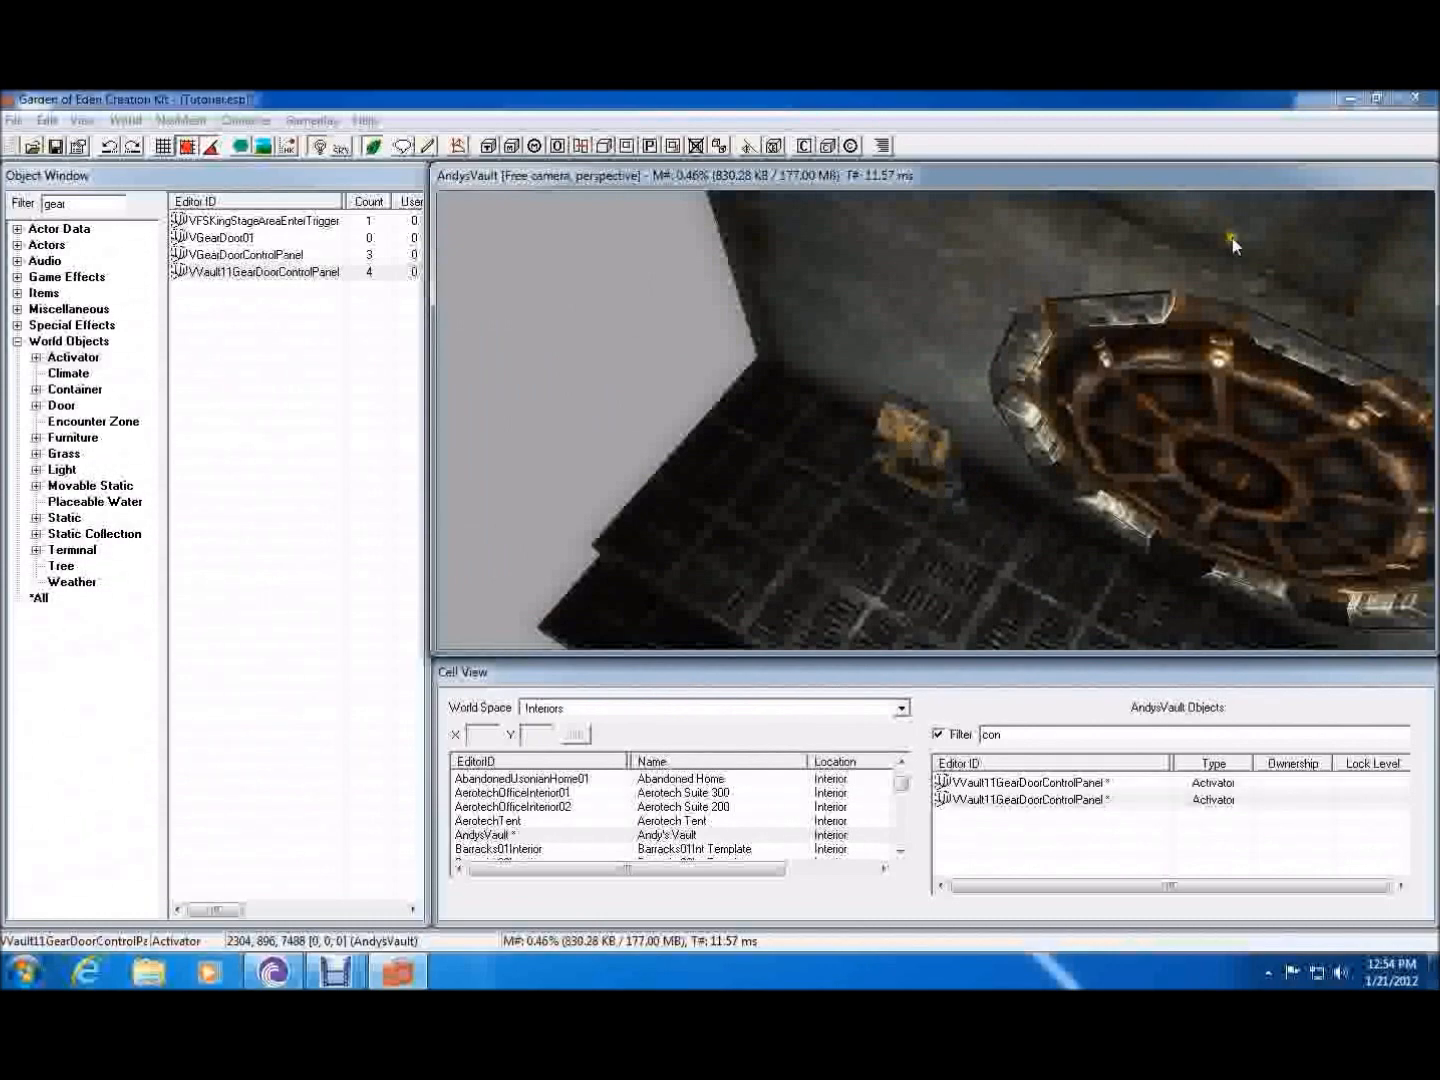
pyautogui.moveTo(1075, 727); pyautogui.dragTo(888, 741)
pyautogui.press('BackSpace')
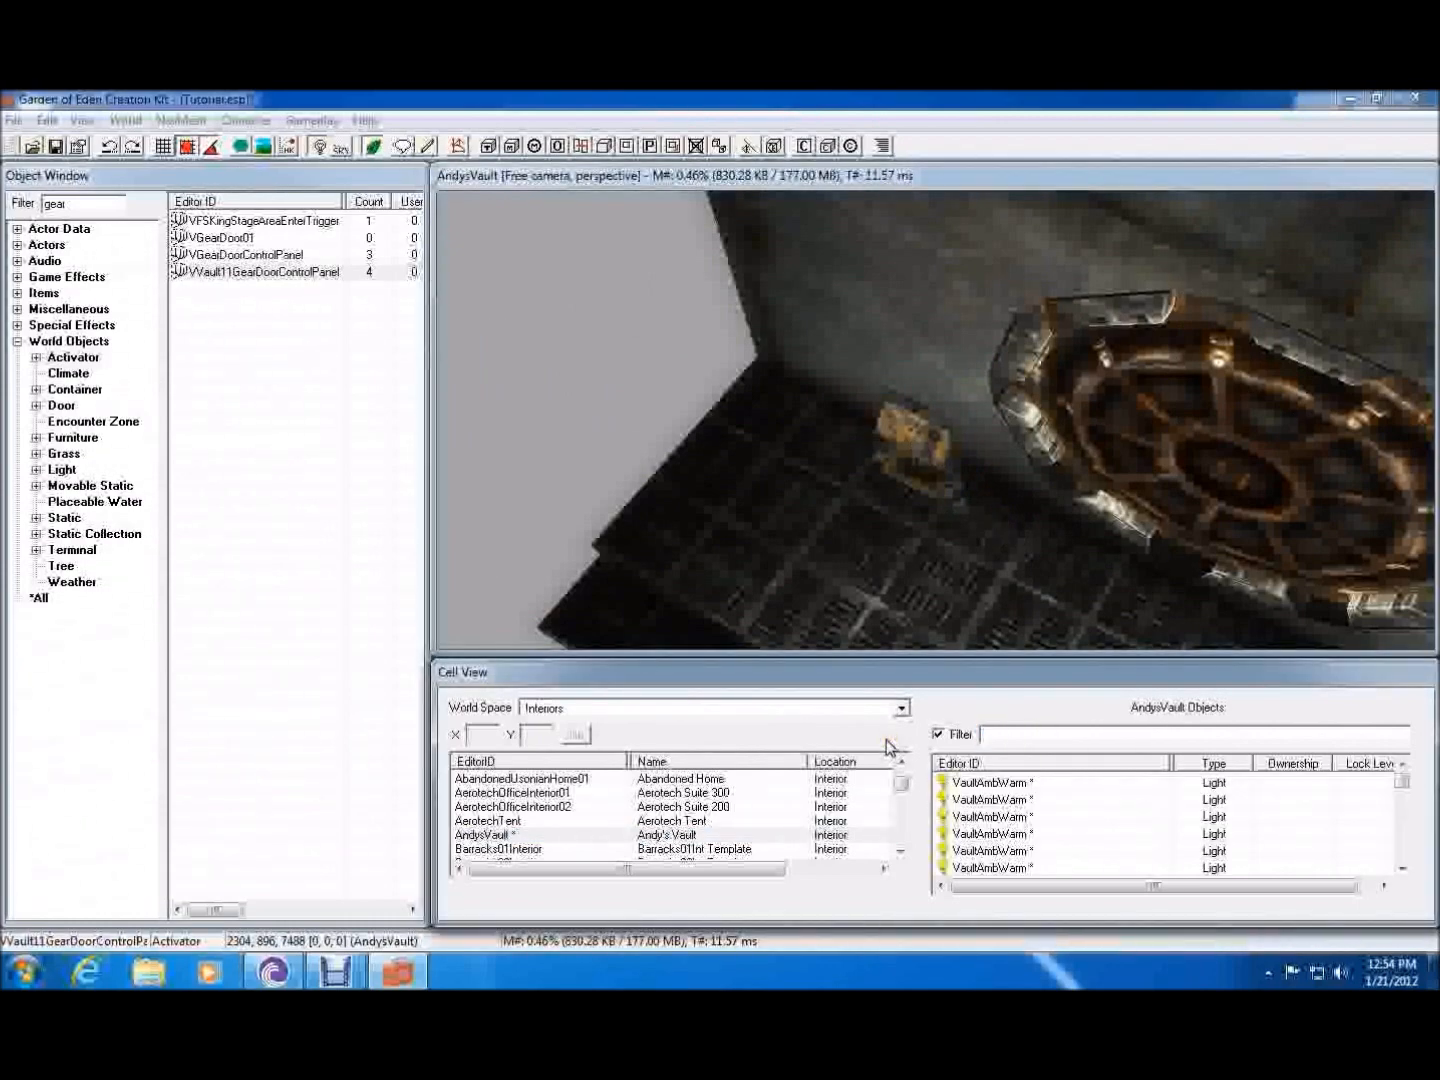
# - Move the duplicate control panel to the platform inside the gear exit at 2304, 1152, 7616 and rotate it to -180 degrees
pyautogui.click(1175, 519)
pyautogui.keyDown('shift'); pyautogui.moveTo(1175, 519); pyautogui.dragTo(915, 401, button='middle'); pyautogui.keyUp('shift')
pyautogui.click(936, 628)
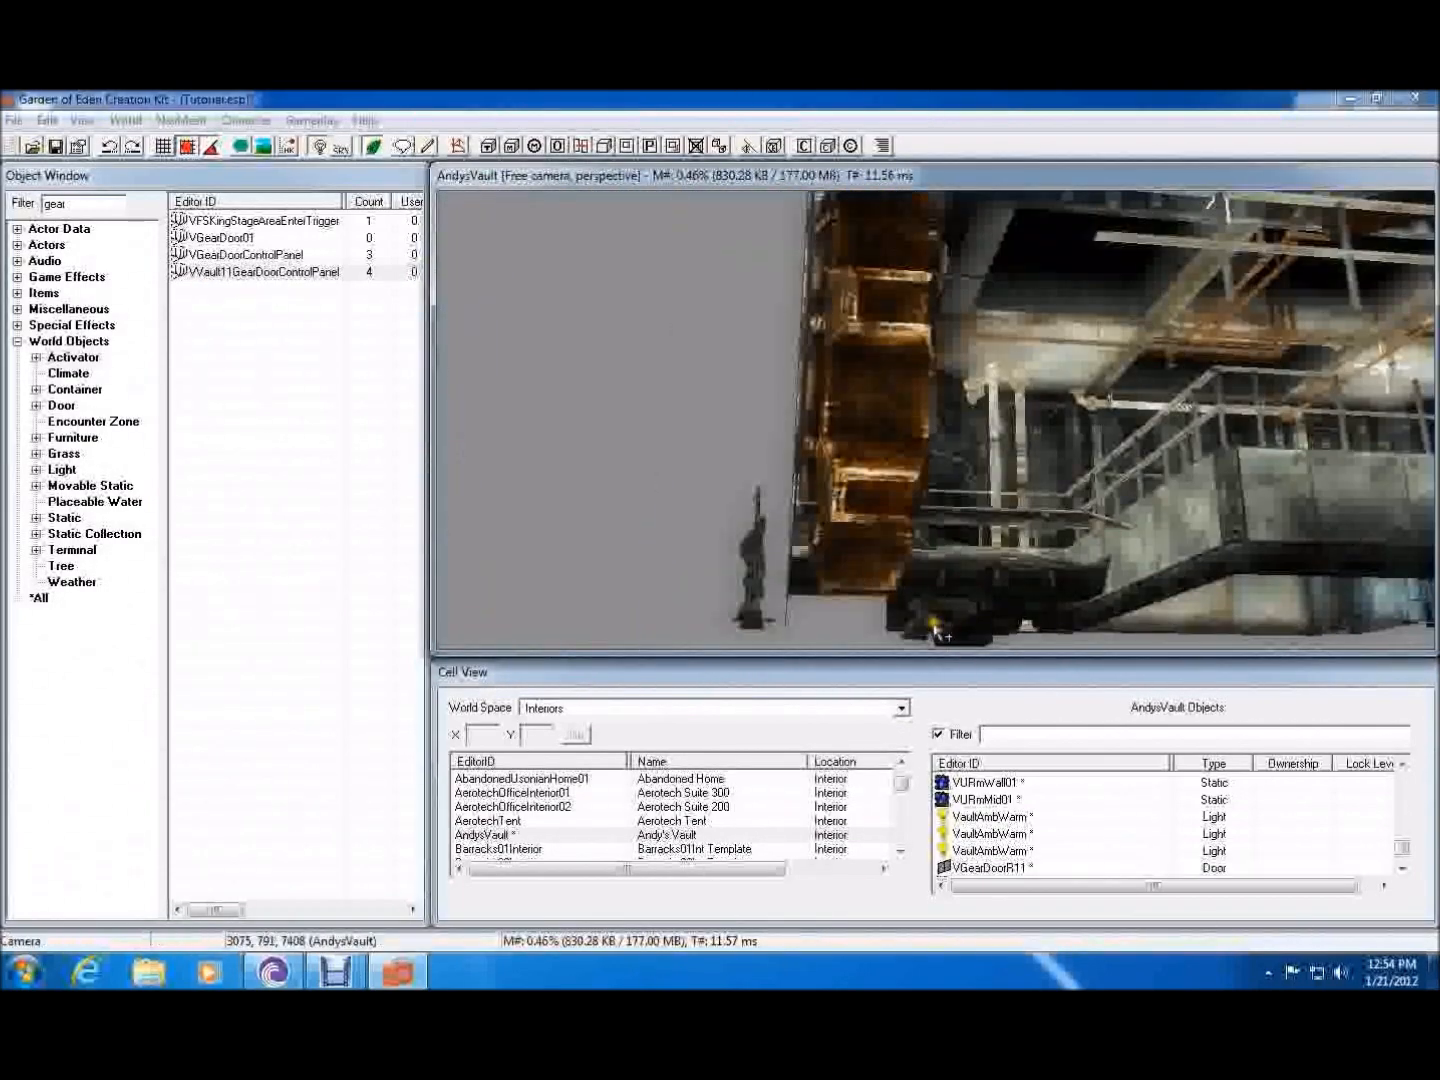
pyautogui.moveTo(1049, 602); pyautogui.dragTo(1140, 491)
pyautogui.keyDown('shift'); pyautogui.moveTo(1242, 166); pyautogui.dragTo(1018, 458, button='middle'); pyautogui.keyUp('shift')
pyautogui.moveTo(1019, 458); pyautogui.dragTo(1235, 687)
pyautogui.moveTo(1239, 527)
pyautogui.mouseDown(button='right')
pyautogui.moveTo(1174, 526)
pyautogui.moveTo(1257, 528)
pyautogui.mouseUp(button='right')
pyautogui.keyDown('shift'); pyautogui.moveTo(1257, 528); pyautogui.dragTo(1083, 484, button='middle'); pyautogui.keyUp('shift')
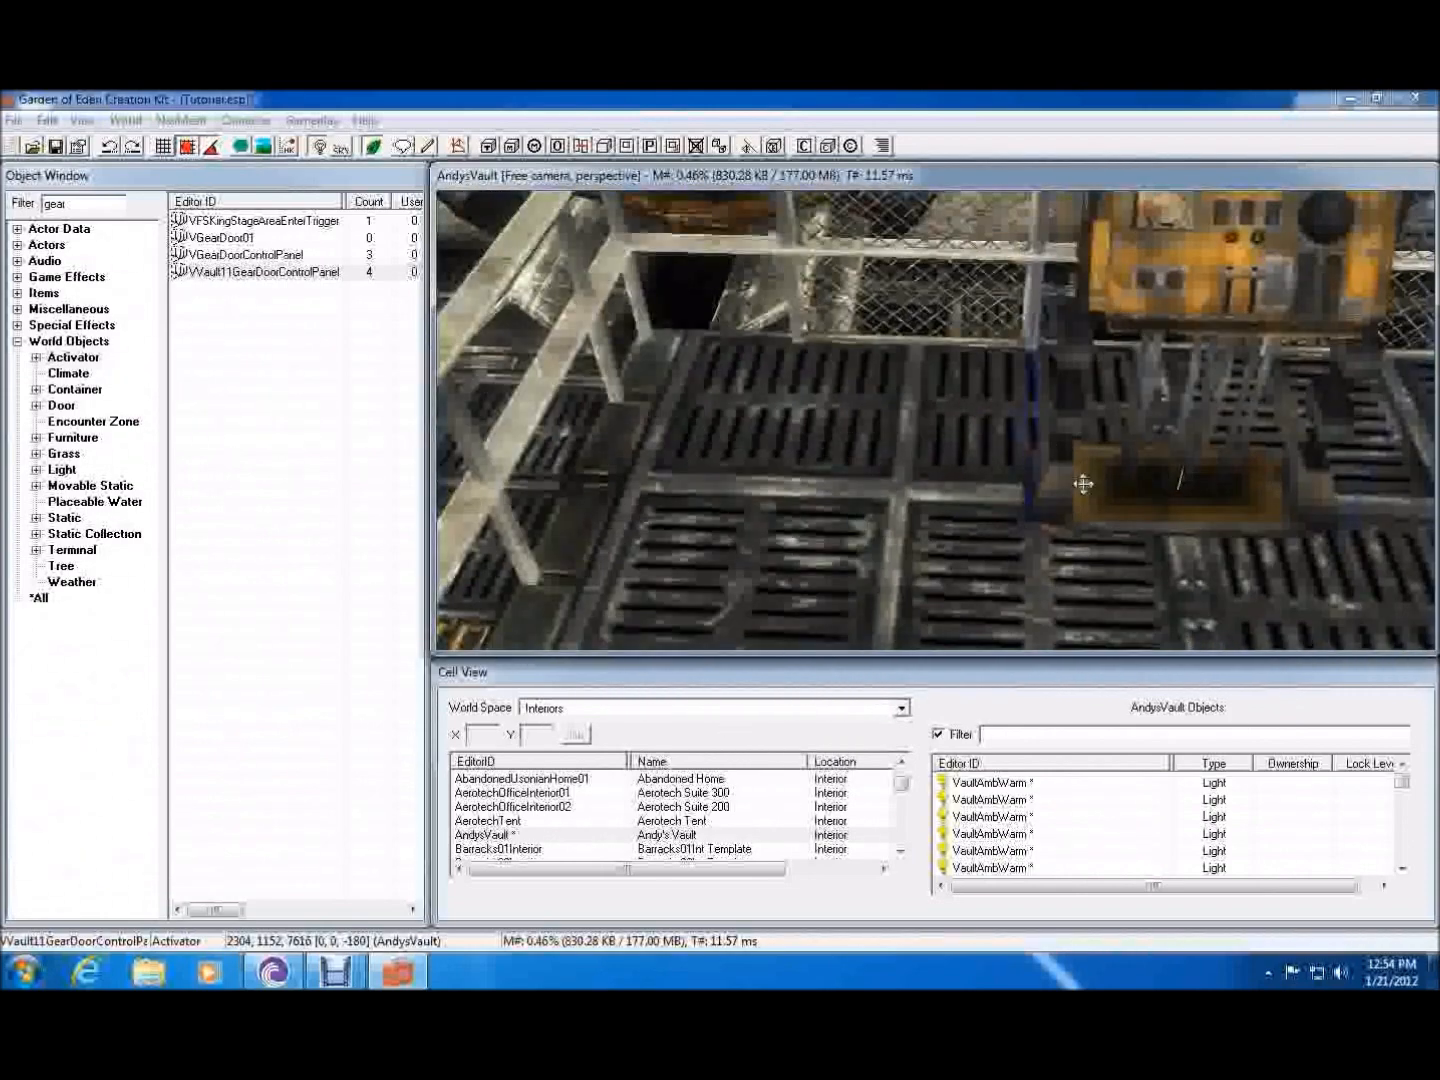
# - Shift the inner control panel along the railing to 2368, 1152, 7616
pyautogui.moveTo(877, 474); pyautogui.dragTo(470, 472)
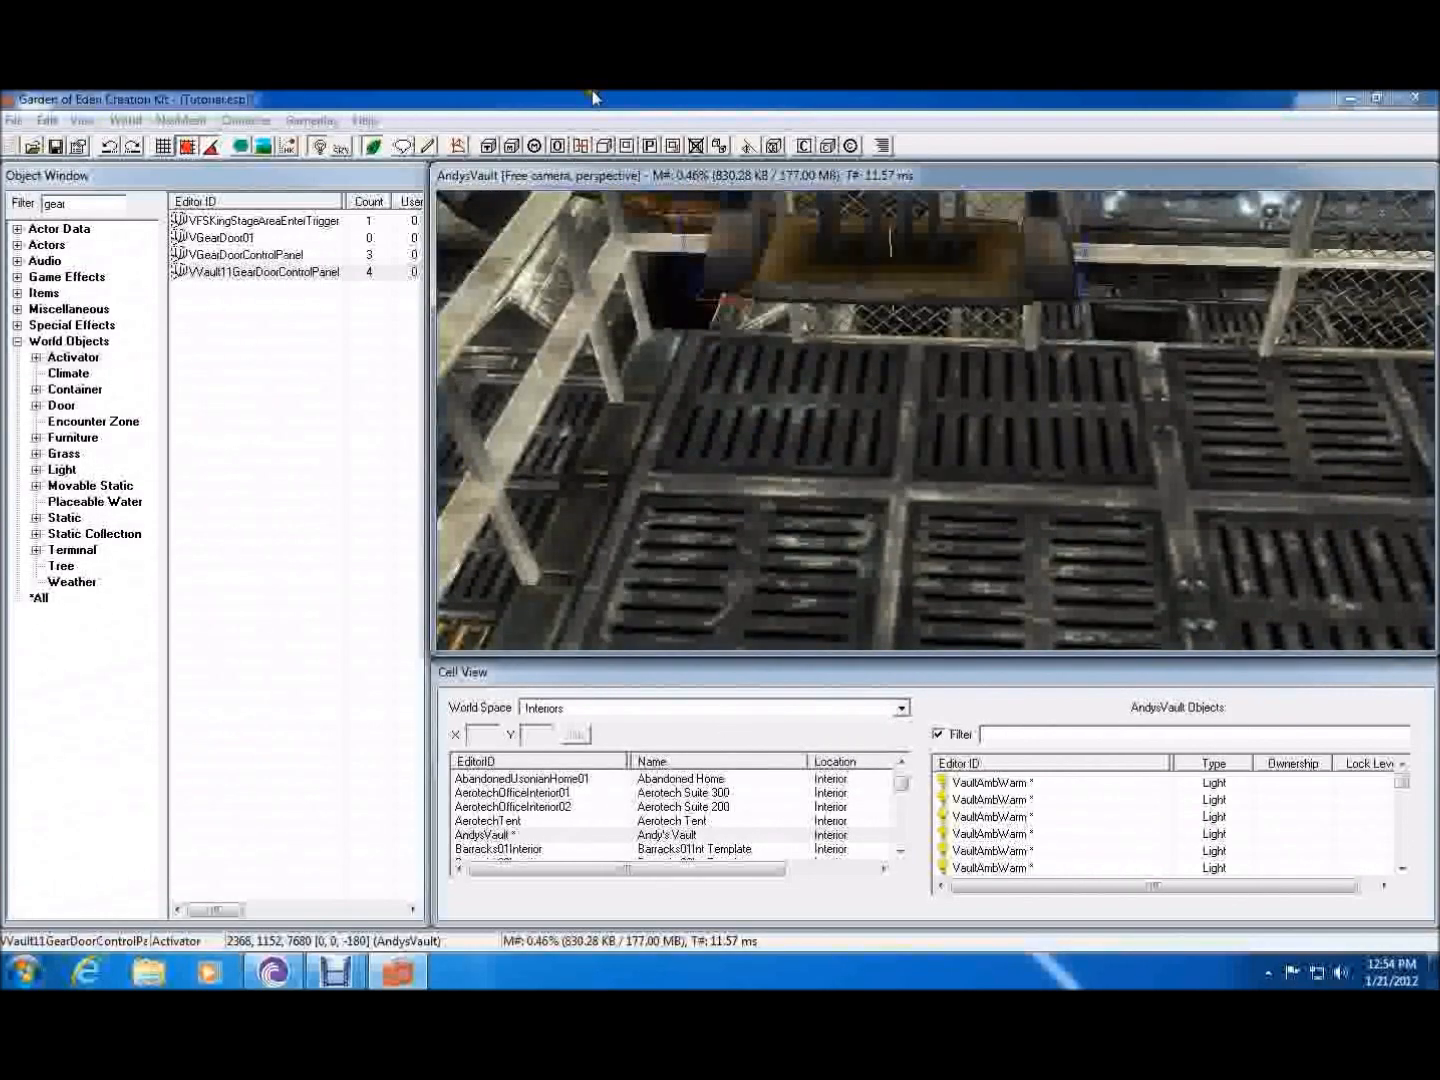
pyautogui.keyDown('shift'); pyautogui.moveTo(844, 482); pyautogui.dragTo(981, 372, button='middle'); pyautogui.keyUp('shift')
pyautogui.scroll(-2, 972, 388)
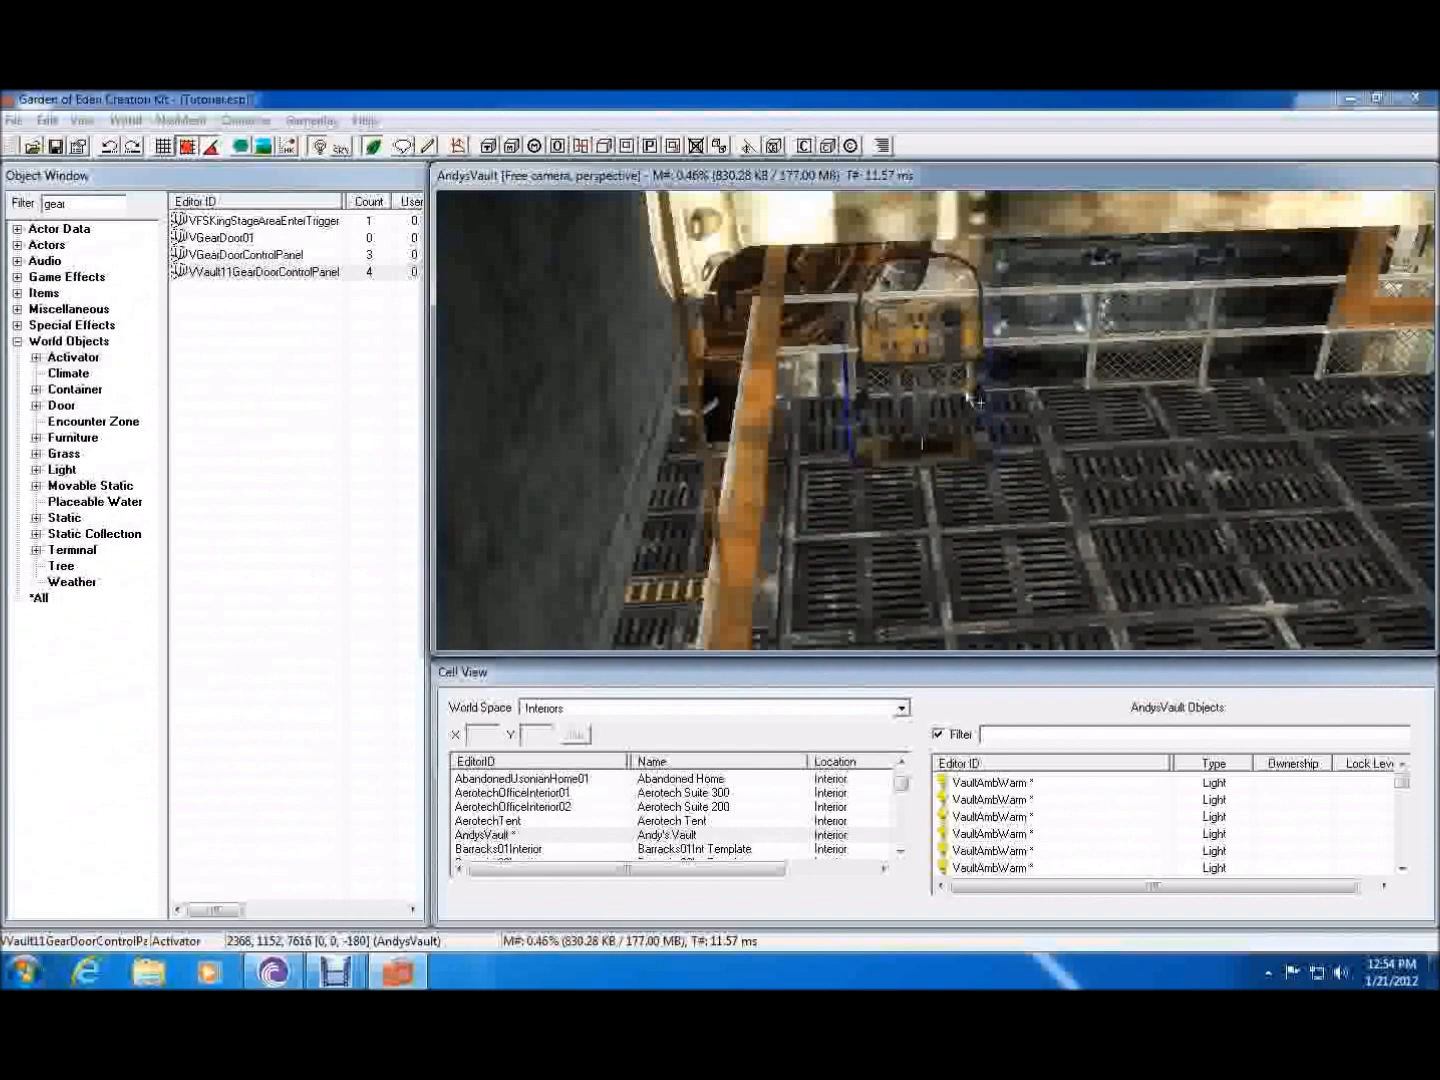
pyautogui.keyDown('shift'); pyautogui.moveTo(879, 429); pyautogui.dragTo(637, 452, button='middle'); pyautogui.keyUp('shift')
# - Make the VGearDoorR11 gear door a persistent reference
pyautogui.click(668, 302)
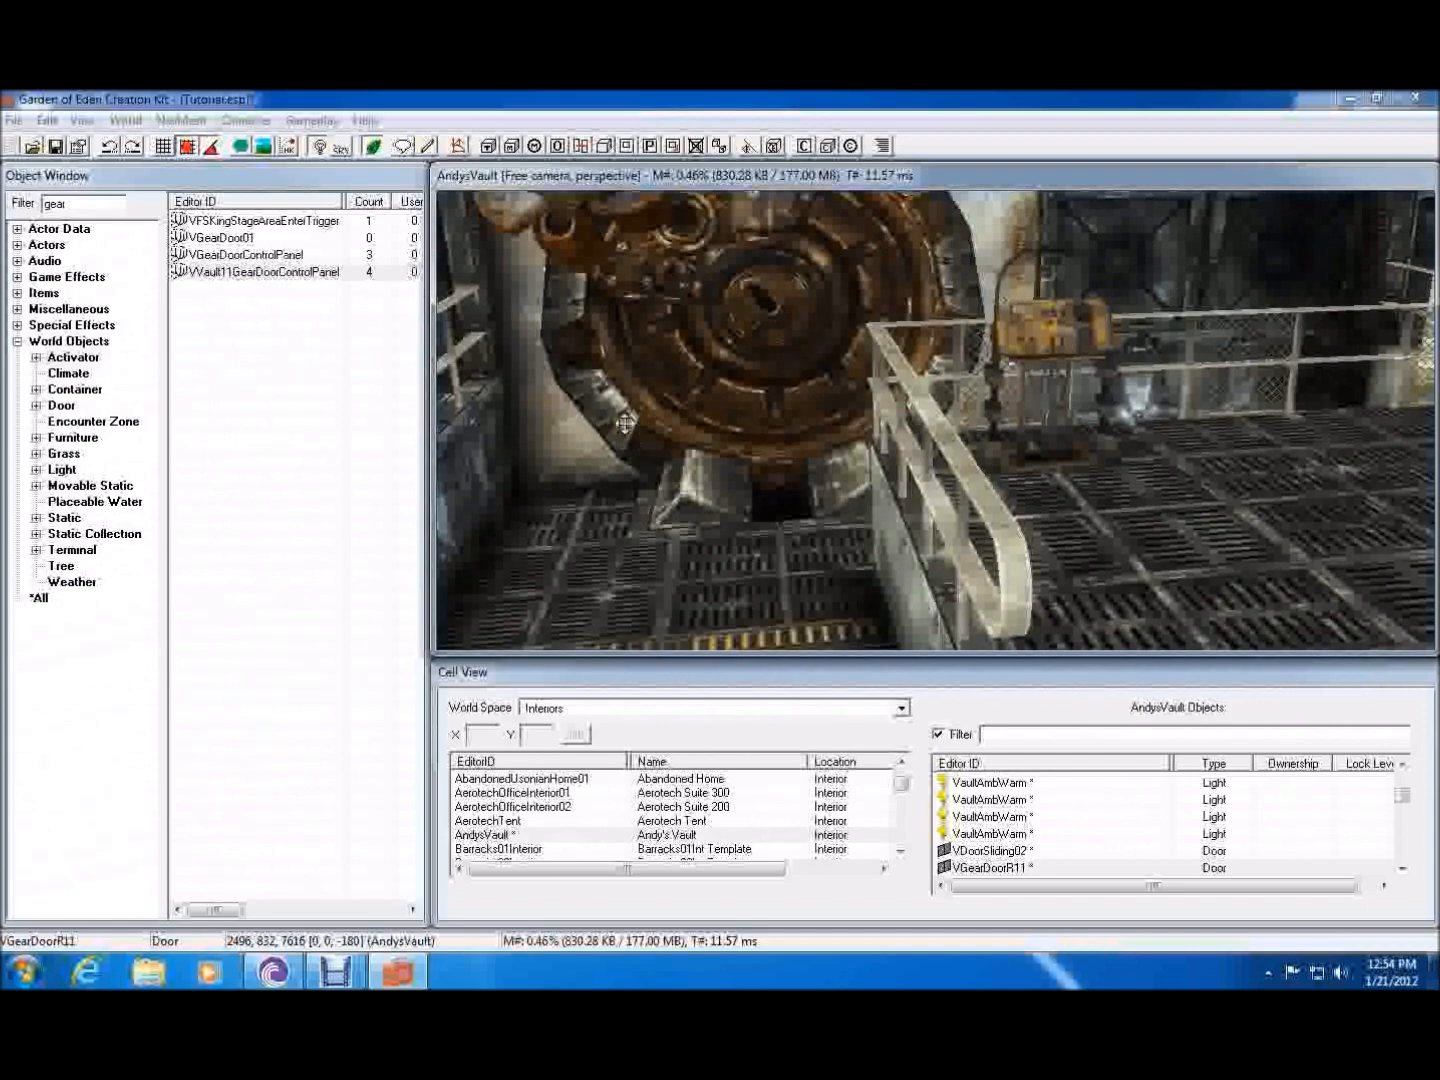
pyautogui.keyDown('shift'); pyautogui.moveTo(753, 329); pyautogui.dragTo(820, 355, button='middle'); pyautogui.keyUp('shift')
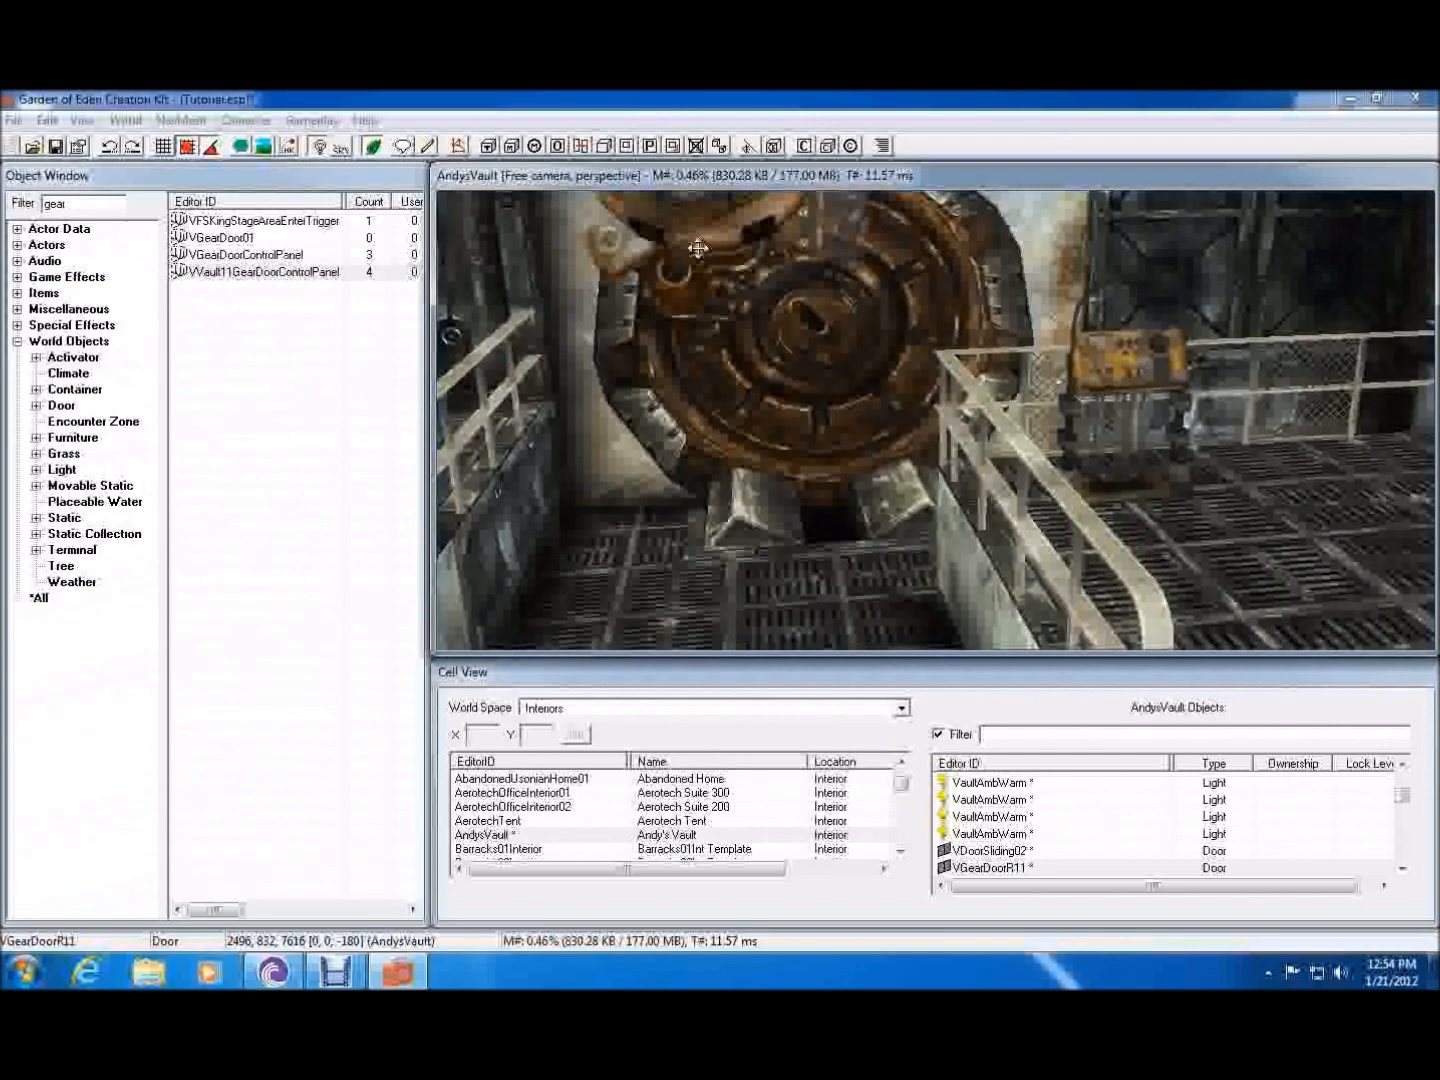
pyautogui.doubleClick(774, 352)
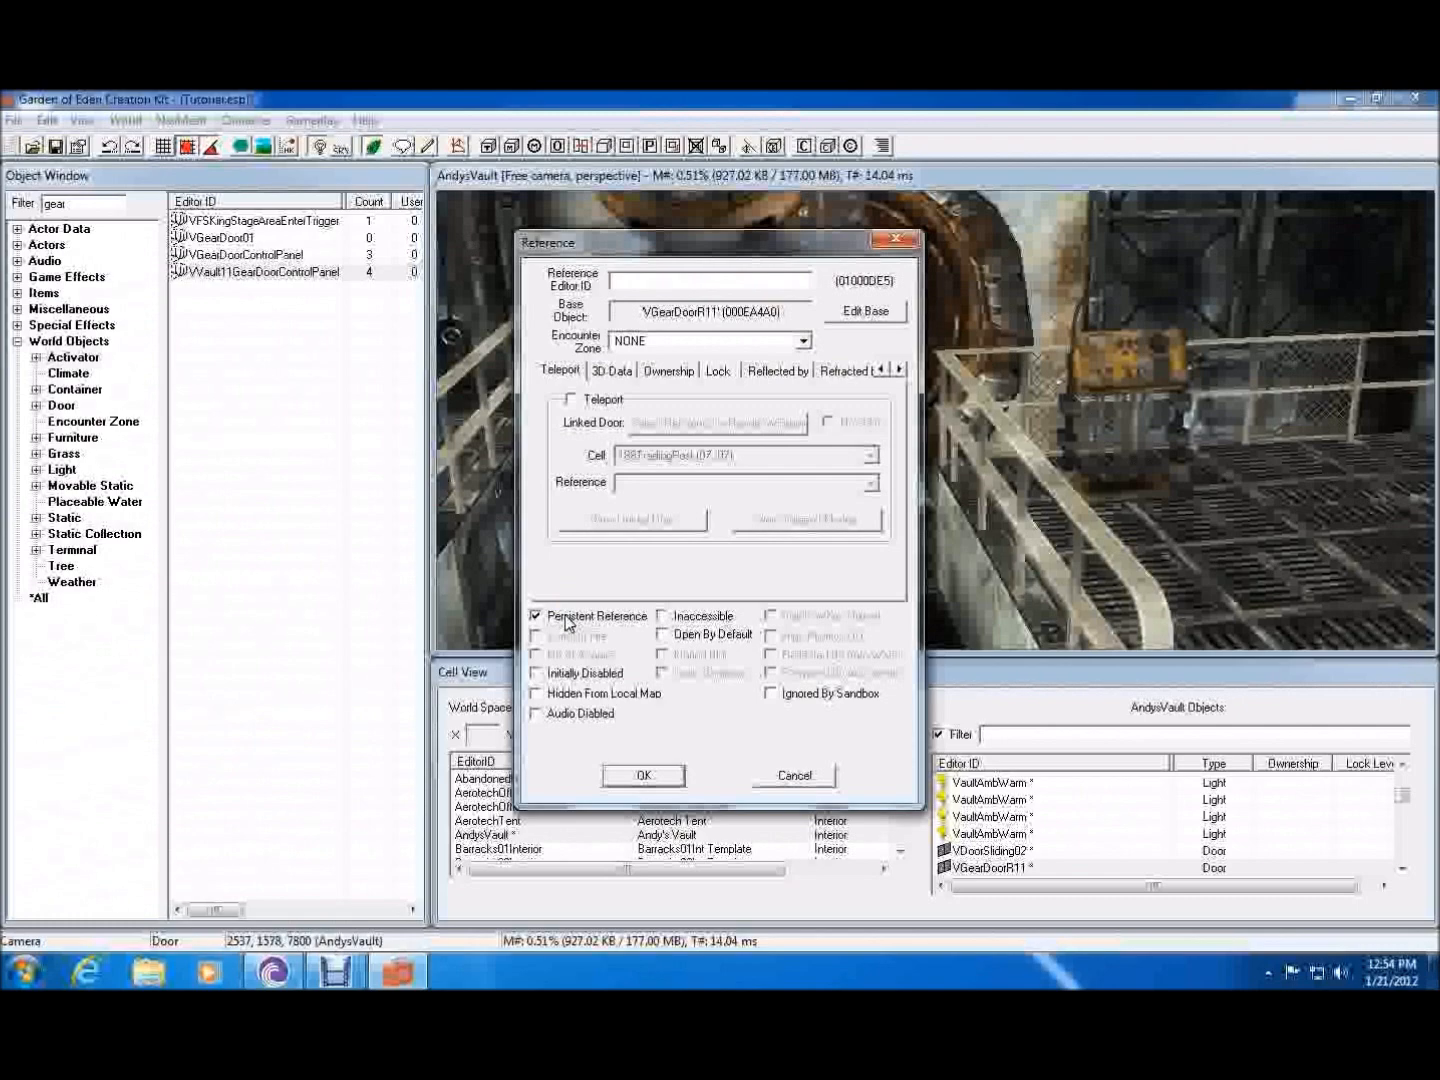
pyautogui.click(644, 777)
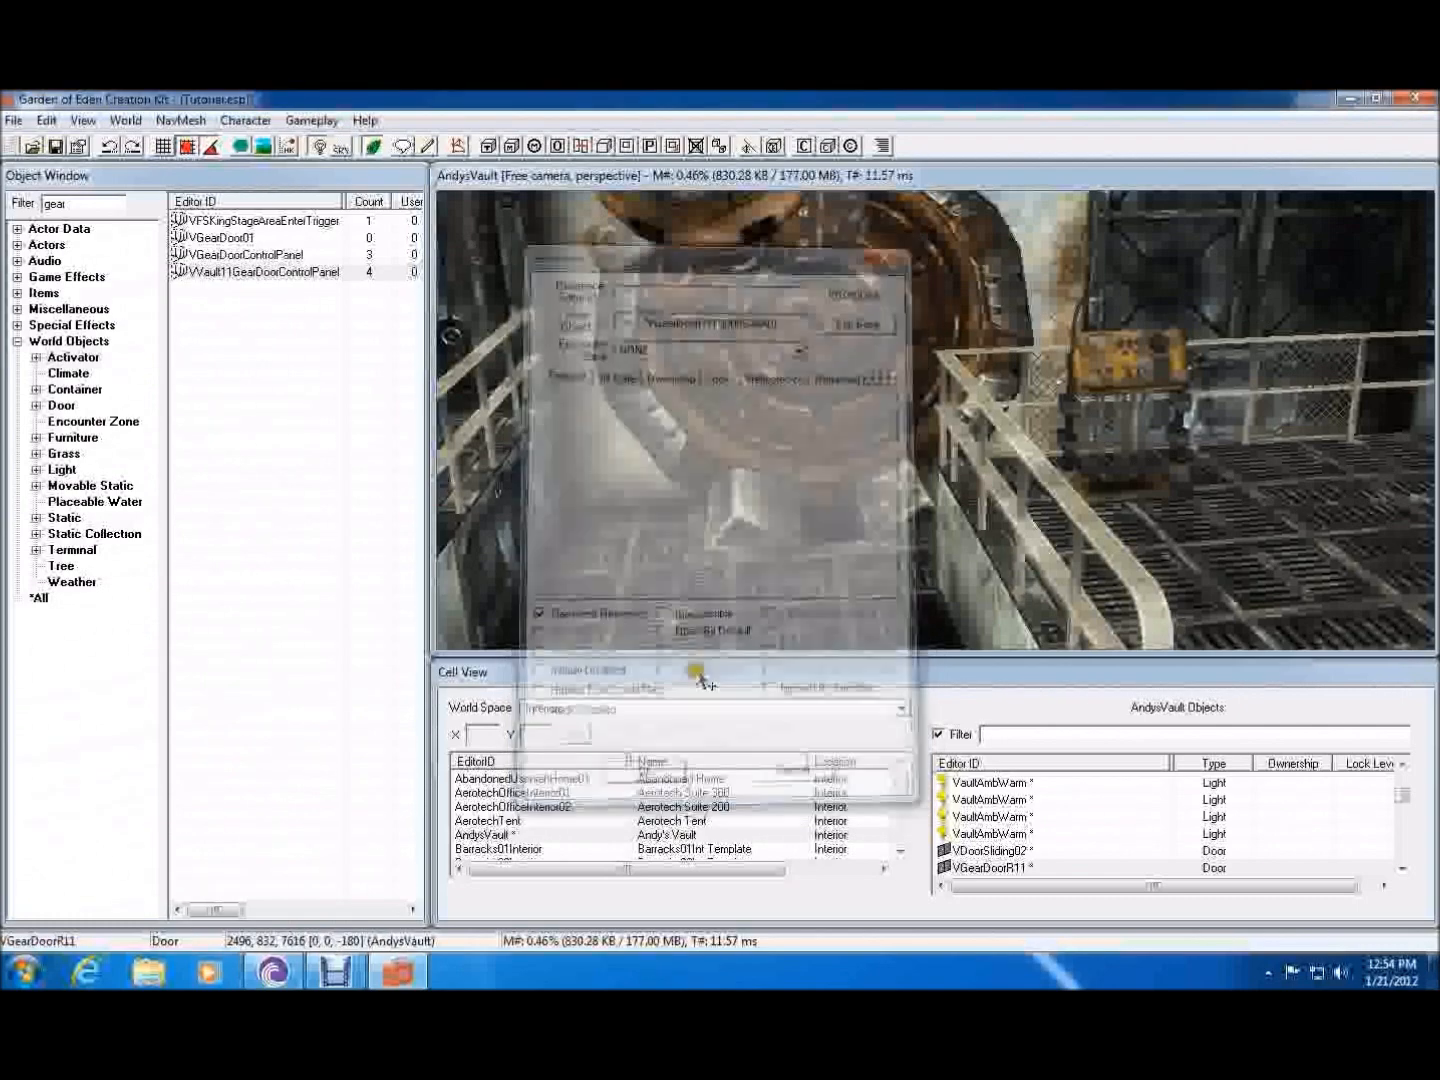
# - Set the inner control panel's linked reference to the VGearDoorR11 door in AndysVault
pyautogui.click(1120, 374)
pyautogui.doubleClick(1121, 374)
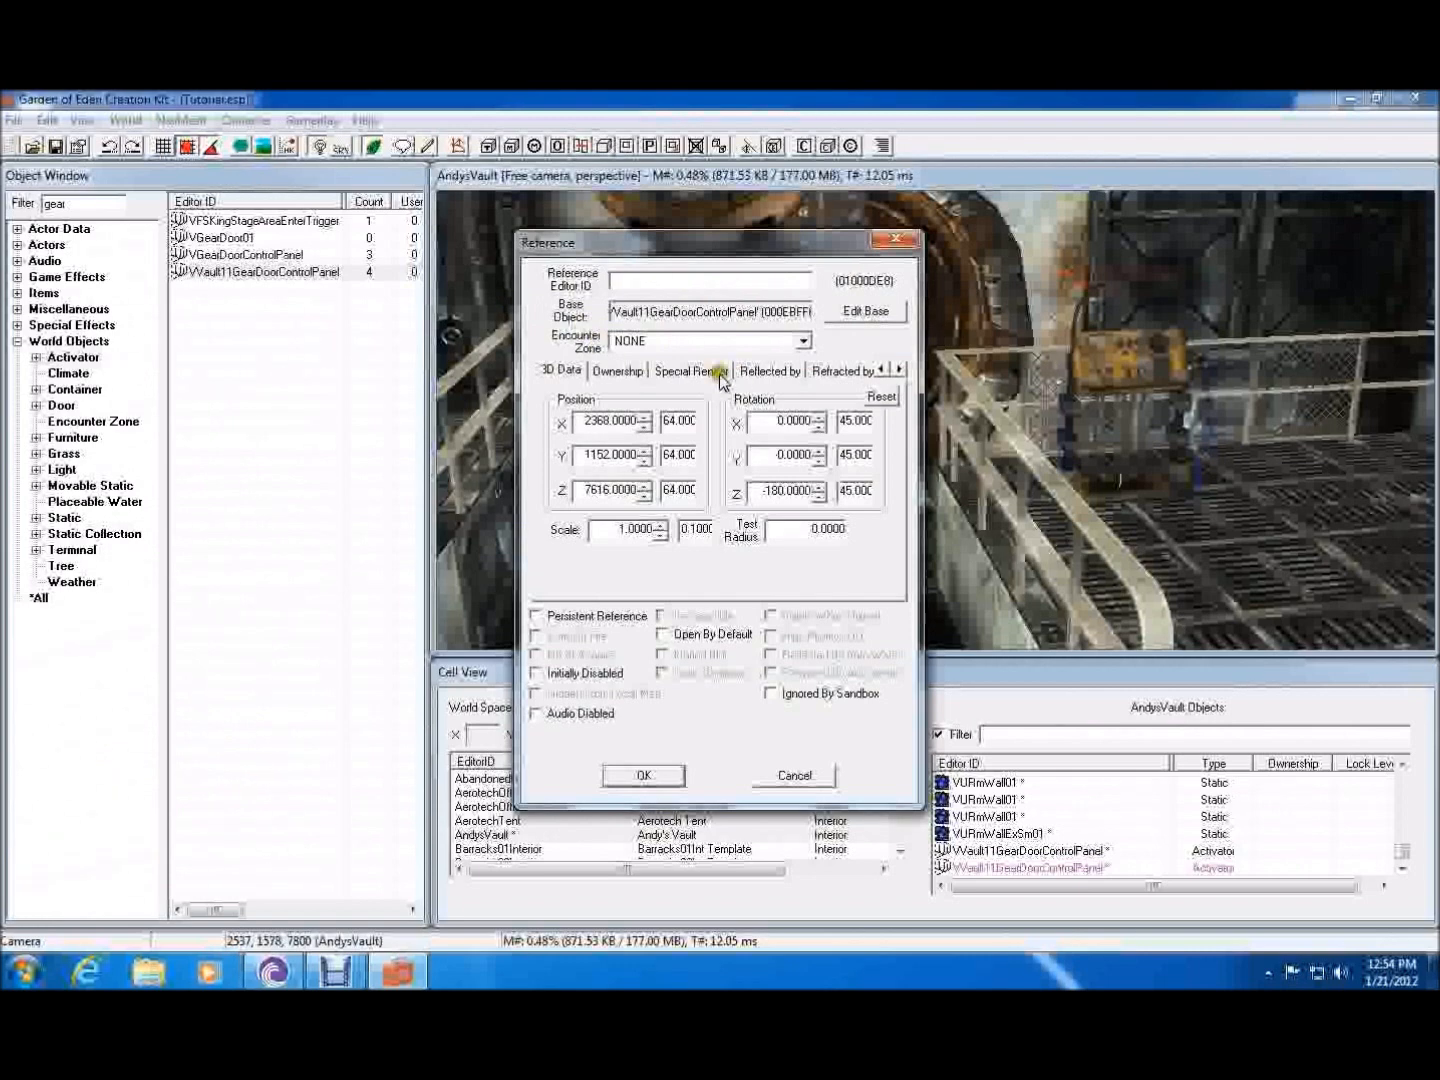
pyautogui.click(904, 371)
pyautogui.click(904, 371)
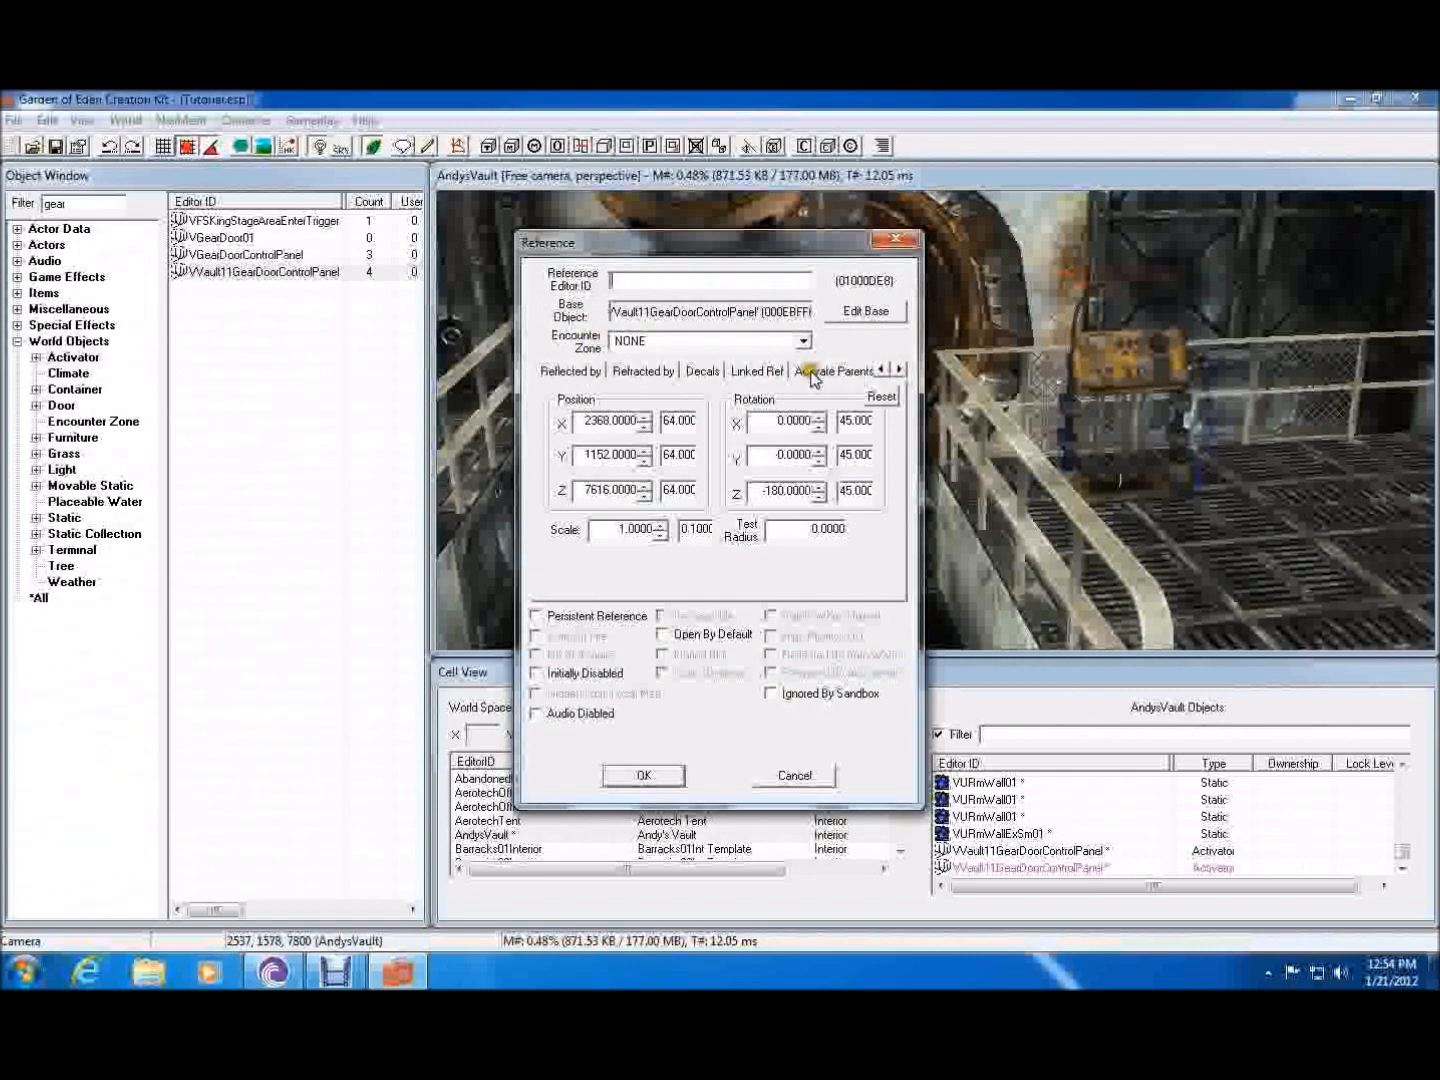
pyautogui.click(758, 371)
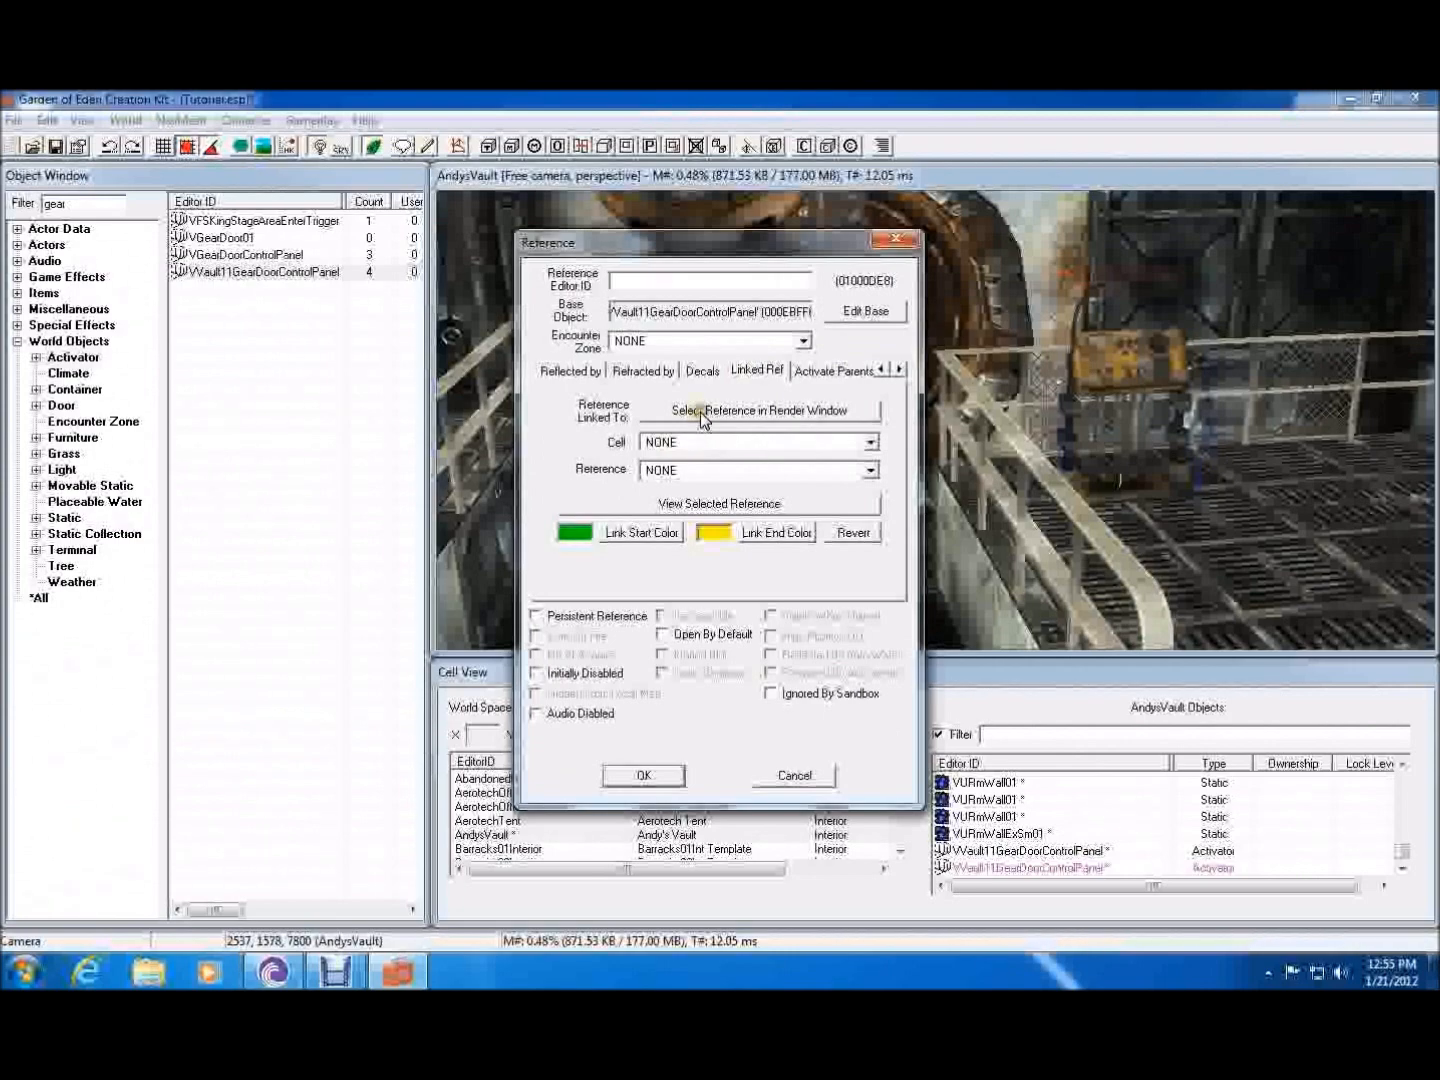
pyautogui.click(701, 413)
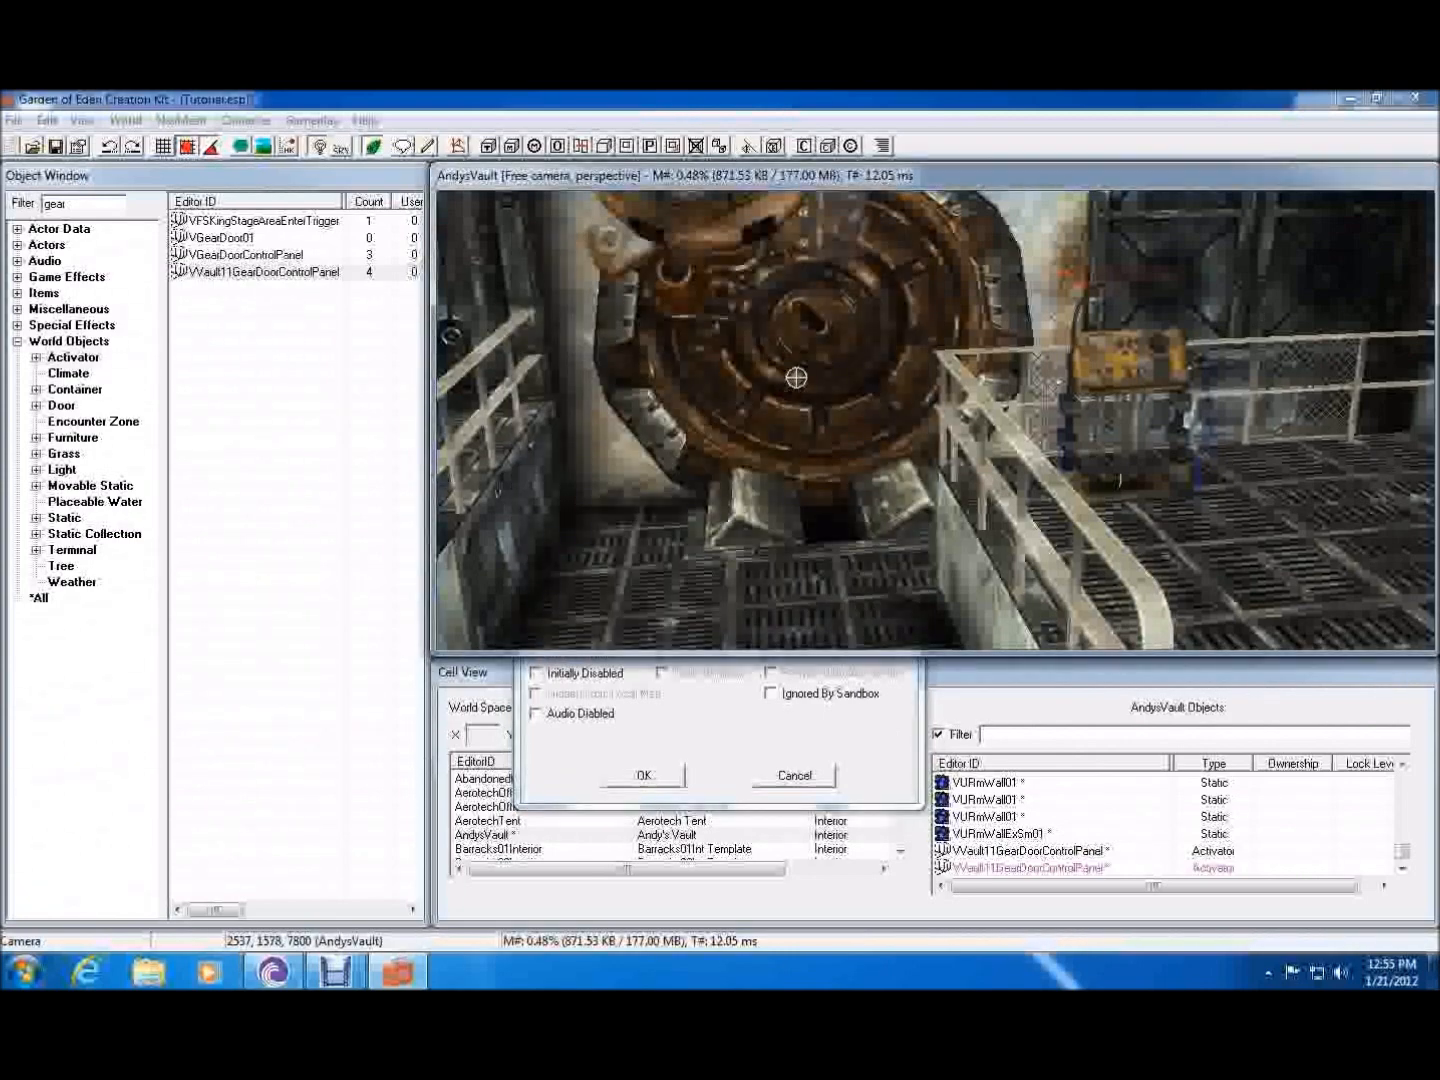
pyautogui.click(796, 311)
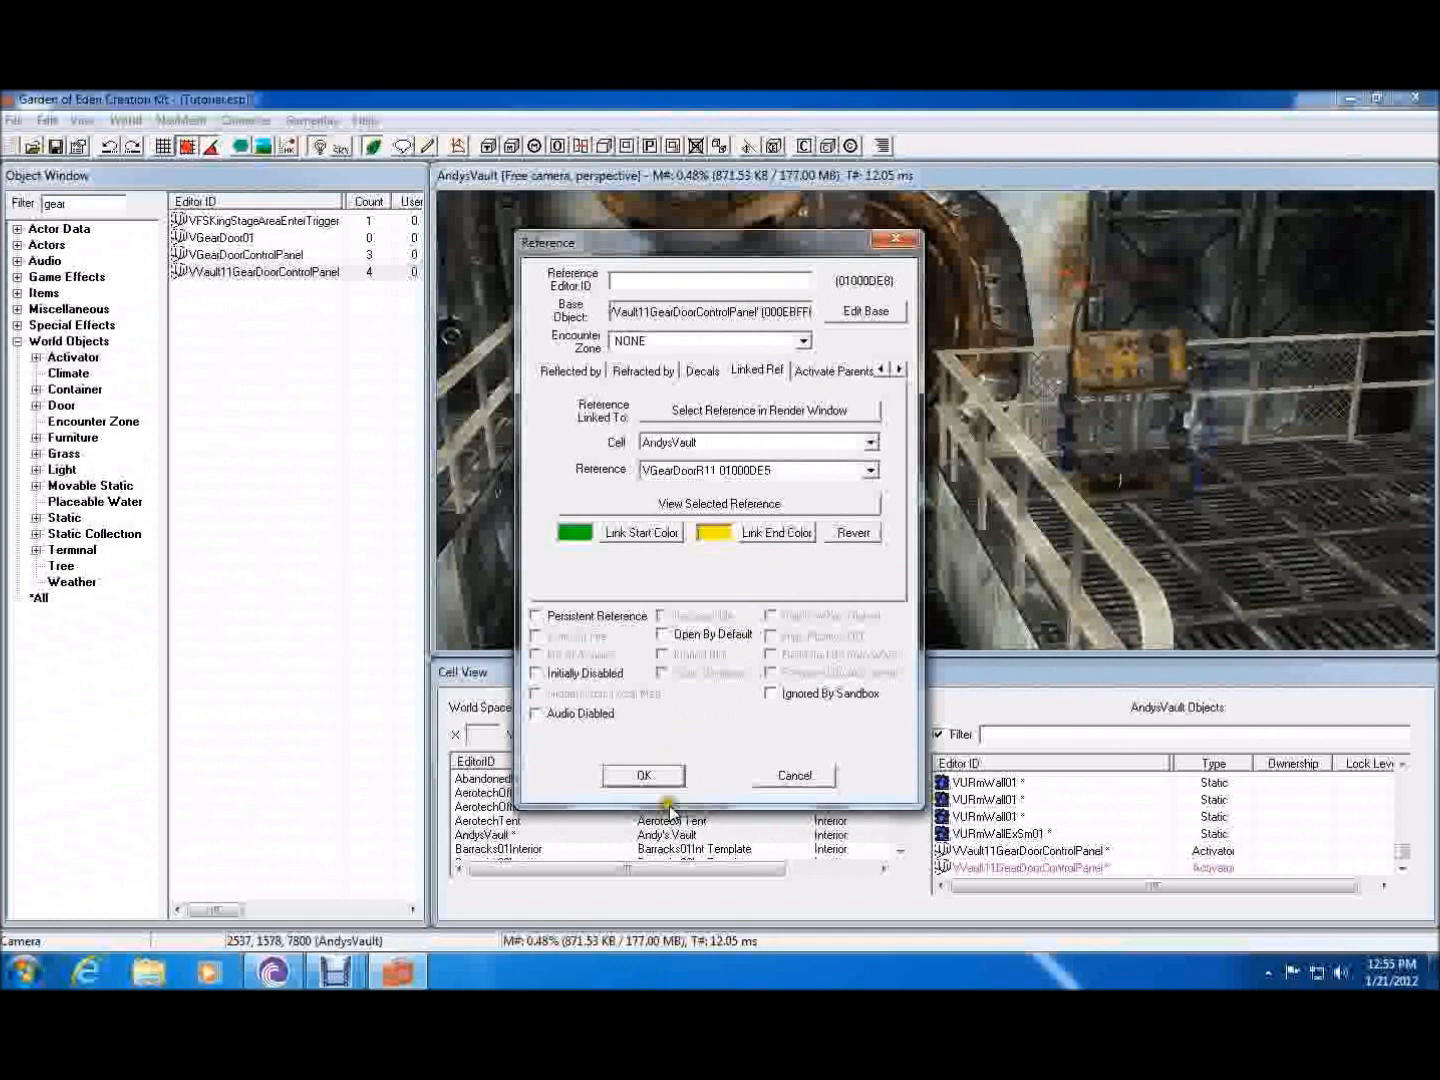
pyautogui.click(645, 775)
# - Set the outer control panel's linked reference to the same gear door
pyautogui.scroll(3, 849, 496)
pyautogui.click(848, 493)
pyautogui.keyDown('shift'); pyautogui.moveTo(848, 492); pyautogui.dragTo(1175, 265, button='middle'); pyautogui.keyUp('shift')
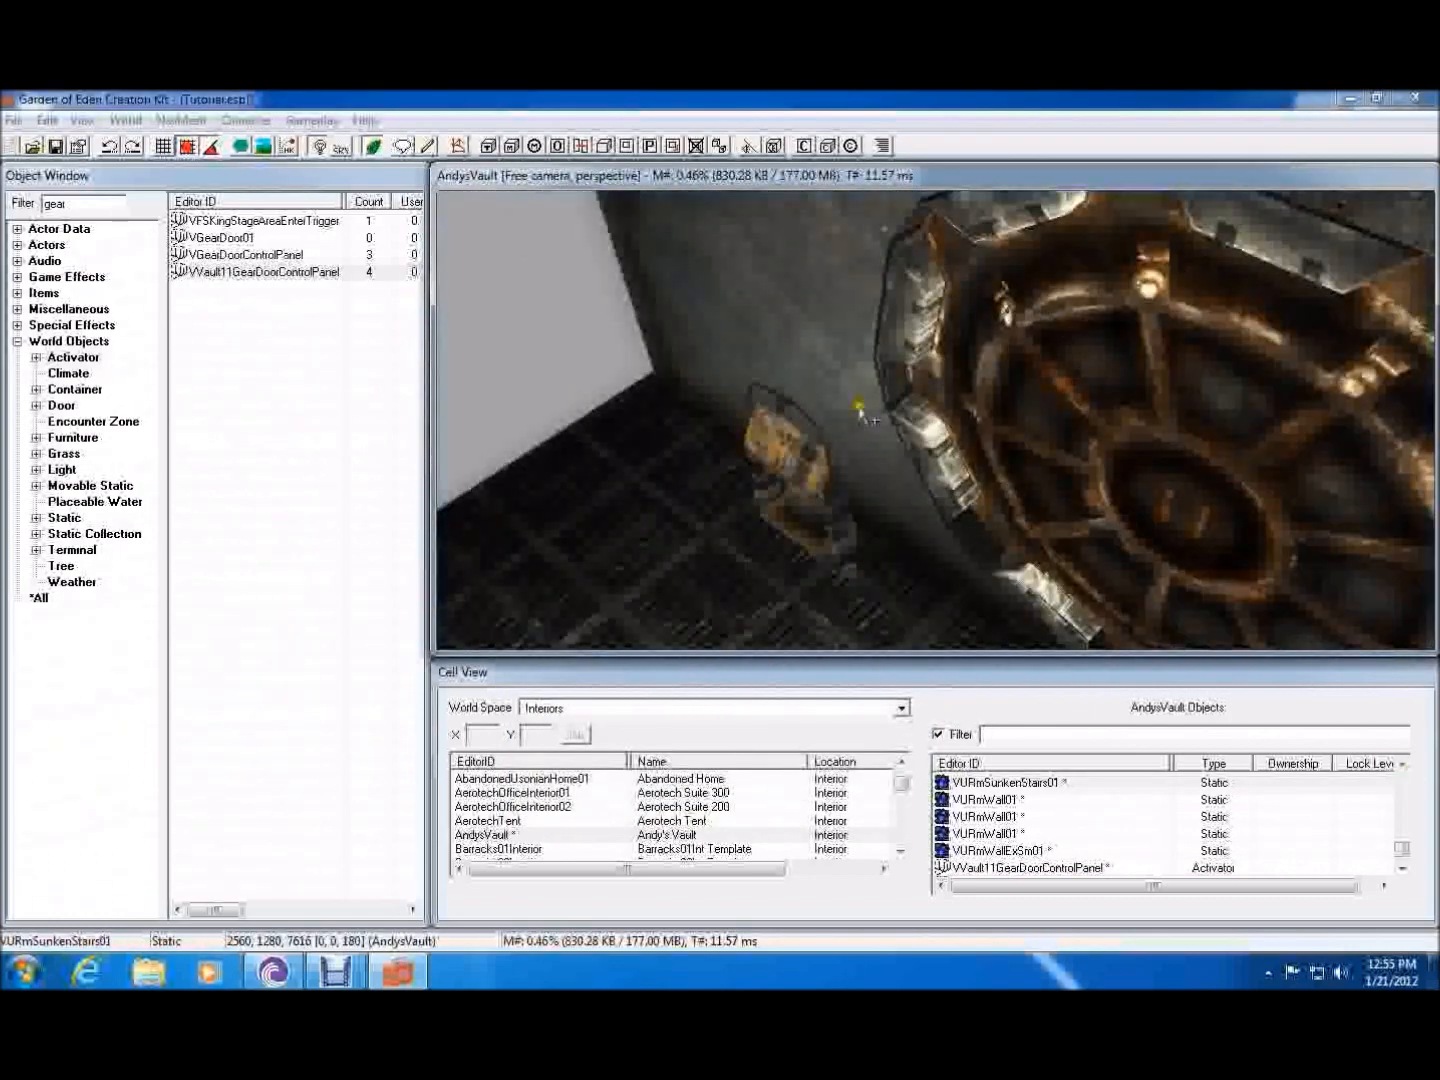
pyautogui.click(766, 452)
pyautogui.doubleClick(776, 440)
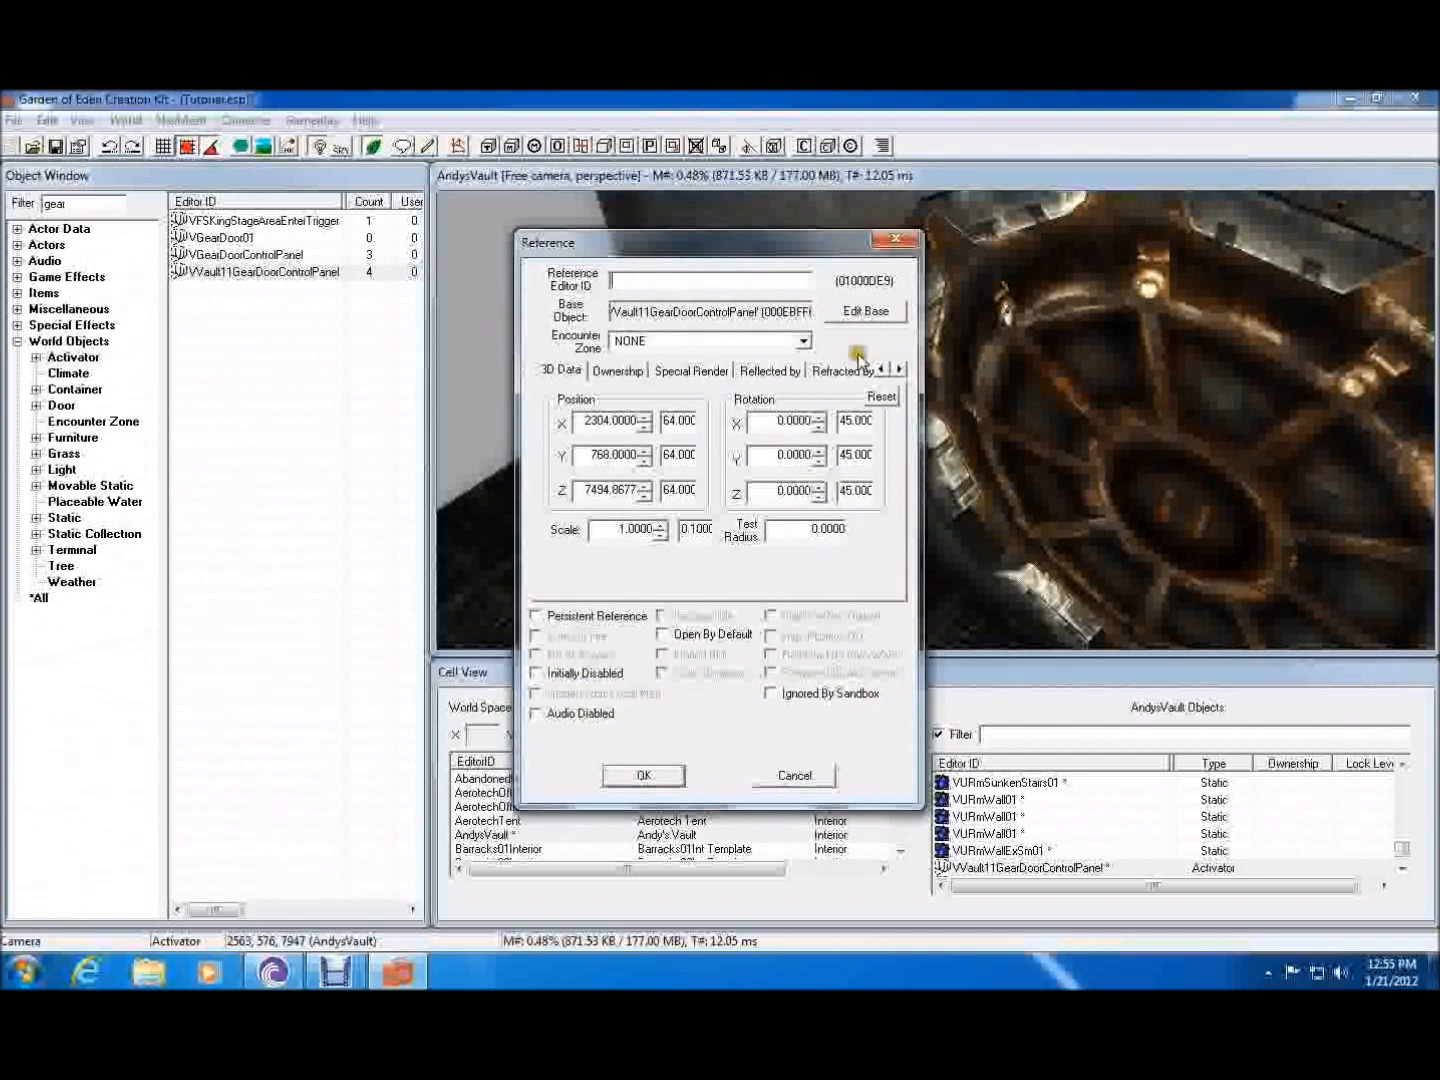
pyautogui.click(899, 371)
pyautogui.click(899, 371)
pyautogui.click(899, 372)
pyautogui.click(758, 372)
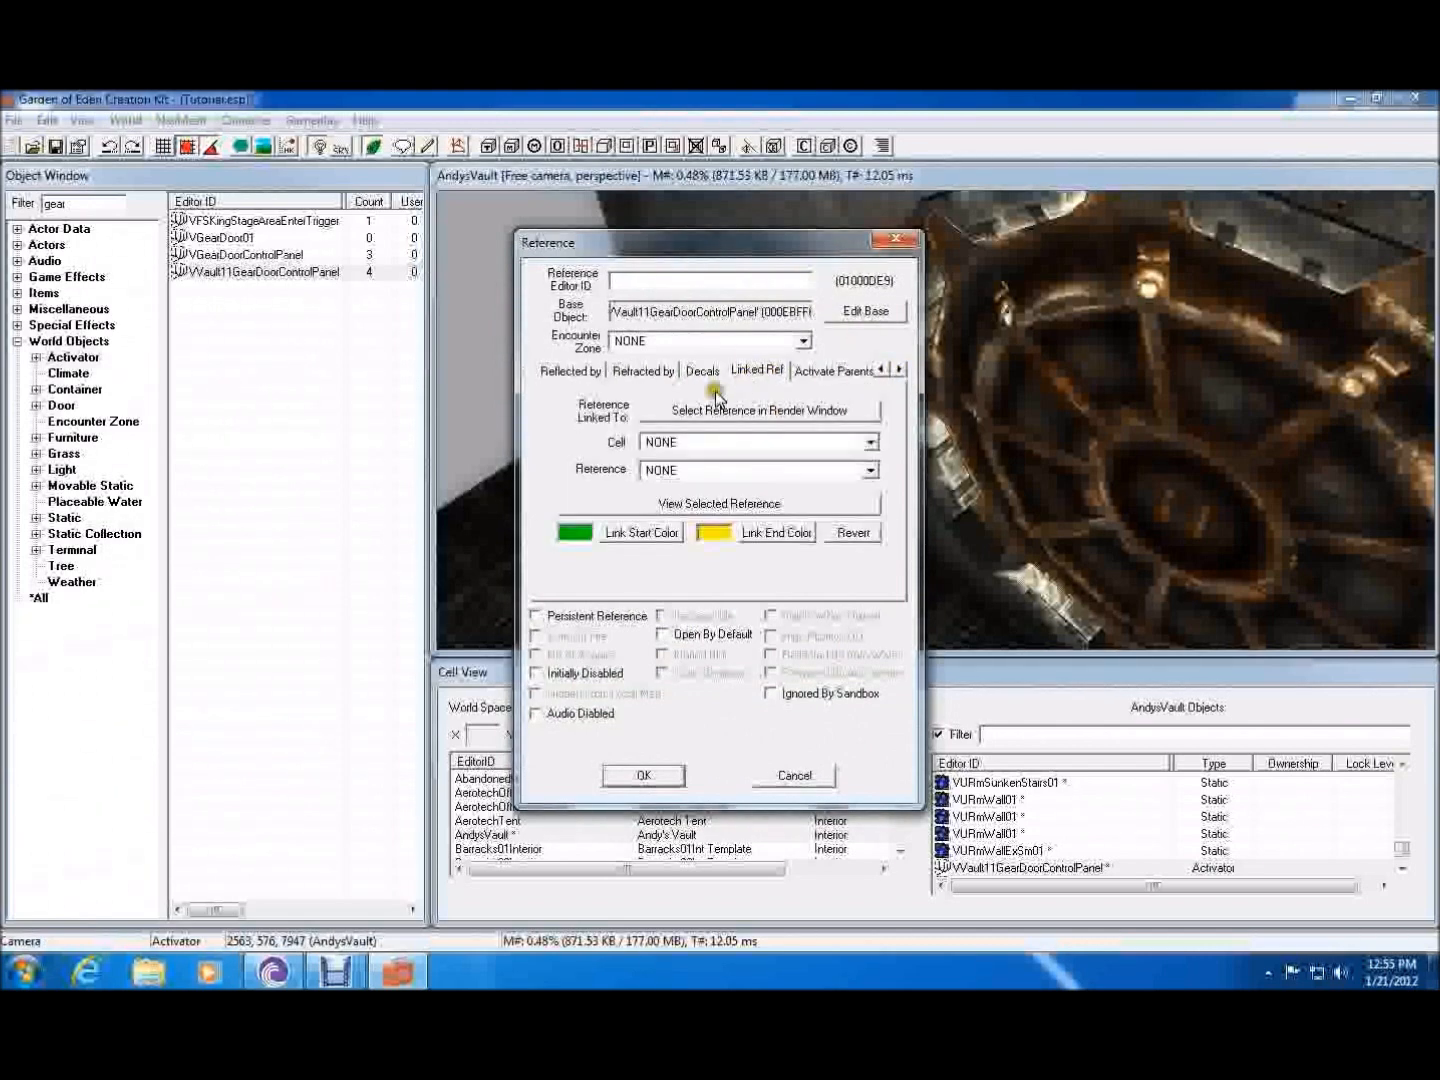
pyautogui.click(815, 398)
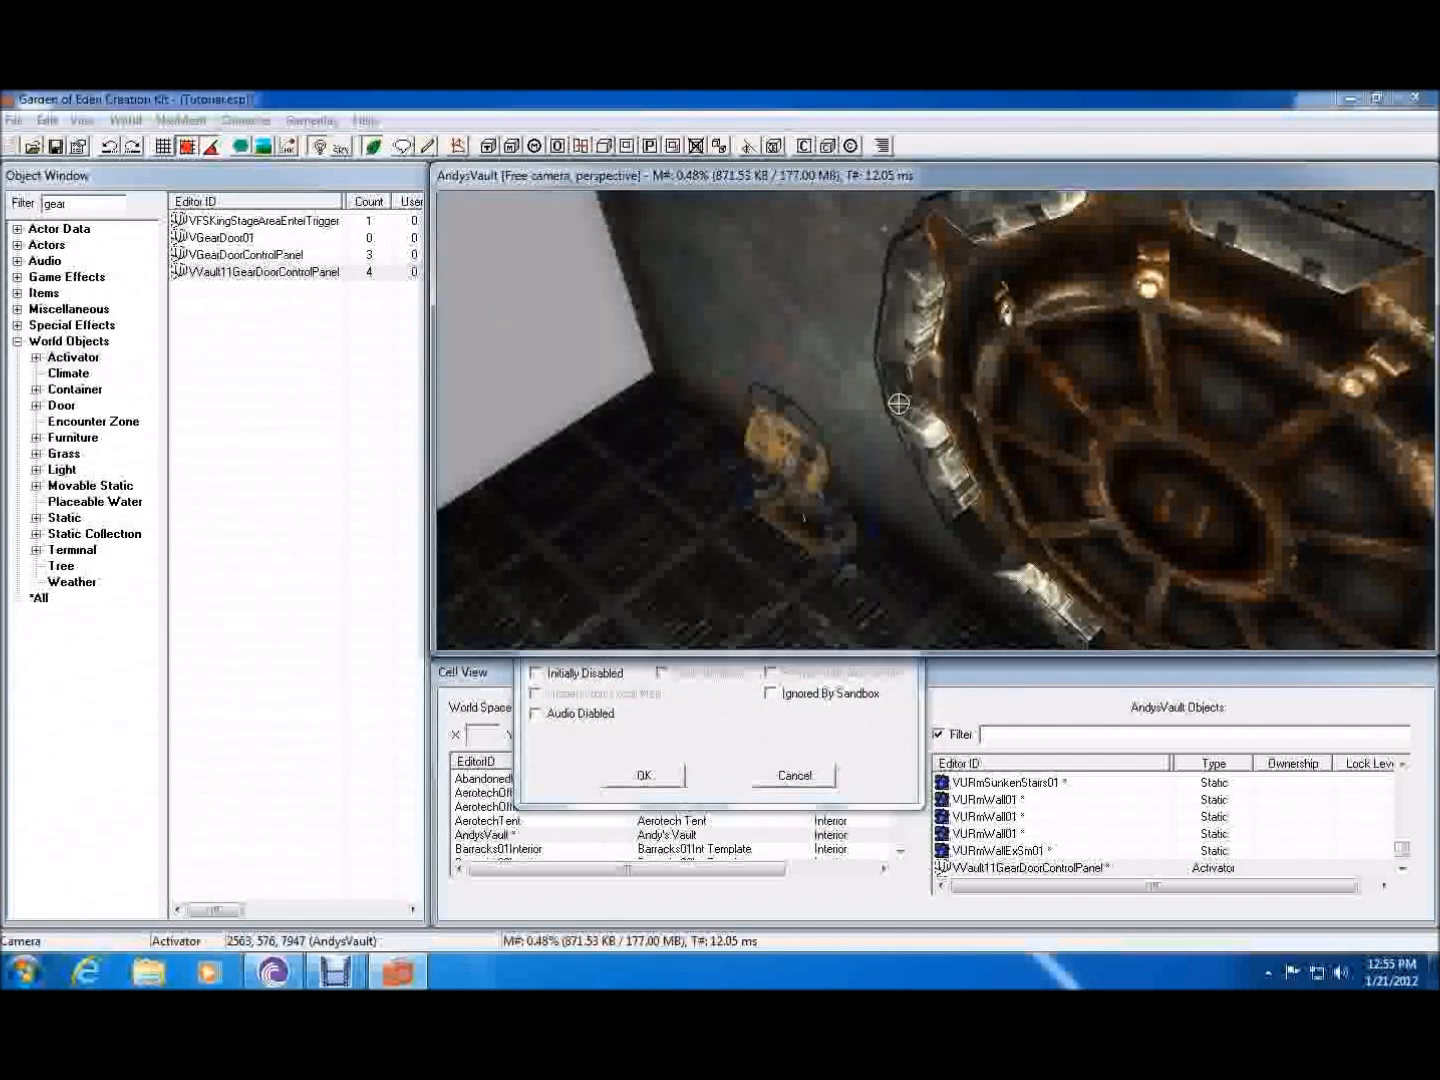
pyautogui.click(1188, 455)
pyautogui.click(652, 777)
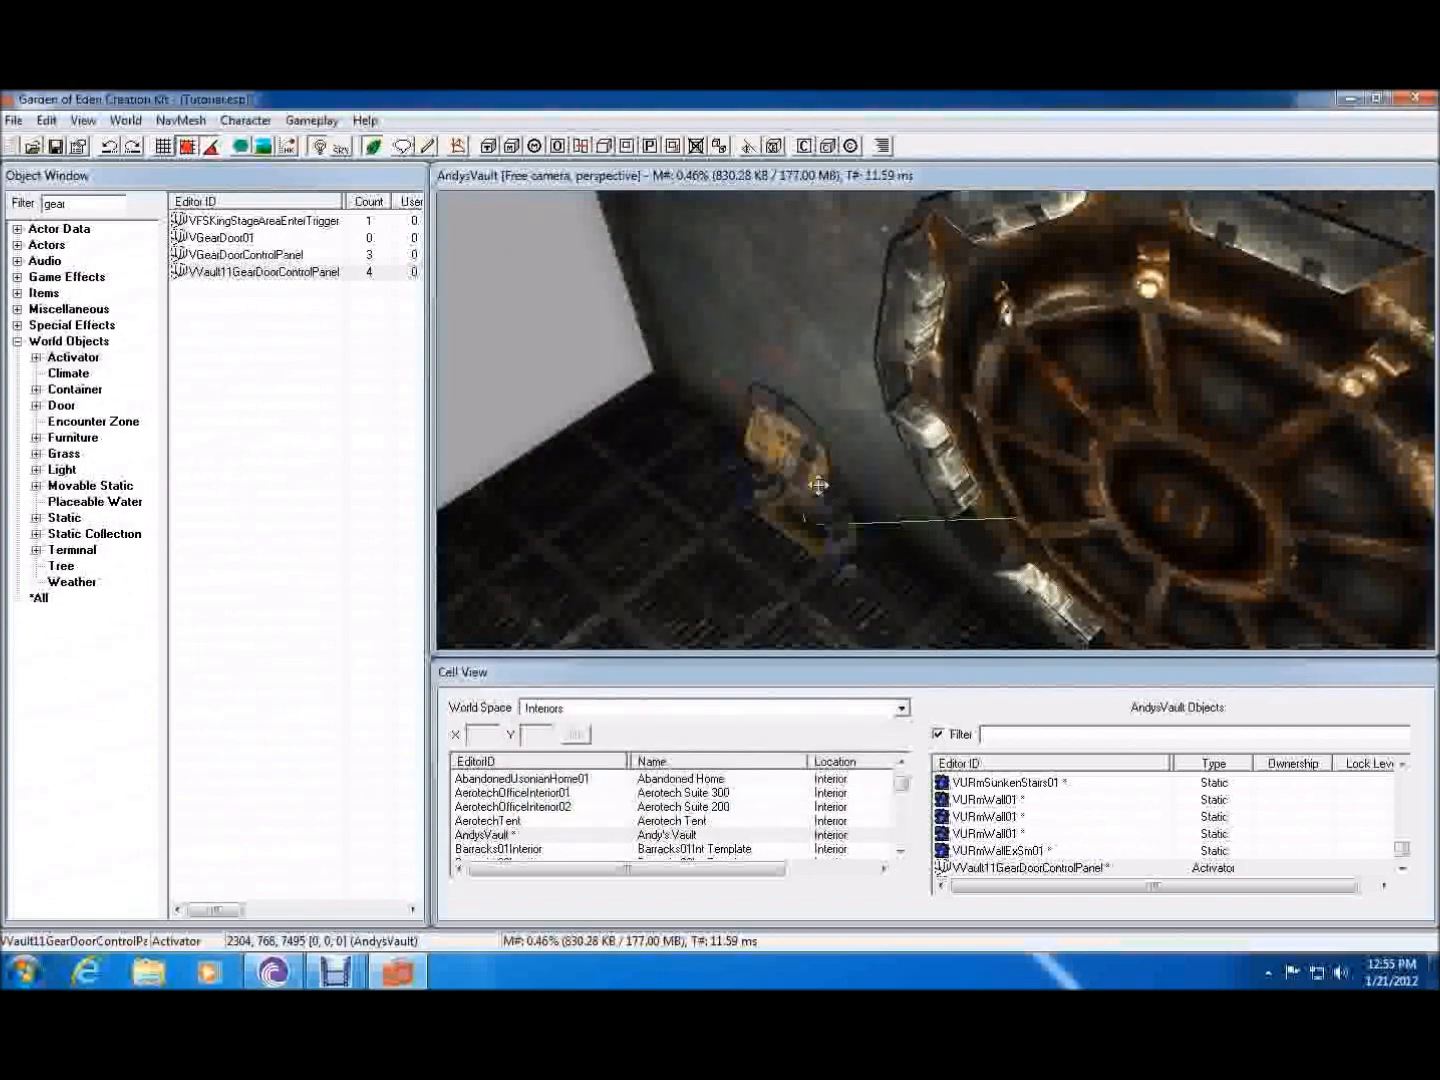
# - Save the plugin with both control panels linked to the gear door
pyautogui.scroll(-3, 1163, 388)
pyautogui.keyDown('shift'); pyautogui.moveTo(1163, 388); pyautogui.dragTo(1163, 341, button='middle'); pyautogui.keyUp('shift')
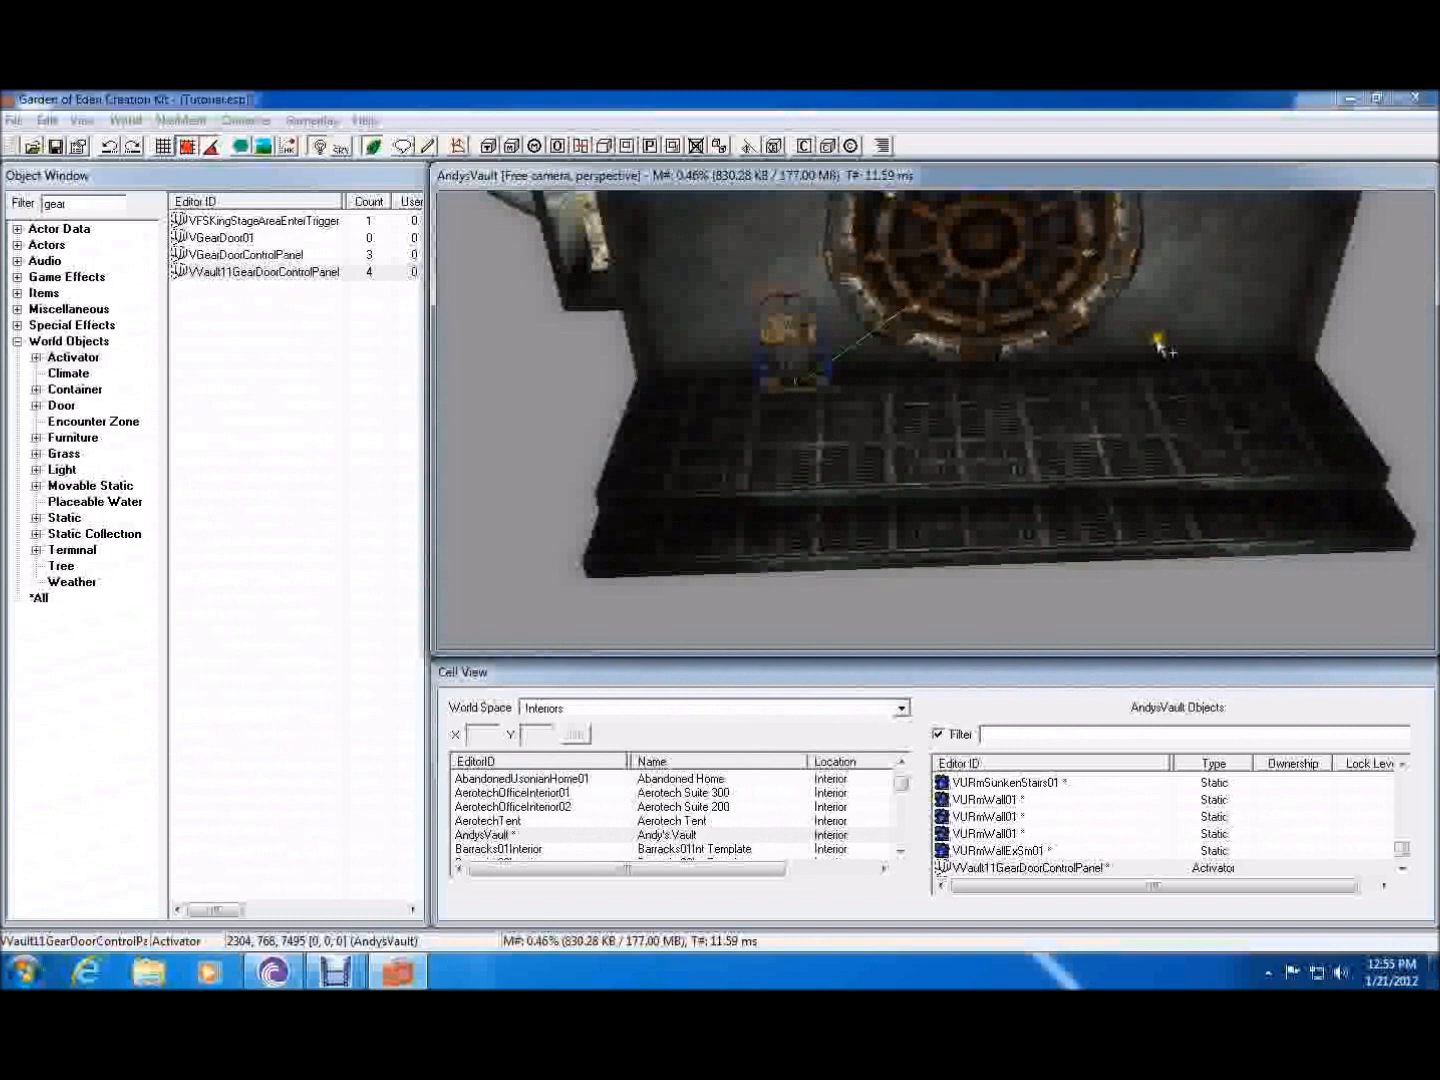
pyautogui.click(55, 148)
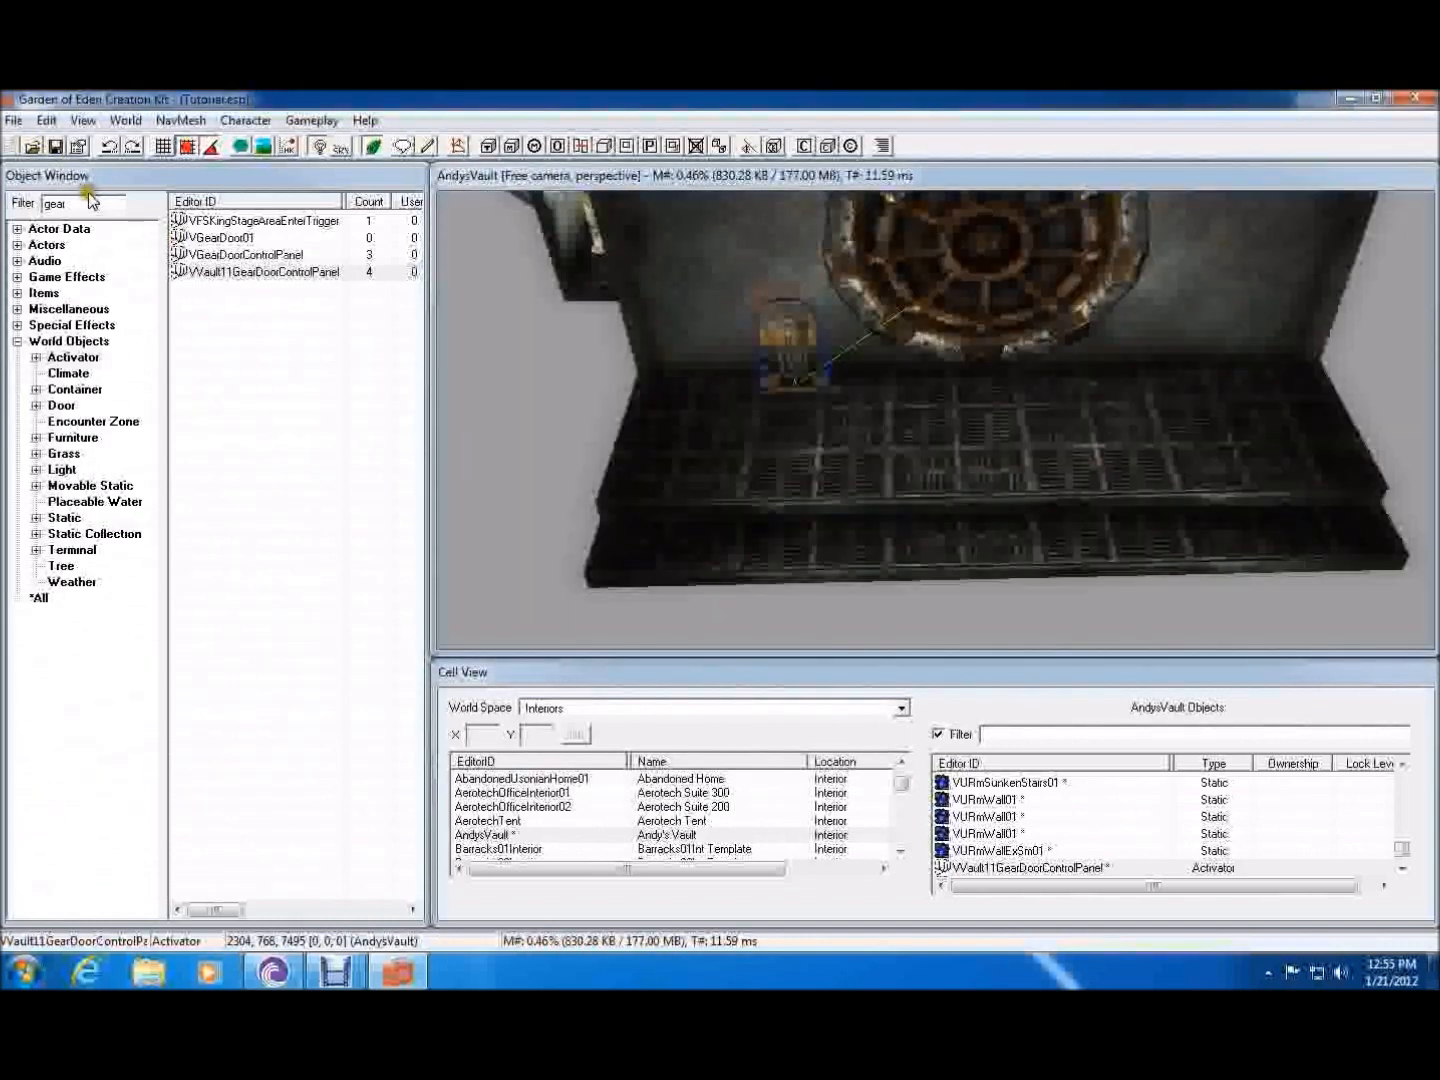
# - Load the Vault11a interior cell from the cell list and view one of its AbraxoCleaner items
pyautogui.moveTo(77, 202); pyautogui.dragTo(26, 200)
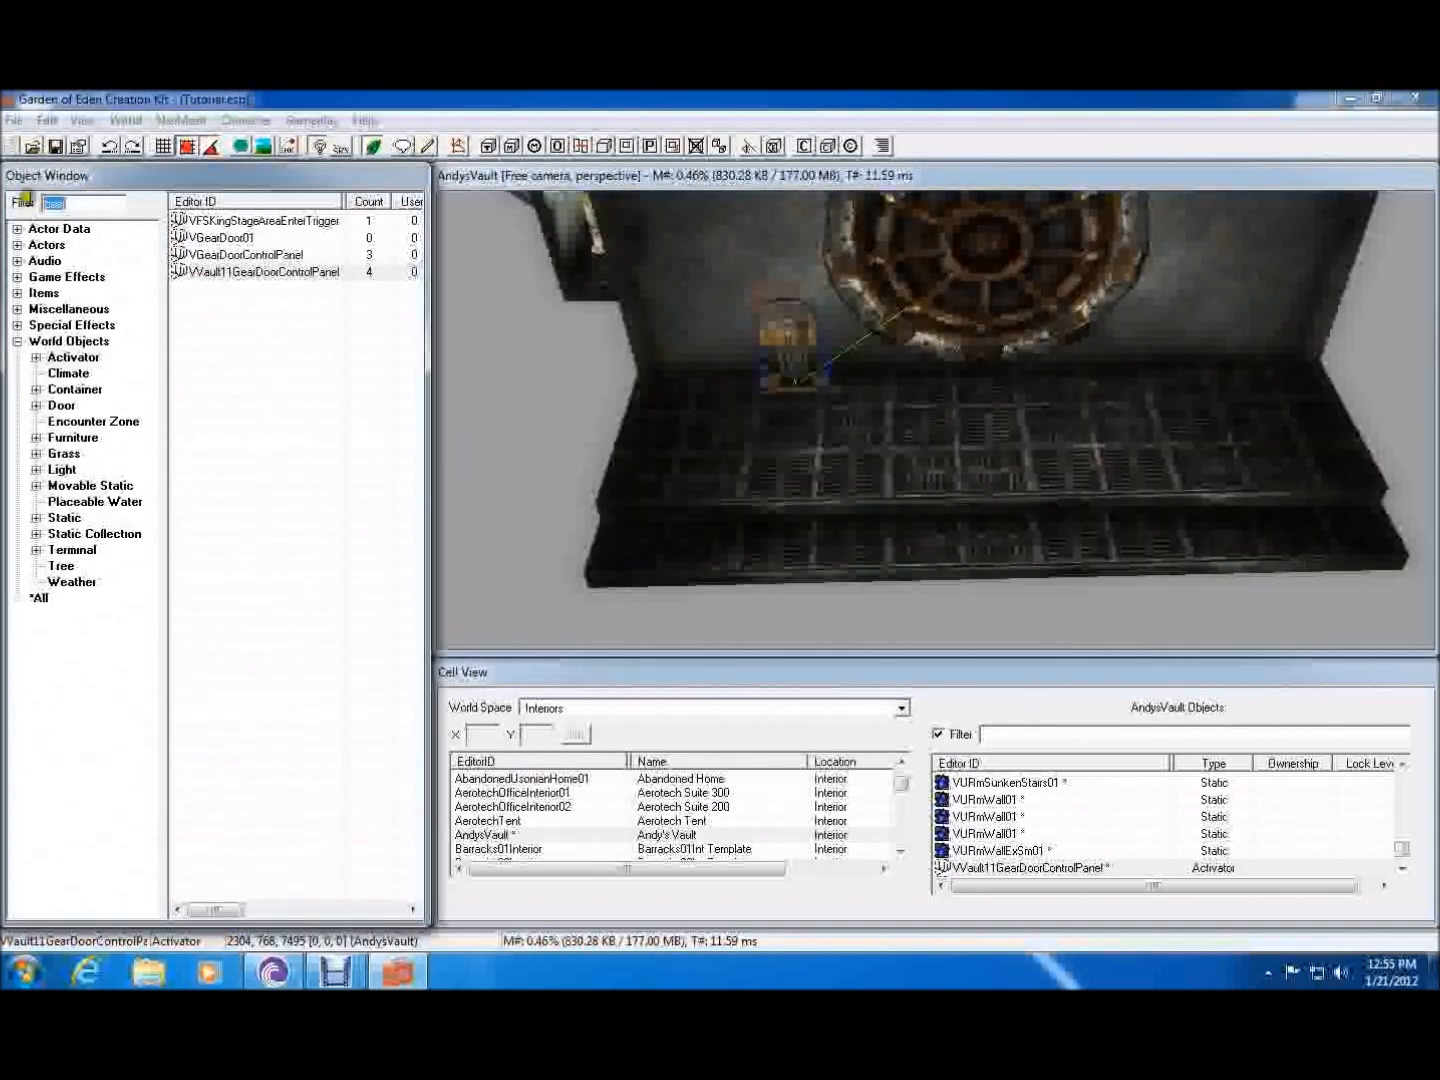
pyautogui.click(536, 810)
pyautogui.press('v')
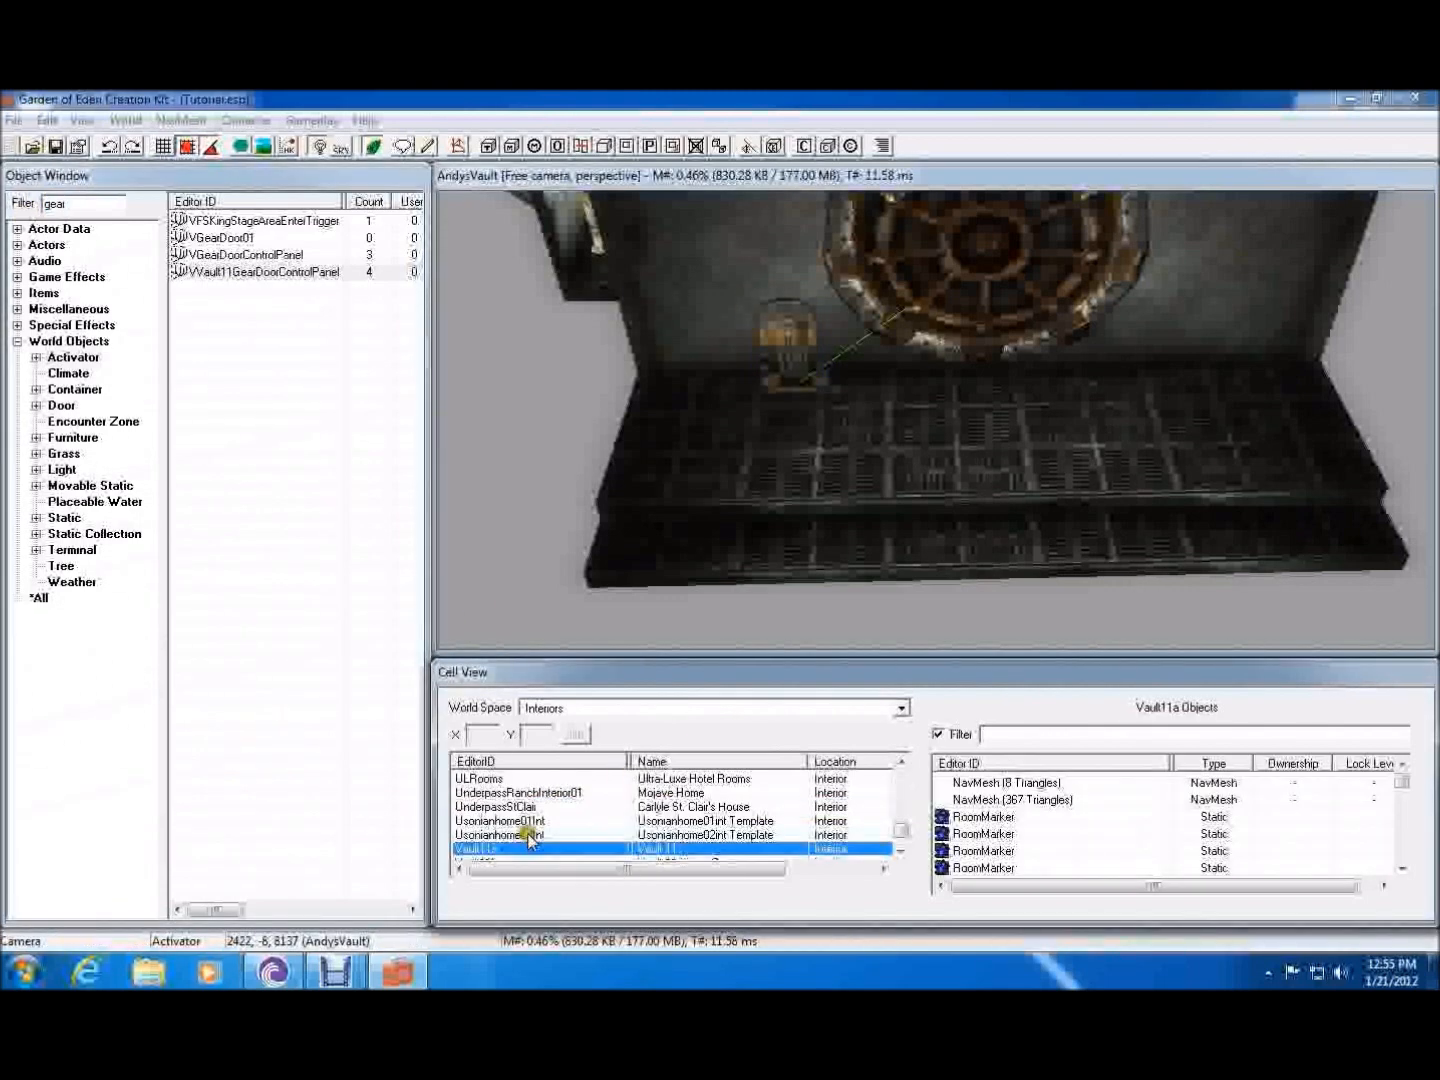
pyautogui.press('Up')
pyautogui.doubleClick(475, 849)
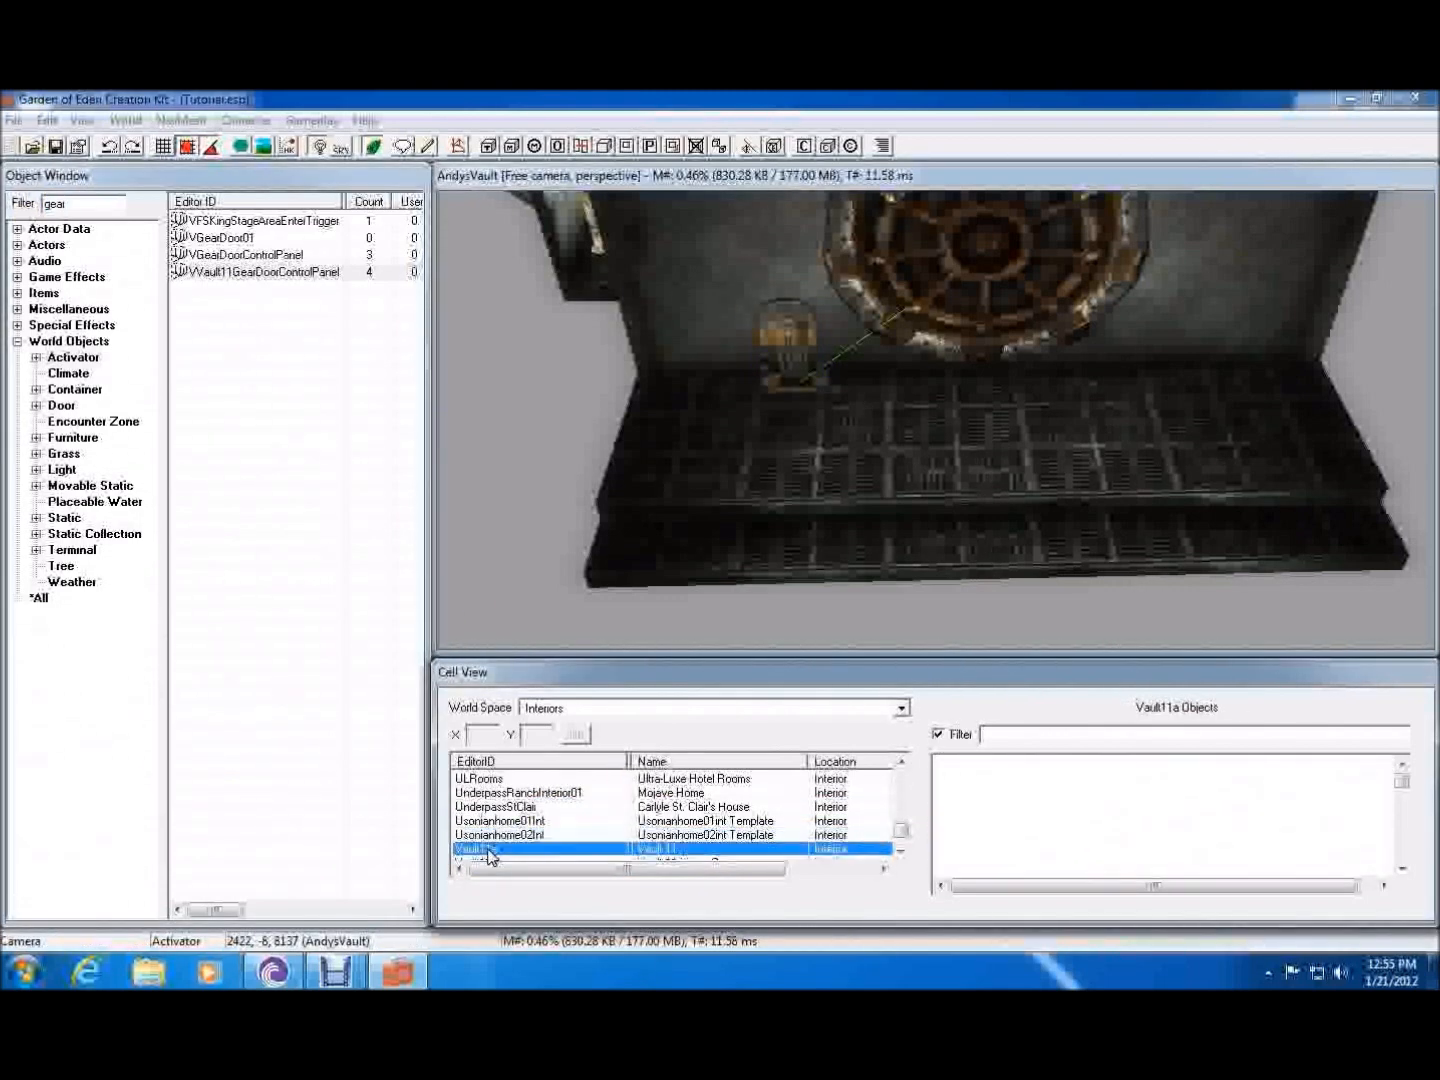
pyautogui.rightClick(988, 833)
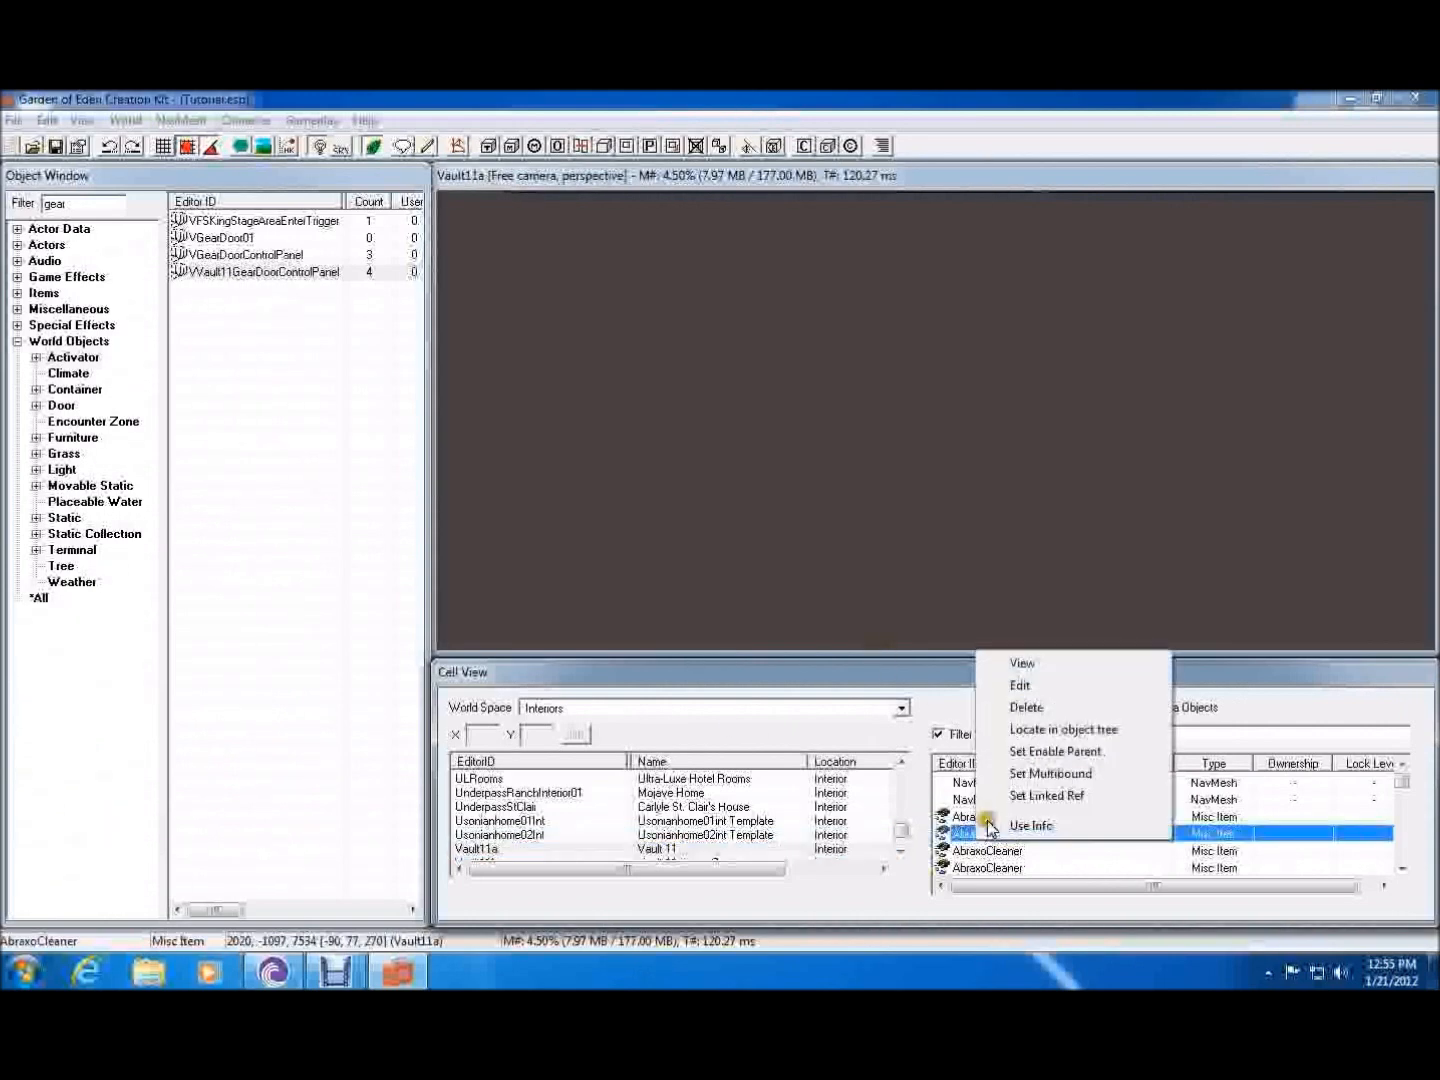
pyautogui.click(1022, 662)
# - Locate the cave tunnel outside Vault11a's gear door and view the reference properties of its CaveHallRamp03 piece
pyautogui.scroll(-10, 931, 505)
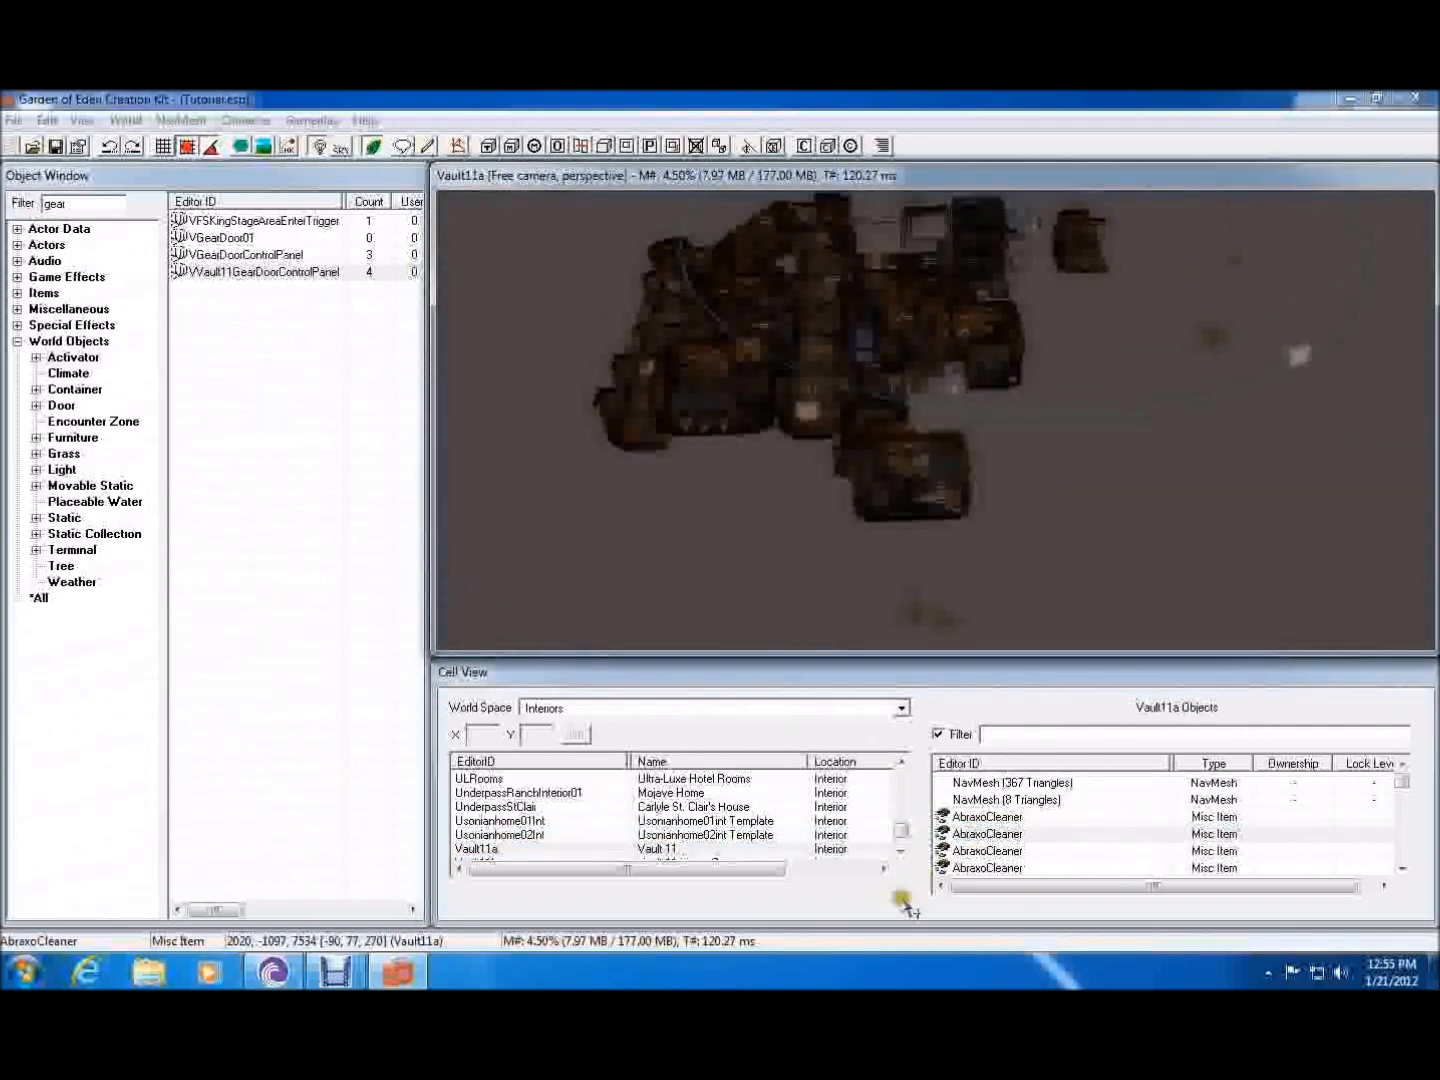
pyautogui.moveTo(903, 897); pyautogui.dragTo(932, 851, button='middle')
pyautogui.moveTo(961, 321); pyautogui.dragTo(905, 373, button='middle')
pyautogui.click(897, 273)
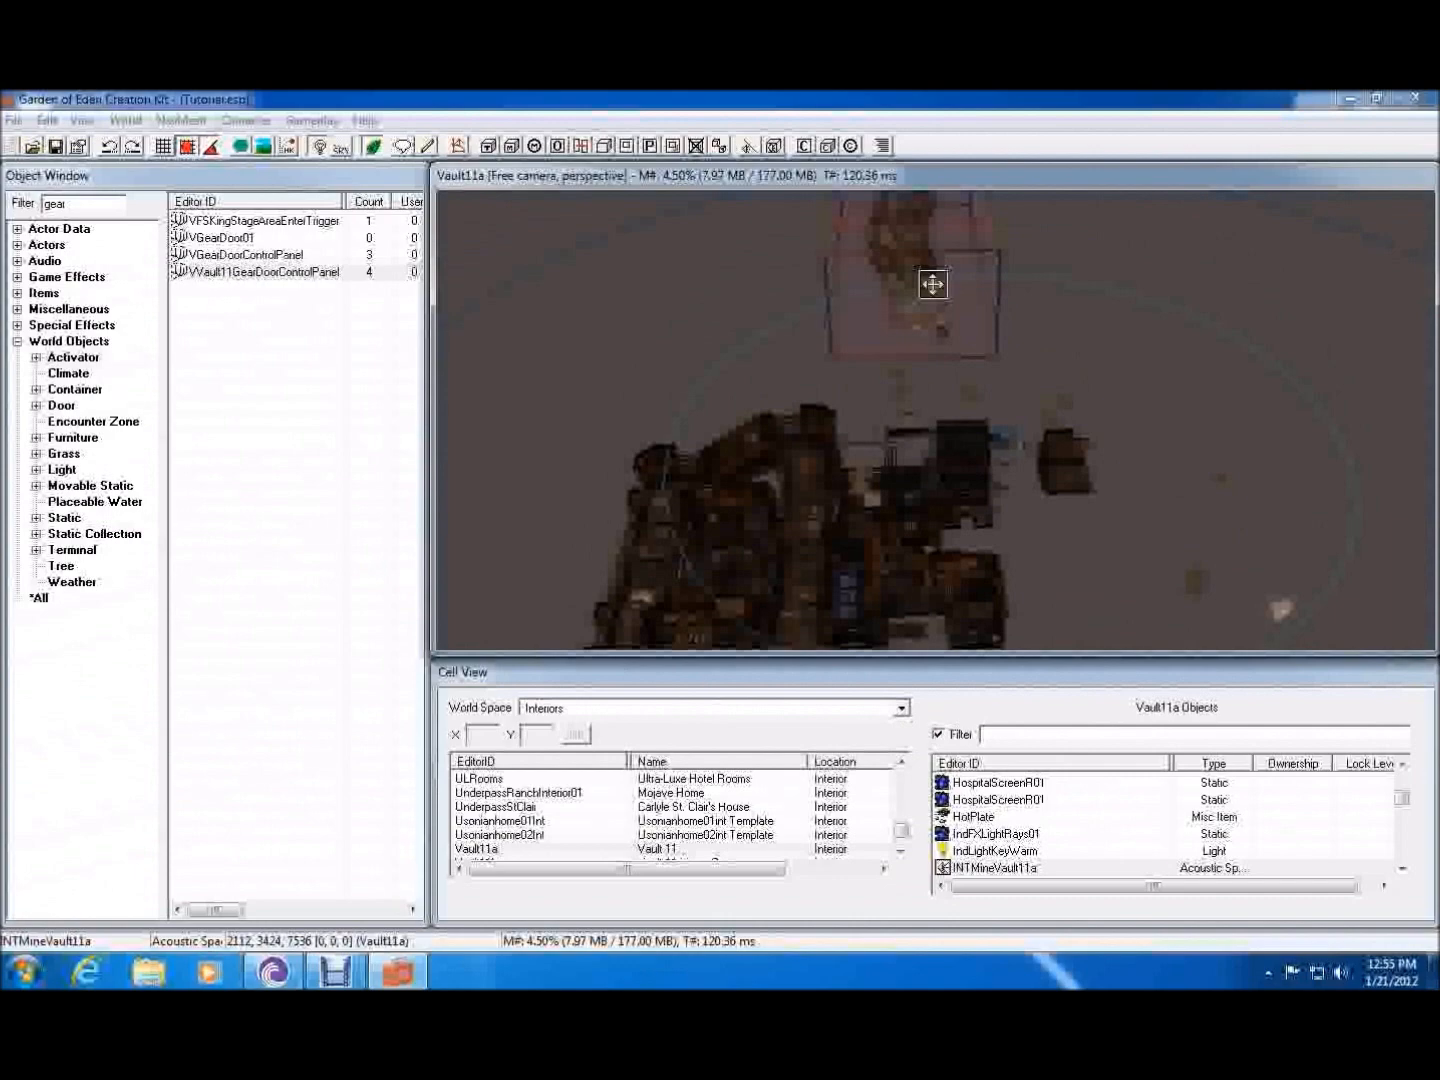
pyautogui.press('t')
pyautogui.scroll(4, 894, 296)
pyautogui.keyDown('shift'); pyautogui.moveTo(958, 395); pyautogui.dragTo(905, 489, button='middle'); pyautogui.keyUp('shift')
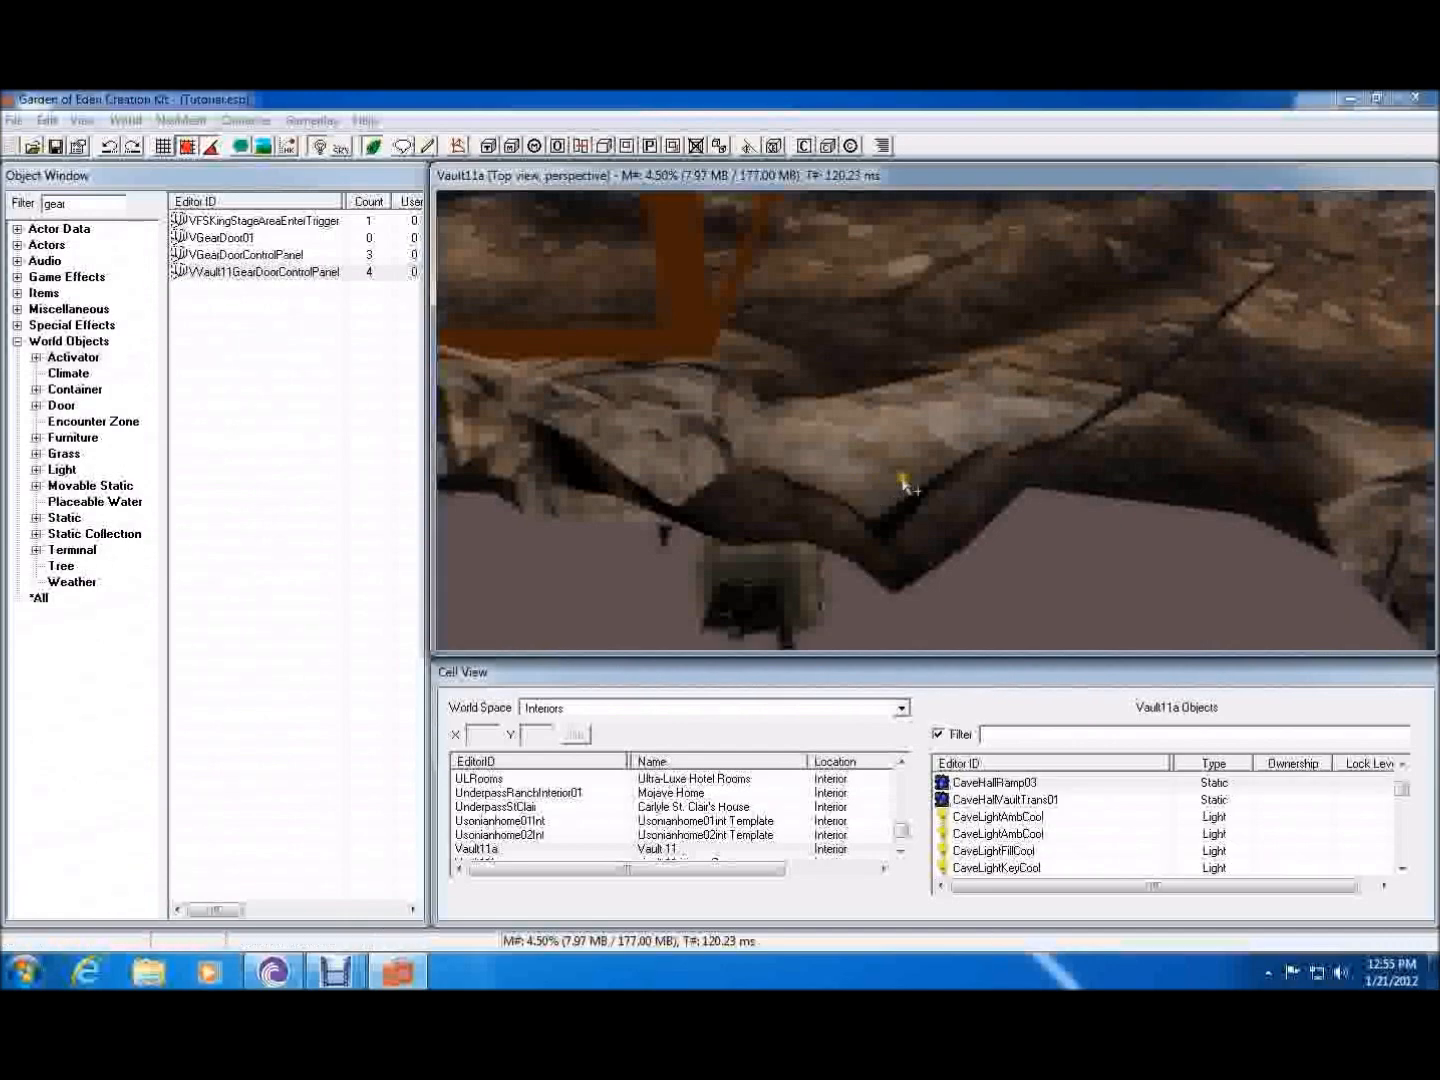
pyautogui.doubleClick(905, 481)
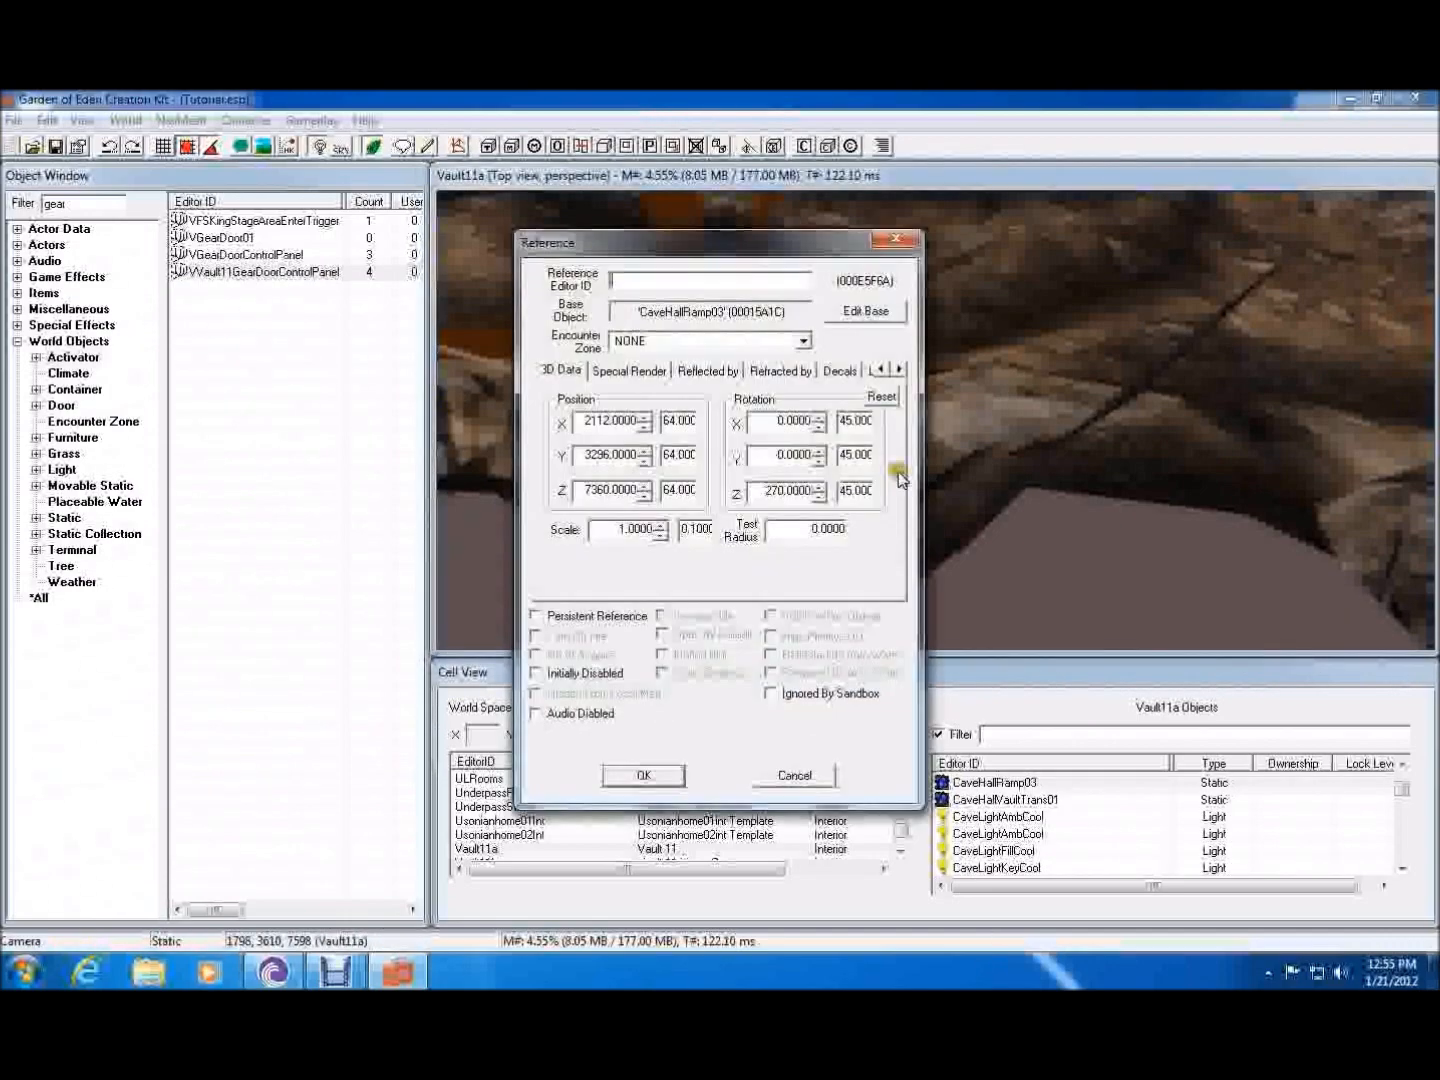
pyautogui.click(897, 240)
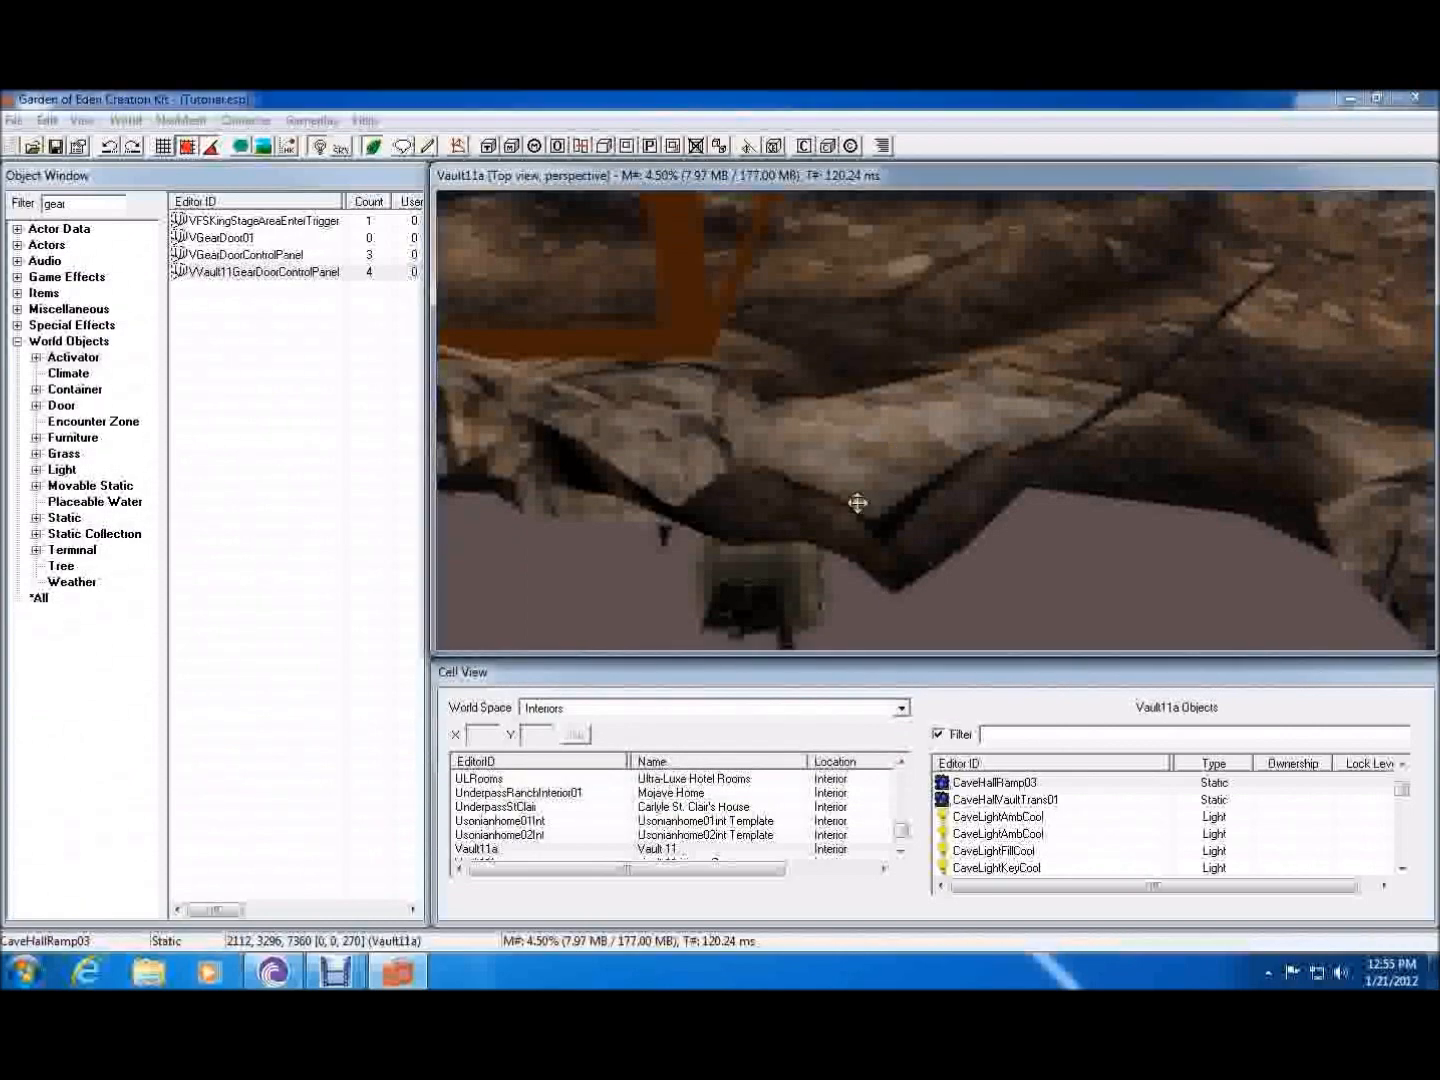
# - Examine how Vault11a's cave tunnel pieces join along their length and recheck the base object of the ramp piece
pyautogui.scroll(-5, 913, 497)
pyautogui.moveTo(903, 495); pyautogui.dragTo(762, 460, button='middle')
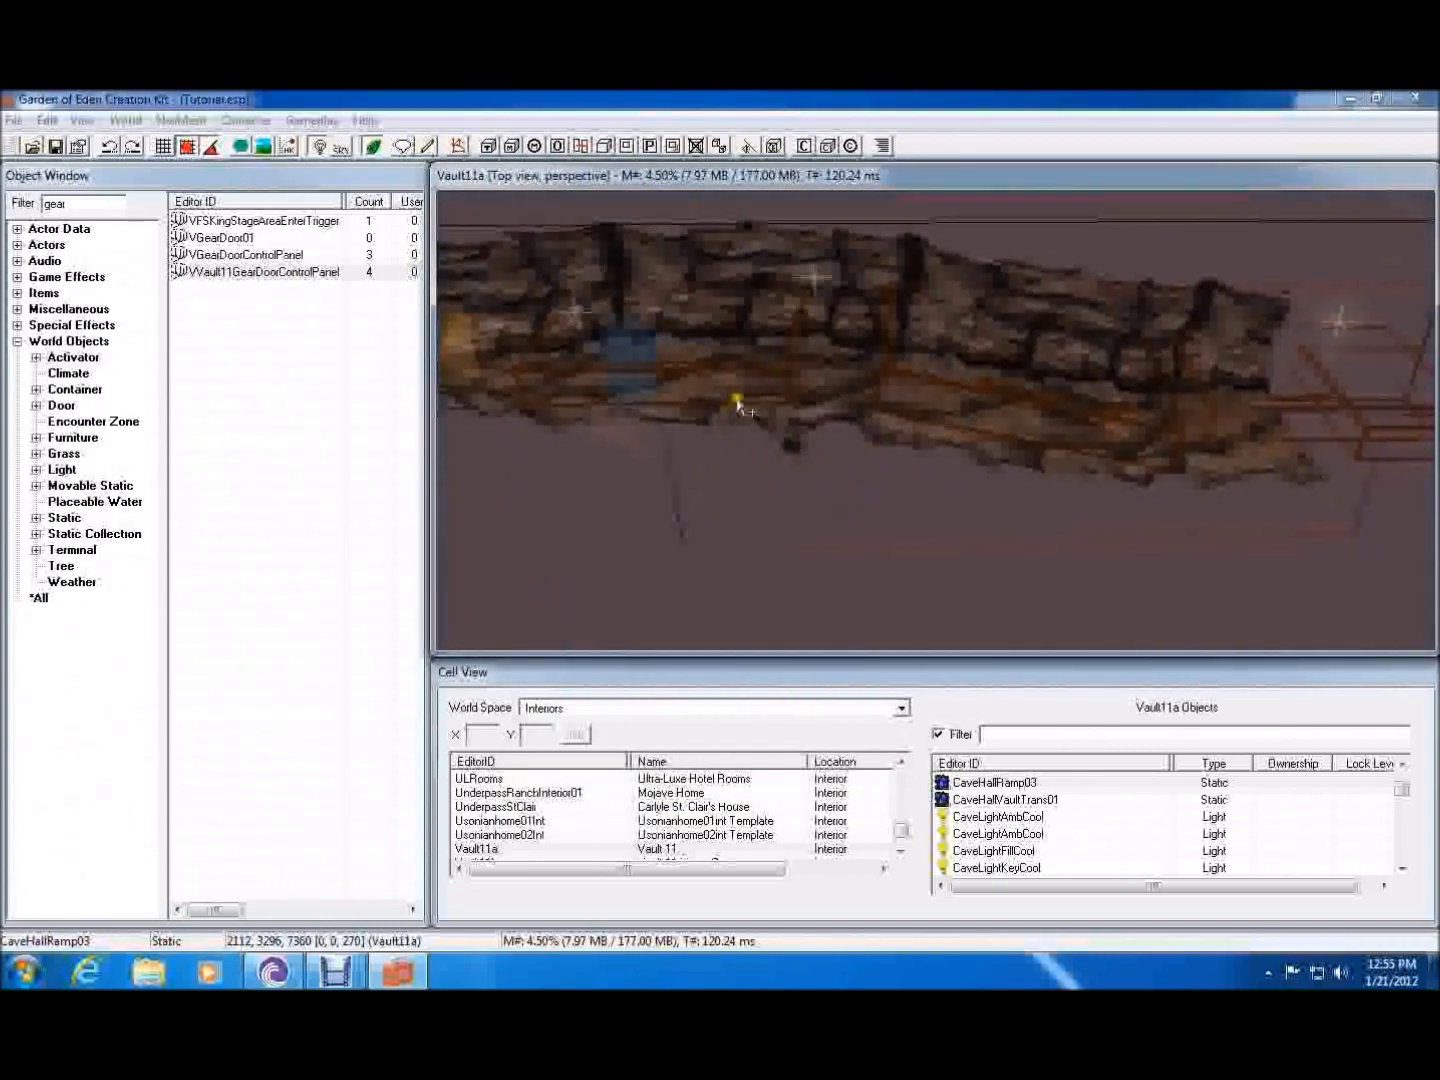
pyautogui.scroll(6, 942, 454)
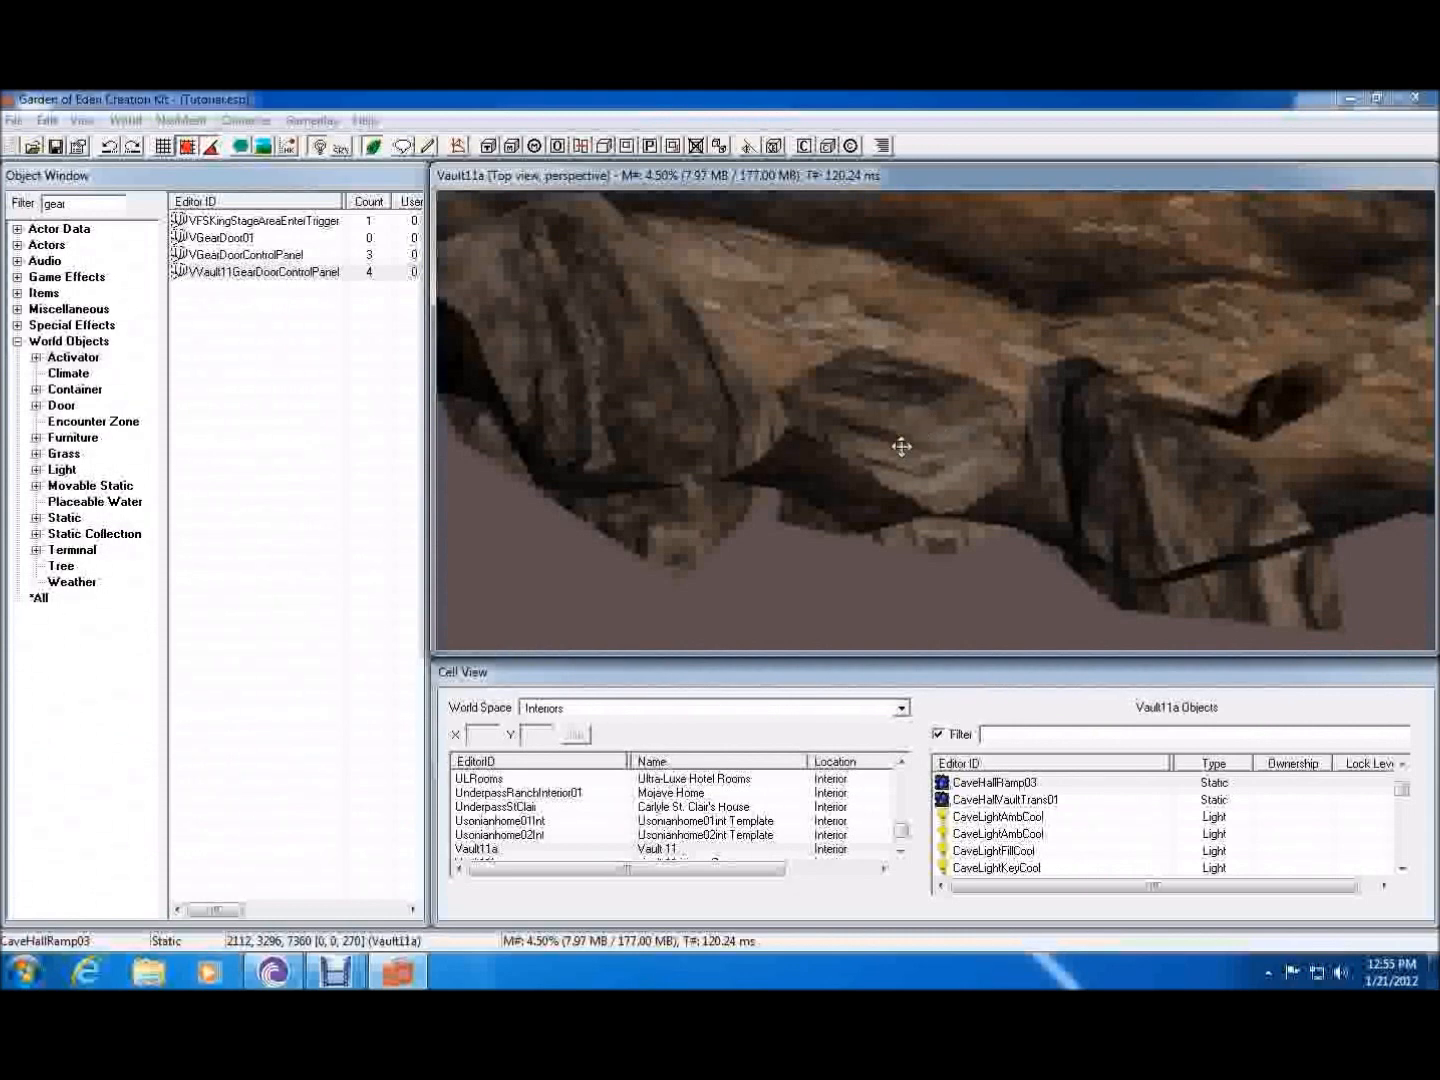
pyautogui.scroll(-5, 941, 458)
pyautogui.moveTo(942, 460); pyautogui.dragTo(537, 400, button='middle')
pyautogui.moveTo(888, 412); pyautogui.dragTo(450, 485, button='middle')
pyautogui.scroll(3, 857, 409)
pyautogui.moveTo(858, 409); pyautogui.dragTo(566, 446, button='middle')
pyautogui.moveTo(941, 412); pyautogui.dragTo(1240, 347, button='middle')
pyautogui.click(799, 473)
pyautogui.scroll(3, 836, 473)
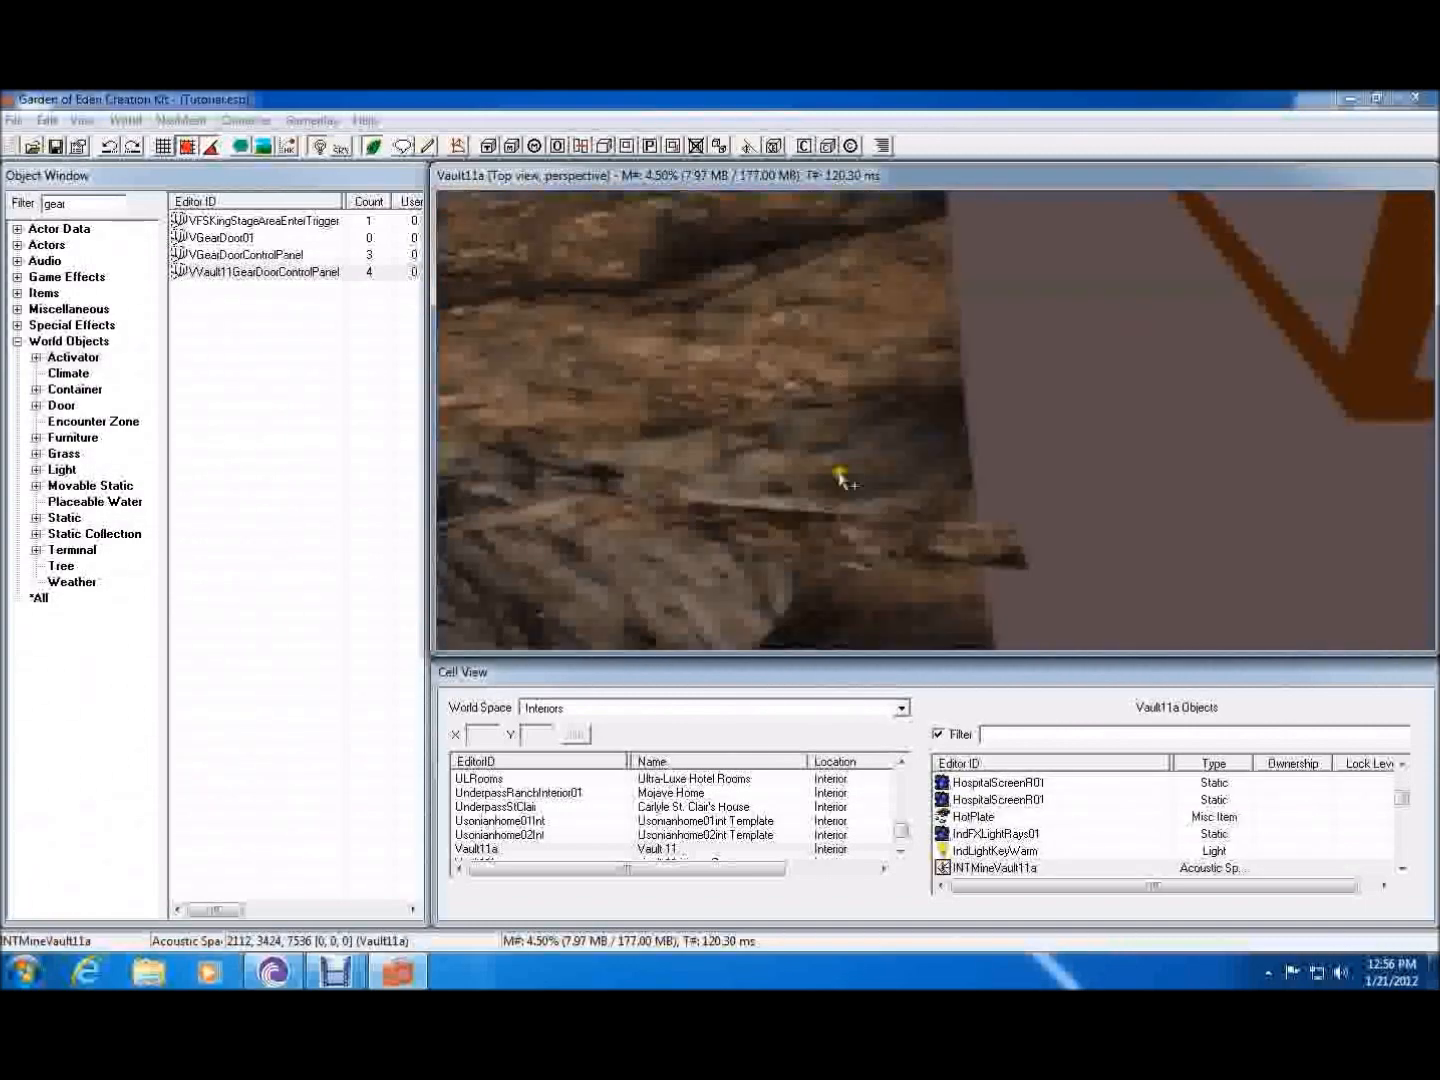
pyautogui.doubleClick(849, 494)
pyautogui.click(896, 238)
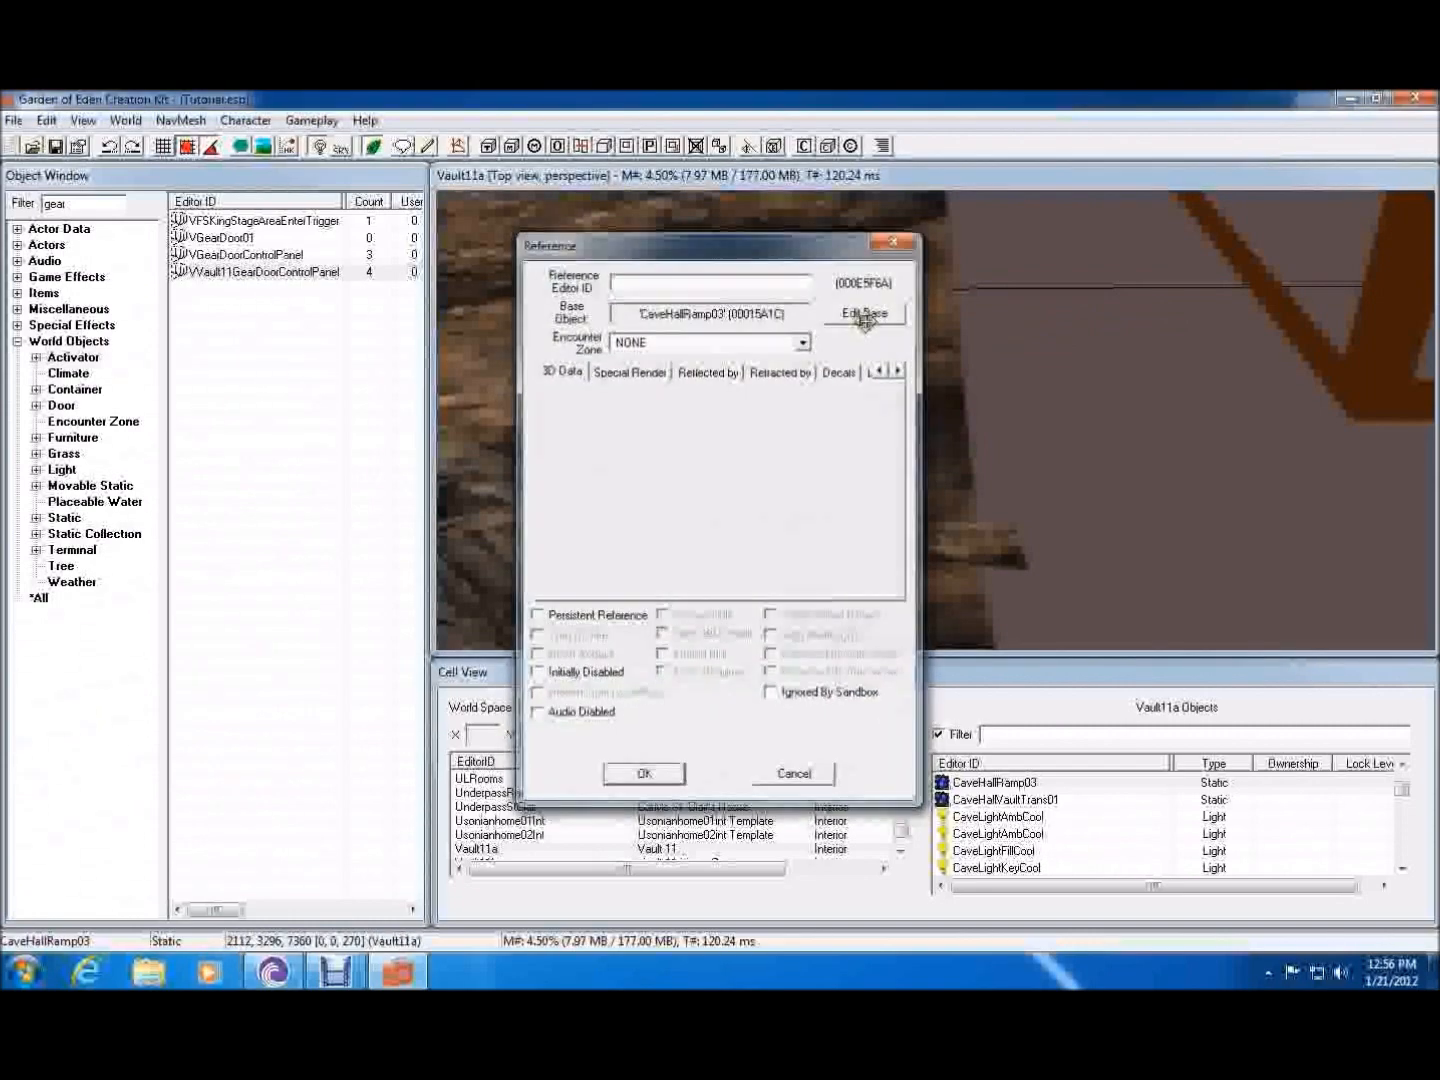
# - Load the AndysVault interior cell and bring the outer side of the VURmGearExit01 gear door wall into view
pyautogui.click(653, 795)
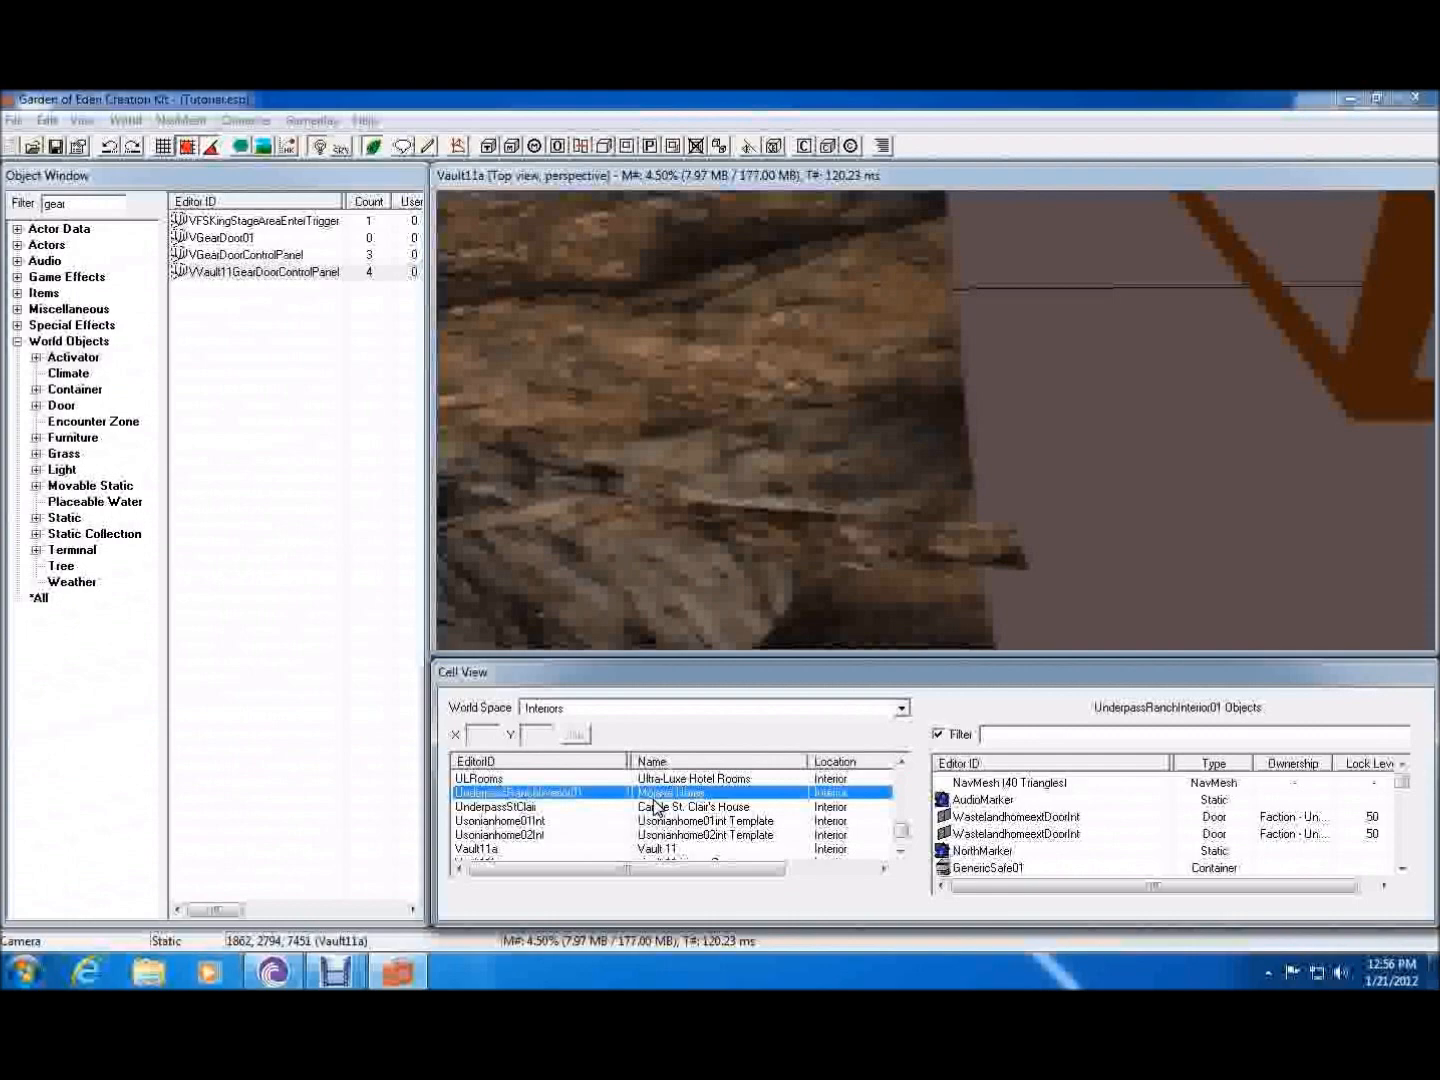
pyautogui.press('a')
pyautogui.doubleClick(490, 835)
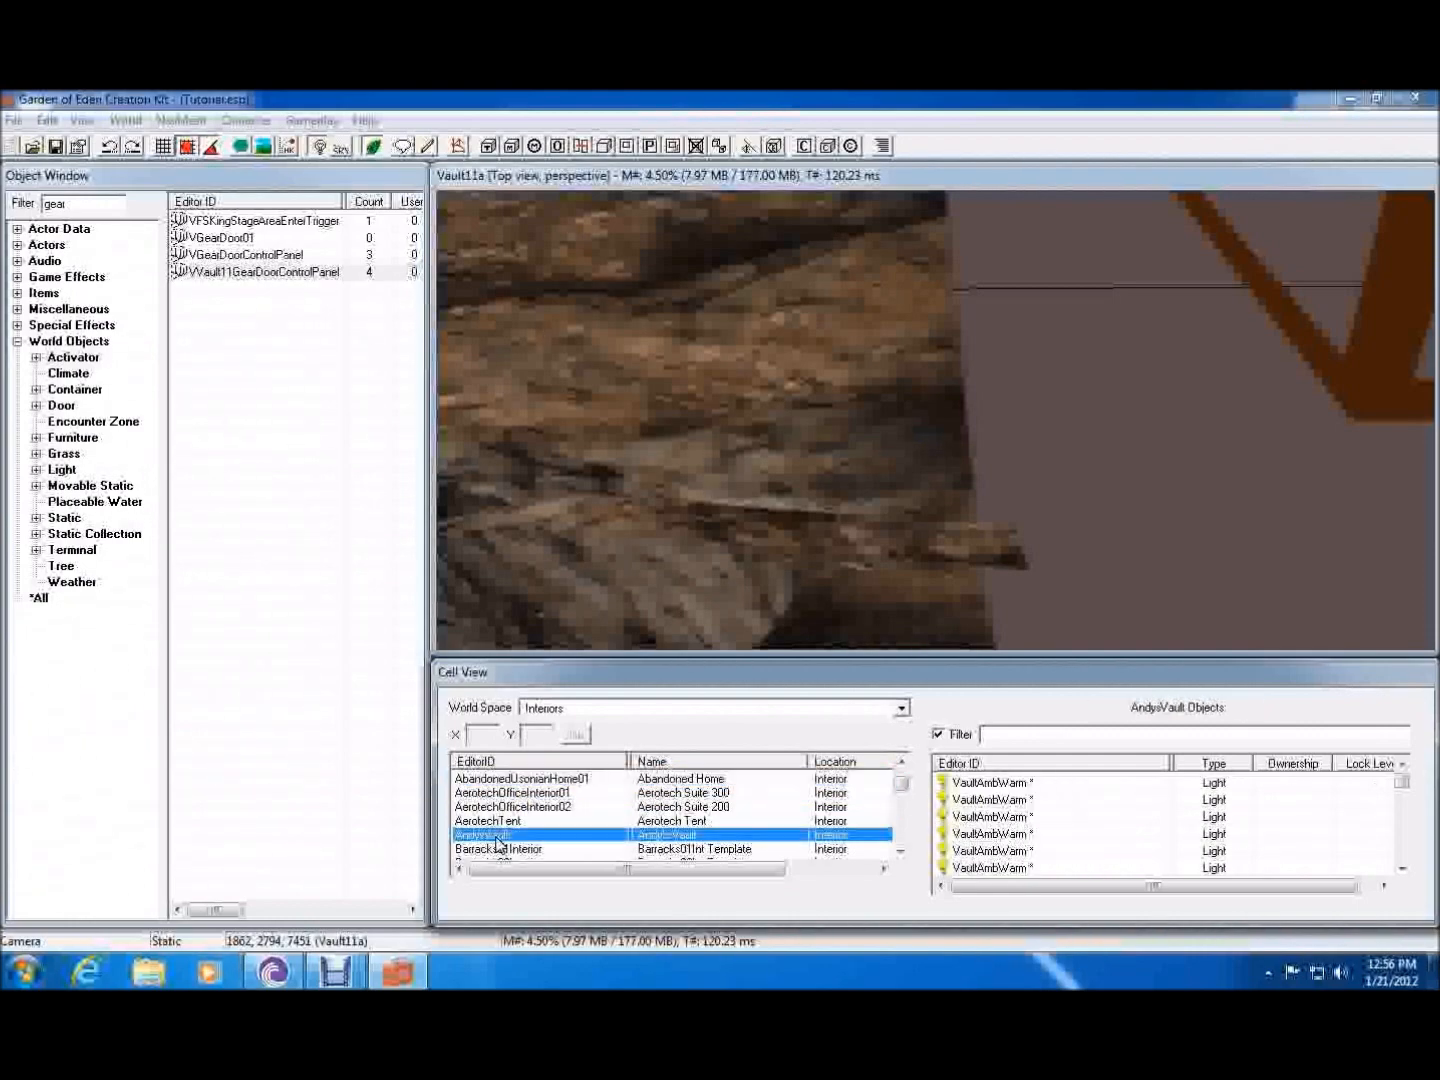
pyautogui.scroll(-3, 775, 530)
pyautogui.scroll(-5, 975, 382)
pyautogui.moveTo(976, 383); pyautogui.dragTo(985, 325, button='middle')
pyautogui.click(1045, 509)
pyautogui.moveTo(1046, 509); pyautogui.dragTo(1032, 150, button='middle')
pyautogui.press('f')
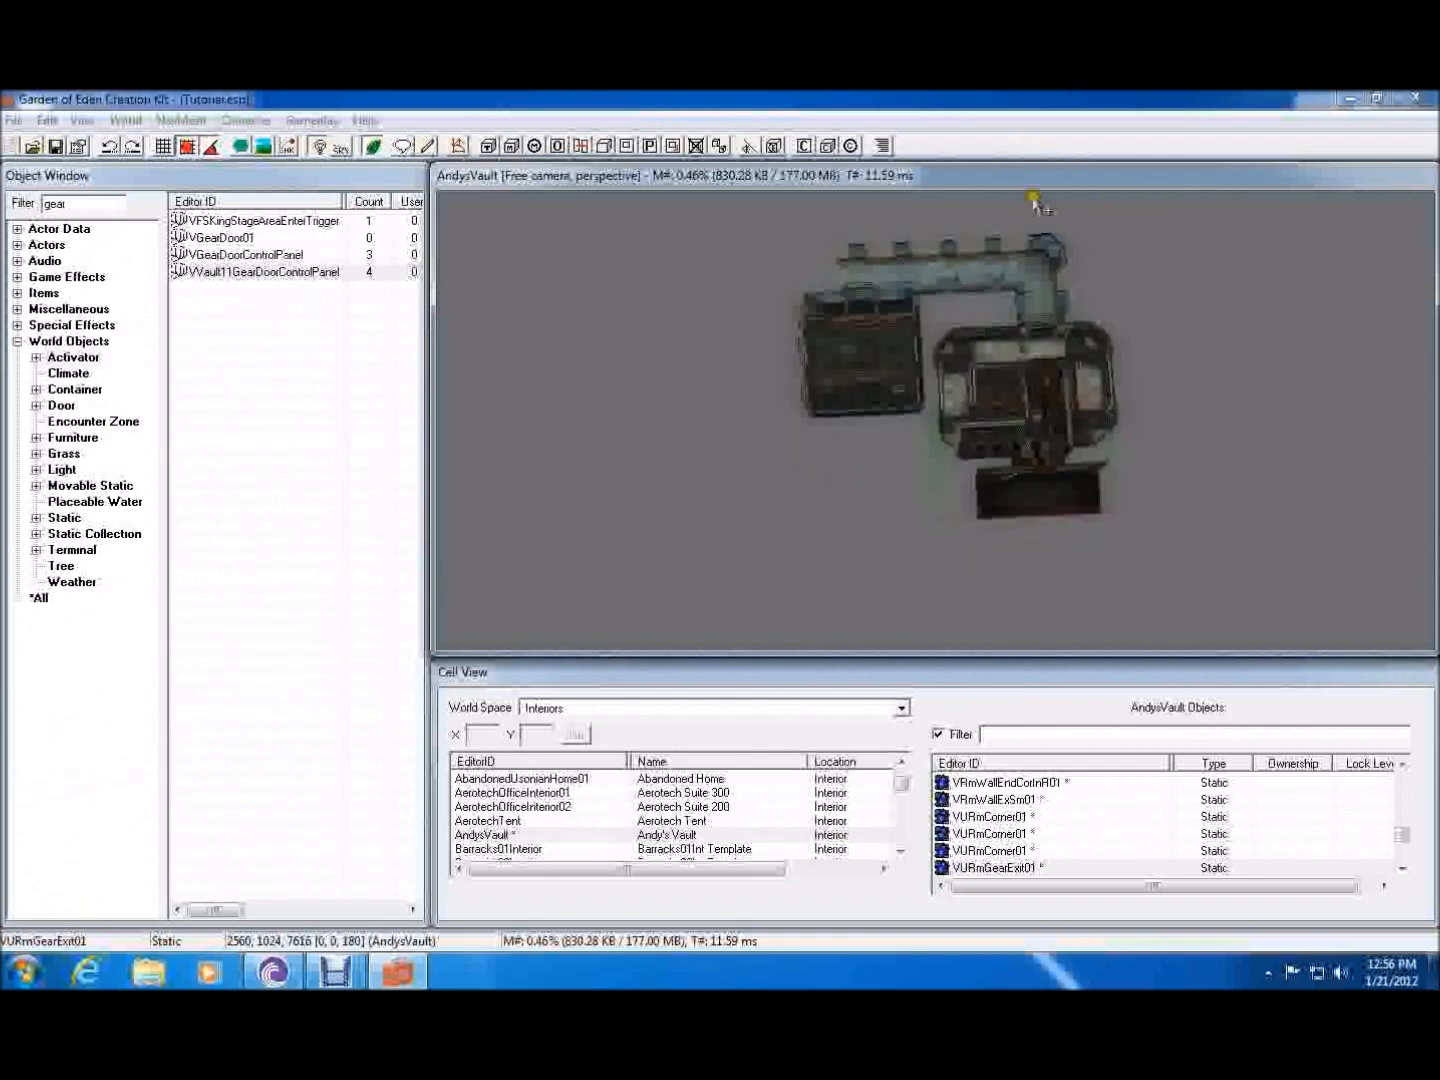
pyautogui.keyDown('shift'); pyautogui.moveTo(1019, 422); pyautogui.dragTo(731, 365, button='middle'); pyautogui.keyUp('shift')
pyautogui.scroll(5, 1081, 416)
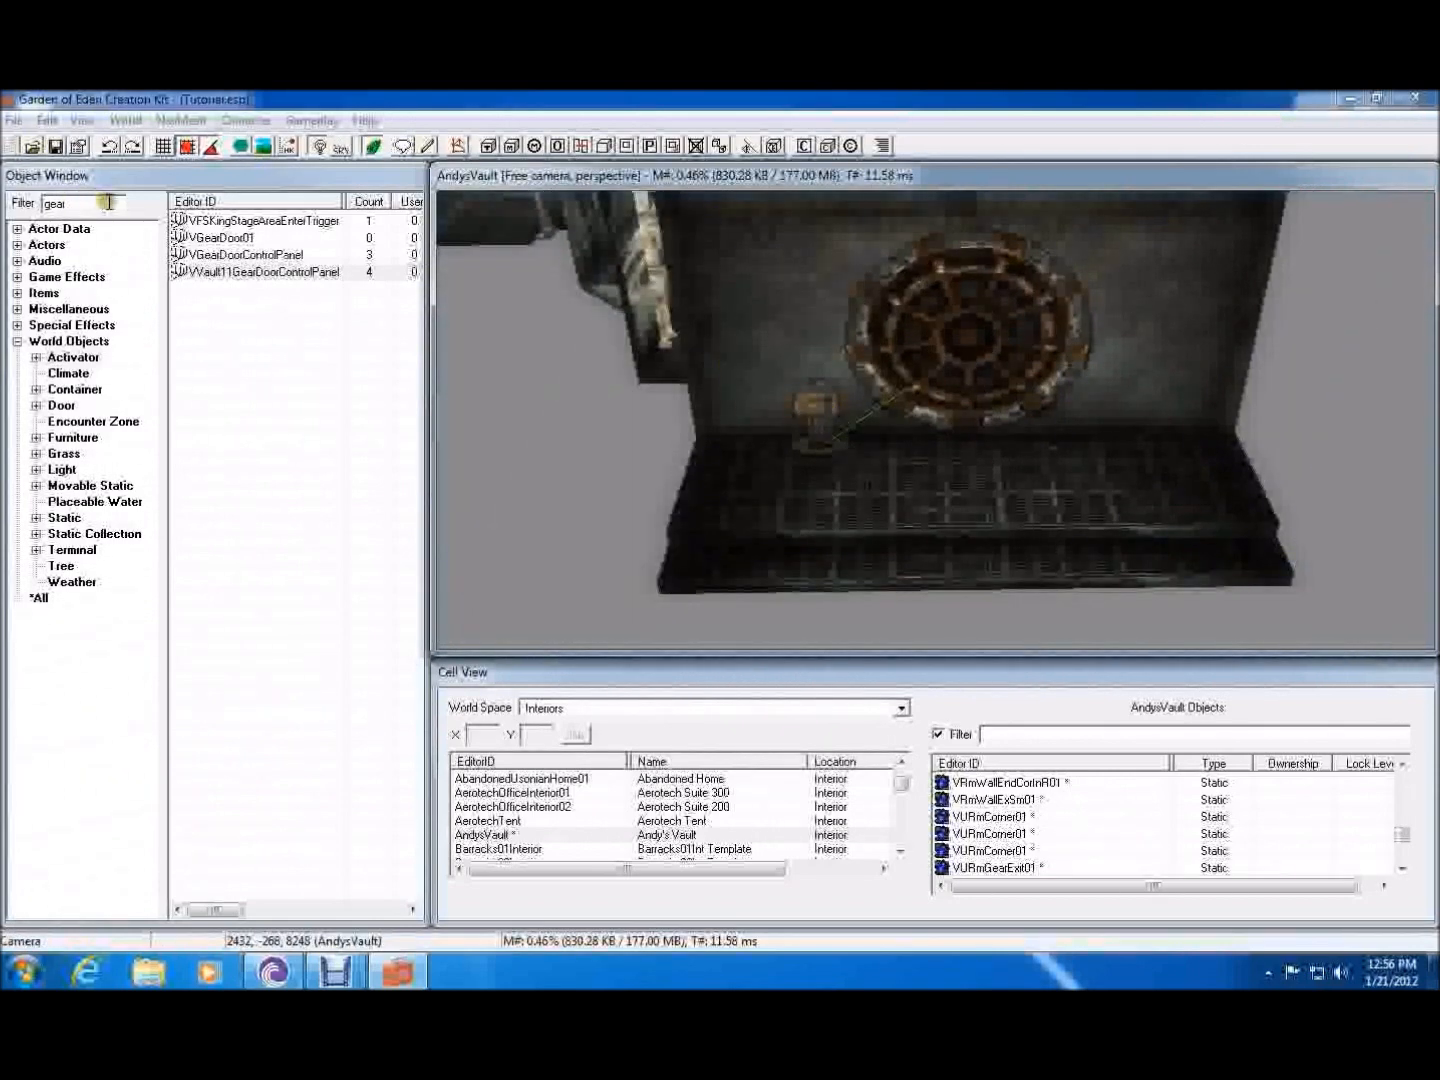
# - Filter the complete object list for "cave" and browse the matching objects
pyautogui.click(6, 203)
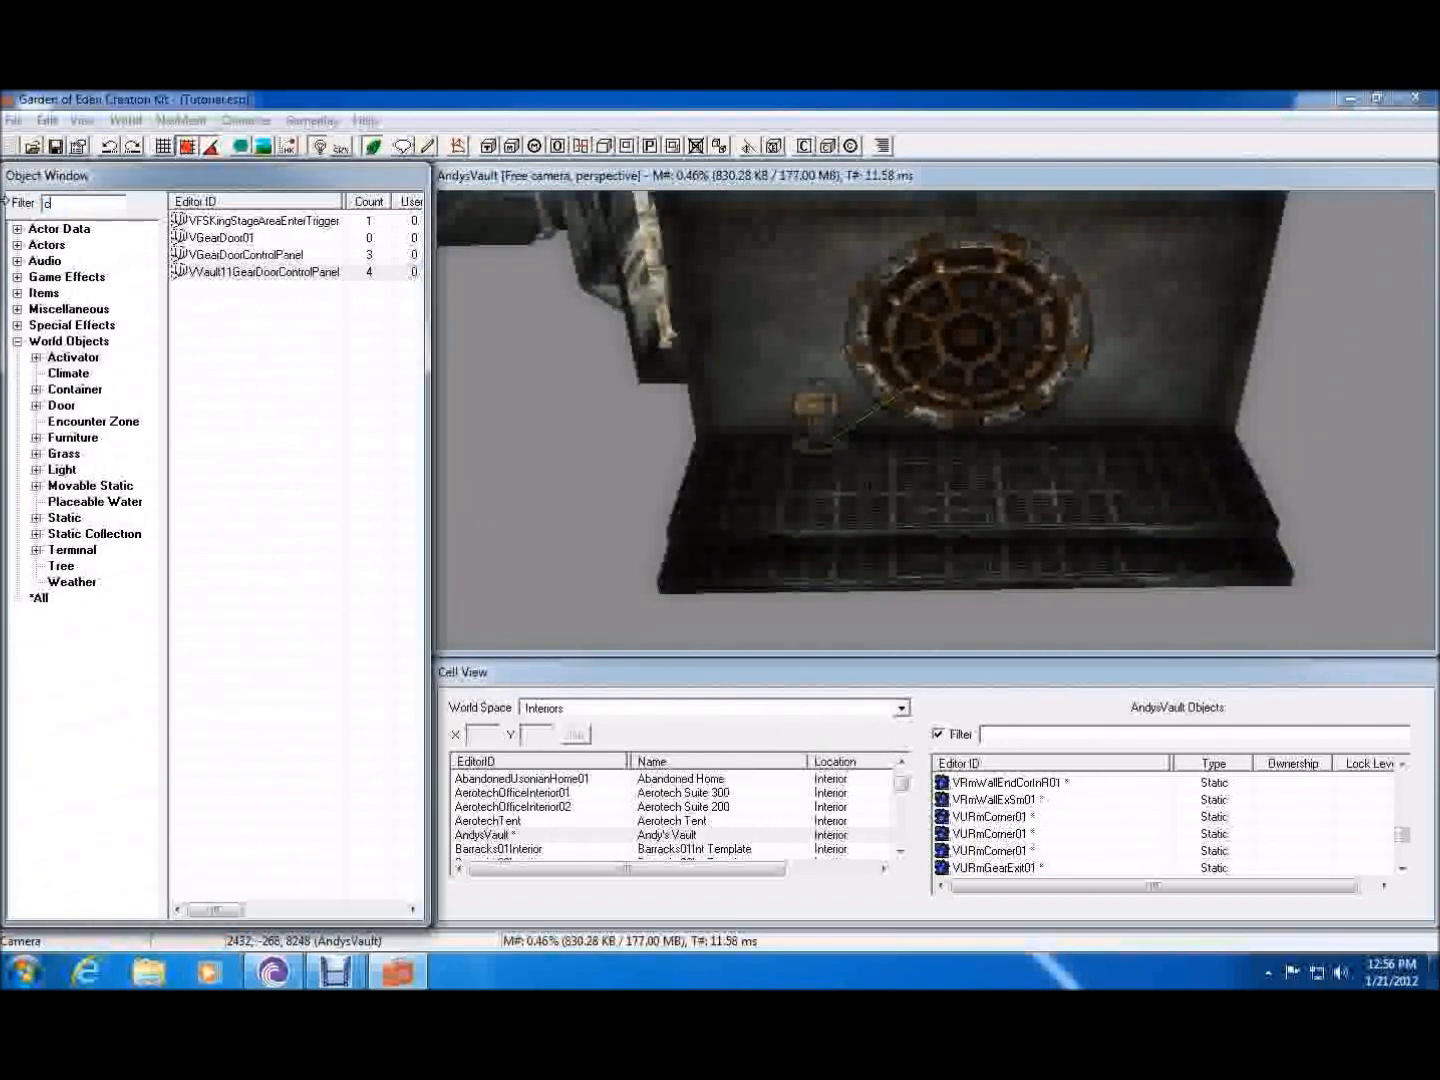
pyautogui.click(38, 599)
pyautogui.click(255, 305)
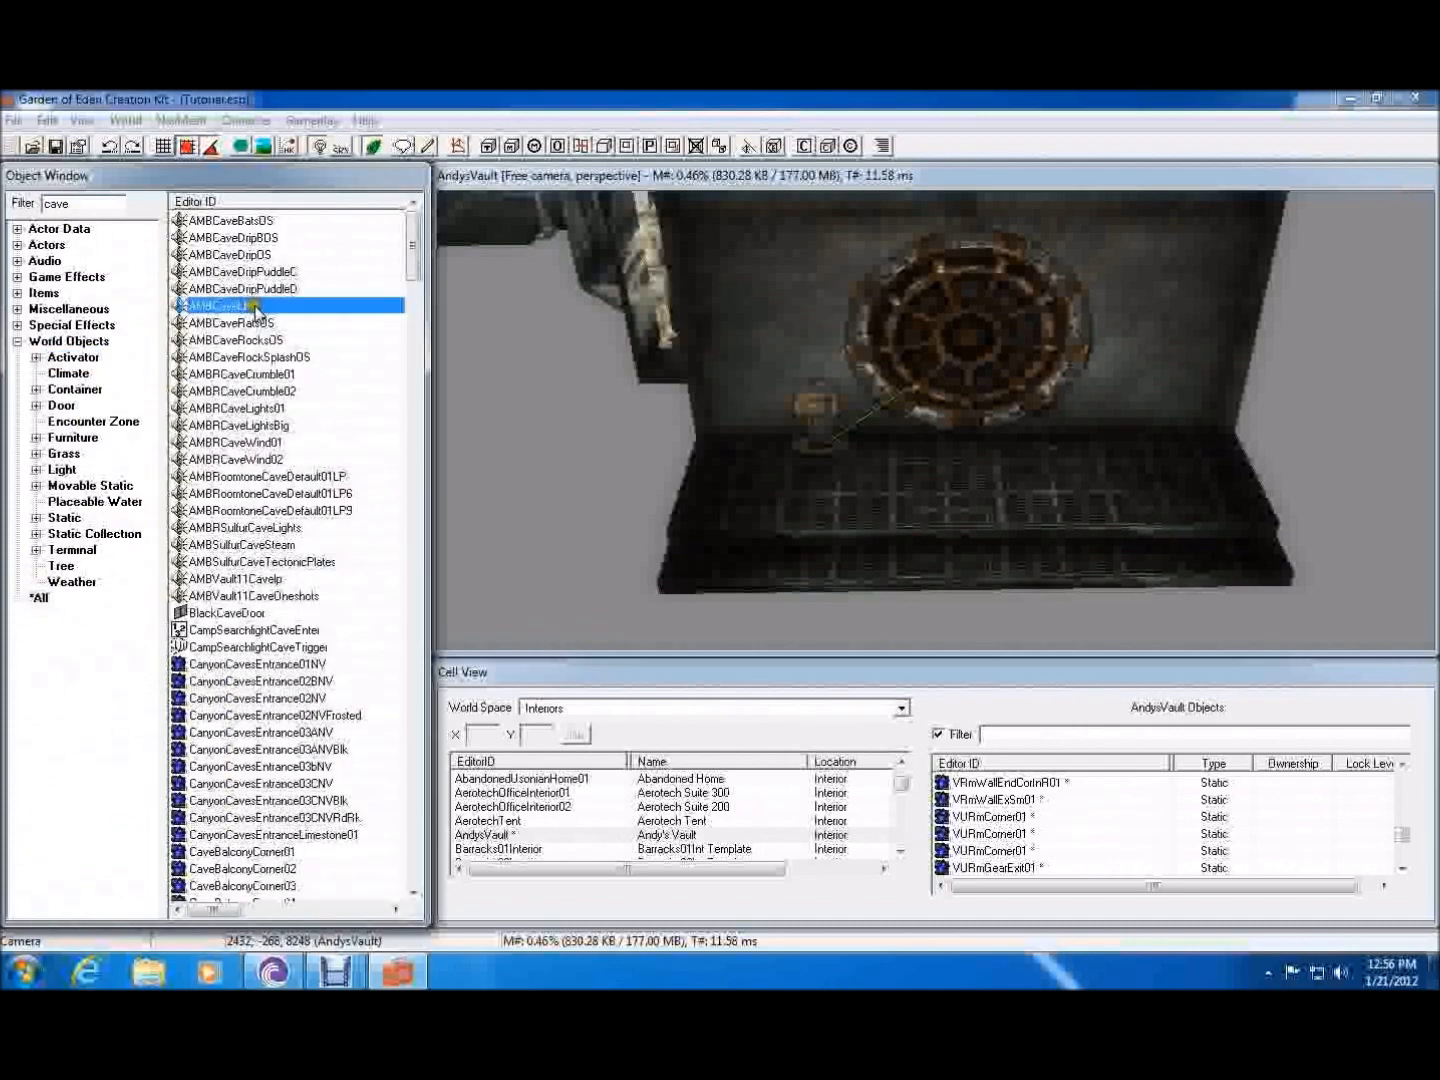
pyautogui.scroll(-3, 257, 311)
pyautogui.scroll(-10, 312, 536)
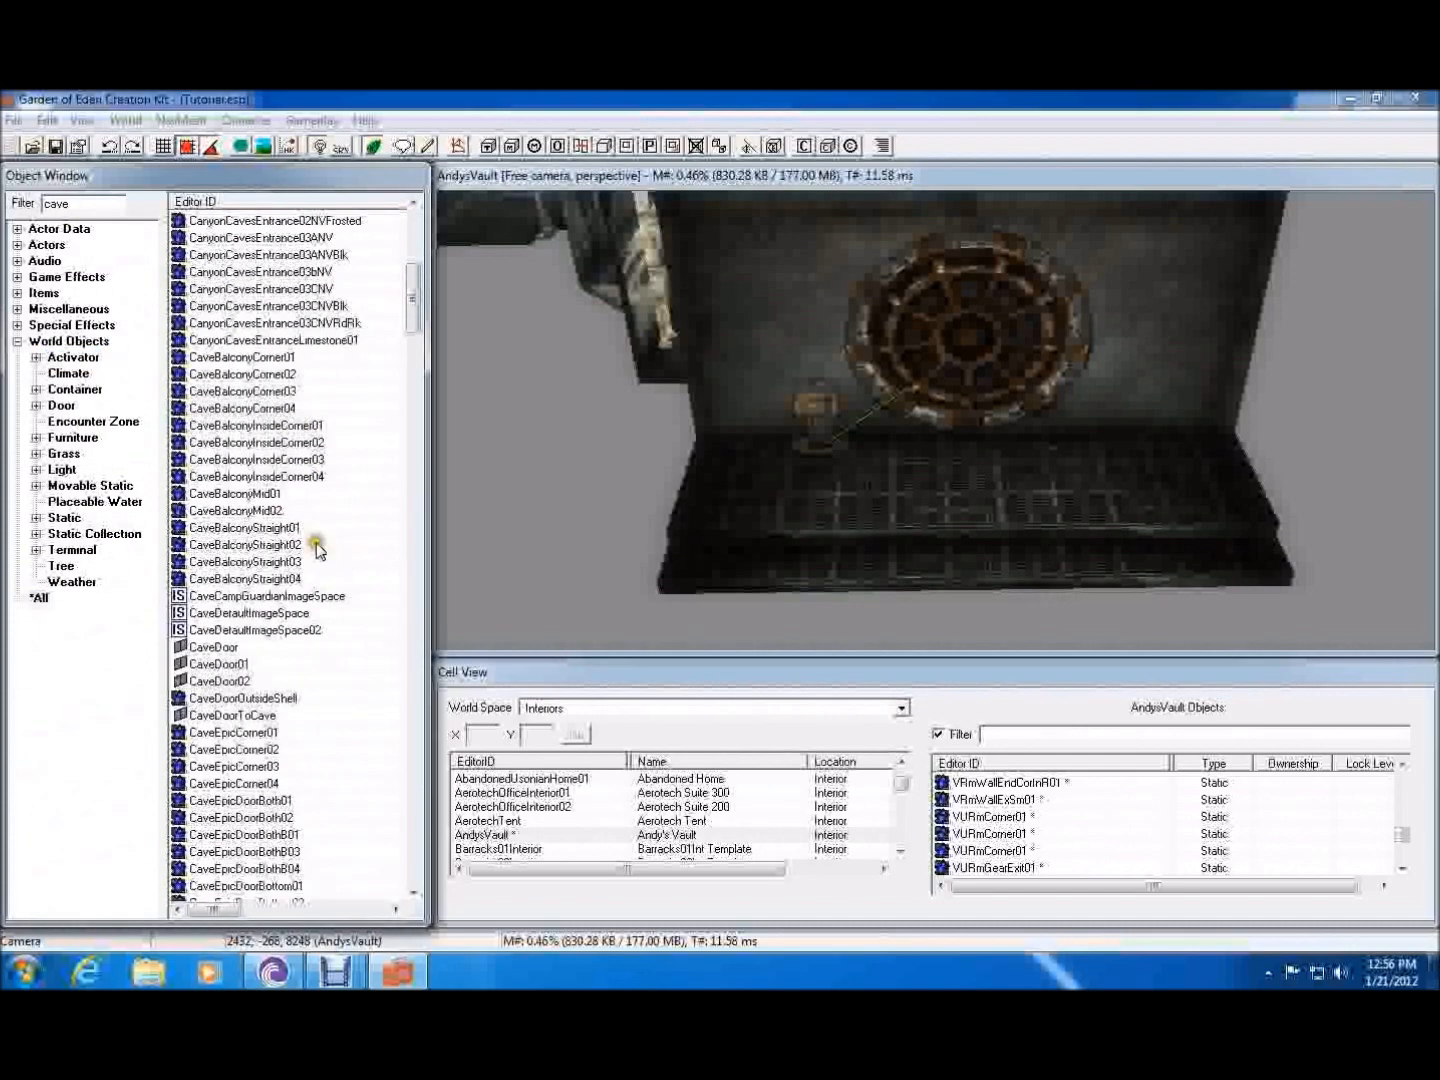
pyautogui.scroll(-6, 320, 548)
pyautogui.scroll(-7, 321, 554)
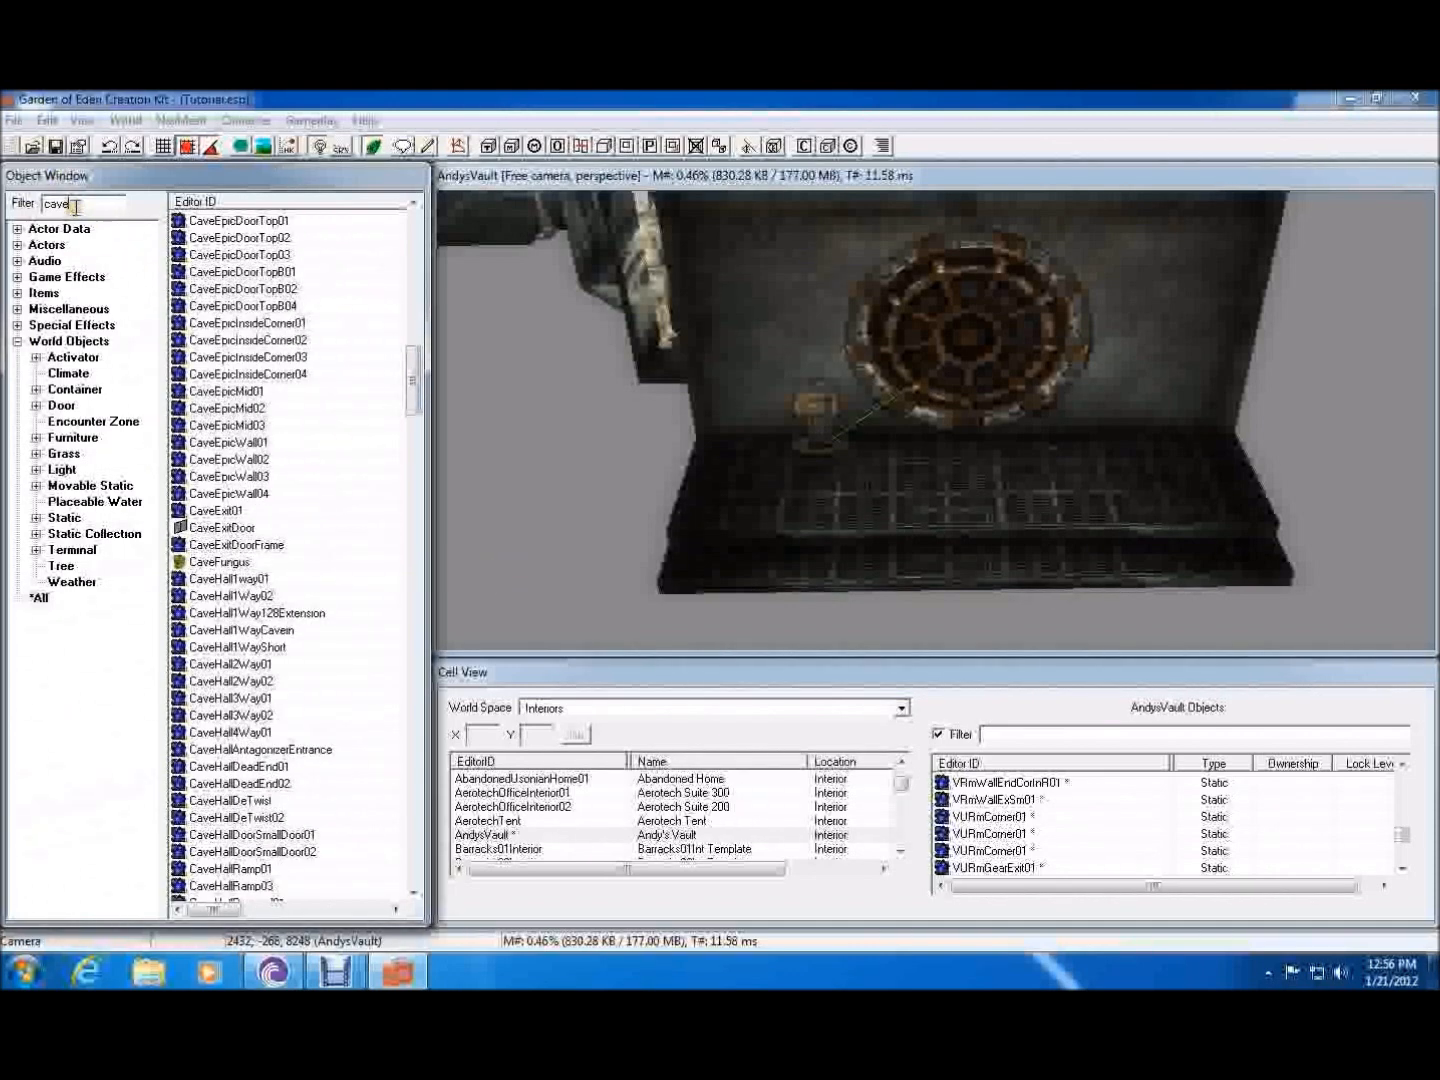
# - Limit the "cave" filter to static objects and look through them for a cave-to-vault transition piece
pyautogui.click(65, 517)
pyautogui.scroll(-10, 300, 419)
pyautogui.scroll(-5, 293, 445)
pyautogui.scroll(-13, 294, 449)
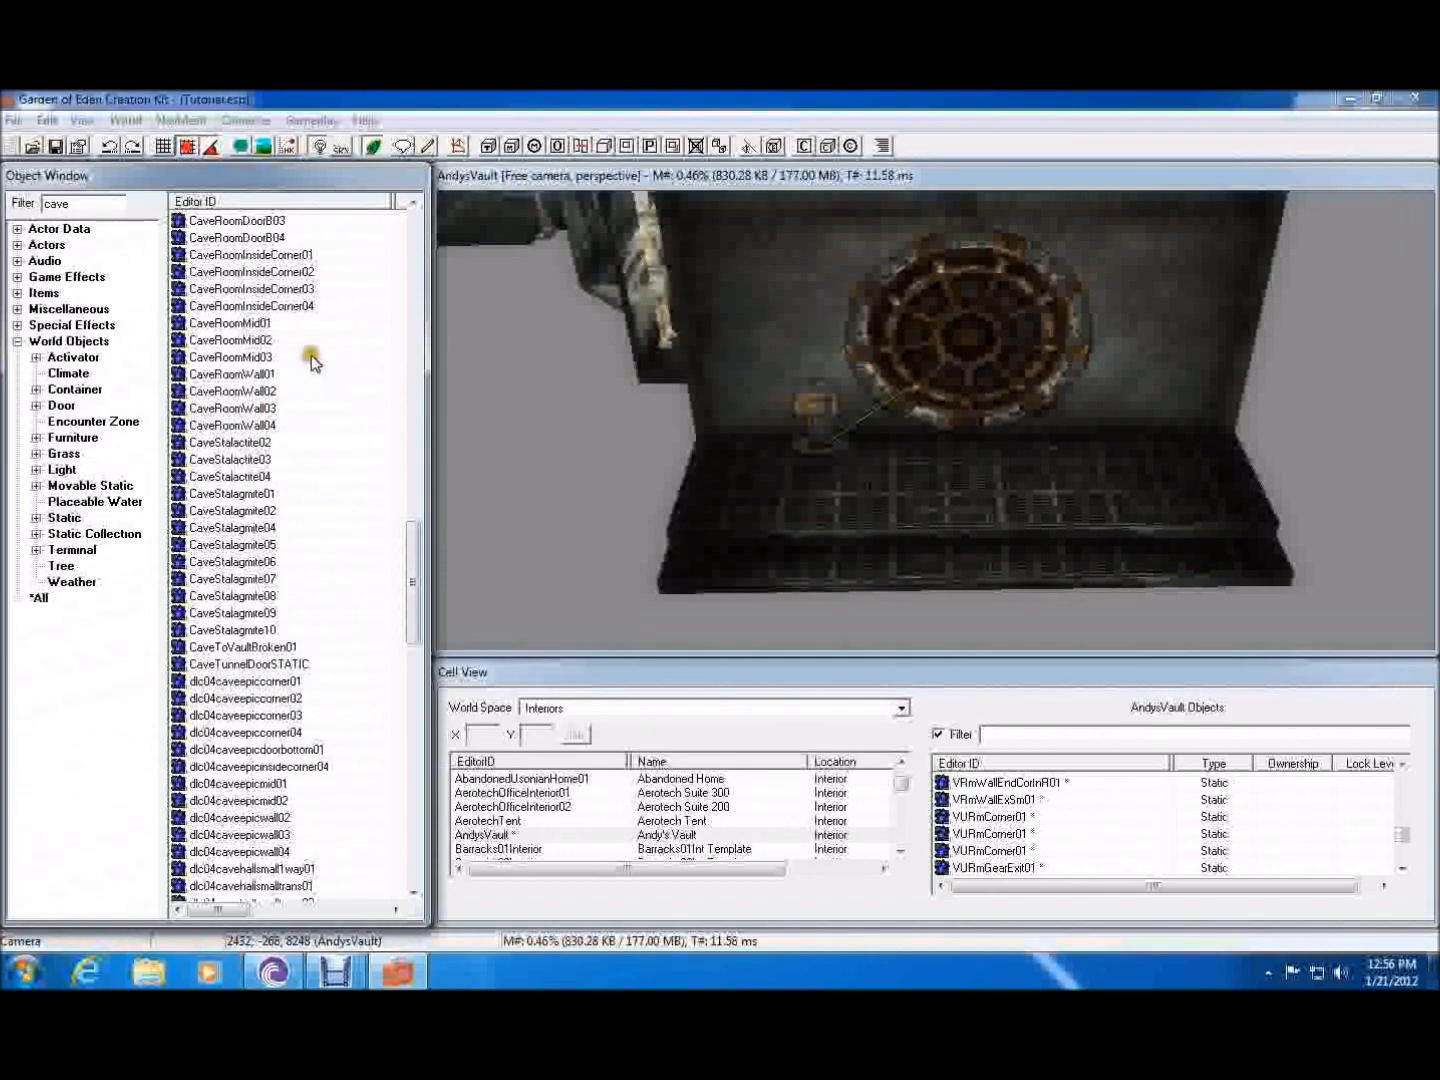
pyautogui.scroll(-13, 300, 376)
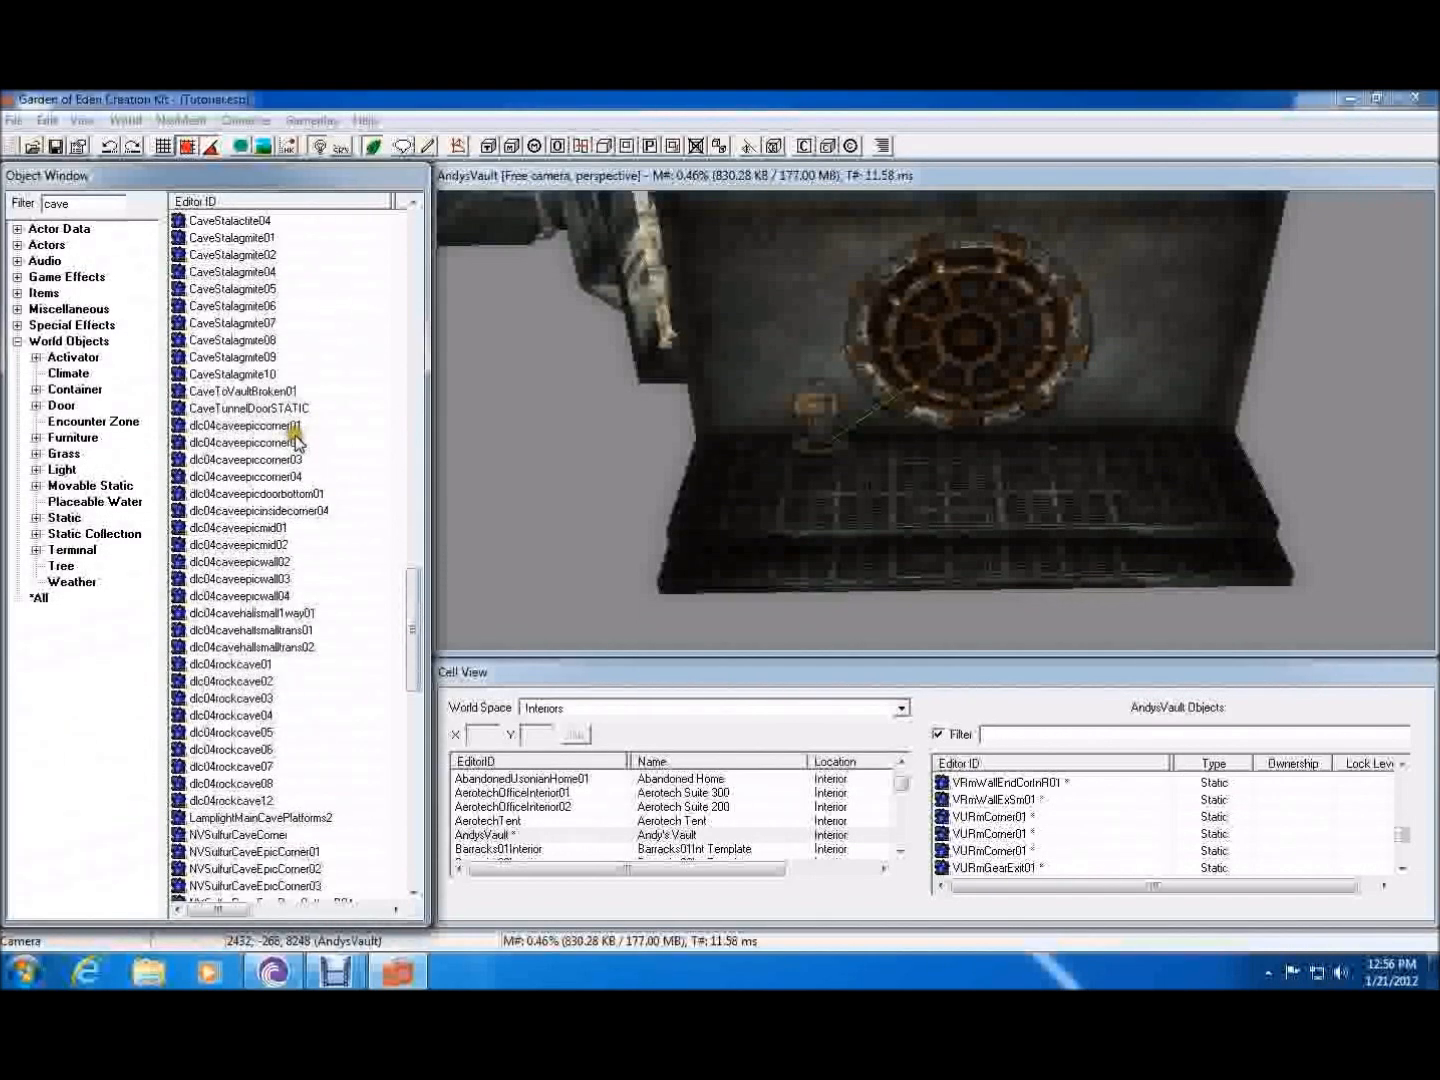
pyautogui.scroll(-12, 296, 533)
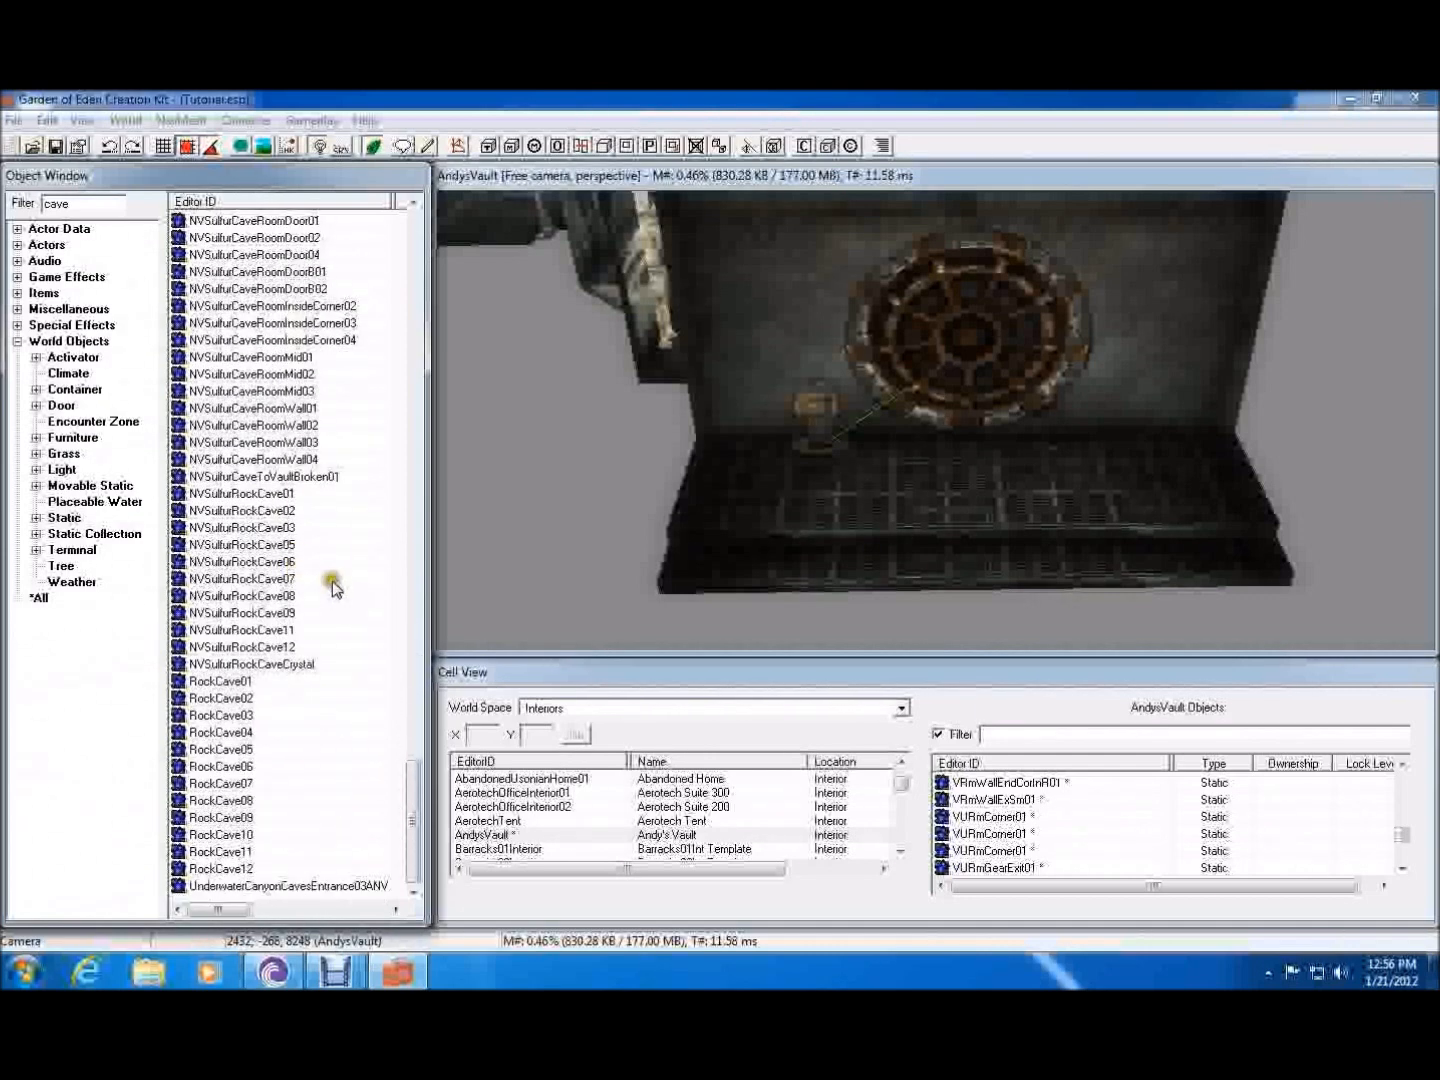
pyautogui.scroll(1, 333, 587)
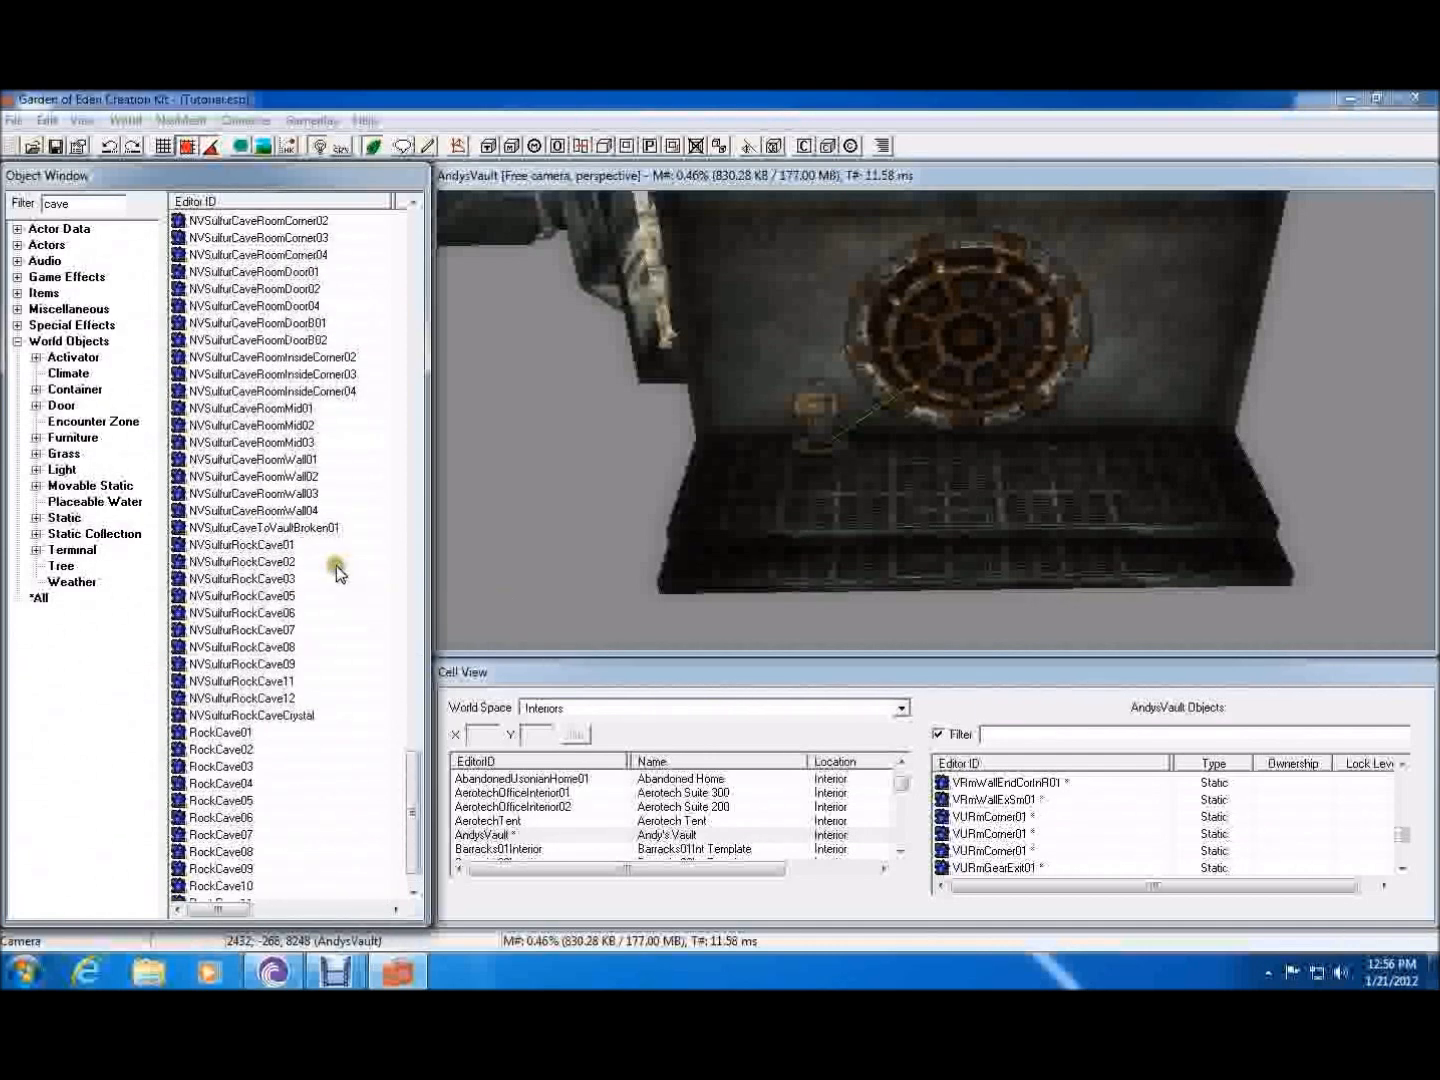
# - Try out the NVSulfurCaveToVaultBroken01 static near the gear door in AndysVault and delete it
pyautogui.click(301, 527)
pyautogui.moveTo(389, 529); pyautogui.dragTo(565, 522)
pyautogui.scroll(-5, 600, 540)
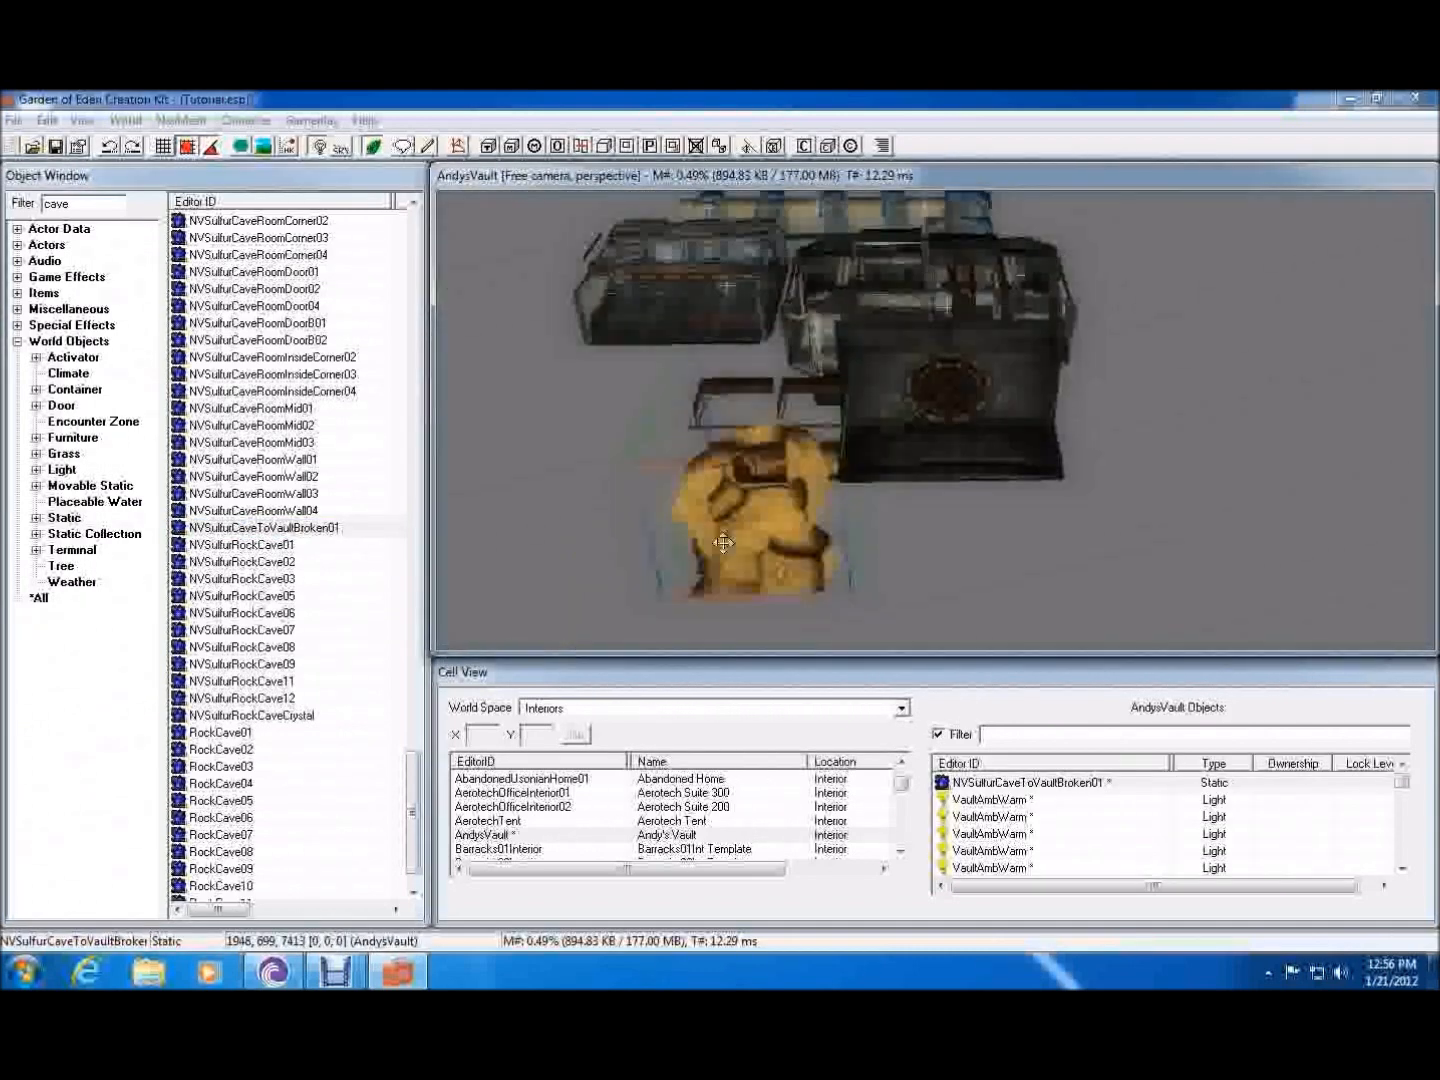
pyautogui.moveTo(745, 530); pyautogui.dragTo(810, 599)
pyautogui.moveTo(657, 567); pyautogui.dragTo(509, 552, button='right')
pyautogui.moveTo(689, 525); pyautogui.dragTo(930, 511, button='right')
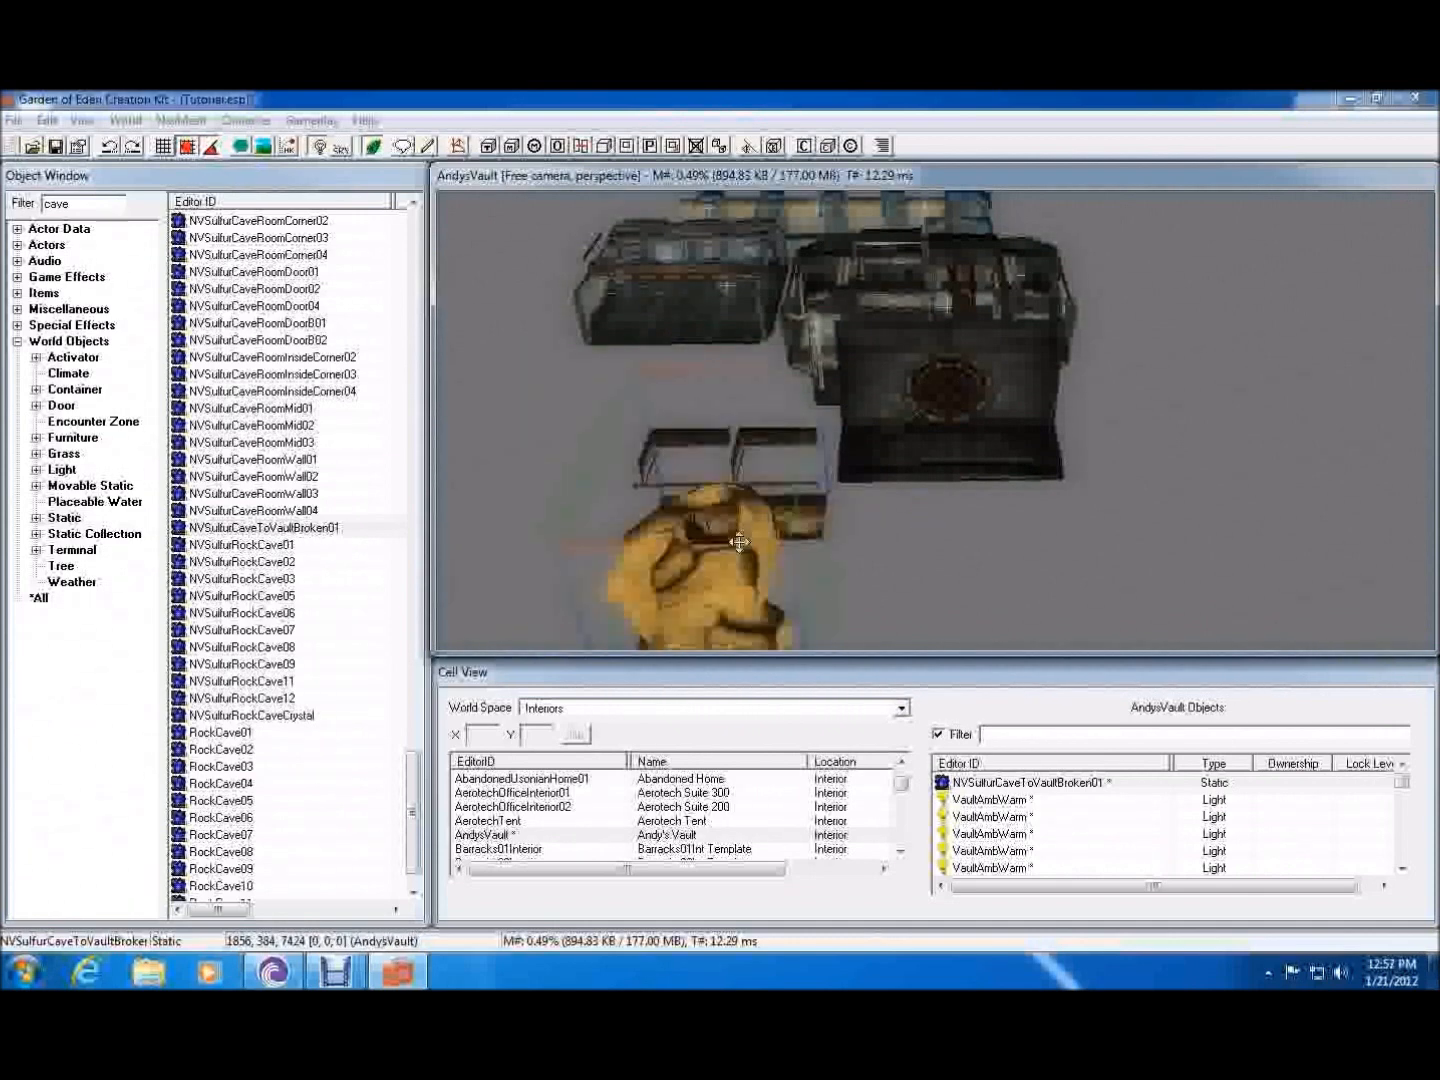
pyautogui.press('Delete')
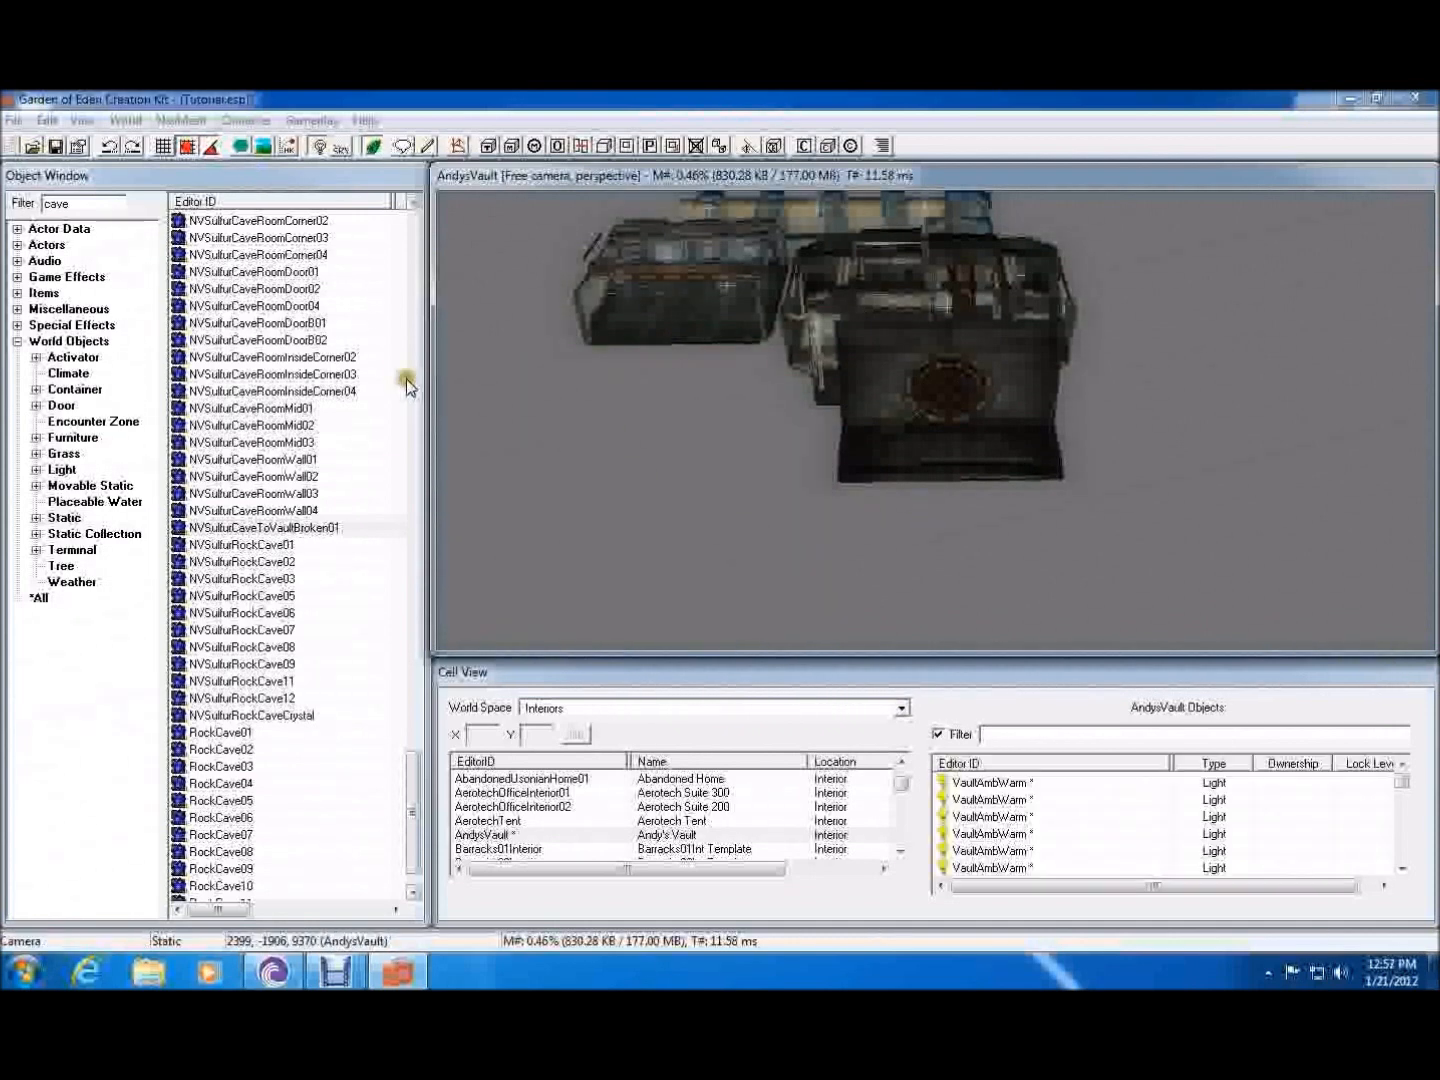
# - Change the static object filter to "vault"
pyautogui.click(116, 201)
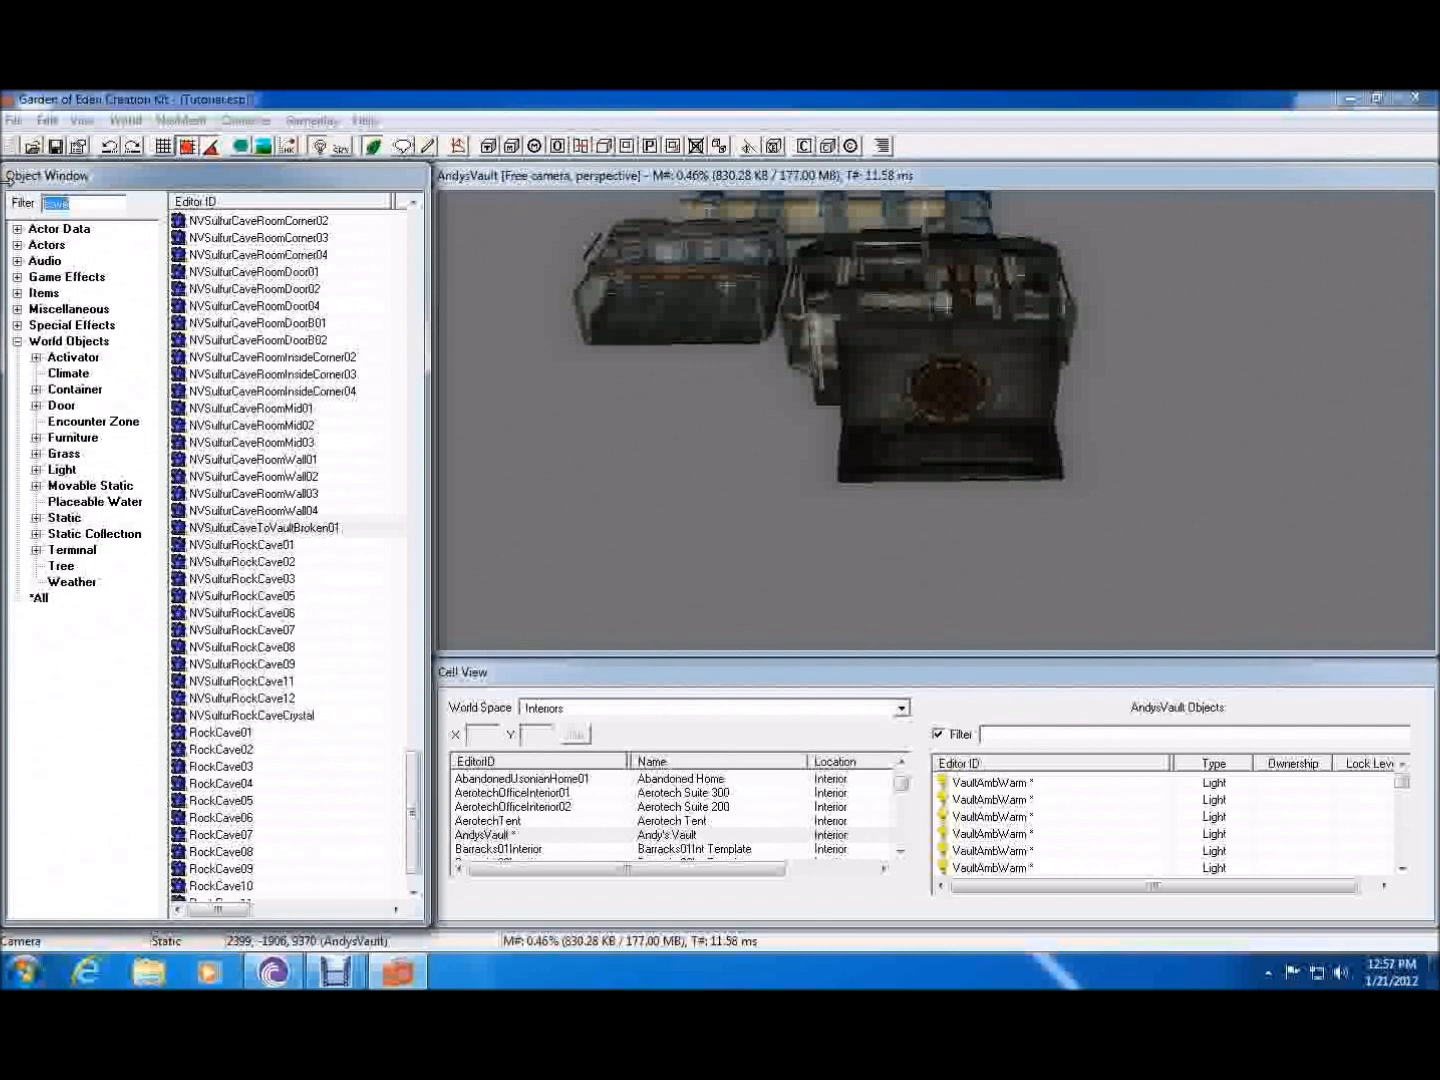
pyautogui.write('vauklt')
pyautogui.press('BackSpace')
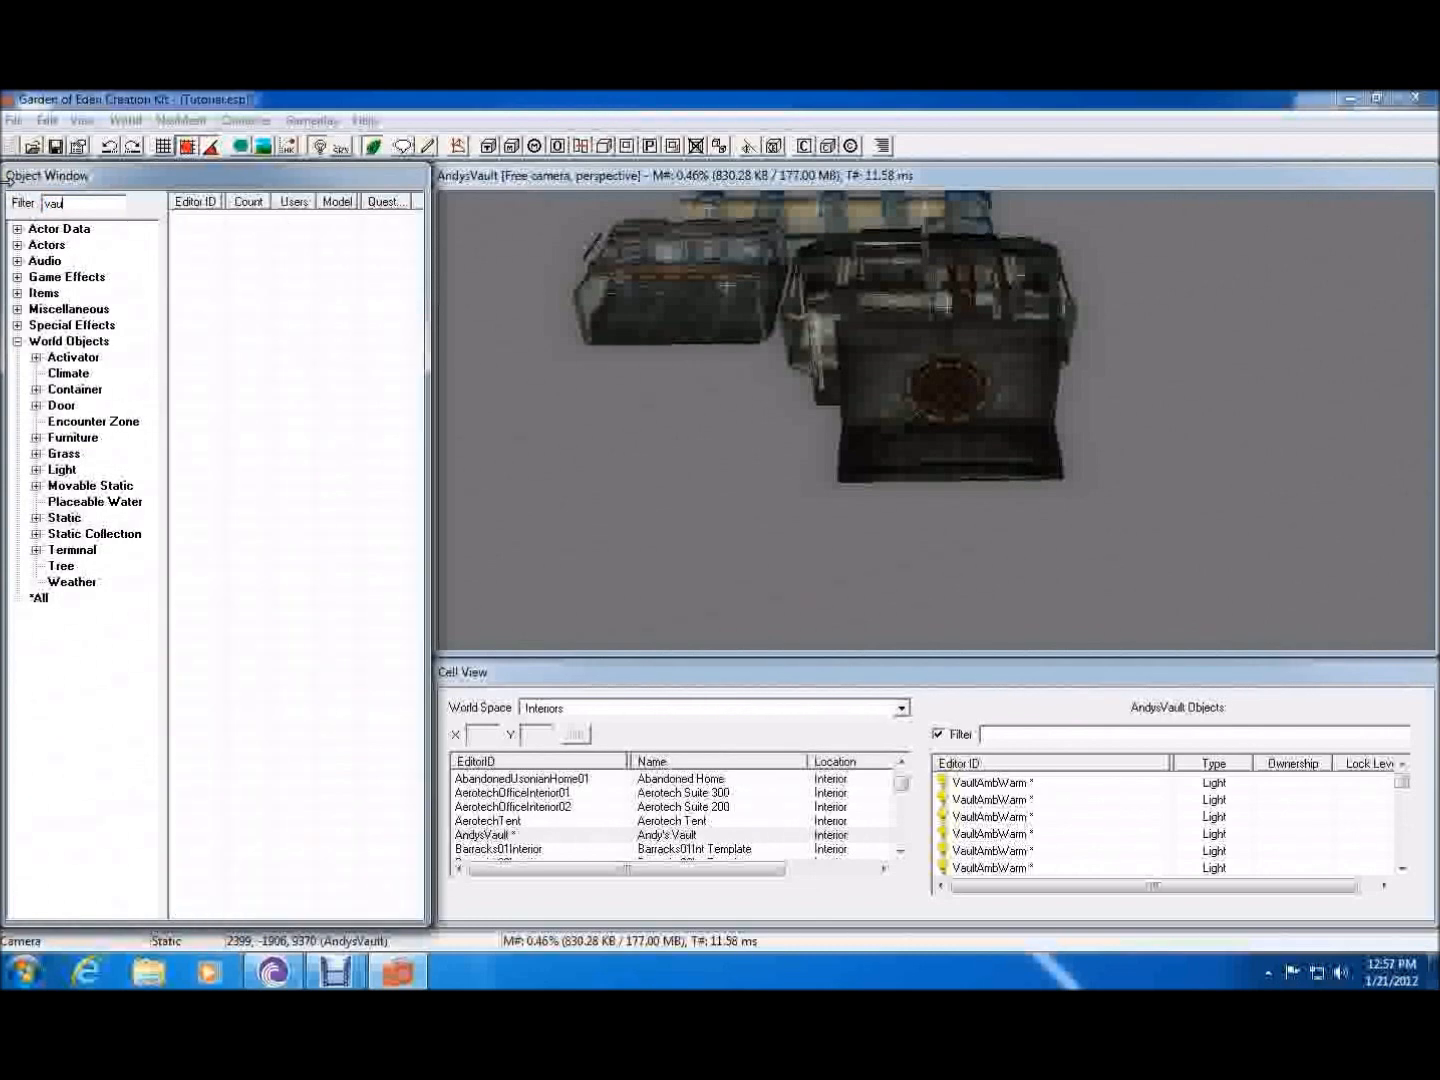
pyautogui.write('lt')
# - Try out the NVVault3Entrance static in AndysVault and delete it
pyautogui.moveTo(240, 237); pyautogui.dragTo(671, 454)
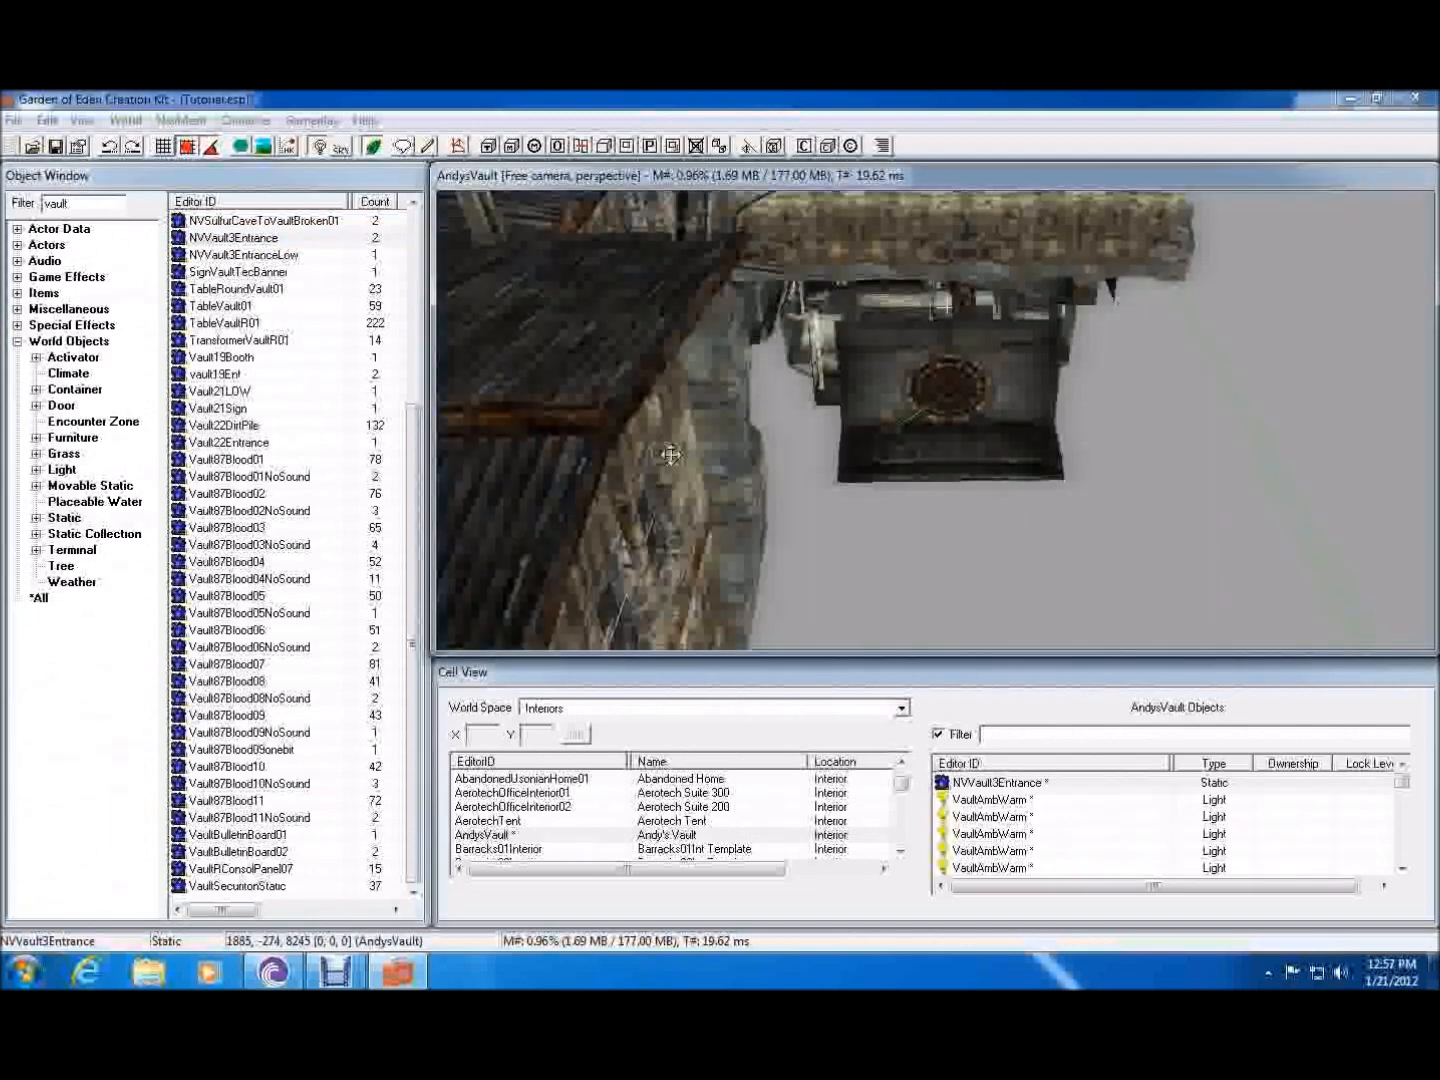
pyautogui.scroll(-3, 633, 484)
pyautogui.press('Delete')
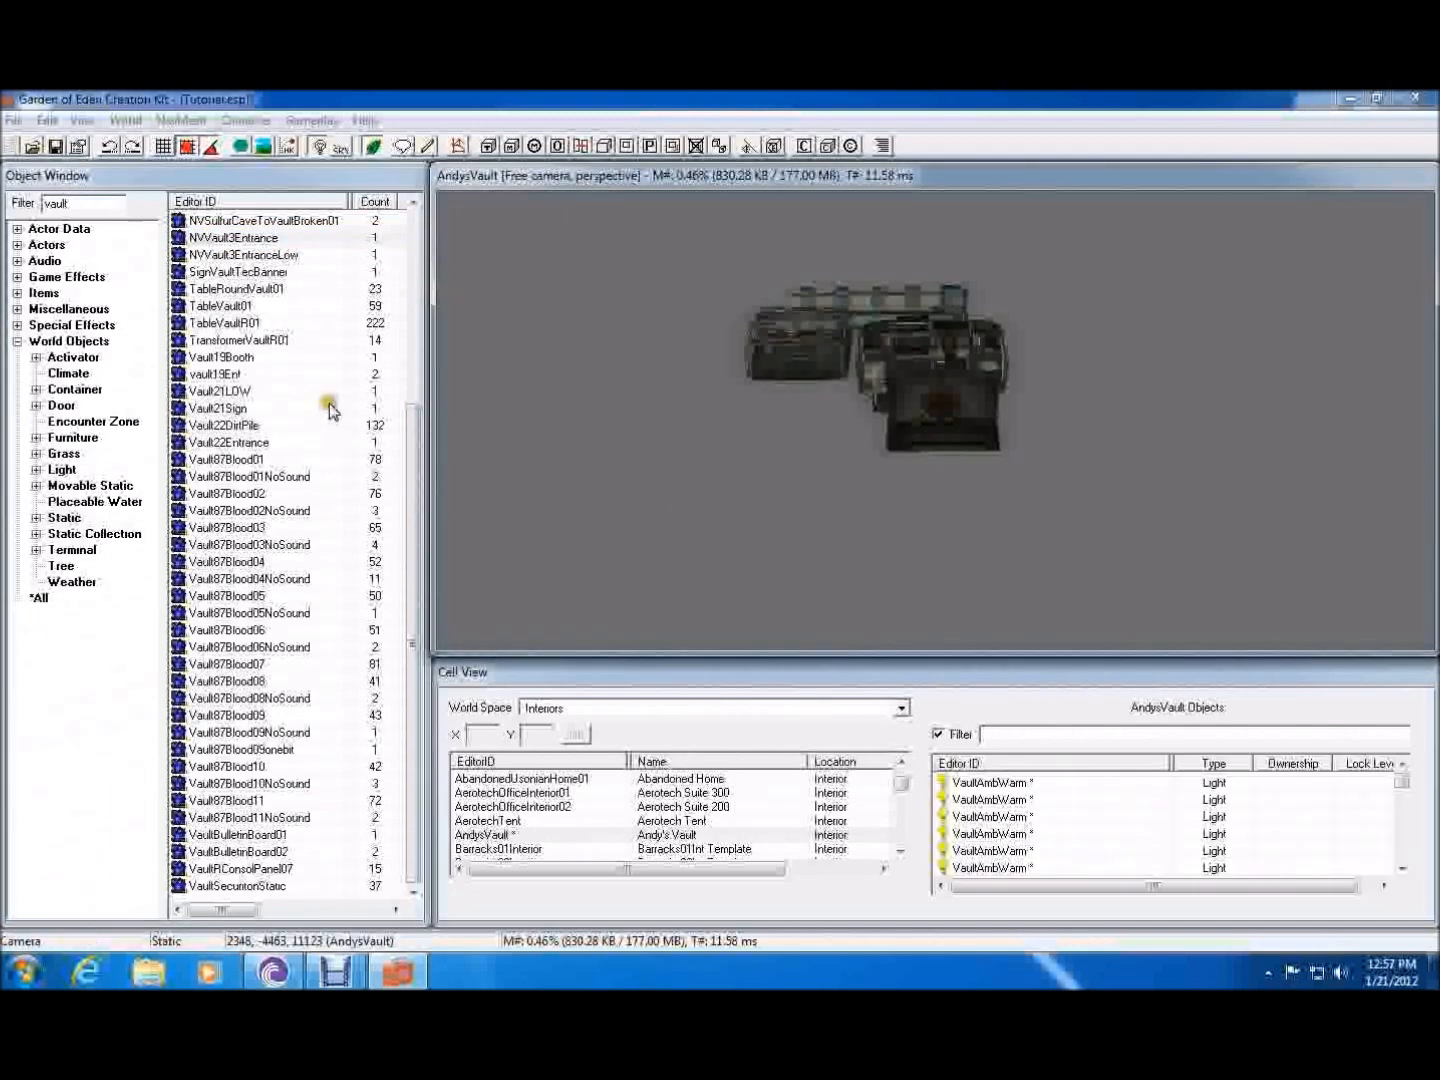
# - Place a CaveHallVaultTrans01 static outside the gear door, rotated to 90 degrees about Z, at about 2496, 448, 7552
pyautogui.click(296, 391)
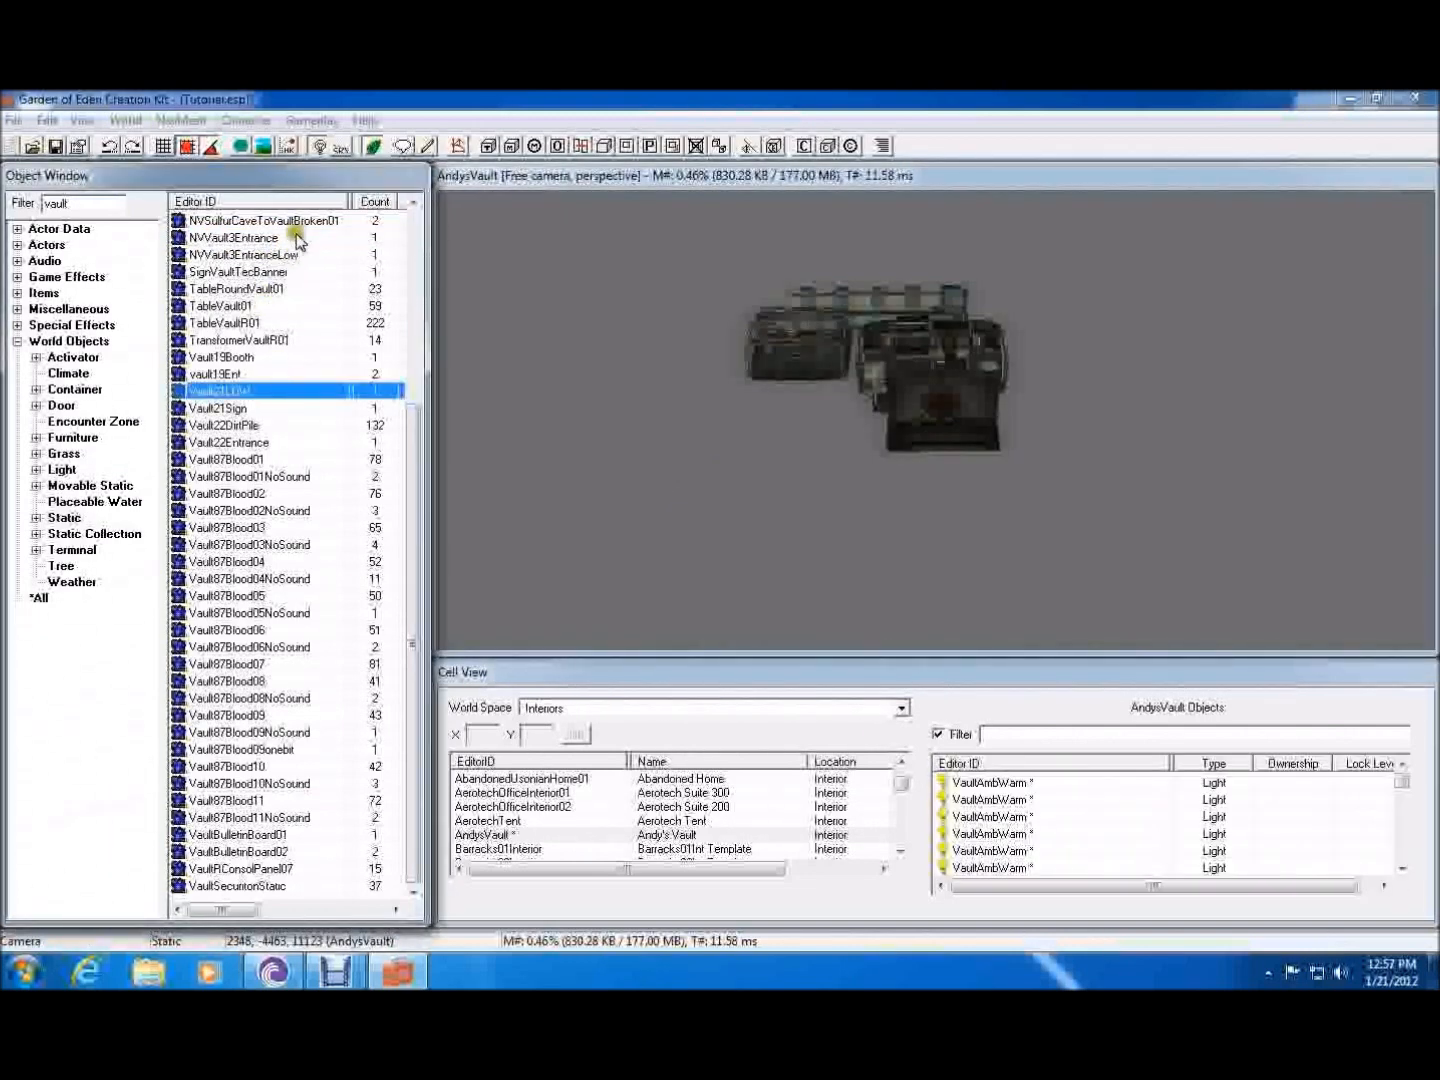
pyautogui.moveTo(418, 443); pyautogui.dragTo(416, 249)
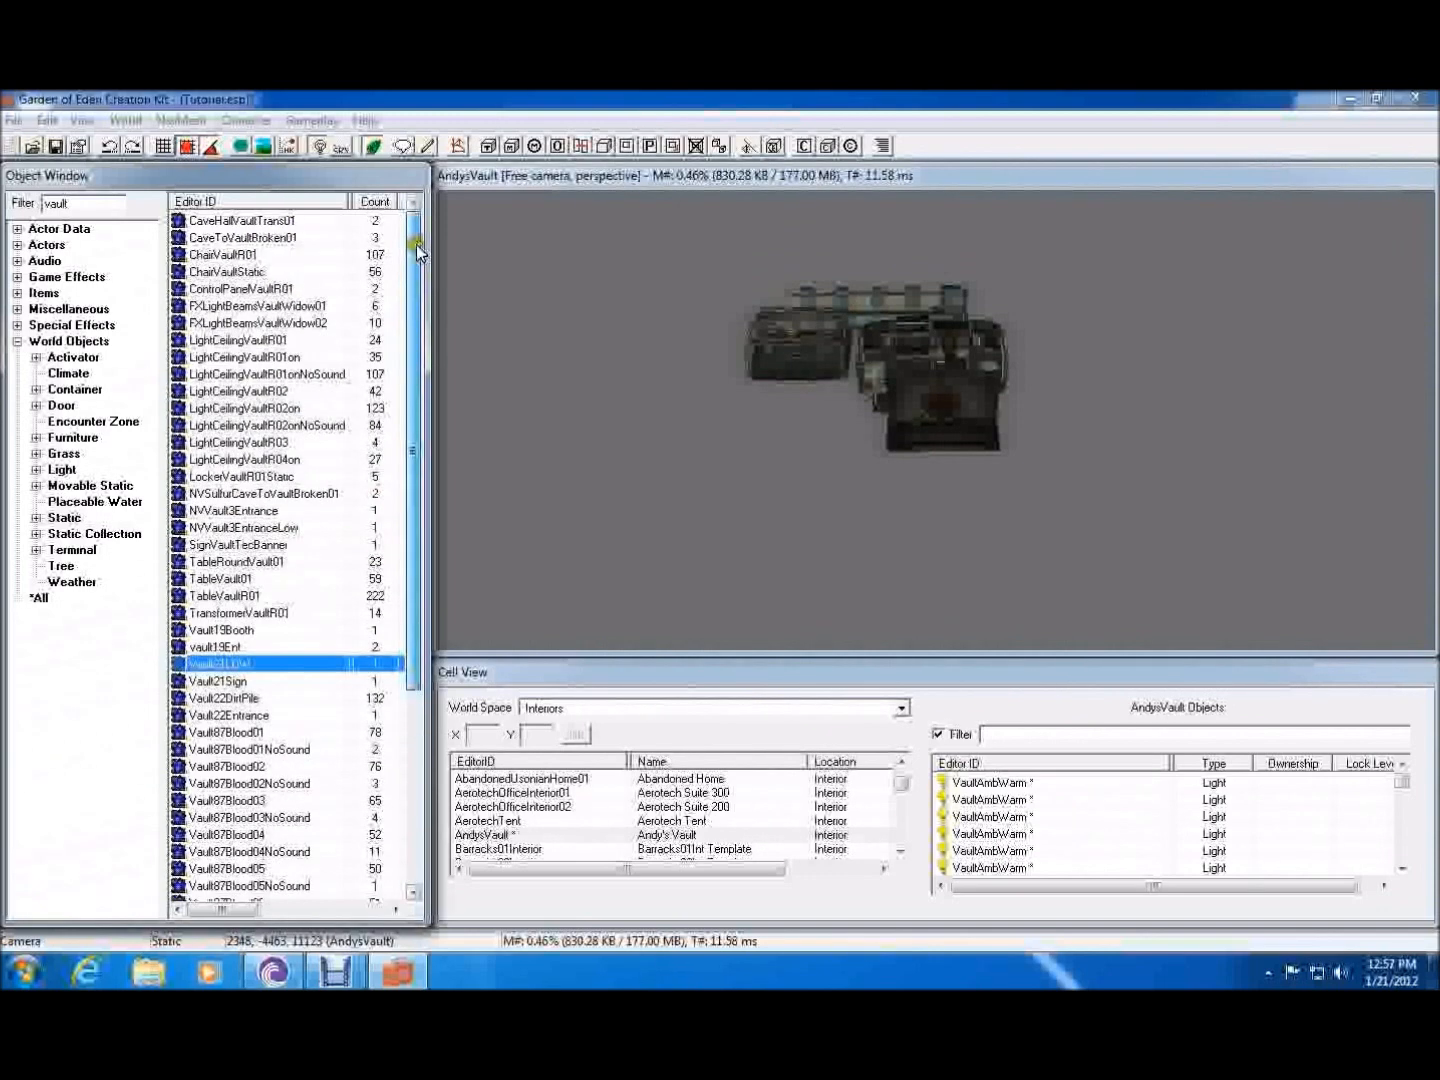
pyautogui.moveTo(306, 220); pyautogui.dragTo(801, 404)
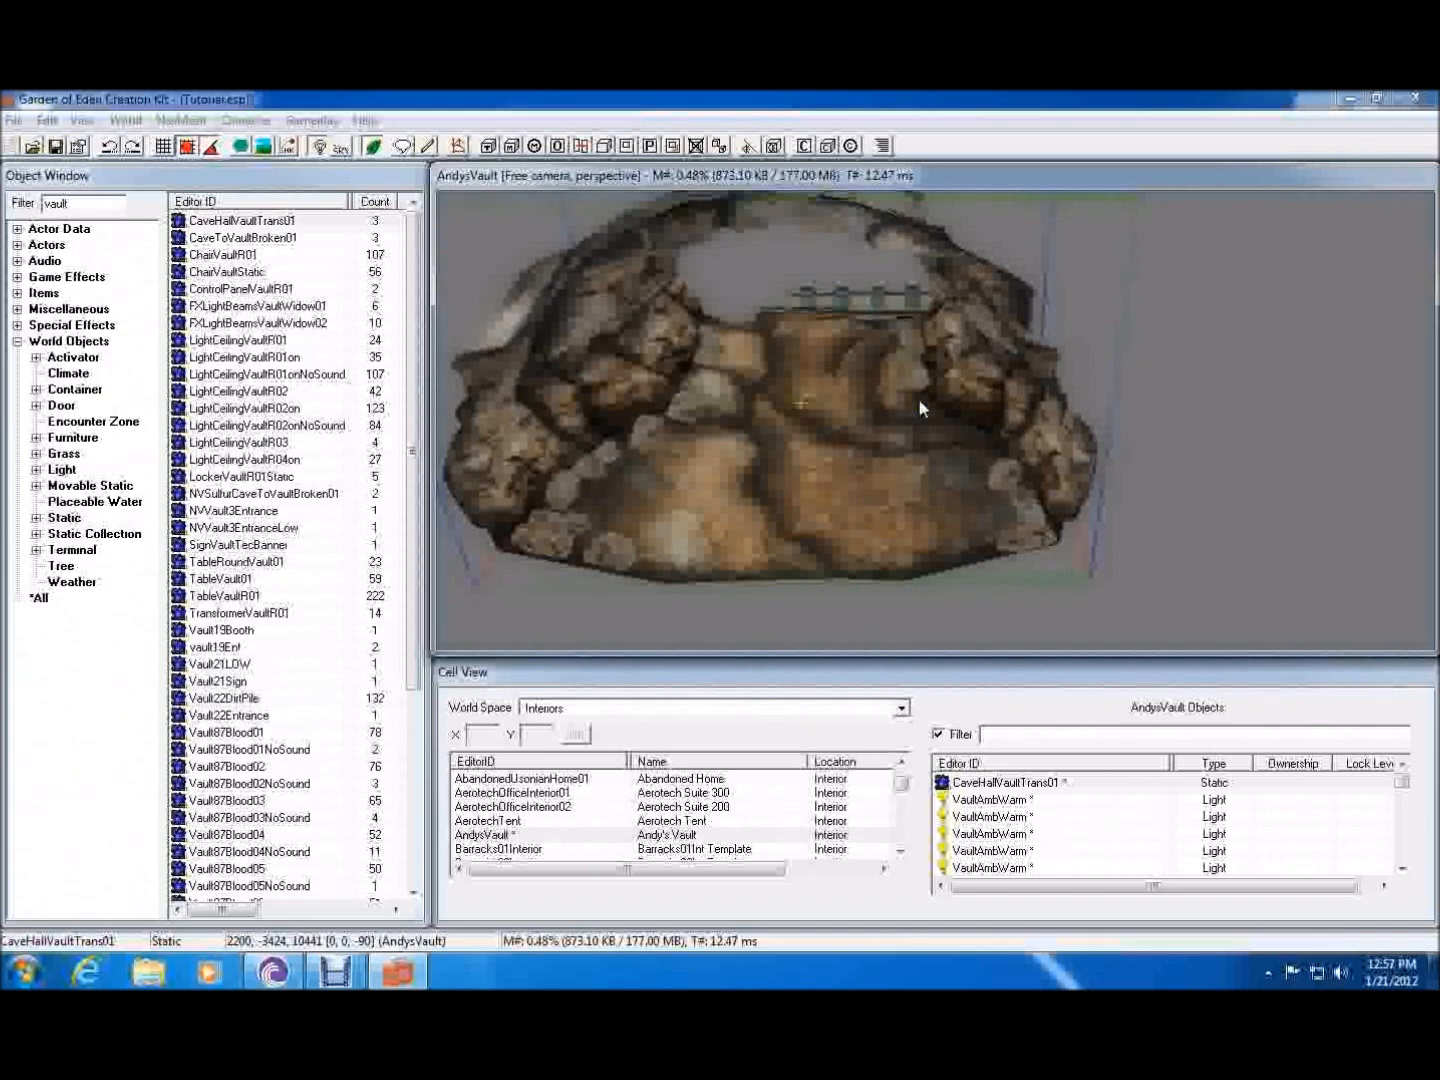
pyautogui.moveTo(877, 417); pyautogui.dragTo(661, 434, button='right')
pyautogui.moveTo(788, 453); pyautogui.dragTo(902, 115)
pyautogui.scroll(5, 974, 349)
pyautogui.keyDown('shift'); pyautogui.moveTo(973, 349); pyautogui.dragTo(1201, 456, button='middle'); pyautogui.keyUp('shift')
pyautogui.moveTo(1202, 457); pyautogui.dragTo(762, 333)
pyautogui.scroll(3, 762, 333)
pyautogui.moveTo(762, 333); pyautogui.dragTo(838, 481, button='middle')
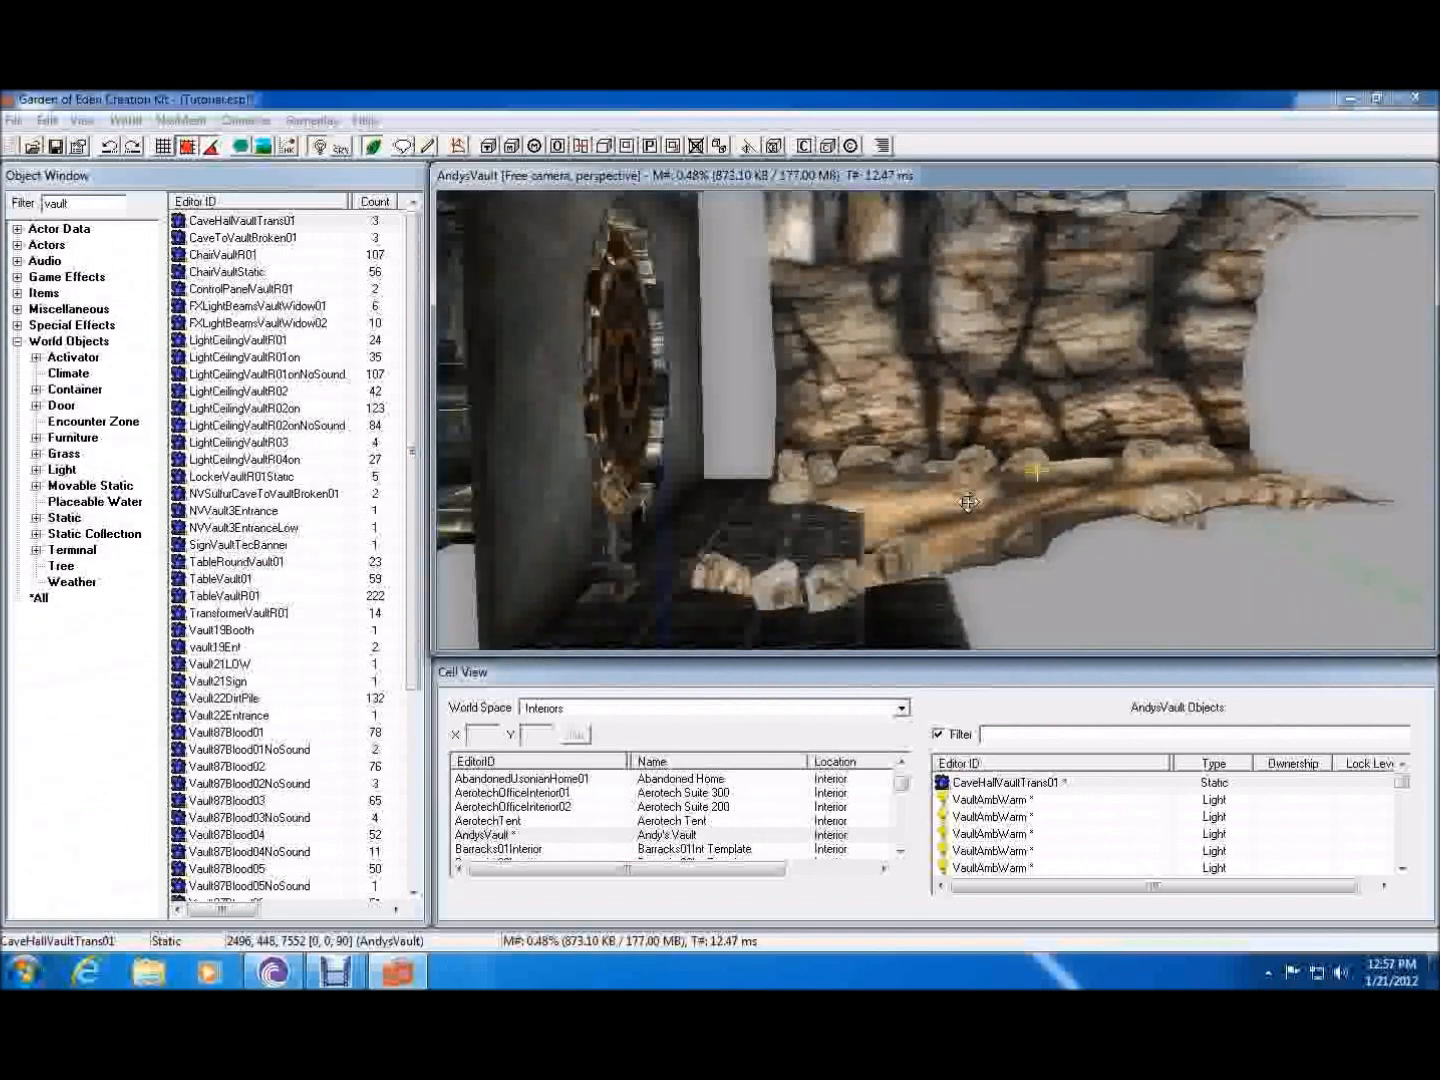
# - Move the CaveHallVaultTrans01 piece against the gear door platform at 2496, 576, 7552 and check its fit around the outer control panel
pyautogui.moveTo(968, 501); pyautogui.dragTo(983, 585)
pyautogui.moveTo(983, 585); pyautogui.dragTo(396, 522, button='middle')
pyautogui.moveTo(851, 562)
pyautogui.mouseDown()
pyautogui.moveTo(884, 495)
pyautogui.moveTo(858, 530)
pyautogui.mouseUp()
pyautogui.moveTo(857, 530); pyautogui.dragTo(1156, 480, button='middle')
pyautogui.moveTo(1156, 479); pyautogui.dragTo(885, 456)
pyautogui.moveTo(885, 455); pyautogui.dragTo(8, 465, button='middle')
pyautogui.moveTo(690, 538); pyautogui.dragTo(337, 478, button='middle')
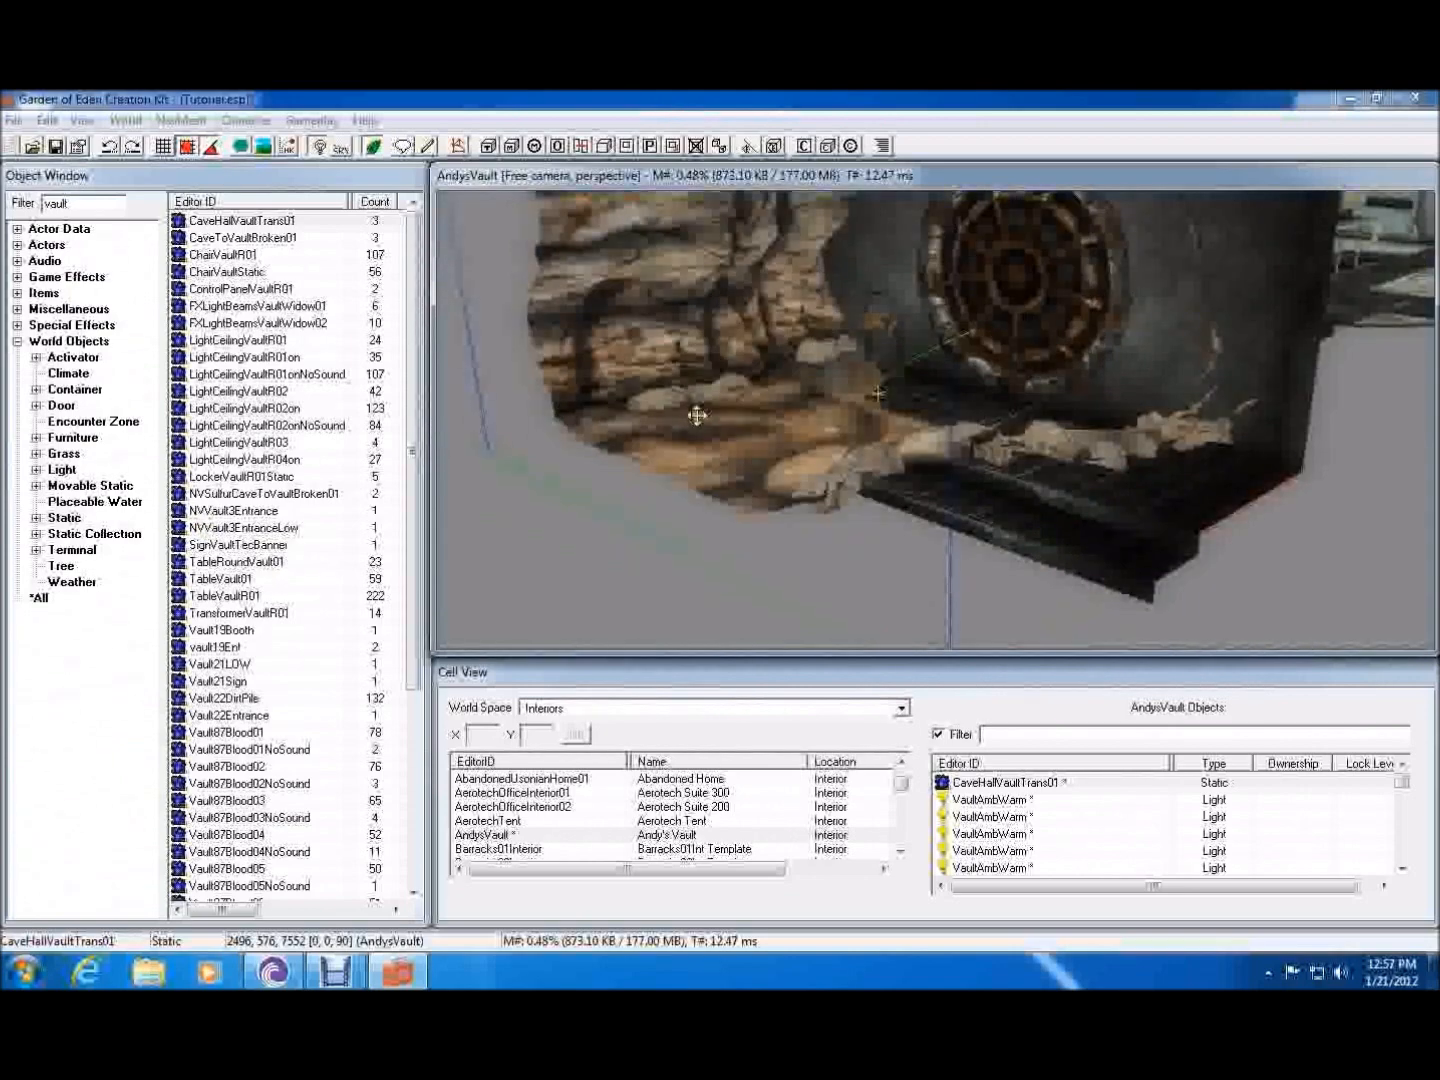
pyautogui.scroll(5, 698, 415)
pyautogui.moveTo(698, 416); pyautogui.dragTo(1166, 581, button='middle')
pyautogui.moveTo(1021, 423); pyautogui.dragTo(833, 444, button='middle')
pyautogui.click(618, 343)
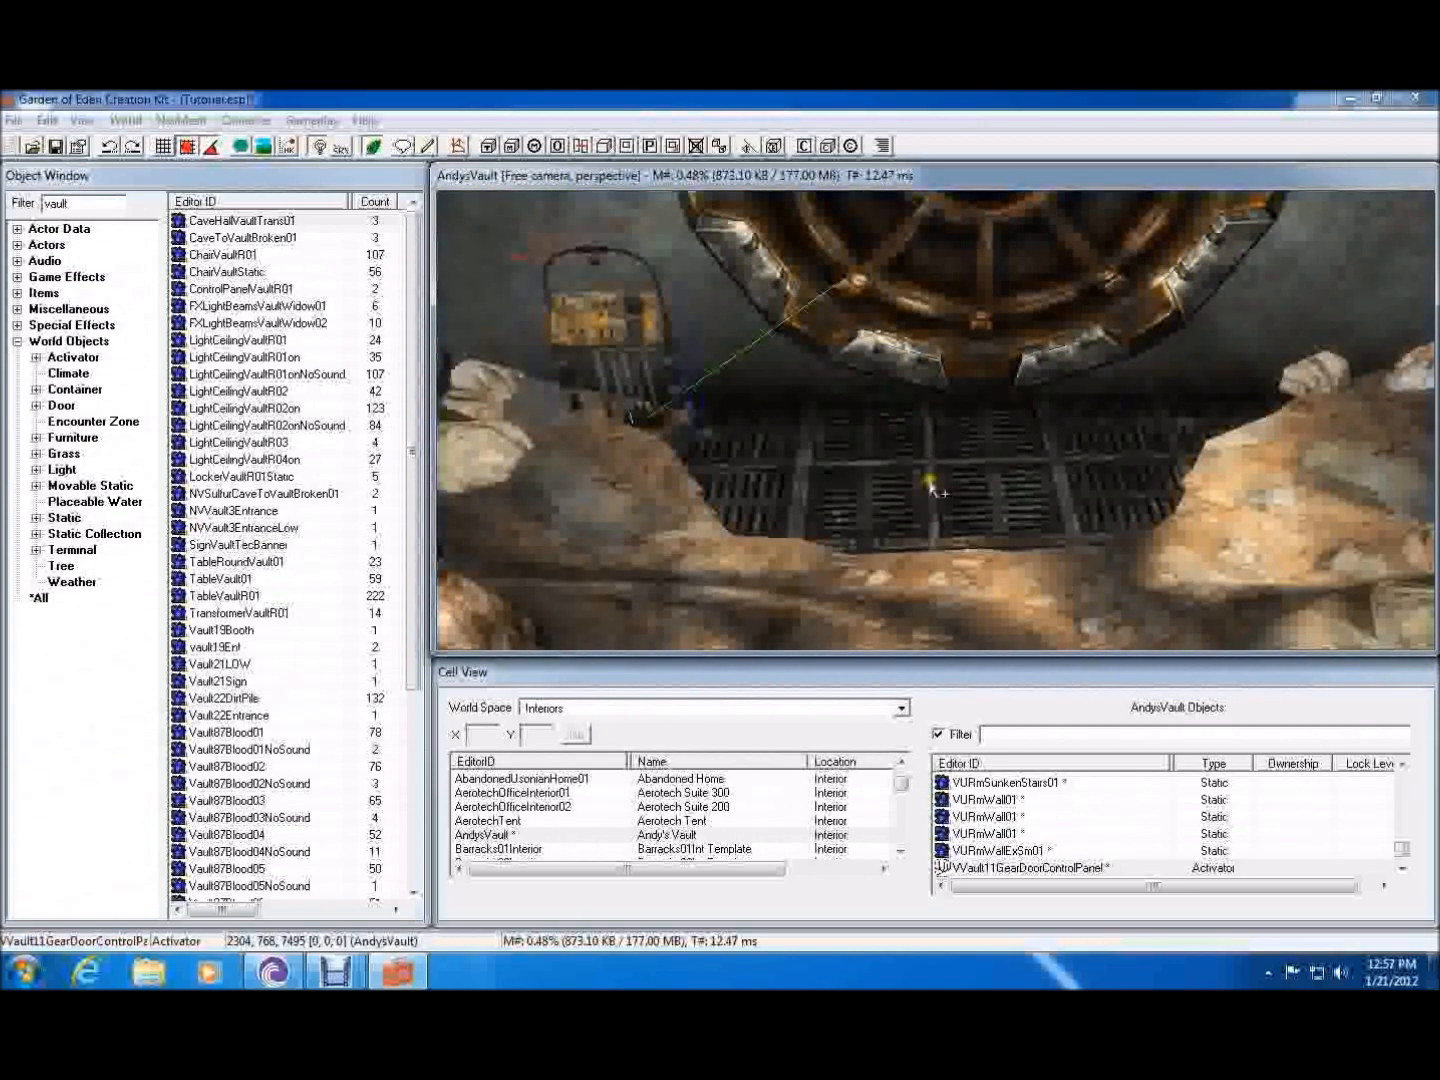
pyautogui.scroll(-5, 918, 430)
# - Paste the CaveHallRamp03 piece into AndysVault and move it beyond the vault transition piece, to about 2368, -256, 7680
pyautogui.click(880, 467)
pyautogui.keyDown('shift'); pyautogui.moveTo(556, 426); pyautogui.dragTo(751, 401, button='middle'); pyautogui.keyUp('shift')
pyautogui.hotkey('ctrl', 'v')
pyautogui.scroll(-5, 941, 443)
pyautogui.keyDown('shift'); pyautogui.moveTo(924, 467); pyautogui.dragTo(1111, 440, button='middle'); pyautogui.keyUp('shift')
pyautogui.moveTo(1005, 419); pyautogui.dragTo(1110, 460)
pyautogui.moveTo(1261, 562); pyautogui.dragTo(1257, 618)
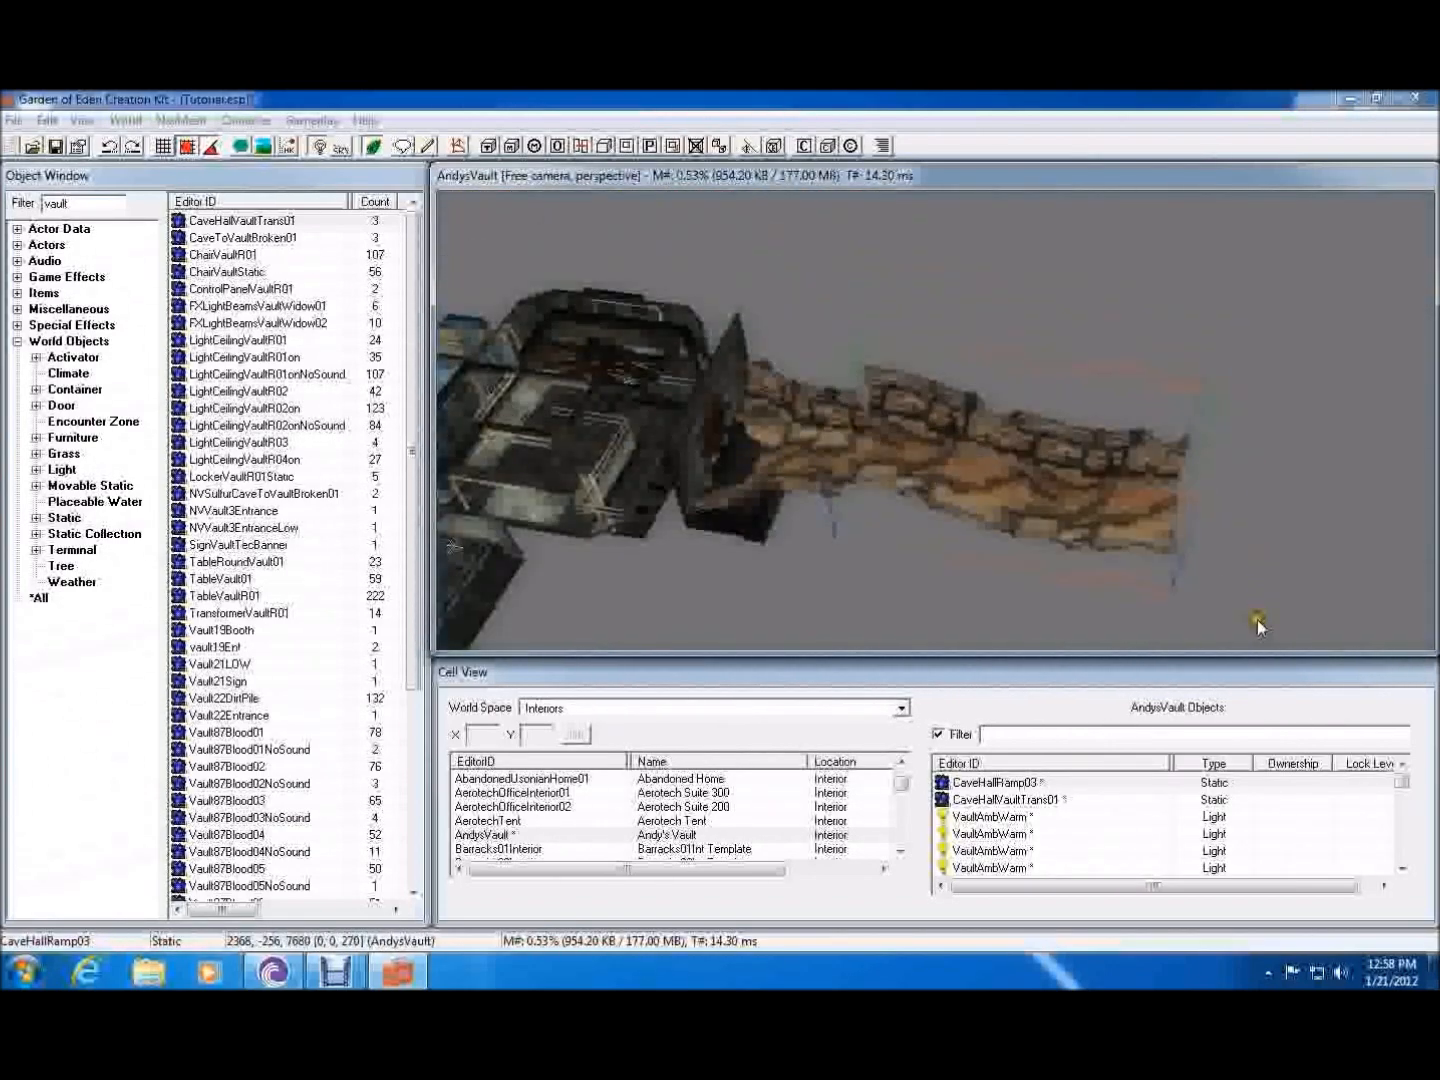
# - Align the CaveHallRamp03 piece with the end of CaveHallVaultTrans01 at 2496, -192, 7424 and check the joint
pyautogui.scroll(4, 1256, 619)
pyautogui.keyDown('shift'); pyautogui.moveTo(1256, 619); pyautogui.dragTo(959, 396, button='middle'); pyautogui.keyUp('shift')
pyautogui.moveTo(890, 418); pyautogui.dragTo(765, 448)
pyautogui.scroll(5, 861, 490)
pyautogui.keyDown('shift'); pyautogui.moveTo(833, 481); pyautogui.dragTo(1152, 340, button='middle'); pyautogui.keyUp('shift')
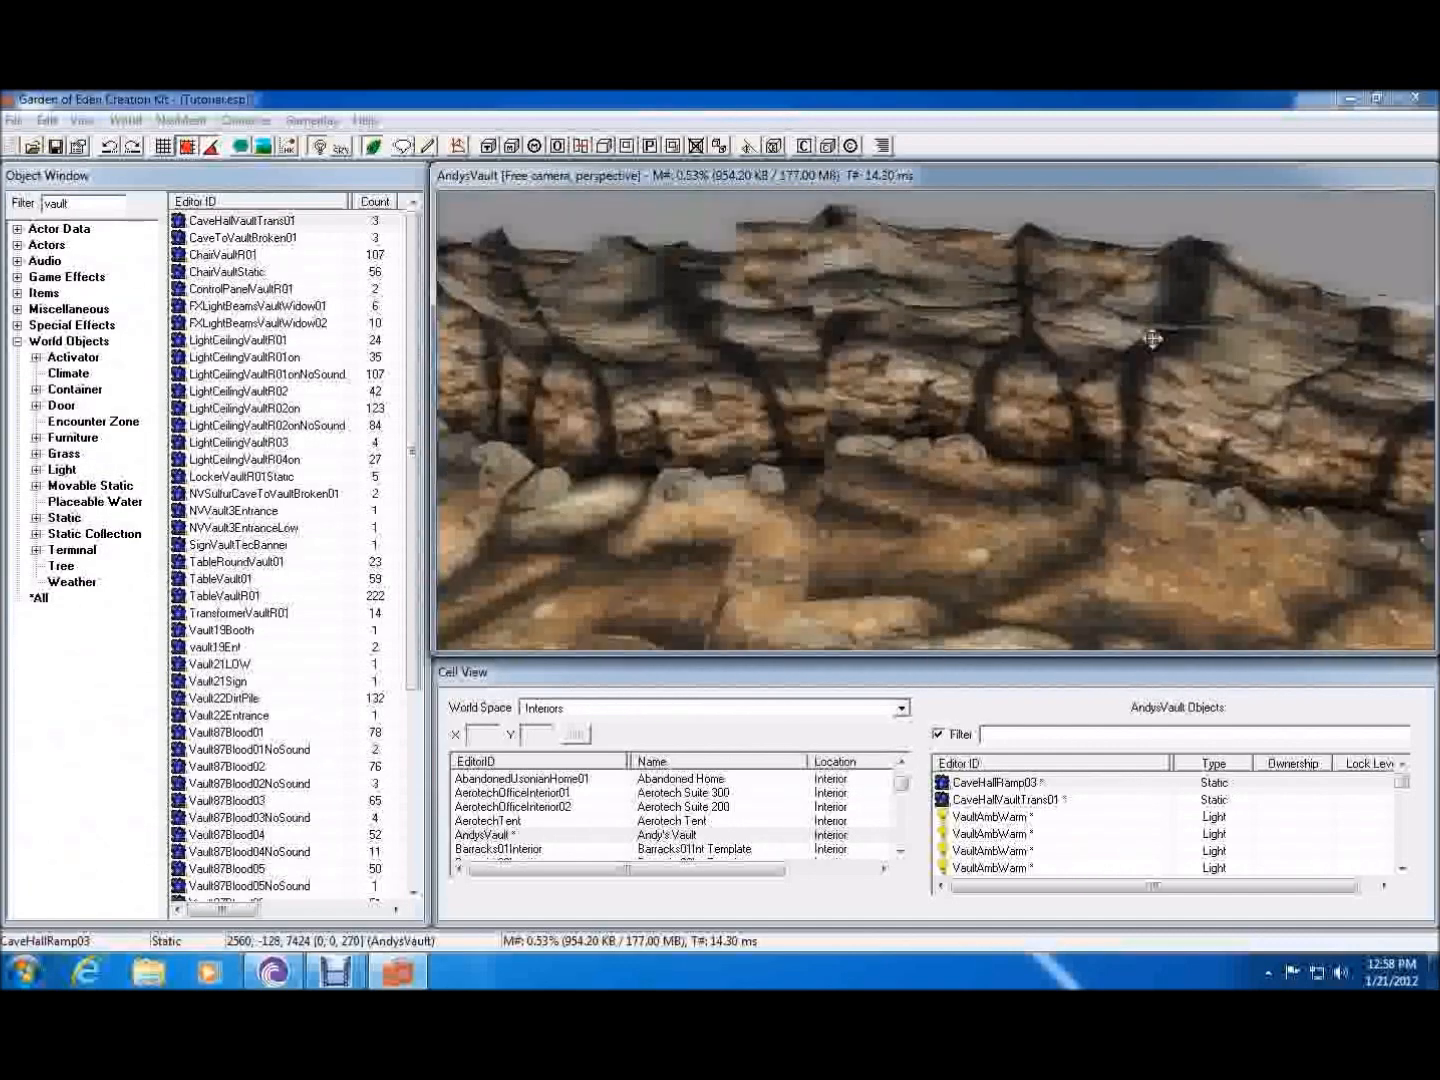
pyautogui.moveTo(1030, 502); pyautogui.dragTo(1054, 556)
pyautogui.keyDown('shift'); pyautogui.moveTo(1054, 555); pyautogui.dragTo(1215, 553, button='middle'); pyautogui.keyUp('shift')
pyautogui.scroll(-4, 1013, 507)
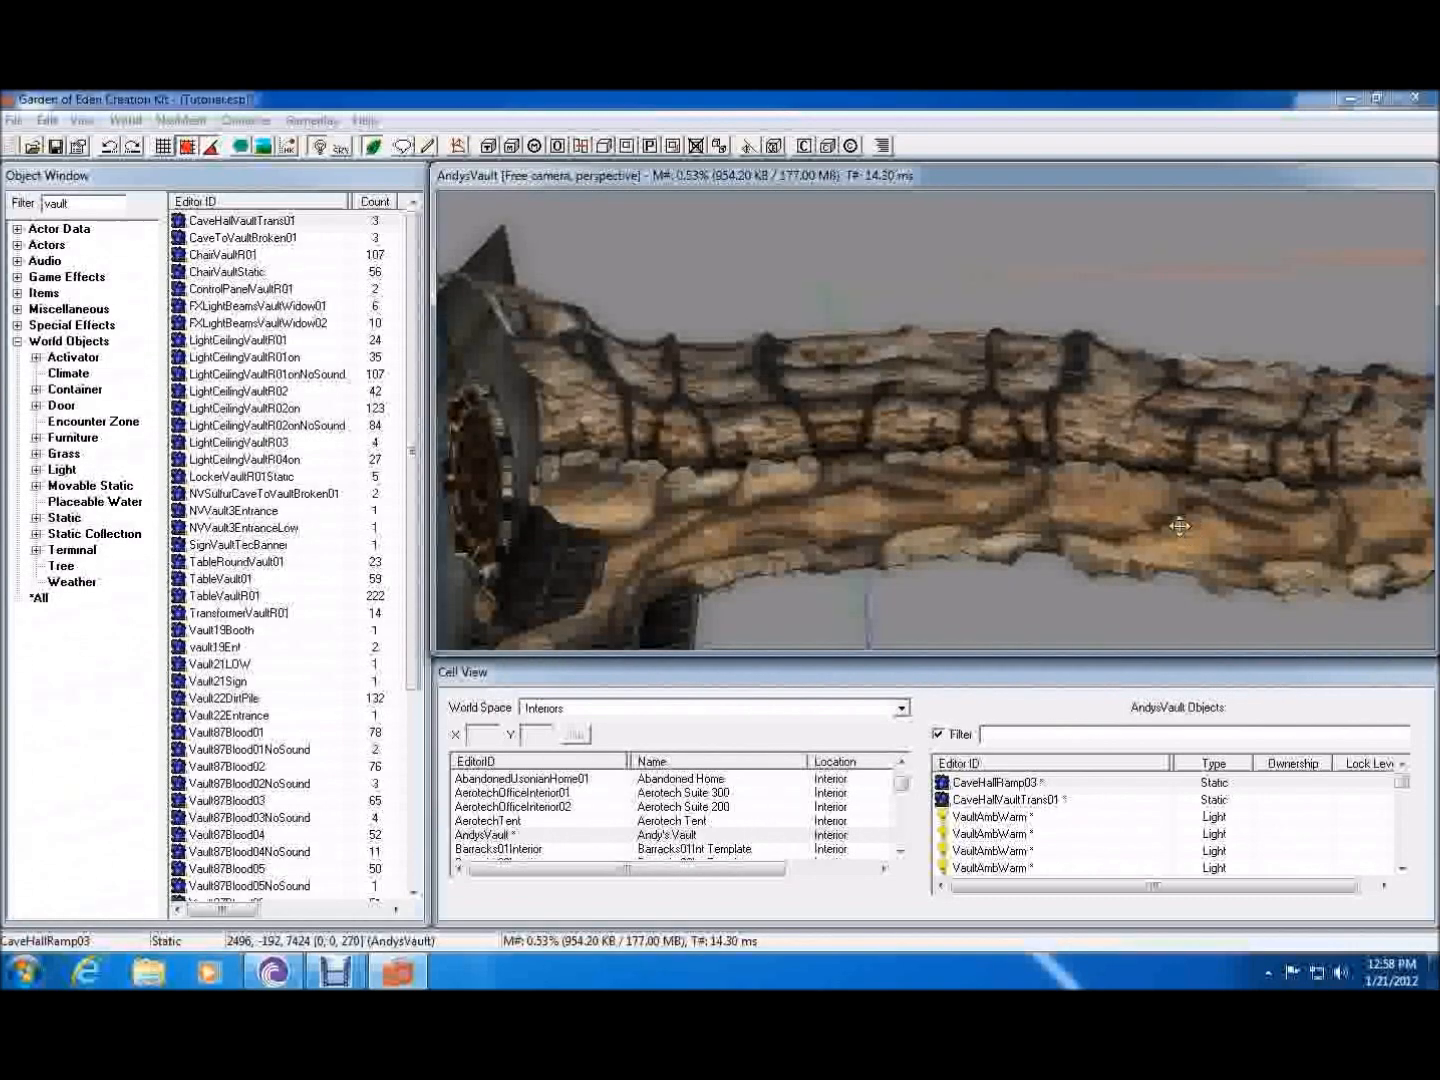
pyautogui.keyDown('shift'); pyautogui.moveTo(1066, 509); pyautogui.dragTo(869, 518, button='middle'); pyautogui.keyUp('shift')
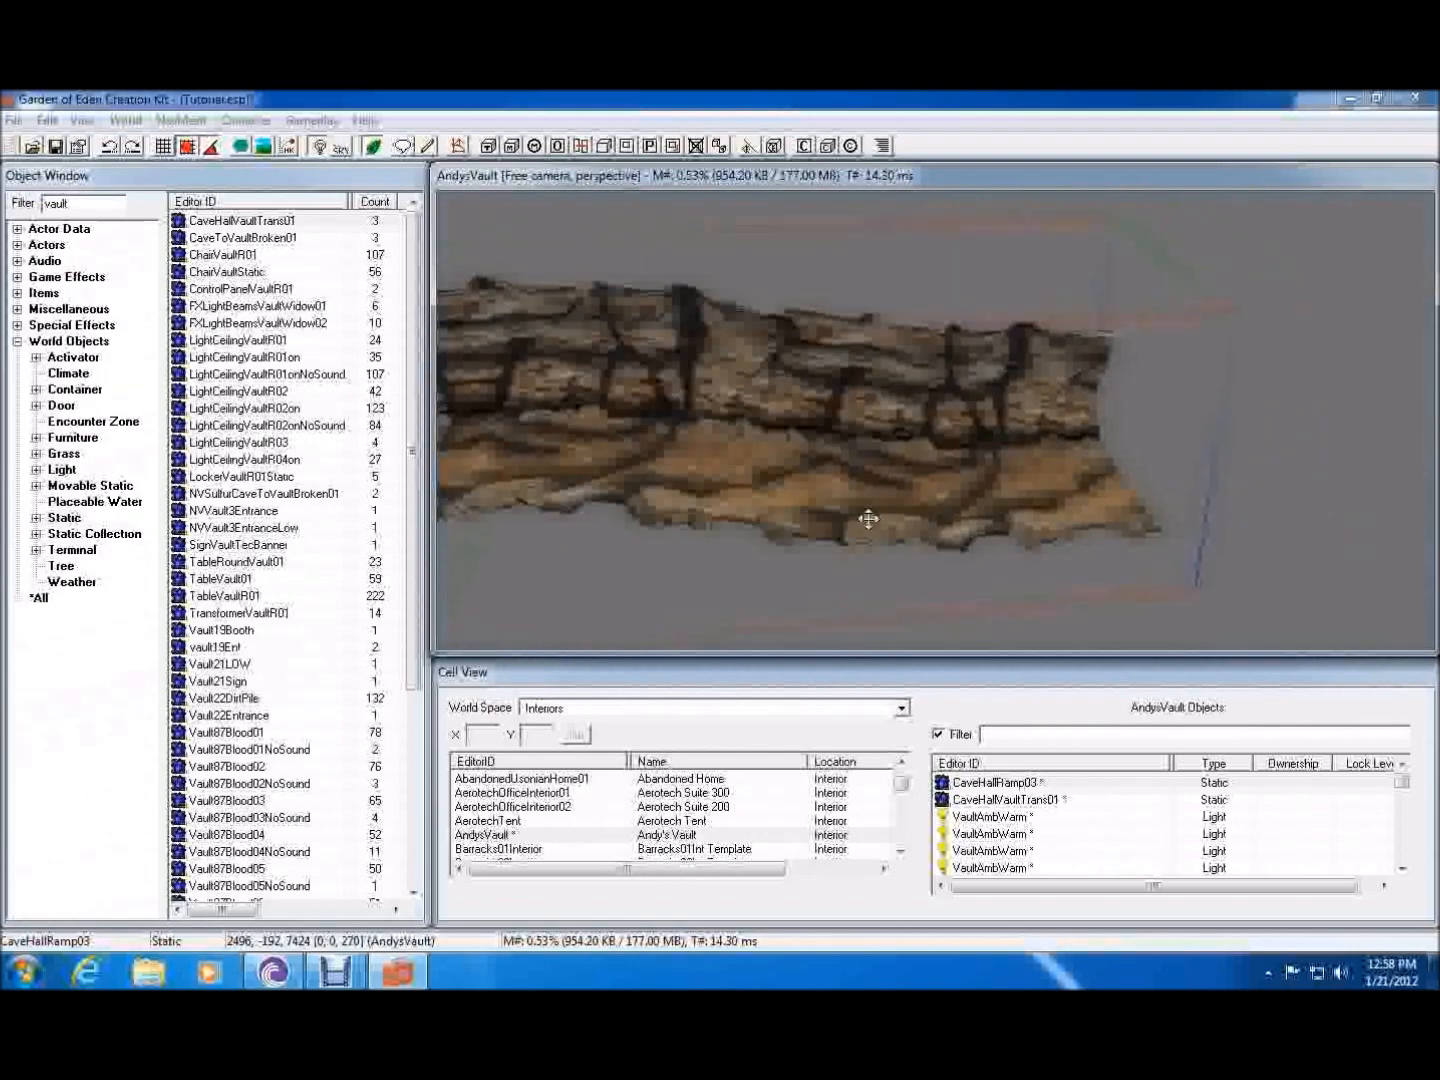
# - Load the Vault11a cell and bring its whole layout into view, starting from one of its AbraxoCleaner items
pyautogui.doubleClick(554, 837)
pyautogui.click(527, 810)
pyautogui.press('v')
pyautogui.doubleClick(480, 850)
pyautogui.rightClick(986, 833)
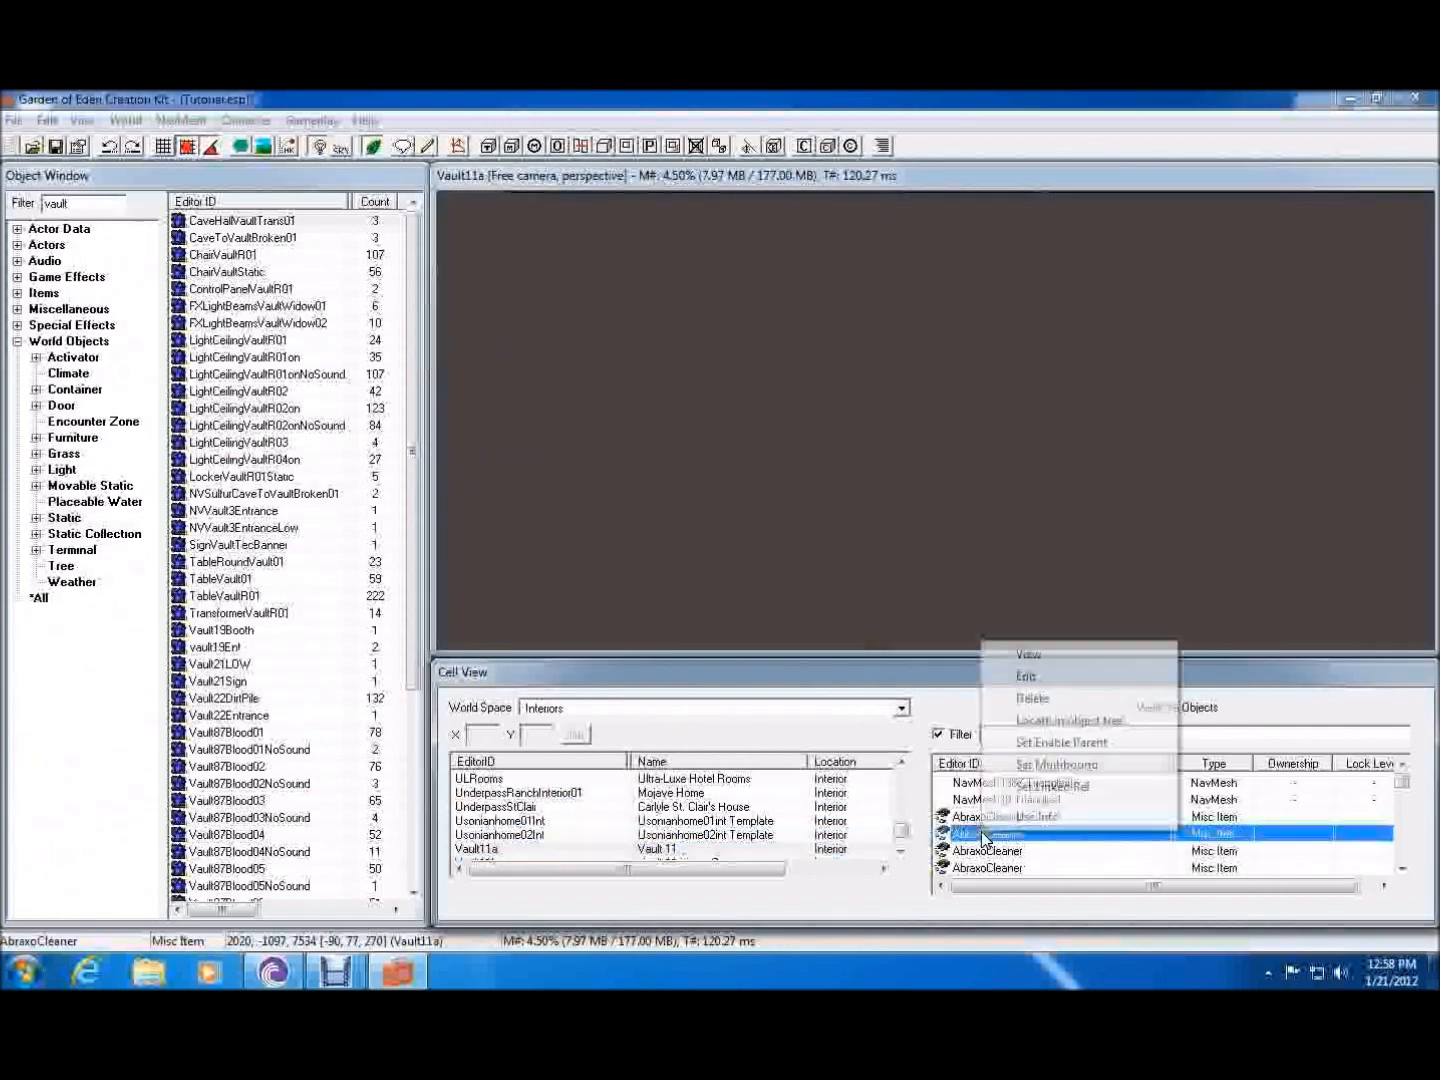
pyautogui.click(1018, 658)
pyautogui.scroll(-5, 1012, 461)
pyautogui.keyDown('shift'); pyautogui.moveTo(995, 465); pyautogui.dragTo(1006, 585, button='middle'); pyautogui.keyUp('shift')
pyautogui.moveTo(1095, 370); pyautogui.dragTo(757, 860, button='middle')
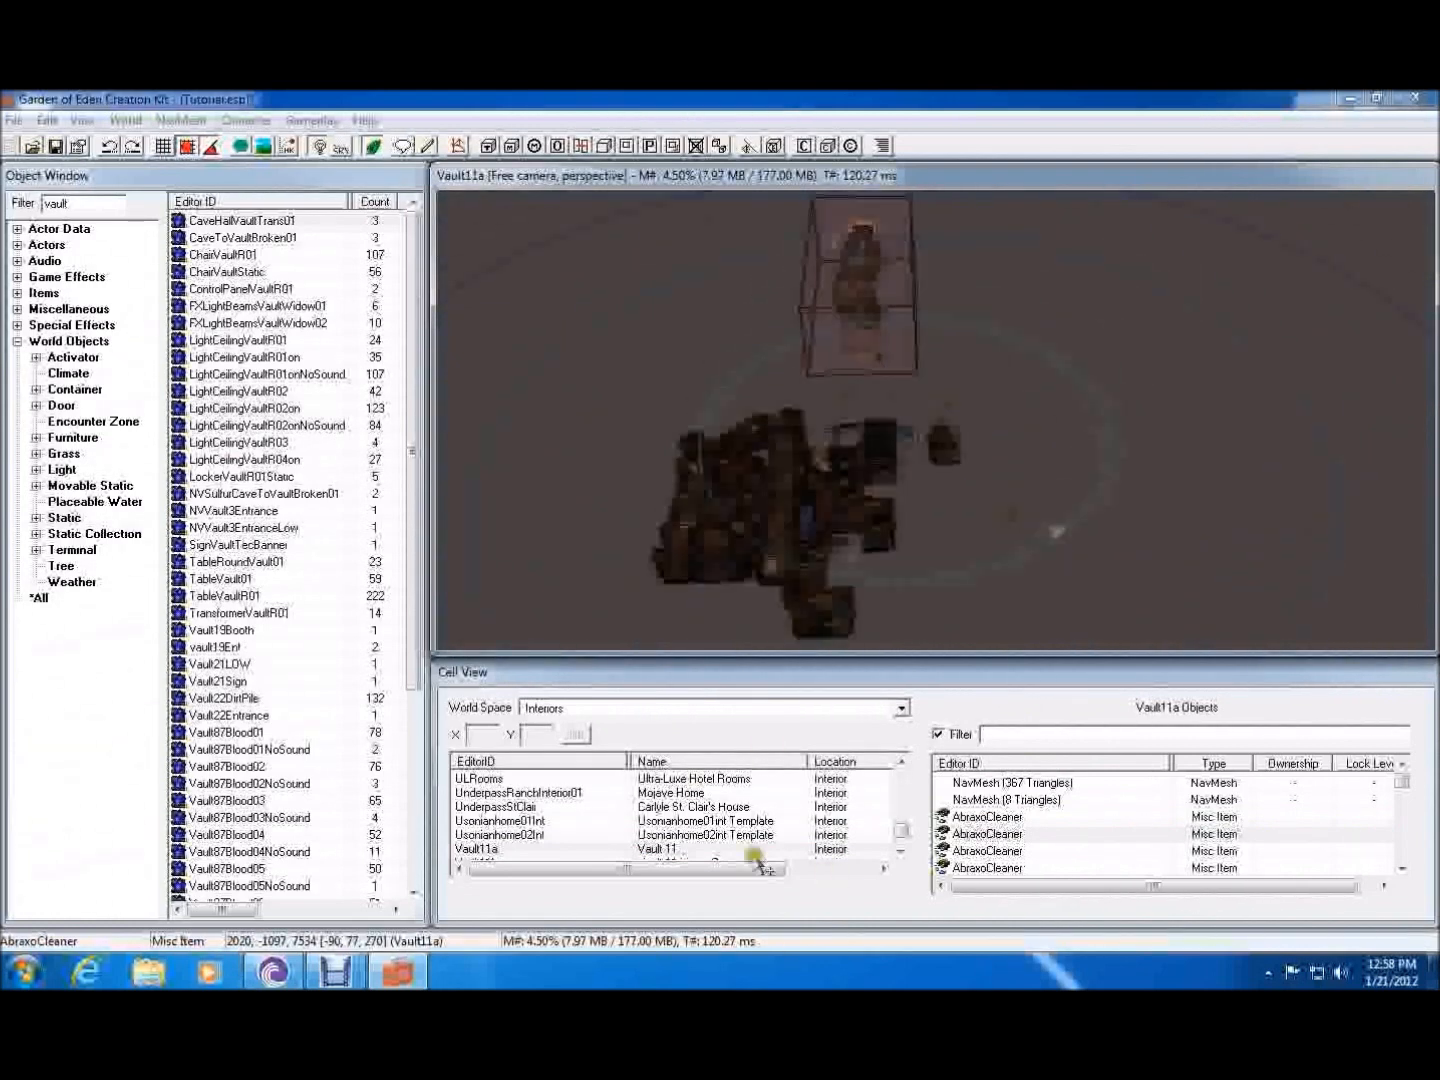
# - Select the acoustic space enclosing Vault11a's cave entrance, look at the entrance from above, and delete that acoustic space
pyautogui.click(894, 257)
pyautogui.press('t')
pyautogui.scroll(5, 976, 206)
pyautogui.moveTo(977, 206); pyautogui.dragTo(808, 658, button='middle')
pyautogui.scroll(-2, 990, 514)
pyautogui.keyDown('shift'); pyautogui.moveTo(941, 332); pyautogui.dragTo(1024, 286, button='middle'); pyautogui.keyUp('shift')
pyautogui.scroll(5, 1025, 286)
pyautogui.moveTo(1199, 350); pyautogui.dragTo(1205, 372, button='middle')
pyautogui.moveTo(792, 460); pyautogui.dragTo(894, 431, button='middle')
pyautogui.scroll(1, 812, 480)
pyautogui.scroll(-1, 830, 465)
pyautogui.press('Delete')
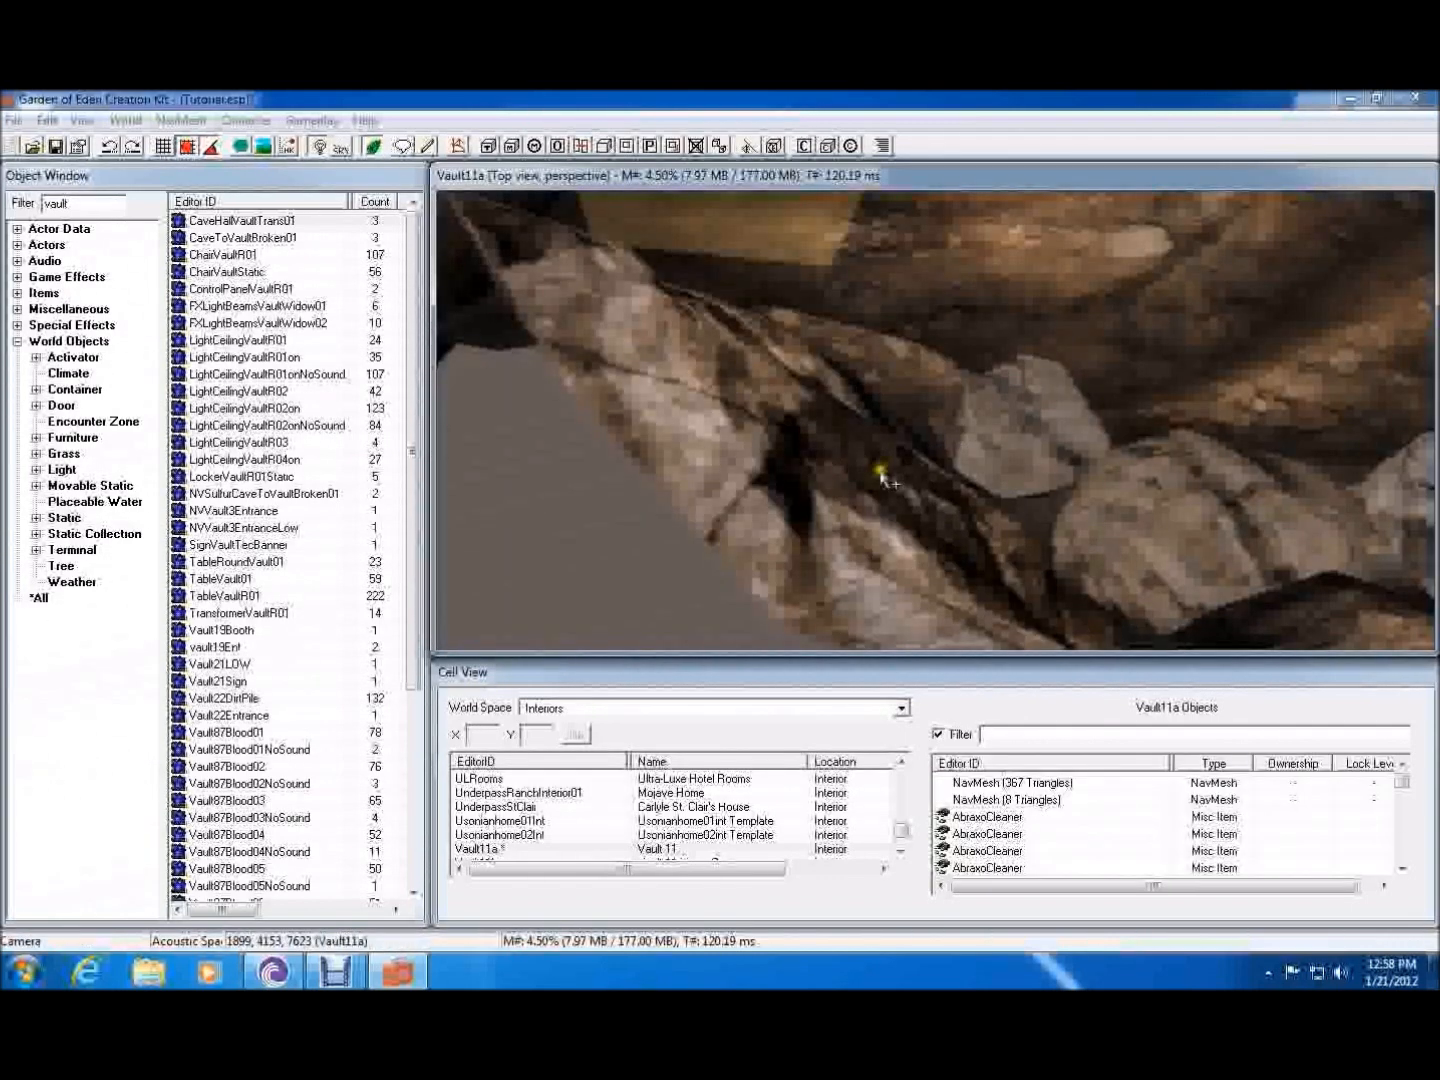
# - Copy the CaveExit01 static together with the CaveDoor01 door from Vault11a's cave entrance
pyautogui.click(866, 477)
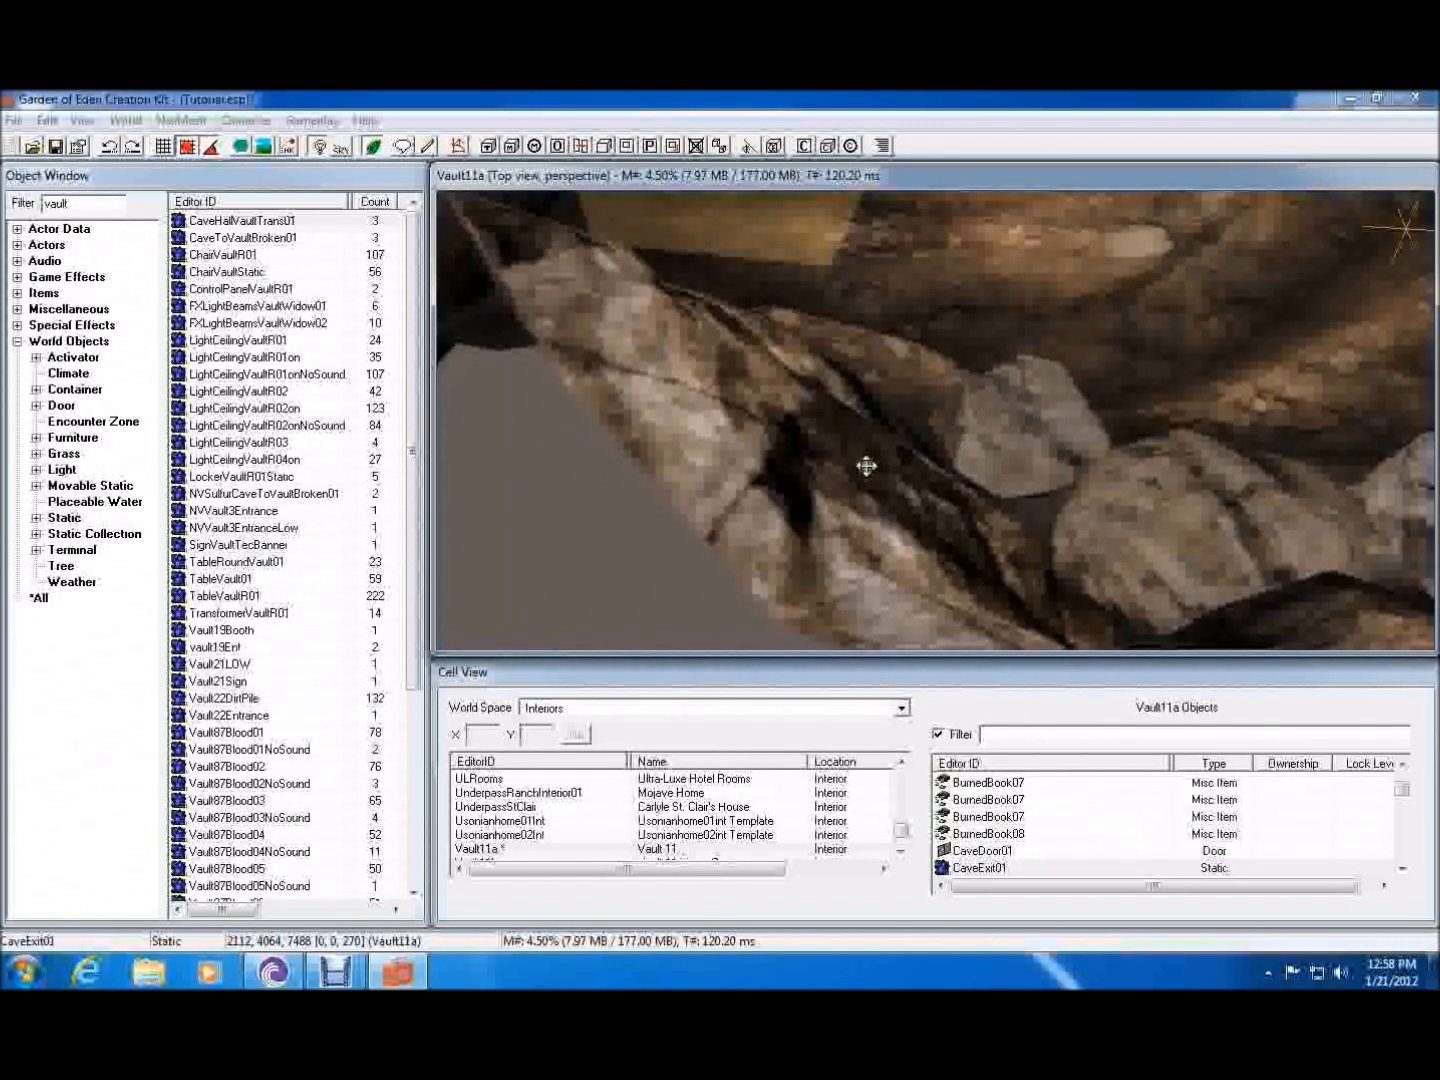
pyautogui.moveTo(698, 363); pyautogui.dragTo(769, 537, button='middle')
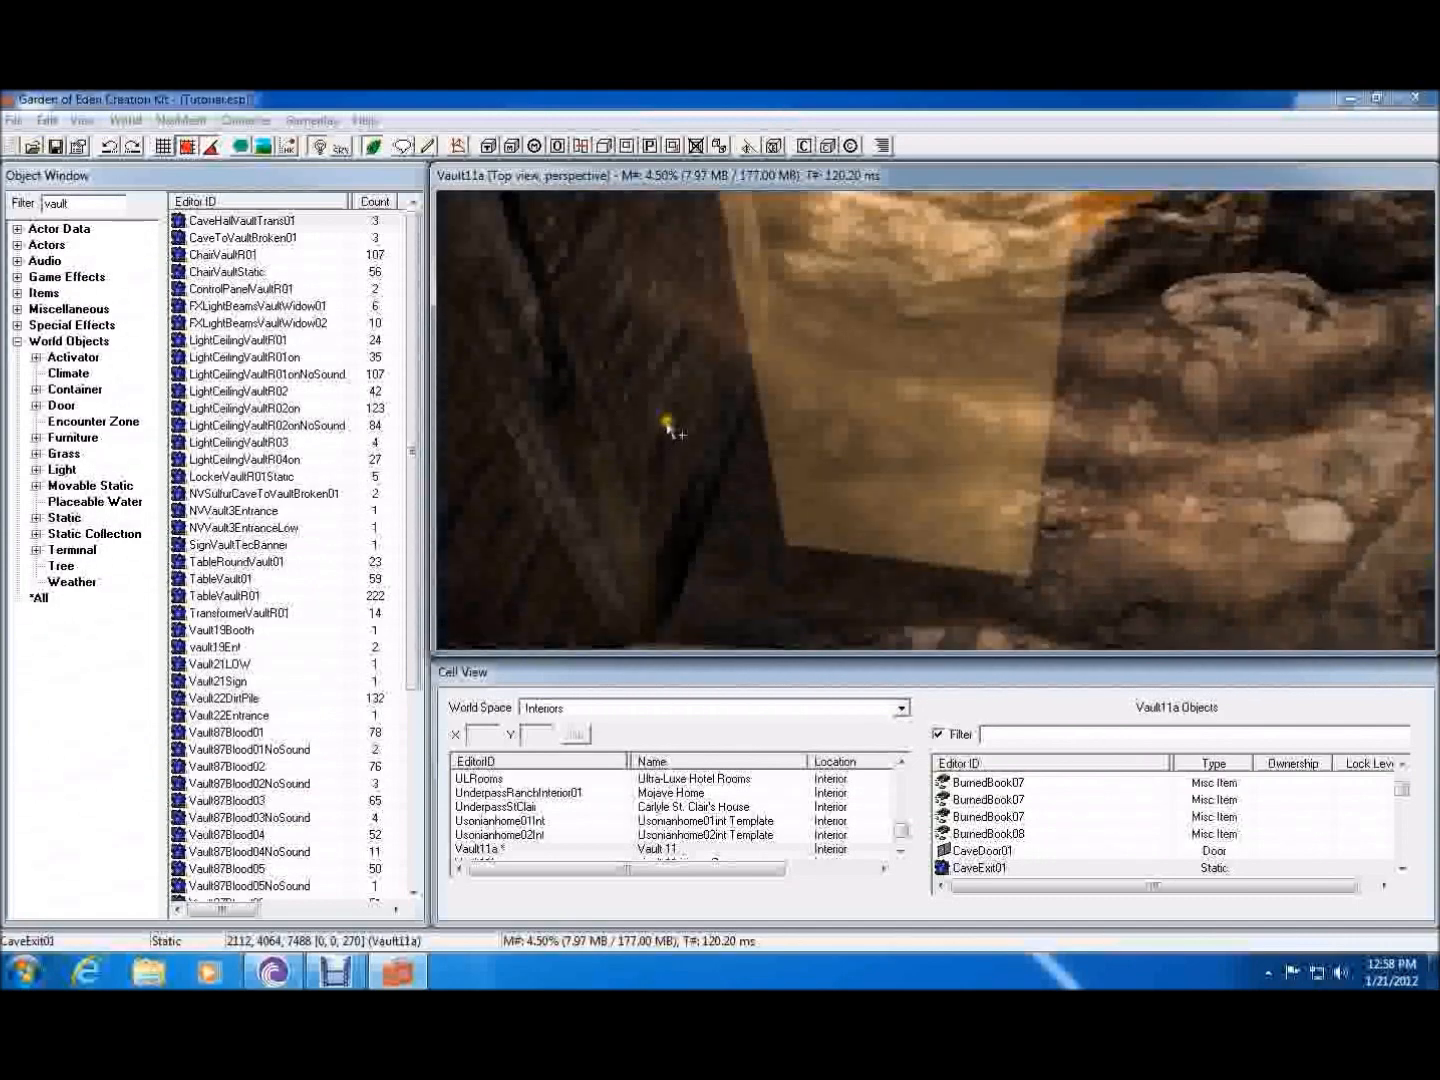
pyautogui.click(626, 390)
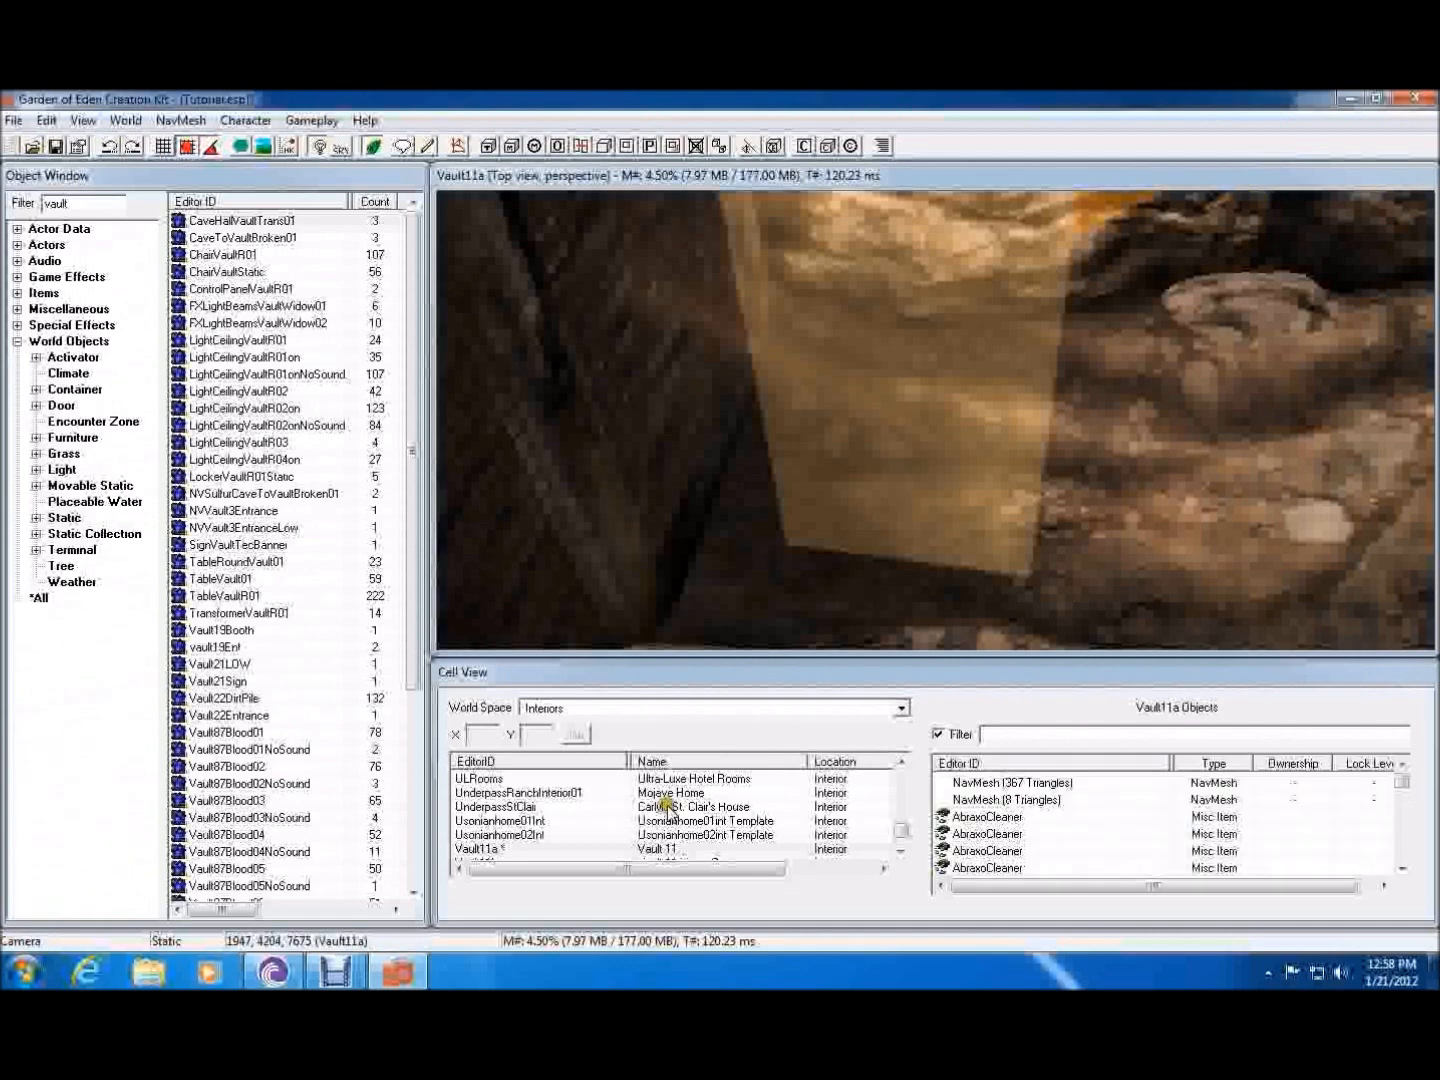
# - Find AndysVault in the interior cell list and load it again
pyautogui.click(528, 822)
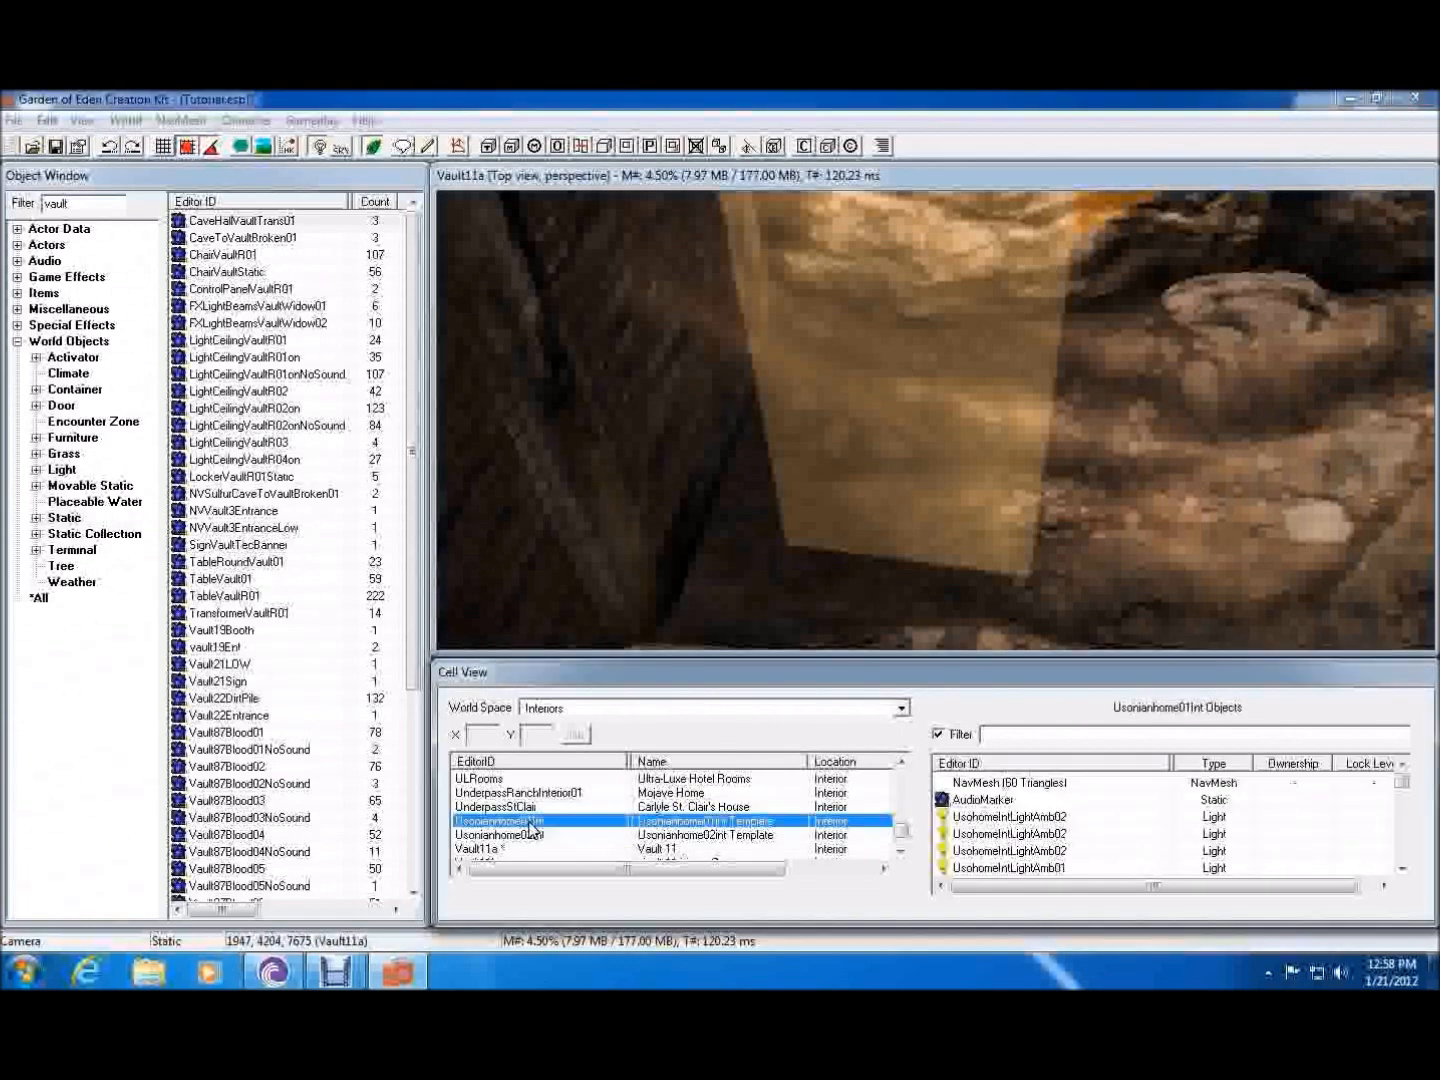
pyautogui.press('a')
pyautogui.scroll(-1, 510, 806)
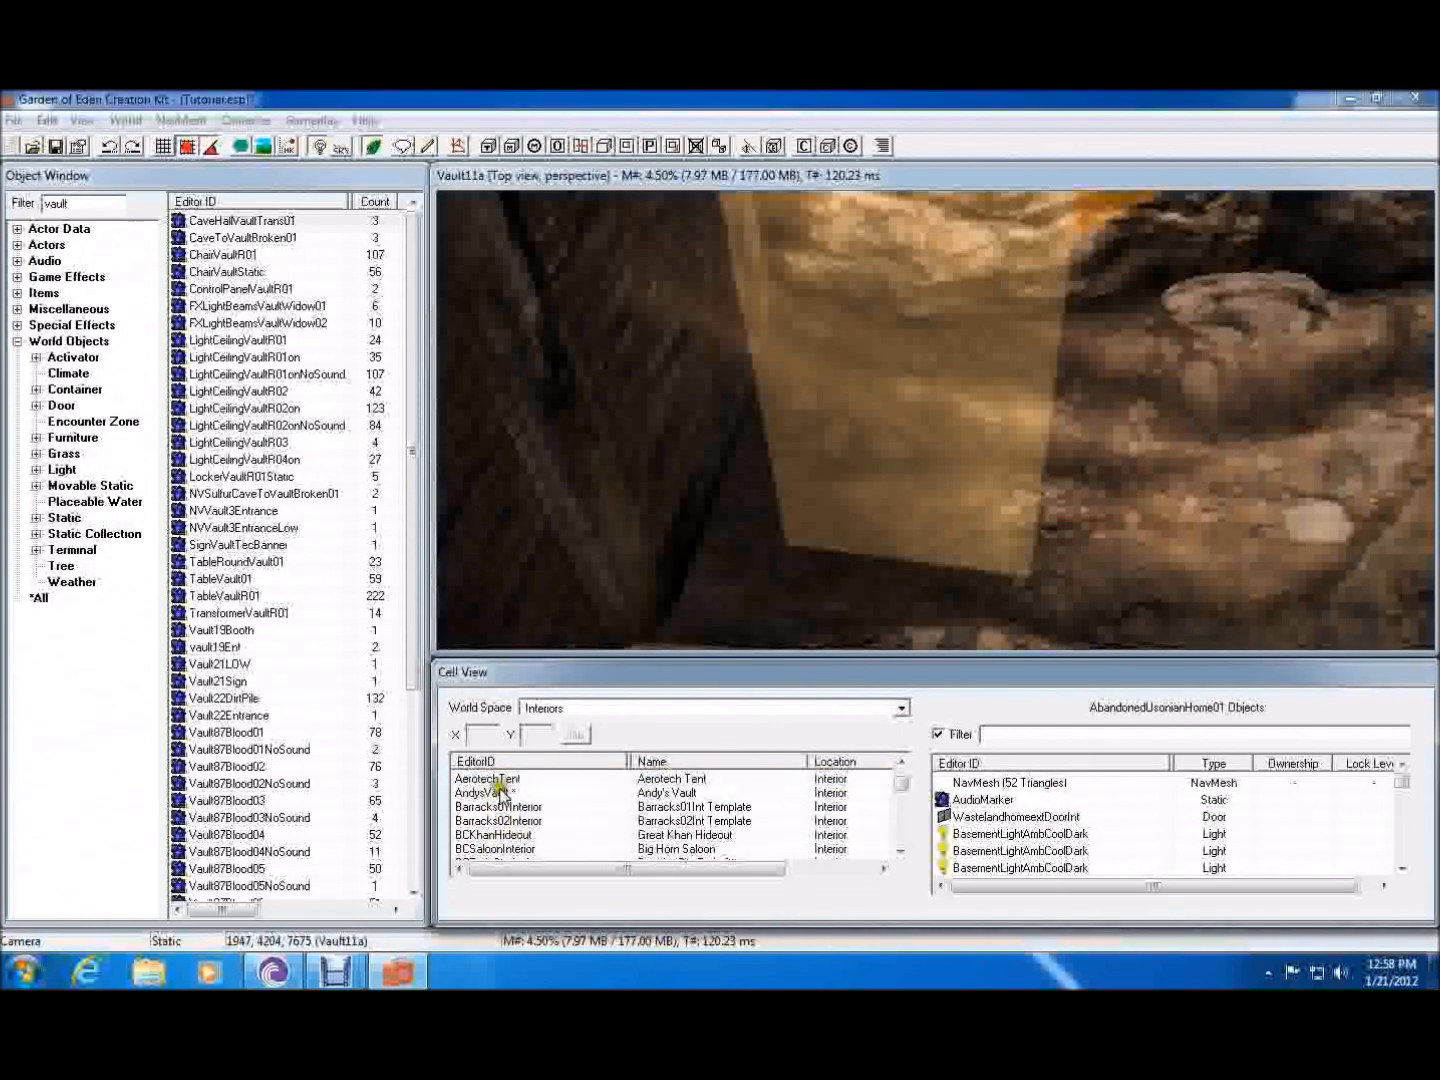
pyautogui.doubleClick(500, 792)
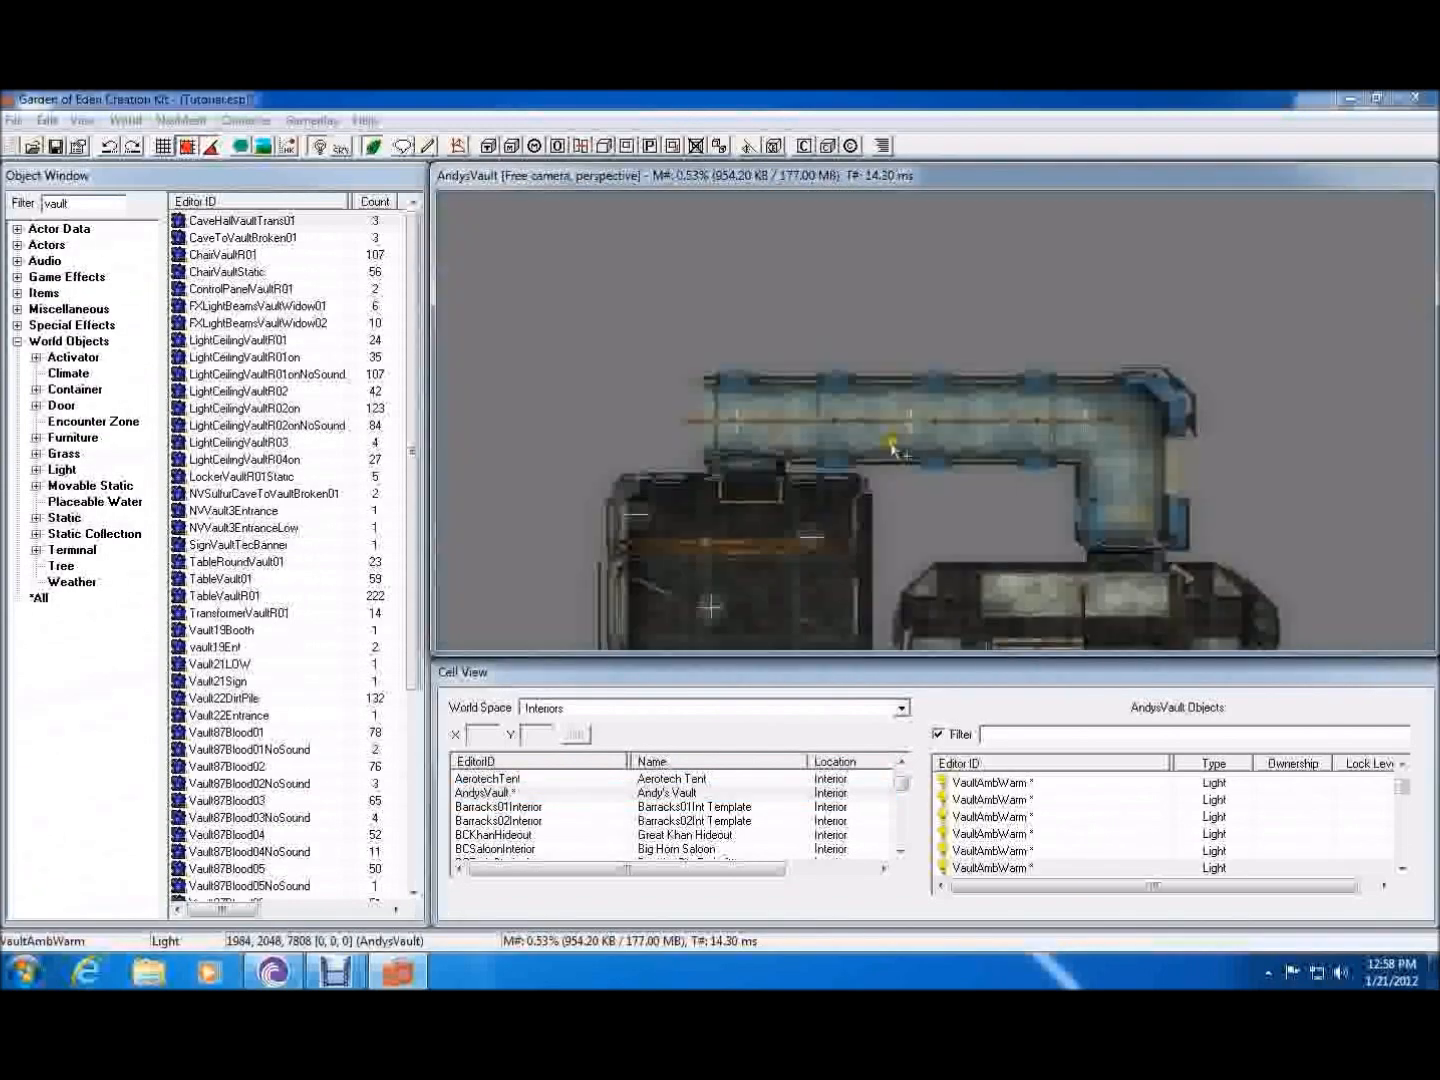
# - Paste the copied CaveExit01 and CaveDoor01 near the outer end of the cave ramp, at about 2108, -664, 9628
pyautogui.moveTo(898, 329); pyautogui.dragTo(968, 90, button='middle')
pyautogui.moveTo(990, 390); pyautogui.dragTo(964, 125, button='middle')
pyautogui.moveTo(1059, 430); pyautogui.dragTo(1084, 92, button='middle')
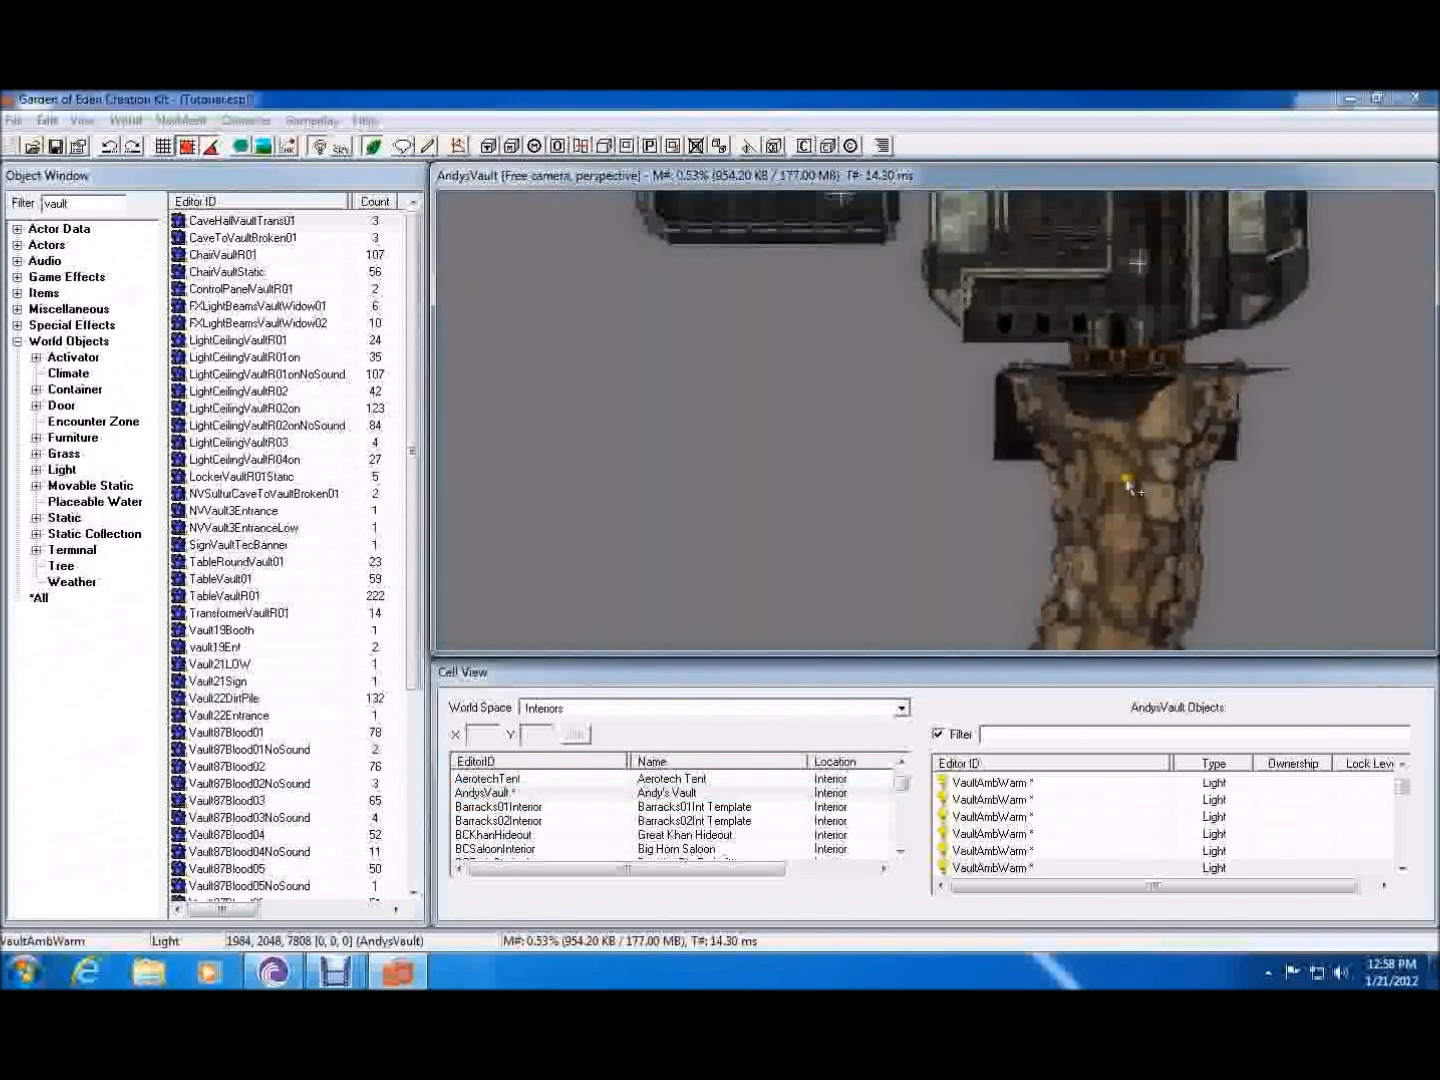
pyautogui.moveTo(1128, 481); pyautogui.dragTo(1052, 91, button='middle')
pyautogui.moveTo(1115, 430); pyautogui.dragTo(1087, 157, button='middle')
pyautogui.click(1139, 415)
pyautogui.moveTo(1139, 415); pyautogui.dragTo(1045, 156, button='middle')
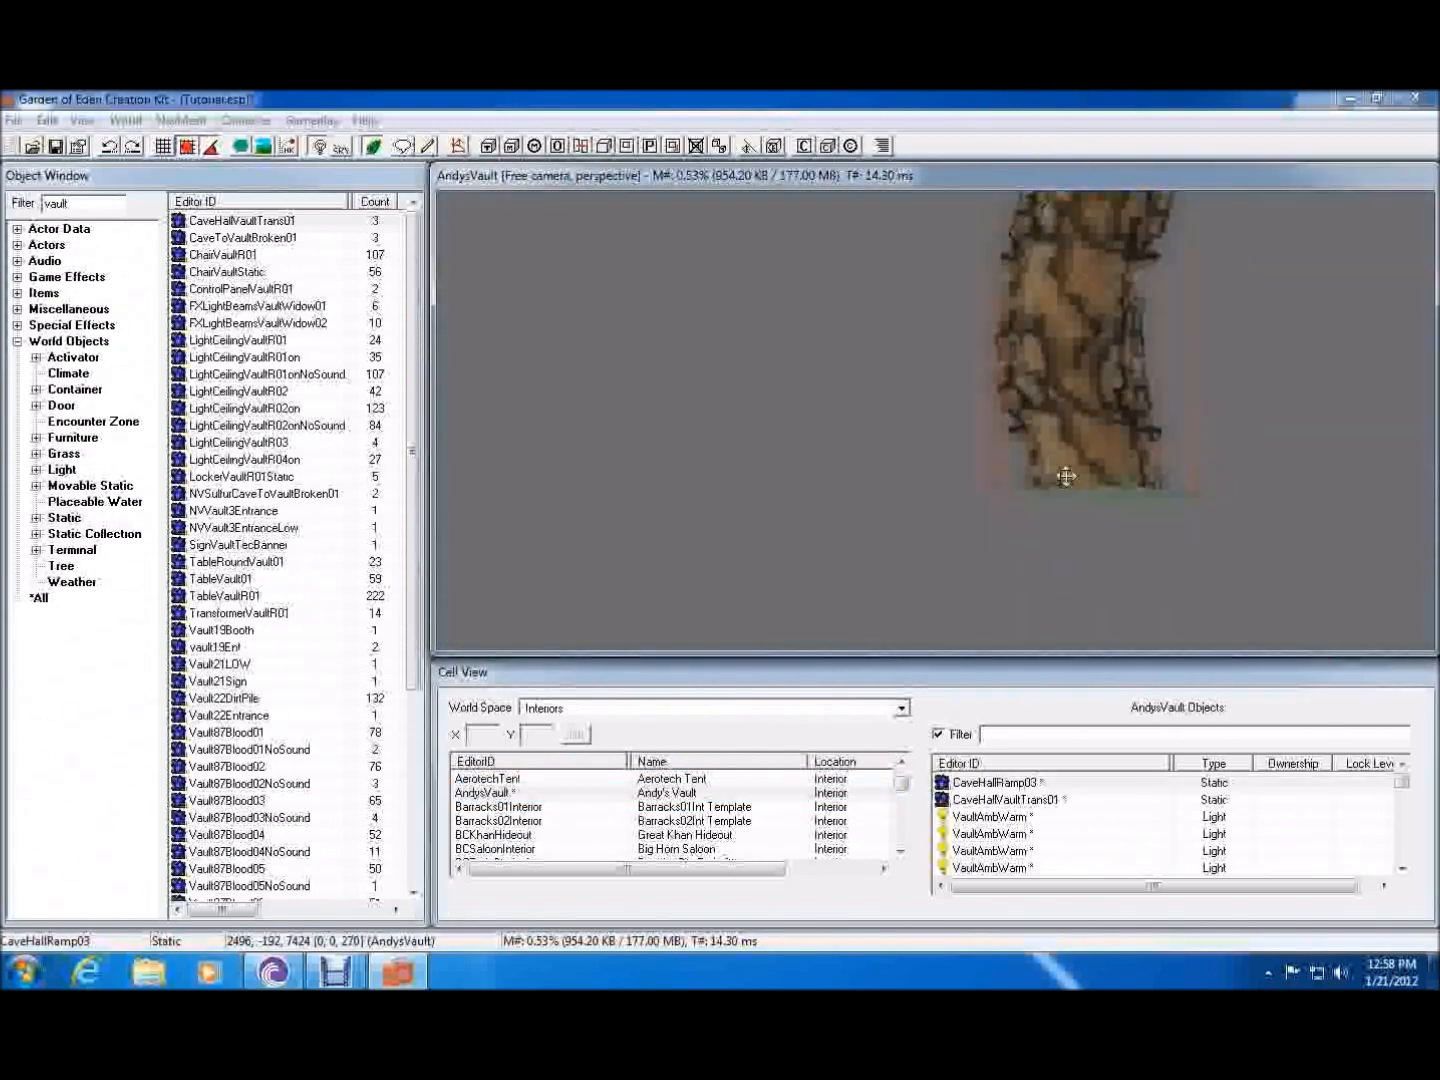
pyautogui.moveTo(1070, 480); pyautogui.dragTo(995, 340, button='middle')
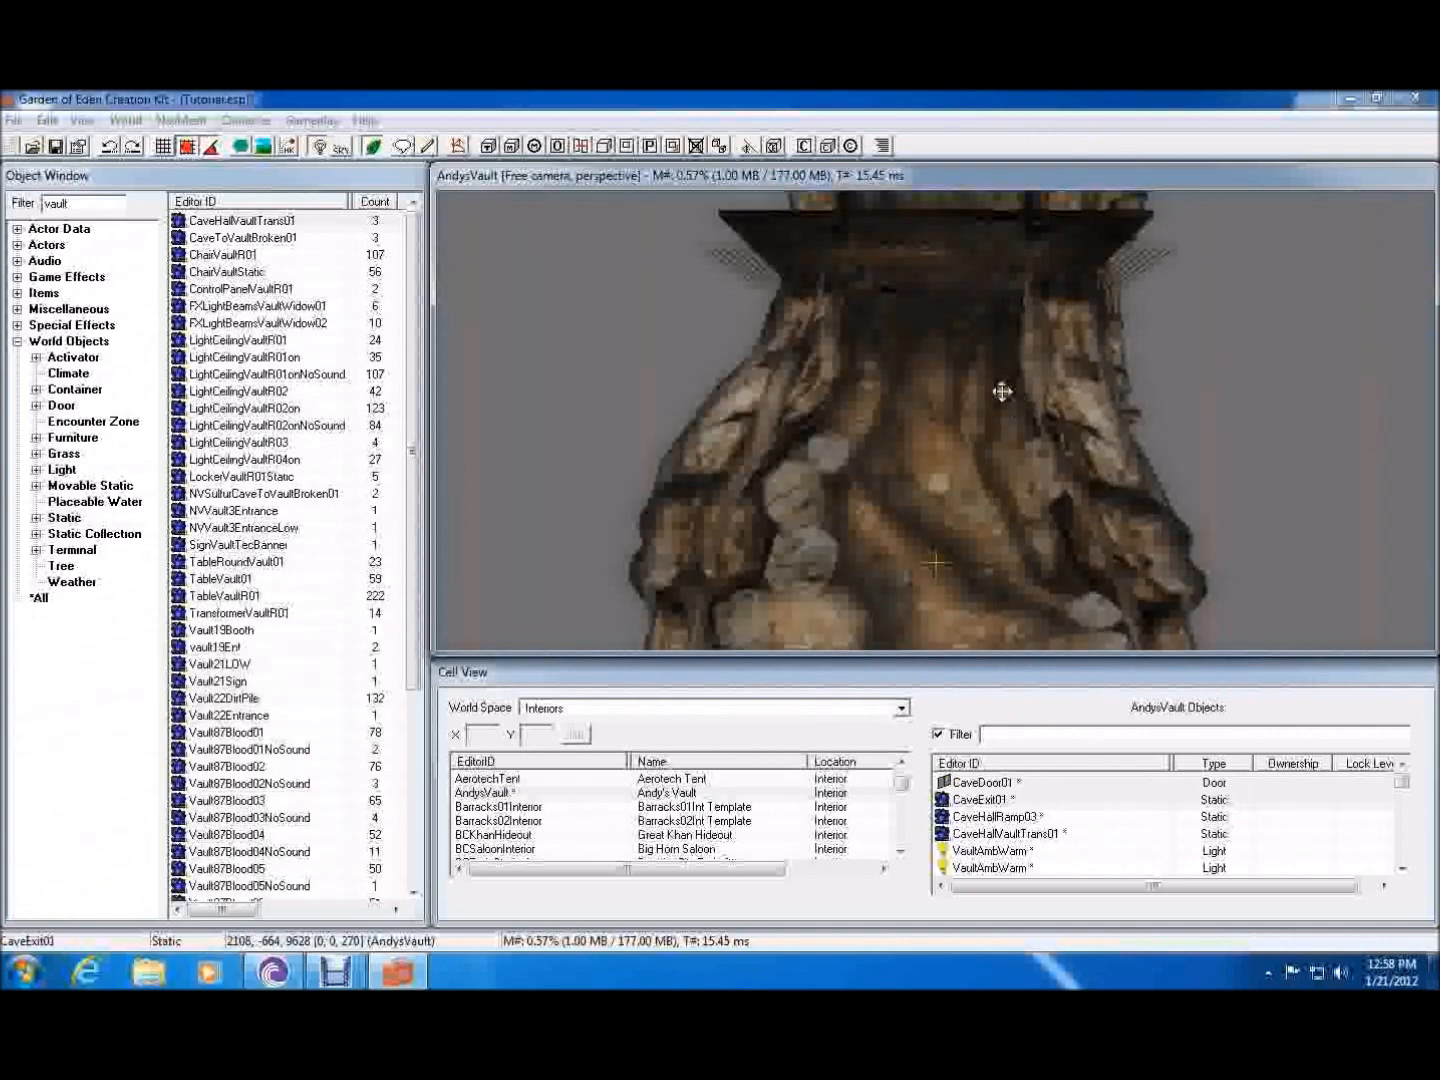
pyautogui.click(1268, 362)
pyautogui.click(967, 302)
pyautogui.keyDown('shift'); pyautogui.moveTo(968, 301); pyautogui.dragTo(953, 274, button='middle'); pyautogui.keyUp('shift')
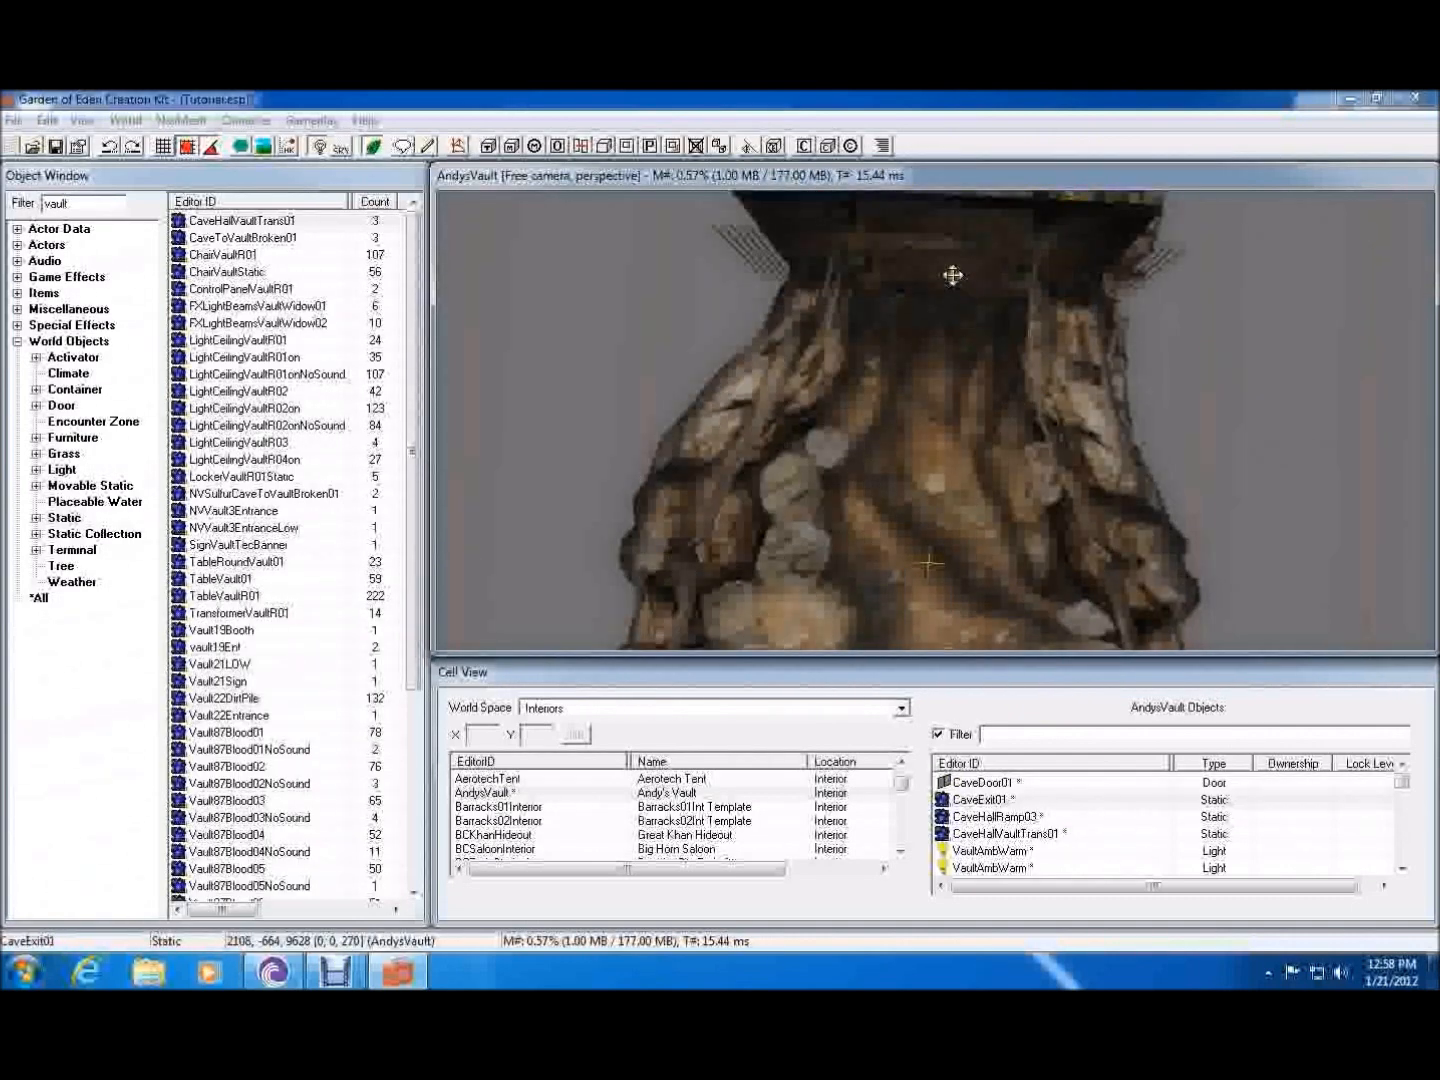
# - Rotate the cave exit and its door to 90 degrees about Z and lower them to about 2240, -704, 8192
pyautogui.moveTo(926, 473); pyautogui.dragTo(738, 473, button='right')
pyautogui.scroll(-5, 738, 473)
pyautogui.keyDown('shift'); pyautogui.moveTo(738, 474); pyautogui.dragTo(1036, 303, button='middle'); pyautogui.keyUp('shift')
pyautogui.moveTo(1036, 302); pyautogui.dragTo(1066, 502)
pyautogui.keyDown('shift'); pyautogui.moveTo(1066, 494); pyautogui.dragTo(1266, 265, button='middle'); pyautogui.keyUp('shift')
pyautogui.moveTo(985, 290); pyautogui.dragTo(876, 378)
pyautogui.moveTo(875, 375); pyautogui.dragTo(898, 290, button='middle')
pyautogui.moveTo(970, 411); pyautogui.dragTo(915, 869)
pyautogui.moveTo(930, 561); pyautogui.dragTo(964, 251, button='middle')
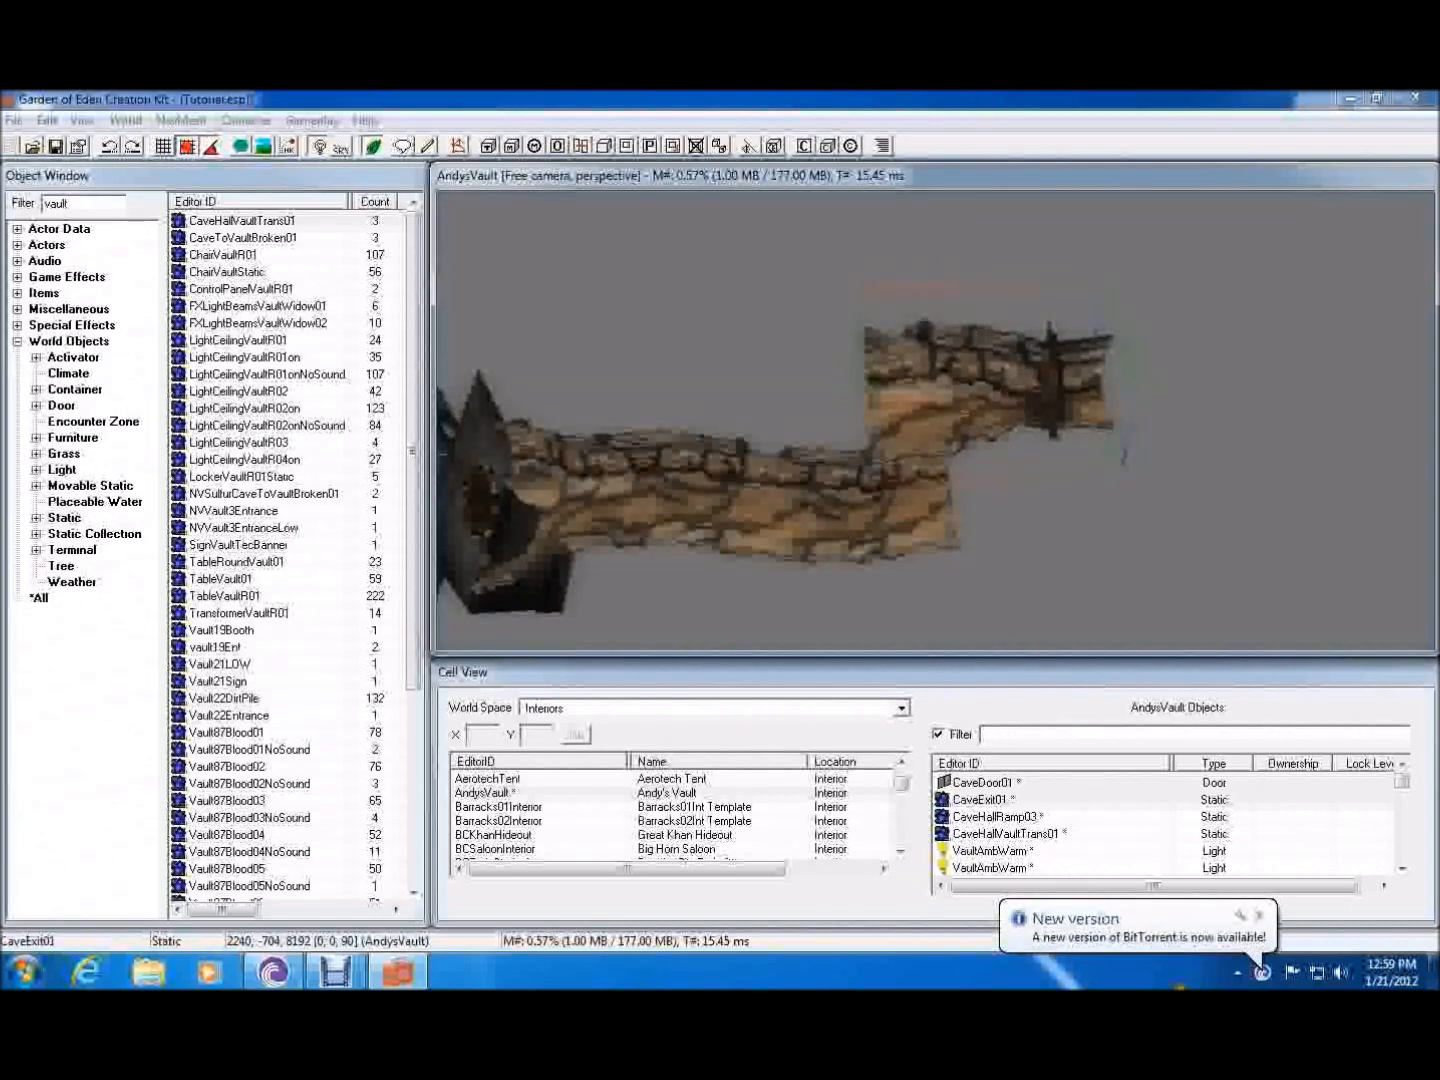
pyautogui.click(1258, 914)
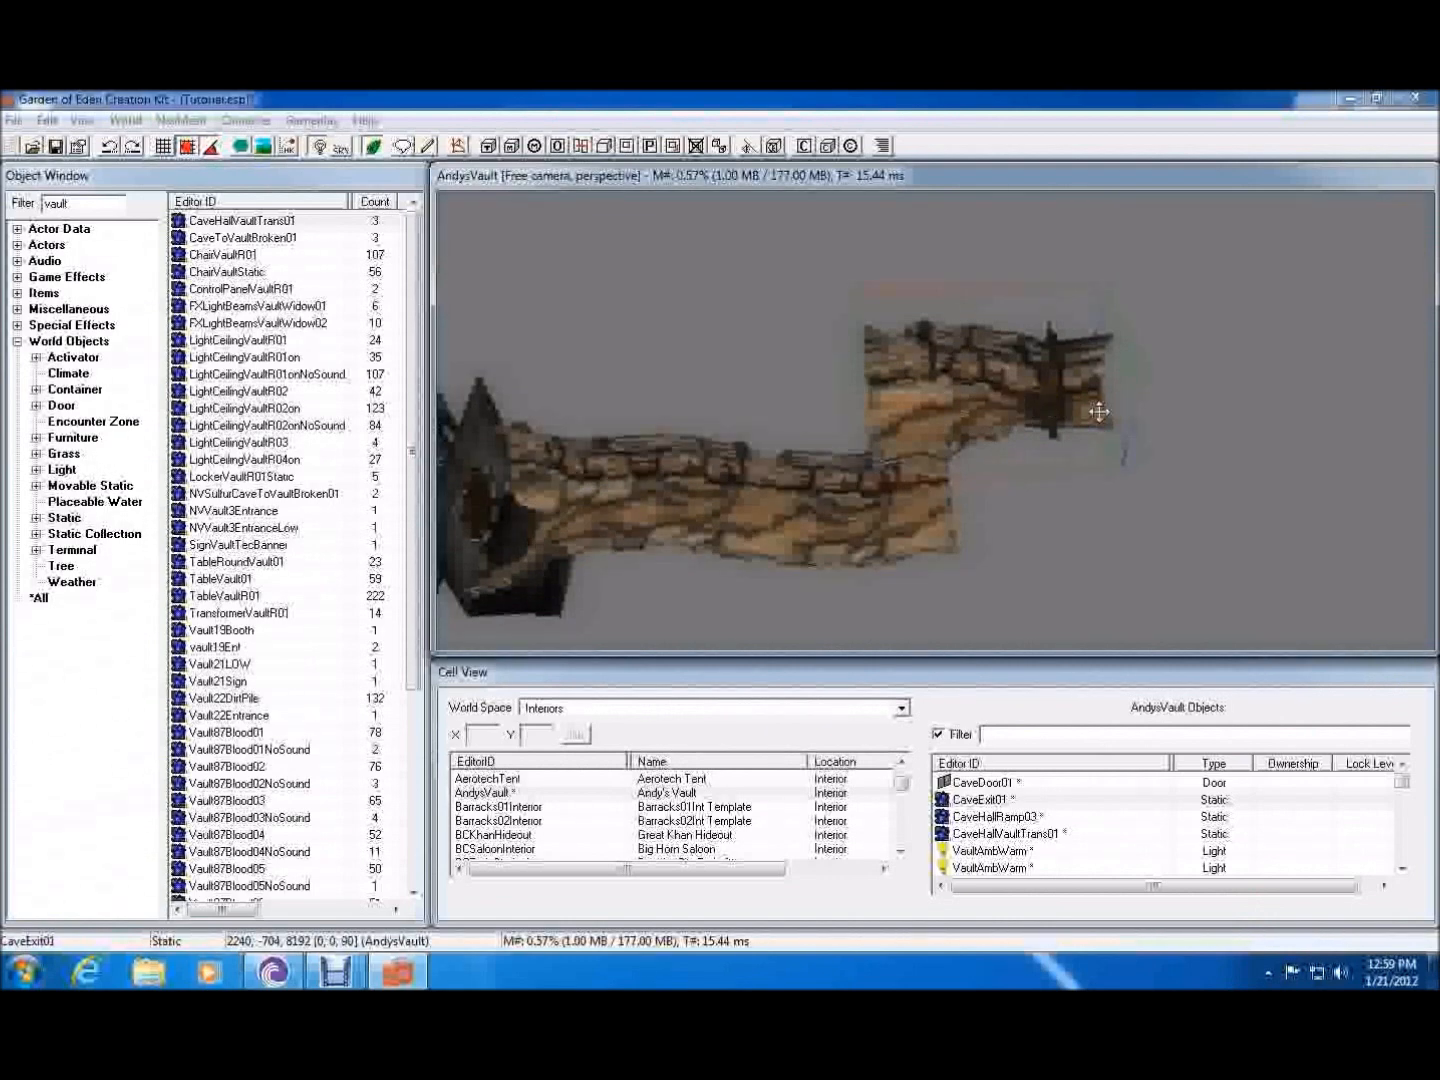
# - Lower the cave exit and door to the ramp's level, with CaveDoor01 at about 2432, -1152, 7424
pyautogui.scroll(5, 1098, 410)
pyautogui.keyDown('ctrl'); pyautogui.click(1044, 440); pyautogui.keyUp('ctrl')
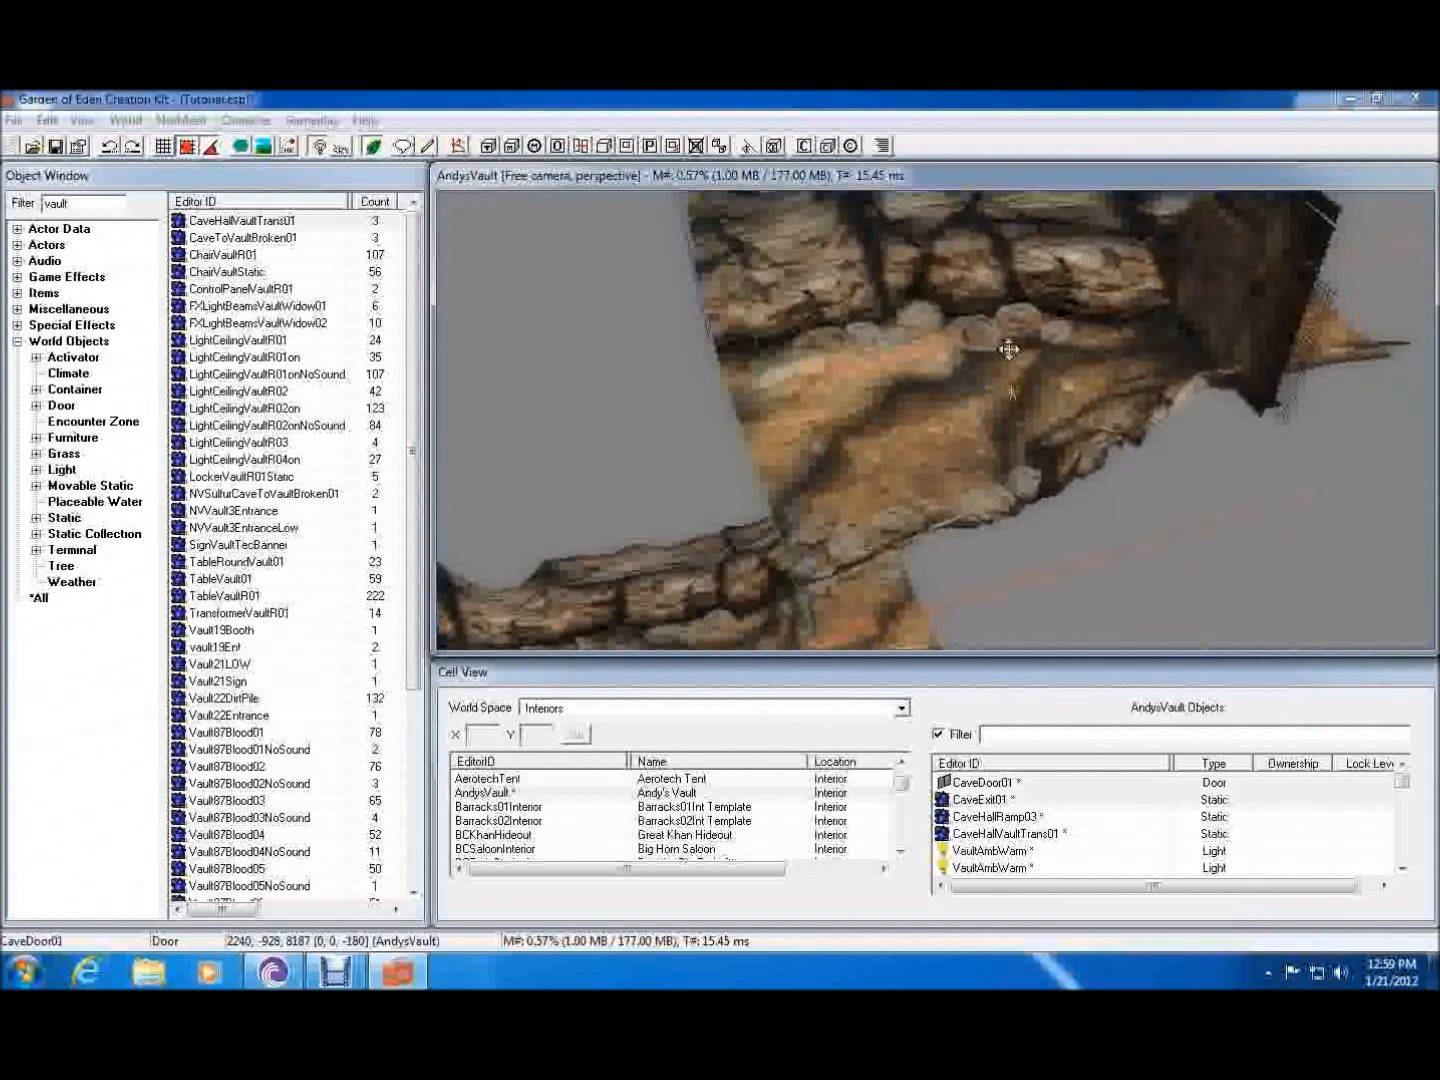
pyautogui.moveTo(1006, 348); pyautogui.dragTo(980, 293, button='middle')
pyautogui.moveTo(980, 293); pyautogui.dragTo(1036, 983)
pyautogui.moveTo(888, 470); pyautogui.dragTo(1280, 373)
pyautogui.keyDown('shift'); pyautogui.moveTo(1278, 370); pyautogui.dragTo(1266, 408, button='middle'); pyautogui.keyUp('shift')
pyautogui.moveTo(1265, 407); pyautogui.dragTo(1147, 390)
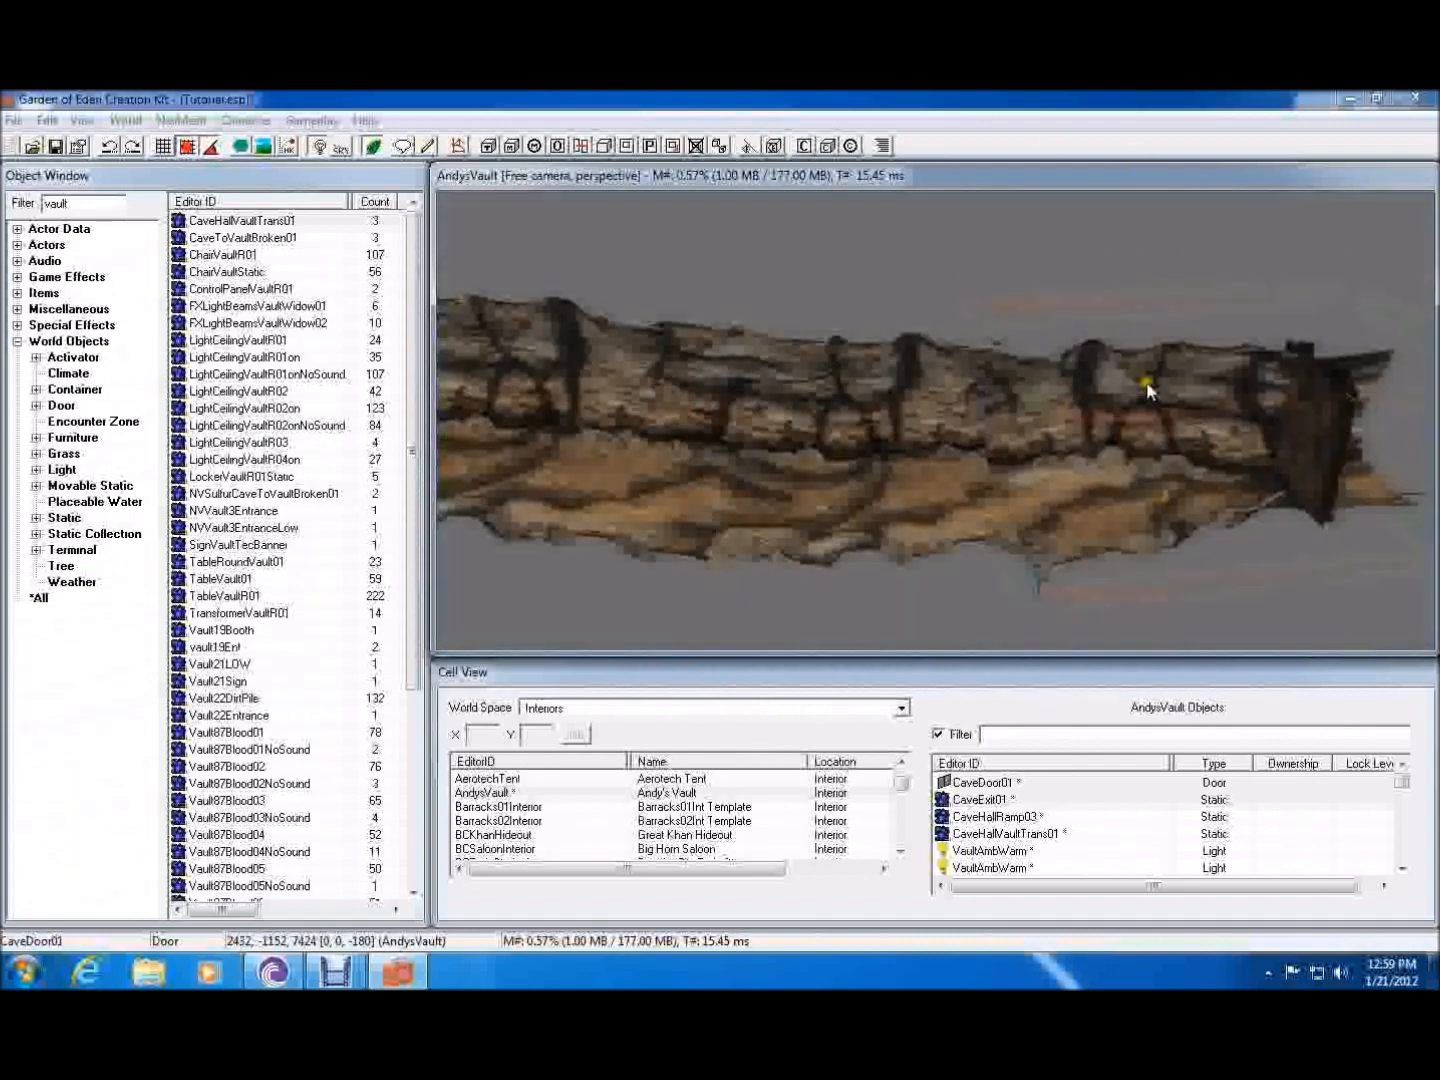
# - Line up the cave exit and door with the ramp's outer end, bringing CaveDoor01 to 2496, -1216, 7424
pyautogui.moveTo(1178, 311)
pyautogui.mouseDown()
pyautogui.moveTo(1184, 285)
pyautogui.moveTo(1184, 342)
pyautogui.mouseUp()
pyautogui.keyDown('shift'); pyautogui.moveTo(1185, 342); pyautogui.dragTo(1085, 380, button='middle'); pyautogui.keyUp('shift')
pyautogui.moveTo(1071, 436); pyautogui.dragTo(1040, 447)
pyautogui.keyDown('shift'); pyautogui.moveTo(1040, 447); pyautogui.dragTo(1017, 515, button='middle'); pyautogui.keyUp('shift')
pyautogui.moveTo(1017, 509); pyautogui.dragTo(1108, 558)
pyautogui.keyDown('shift'); pyautogui.moveTo(1109, 558); pyautogui.dragTo(1282, 394, button='middle'); pyautogui.keyUp('shift')
pyautogui.scroll(4, 1340, 485)
pyautogui.moveTo(1283, 391); pyautogui.dragTo(990, 407)
pyautogui.keyDown('shift'); pyautogui.moveTo(988, 436); pyautogui.dragTo(787, 494, button='middle'); pyautogui.keyUp('shift')
pyautogui.scroll(-5, 797, 484)
pyautogui.moveTo(912, 501); pyautogui.dragTo(825, 544)
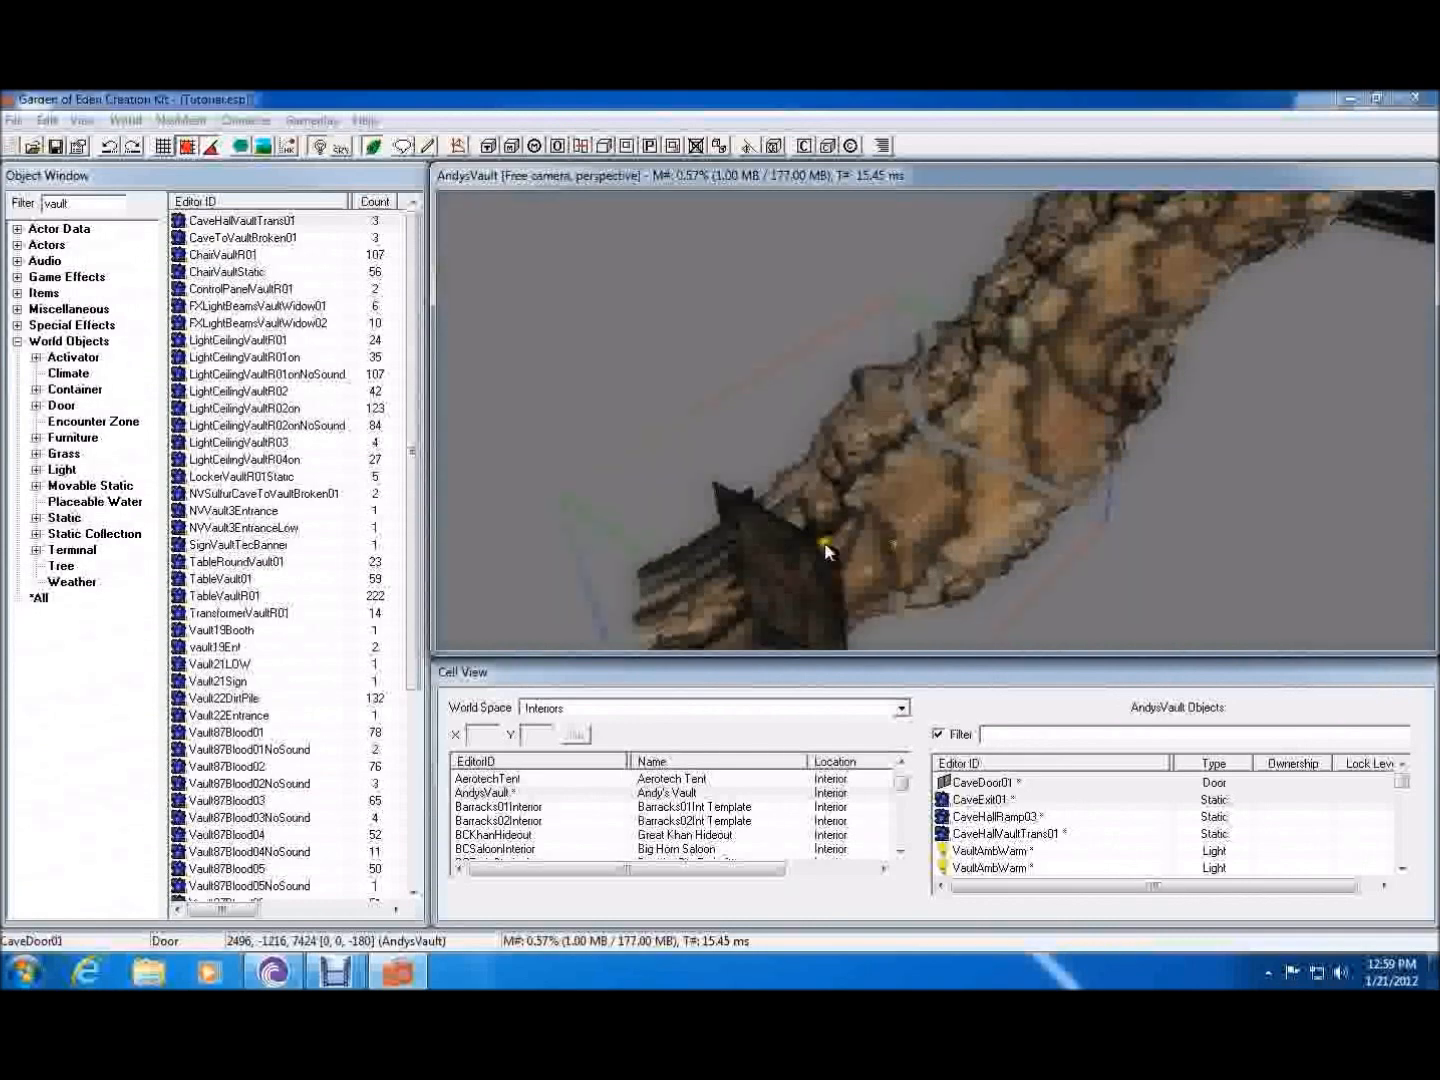
# - Turn off grid snapping, try a small sideways shift of the cave exit pieces, and undo that shift
pyautogui.keyDown('shift'); pyautogui.moveTo(882, 543); pyautogui.dragTo(1070, 546, button='middle'); pyautogui.keyUp('shift')
pyautogui.scroll(4, 888, 544)
pyautogui.keyDown('shift'); pyautogui.moveTo(888, 543); pyautogui.dragTo(503, 264, button='middle'); pyautogui.keyUp('shift')
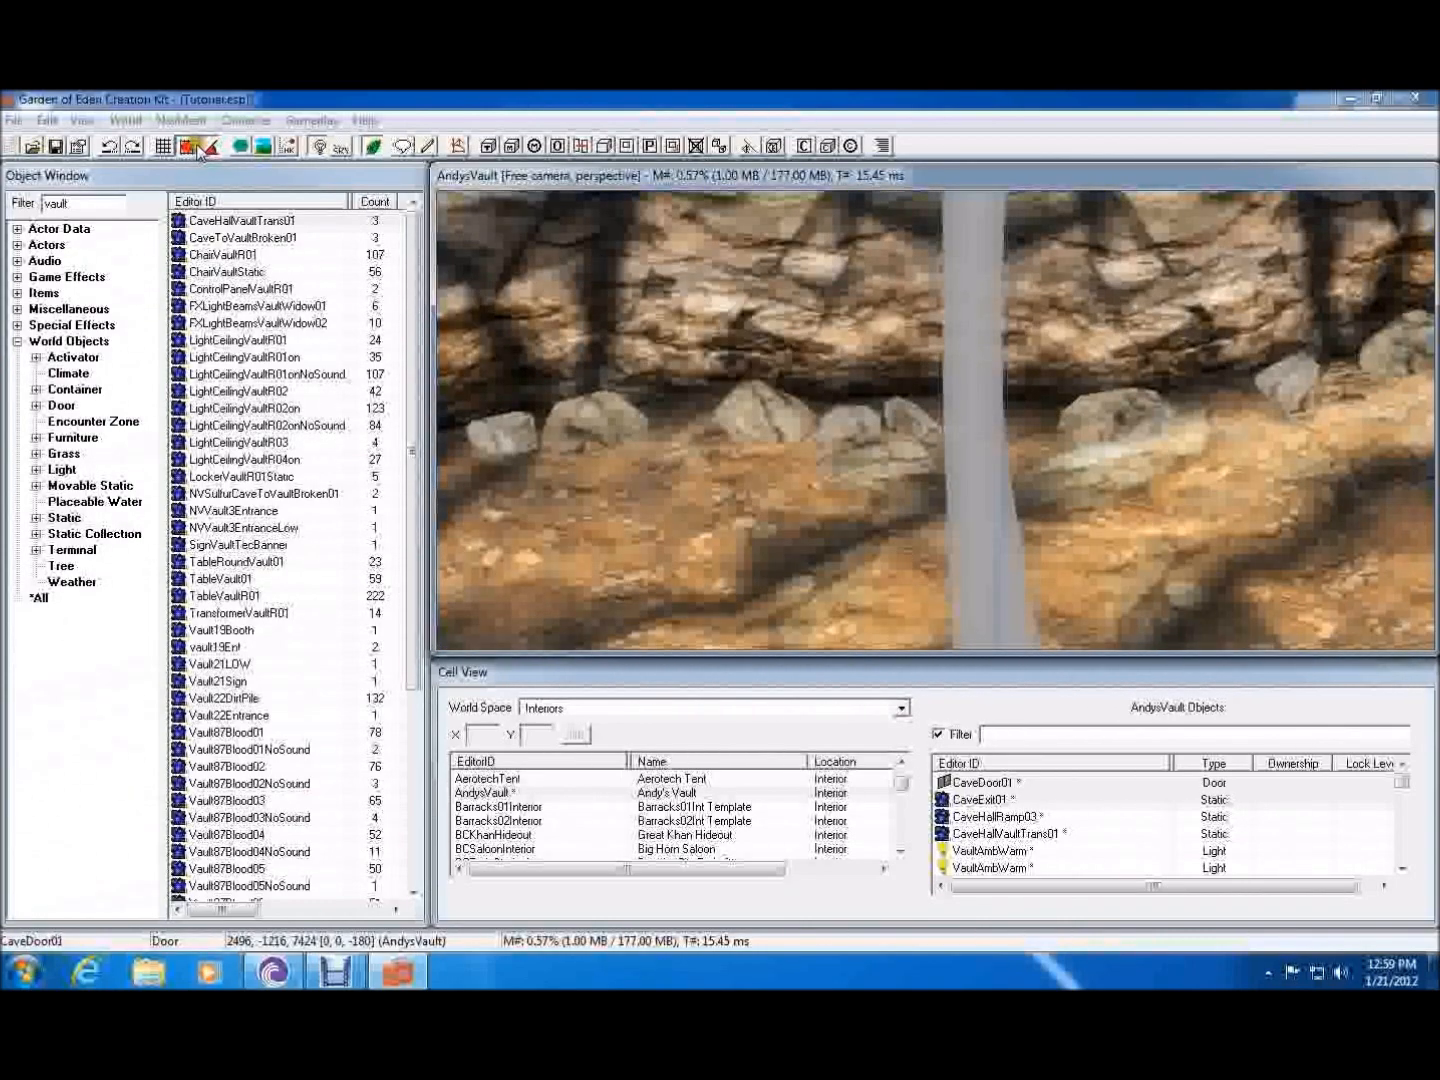
pyautogui.moveTo(681, 409); pyautogui.dragTo(788, 459, button='middle')
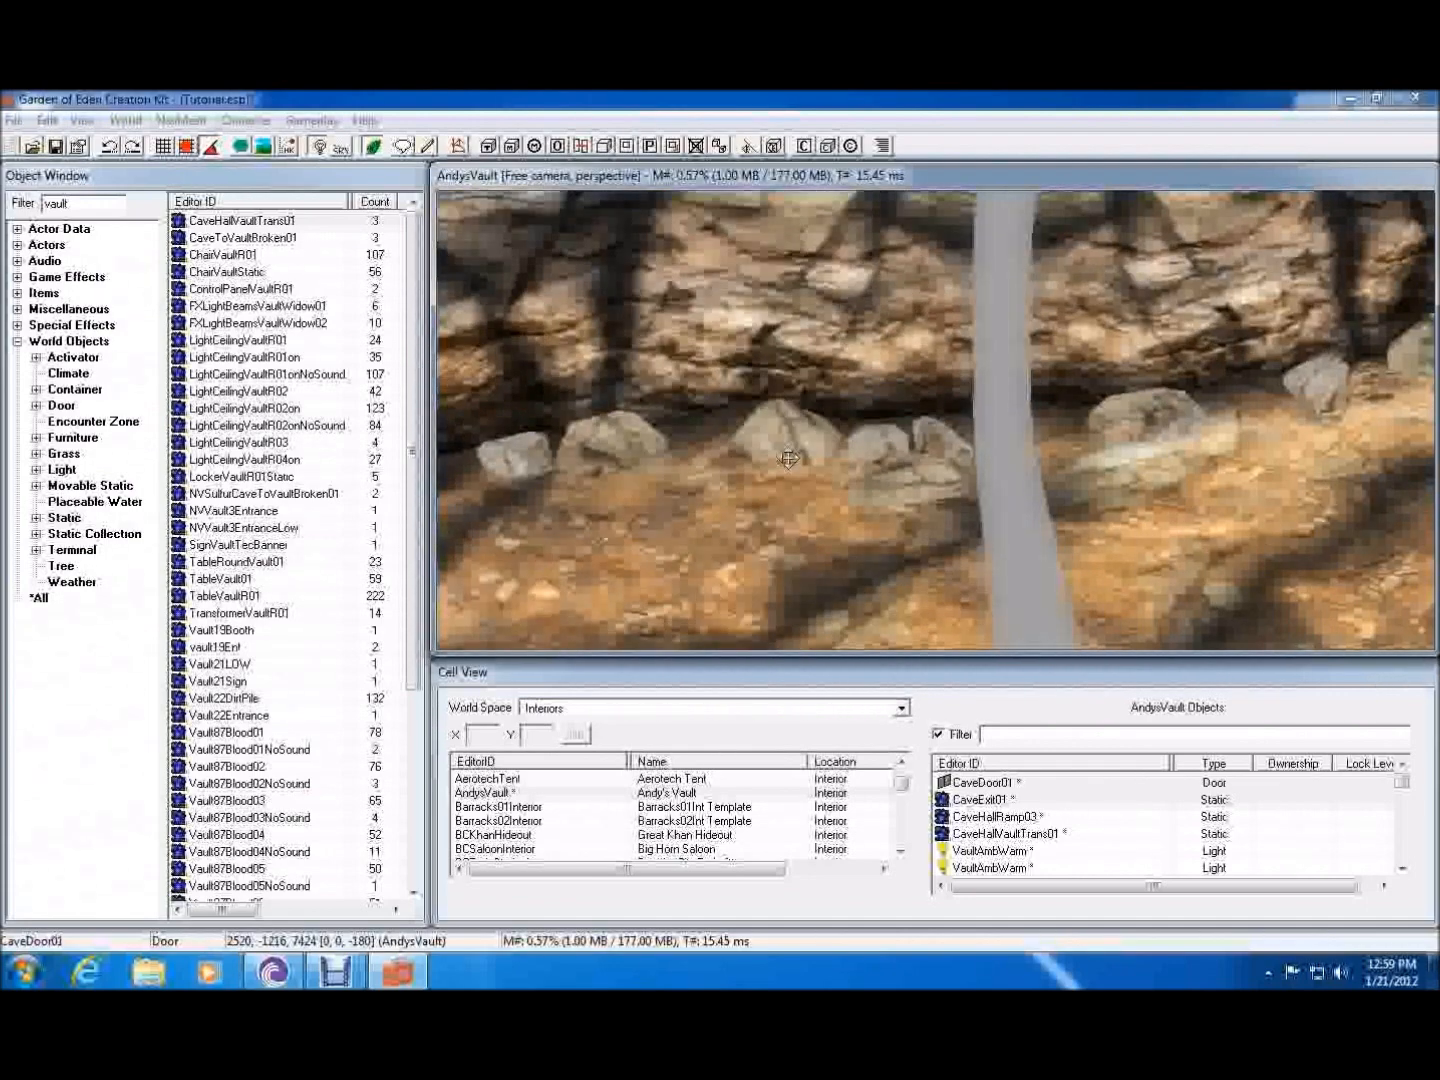
pyautogui.click(105, 149)
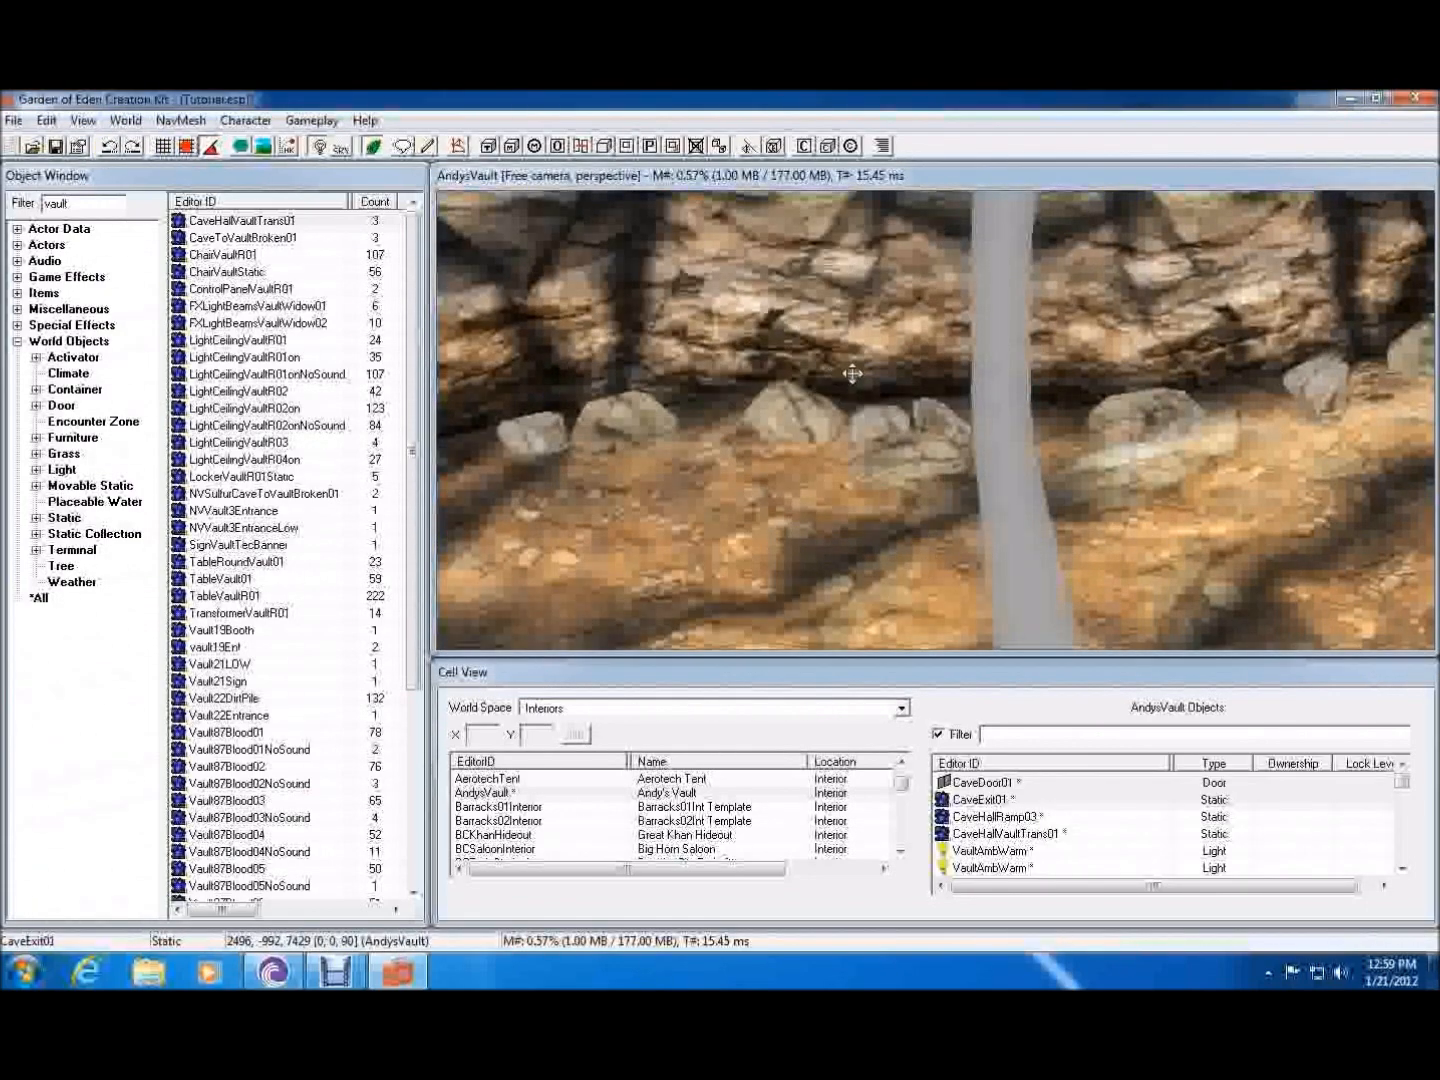
# - Nudge the cave exit and door toward the ramp to narrow the gap, with CaveExit01 at 2496, -963, 7429
pyautogui.click(805, 190)
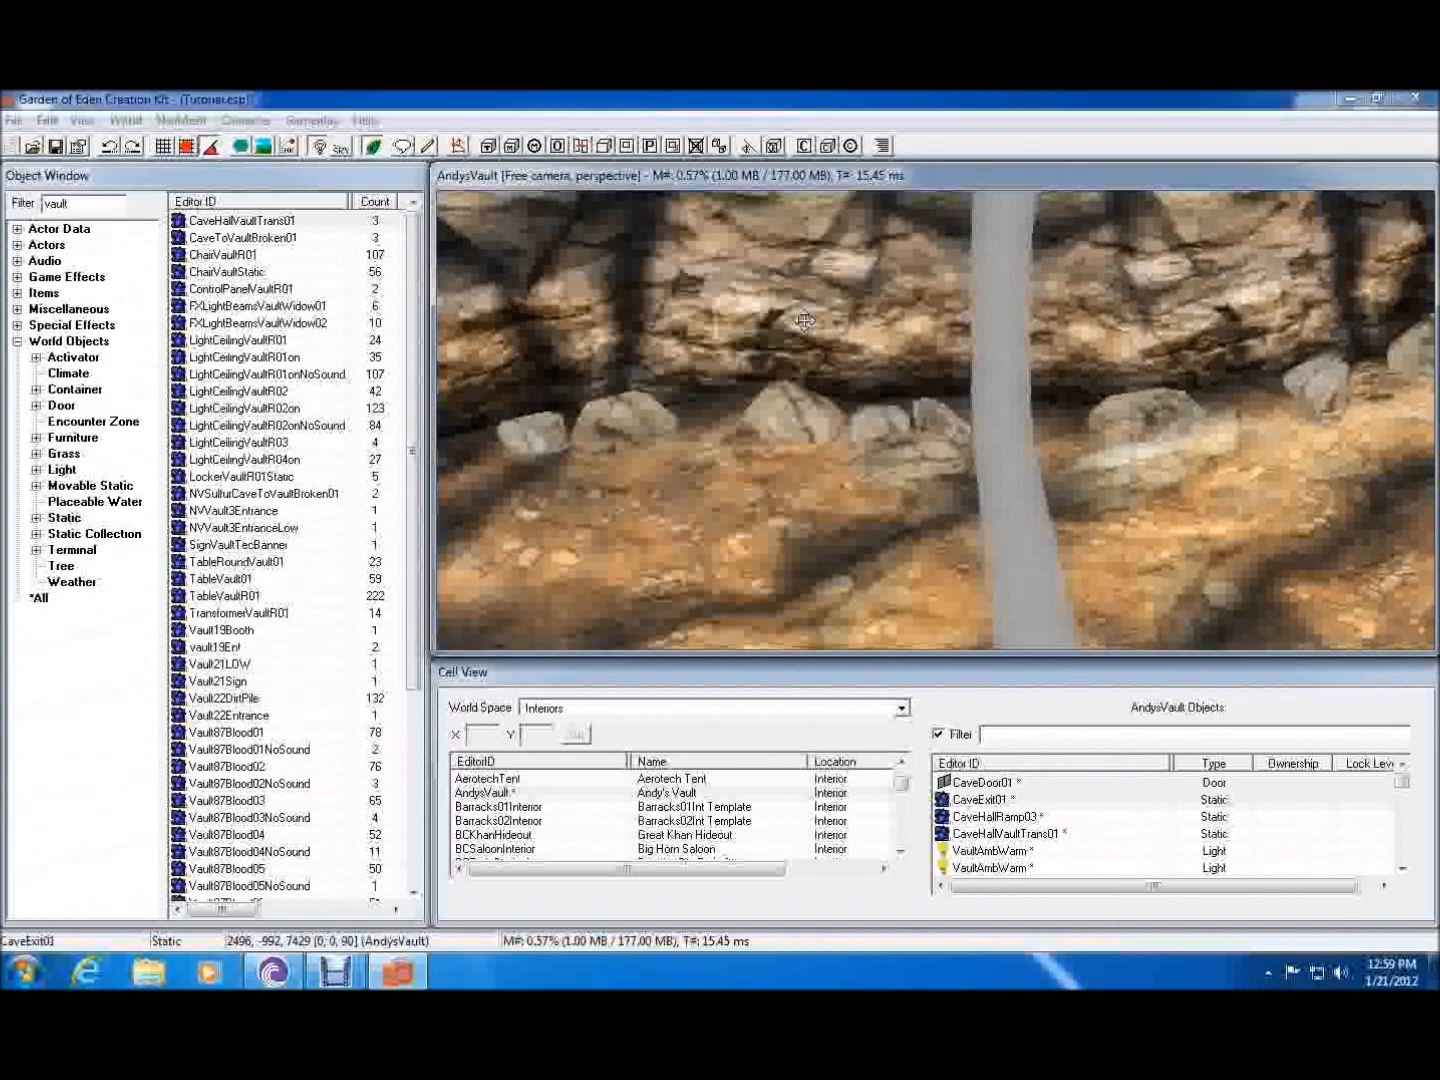
pyautogui.moveTo(806, 319); pyautogui.dragTo(765, 322)
pyautogui.moveTo(600, 361); pyautogui.dragTo(671, 358)
pyautogui.moveTo(902, 297); pyautogui.dragTo(897, 183)
pyautogui.moveTo(913, 526); pyautogui.dragTo(918, 491)
pyautogui.keyDown('shift'); pyautogui.moveTo(918, 492); pyautogui.dragTo(948, 446, button='middle'); pyautogui.keyUp('shift')
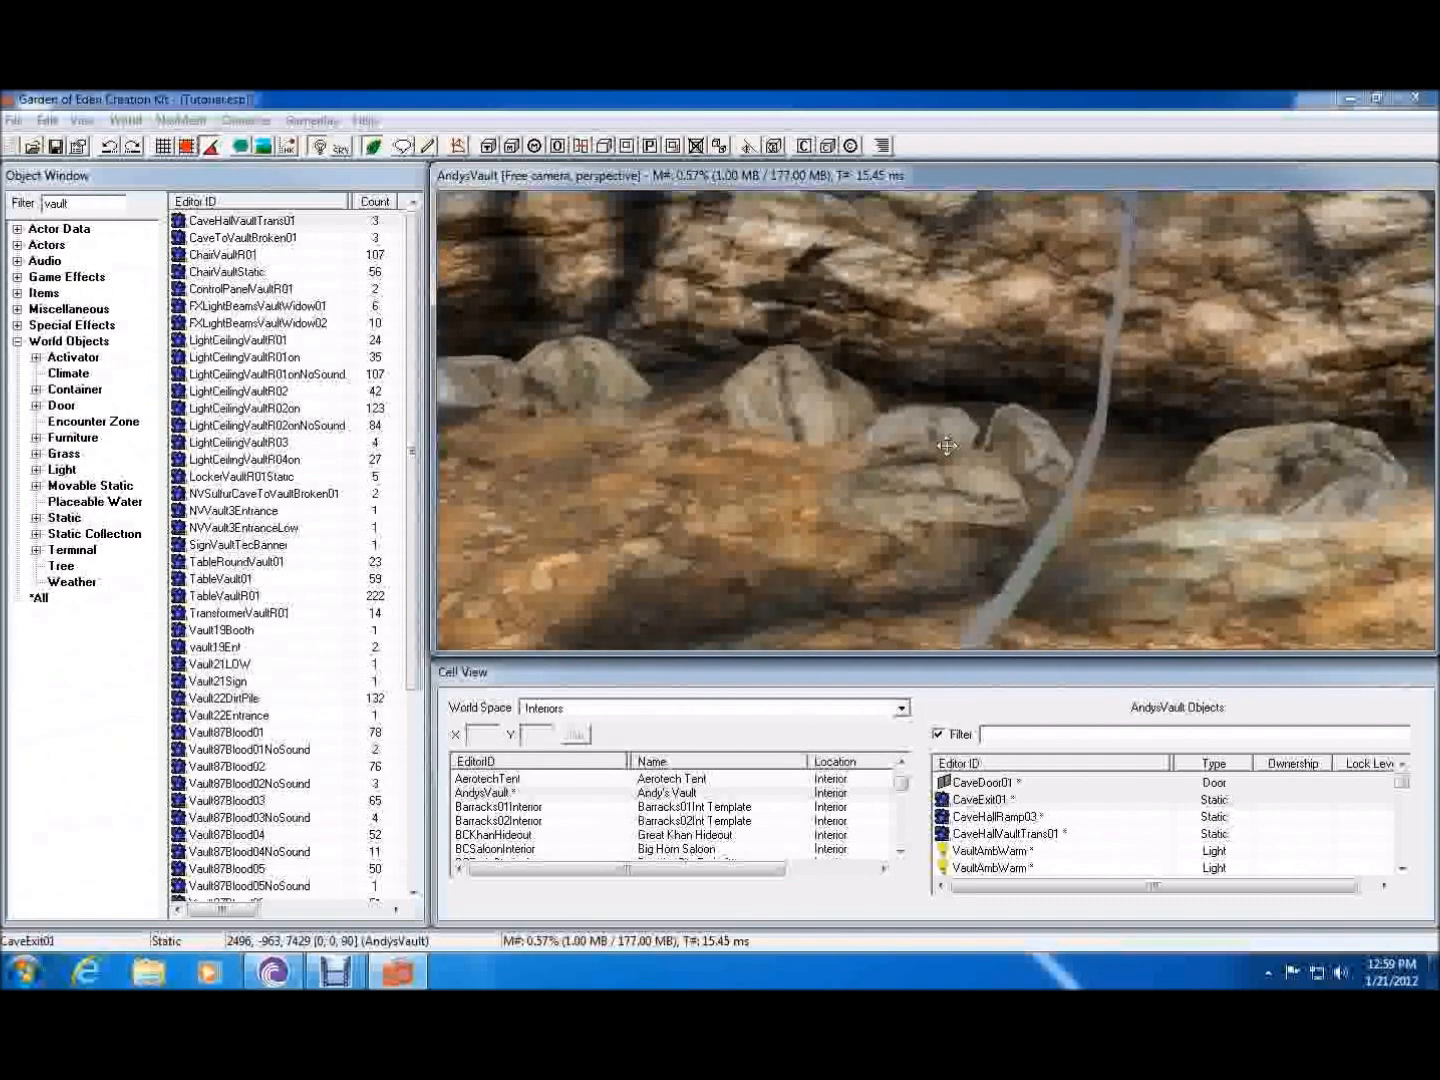
# - Close the remaining seam between cave exit and ramp by fine-tuning CaveExit01 to 2496, -960, 7423
pyautogui.moveTo(980, 428); pyautogui.dragTo(1004, 461)
pyautogui.moveTo(1004, 461); pyautogui.dragTo(972, 410, button='middle')
pyautogui.moveTo(972, 410); pyautogui.dragTo(979, 444)
pyautogui.moveTo(979, 445); pyautogui.dragTo(938, 420, button='middle')
pyautogui.moveTo(937, 420); pyautogui.dragTo(936, 422)
pyautogui.moveTo(936, 422); pyautogui.dragTo(1038, 504, button='middle')
# - Check the whole cave tunnel from outside and save the plugin
pyautogui.scroll(-8, 1037, 505)
pyautogui.keyDown('shift'); pyautogui.moveTo(953, 535); pyautogui.dragTo(733, 365, button='middle'); pyautogui.keyUp('shift')
pyautogui.click(107, 149)
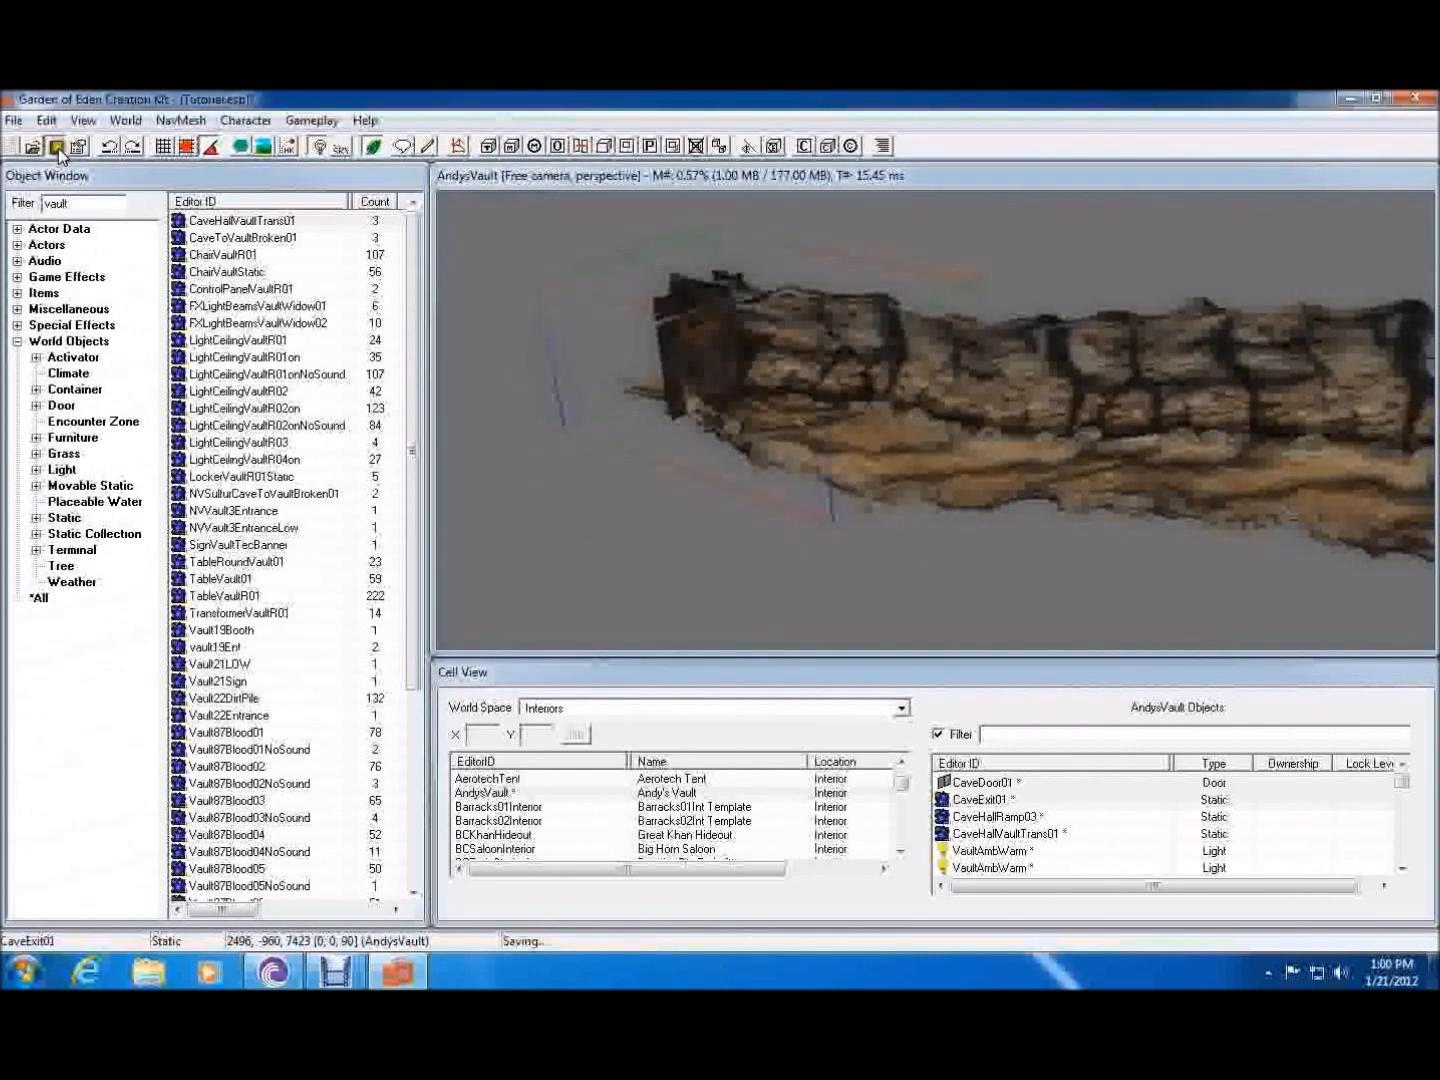
# - Switch the cell list from interiors to the WastelandNV world space
pyautogui.click(551, 822)
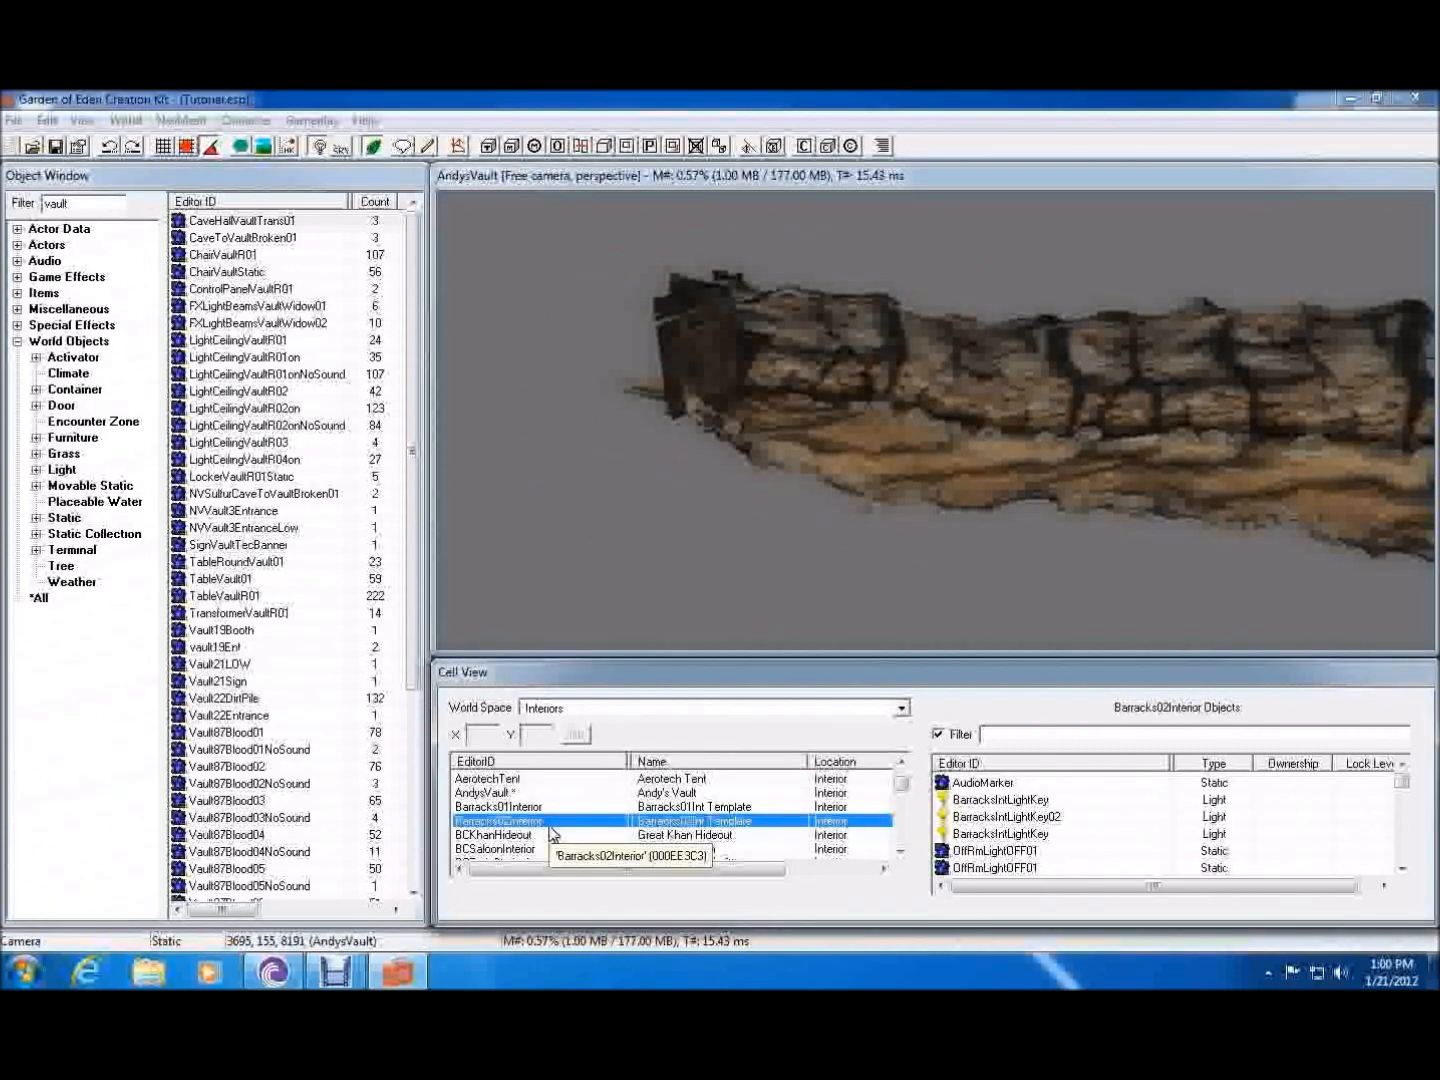
pyautogui.click(573, 710)
pyautogui.scroll(-3, 590, 779)
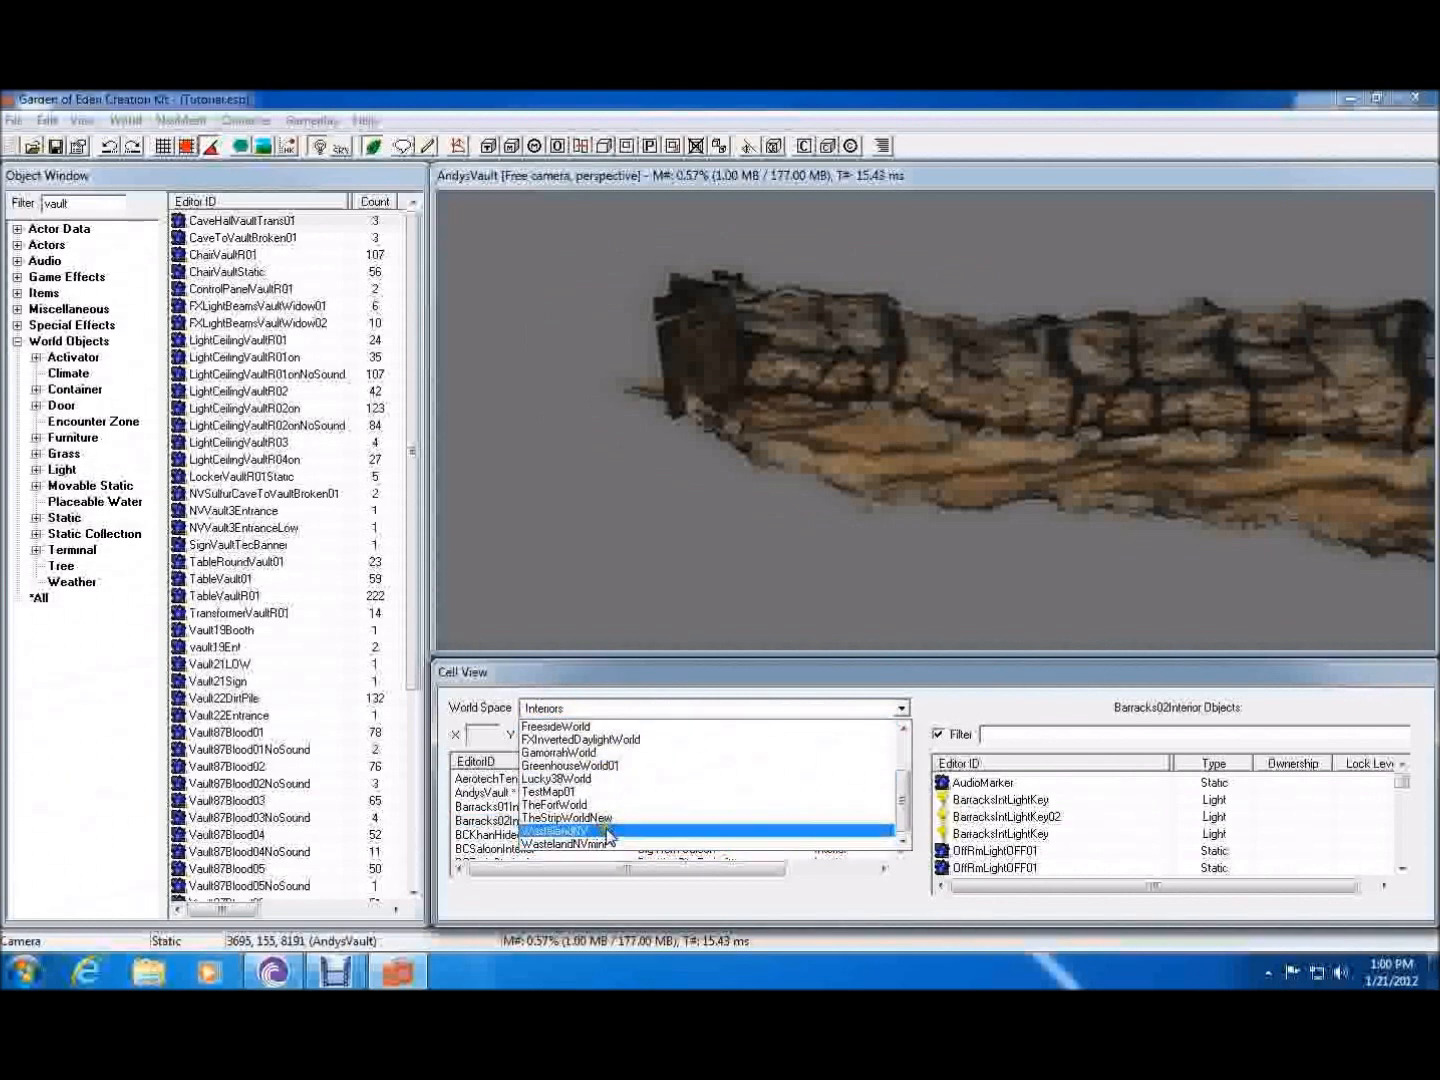
pyautogui.click(607, 831)
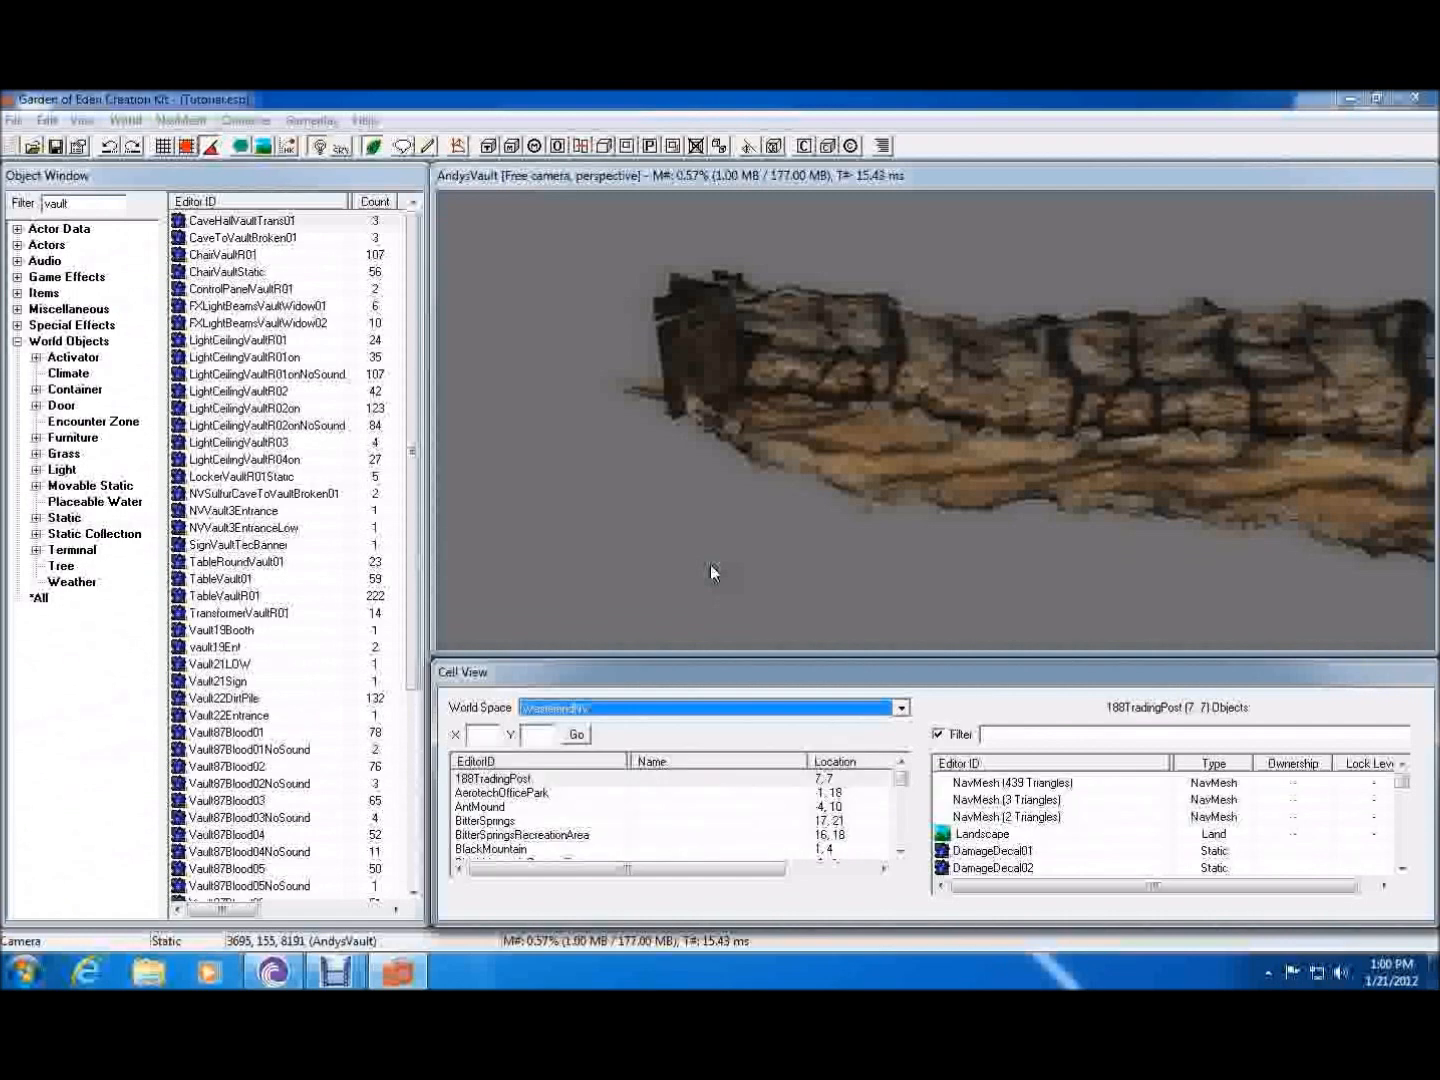
# - Find Goodsprings at -18, 0 in the WastelandNV cell list and load it for editing
pyautogui.click(462, 795)
pyautogui.press('g')
pyautogui.scroll(-2, 519, 826)
pyautogui.scroll(1, 524, 832)
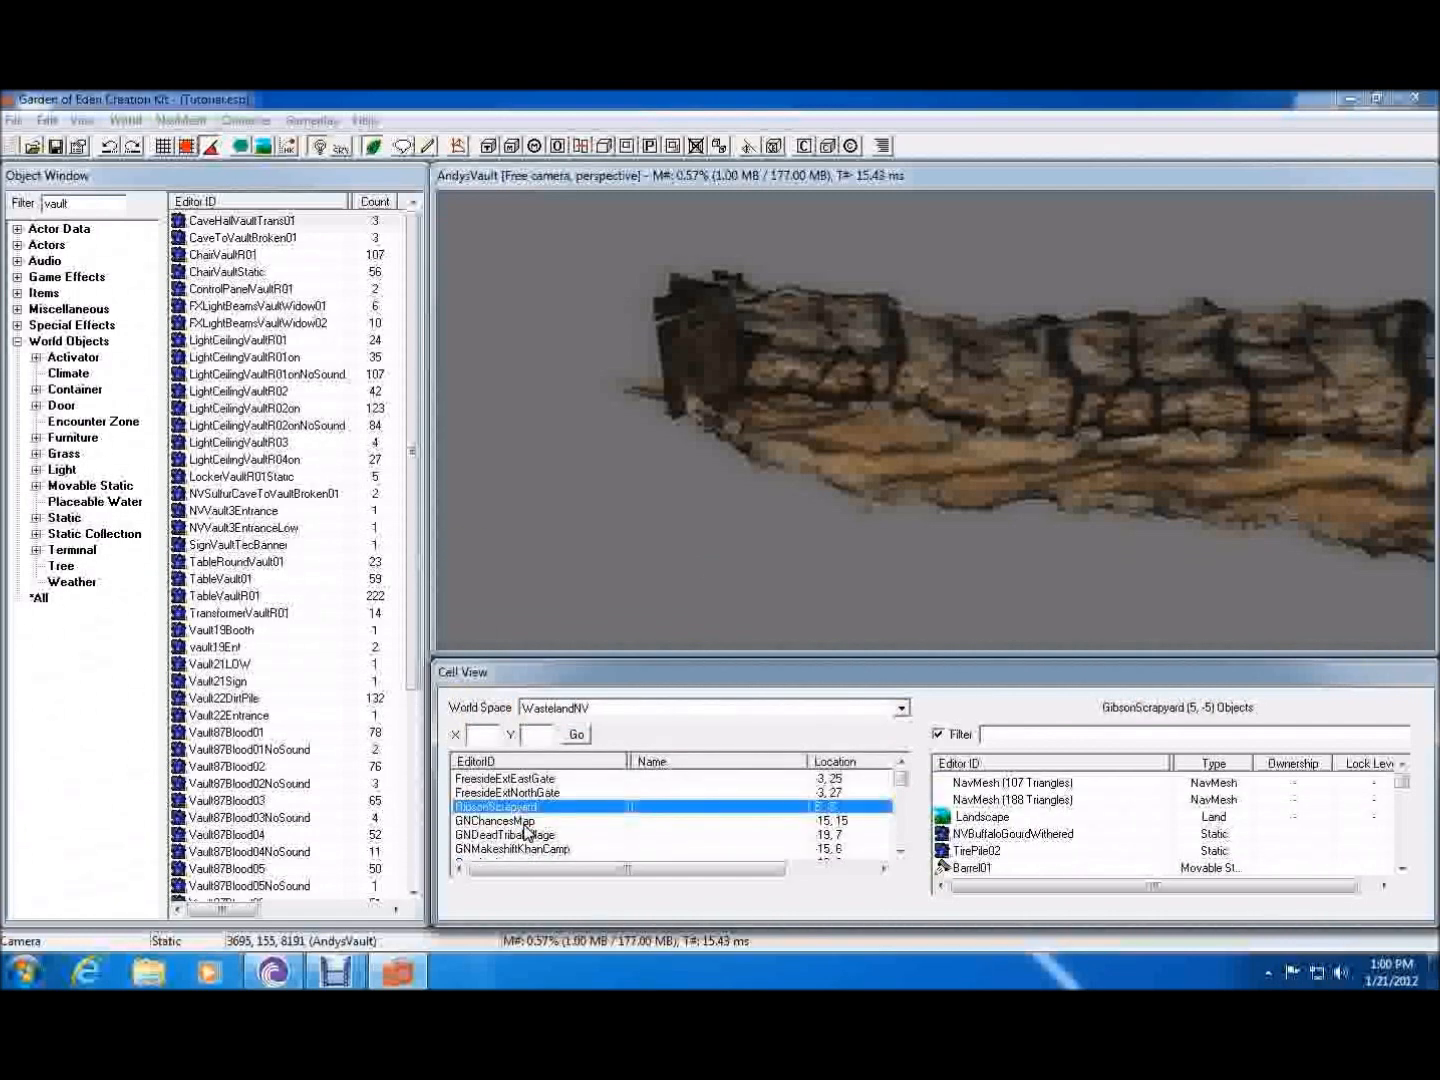
pyautogui.press('g')
pyautogui.press('s')
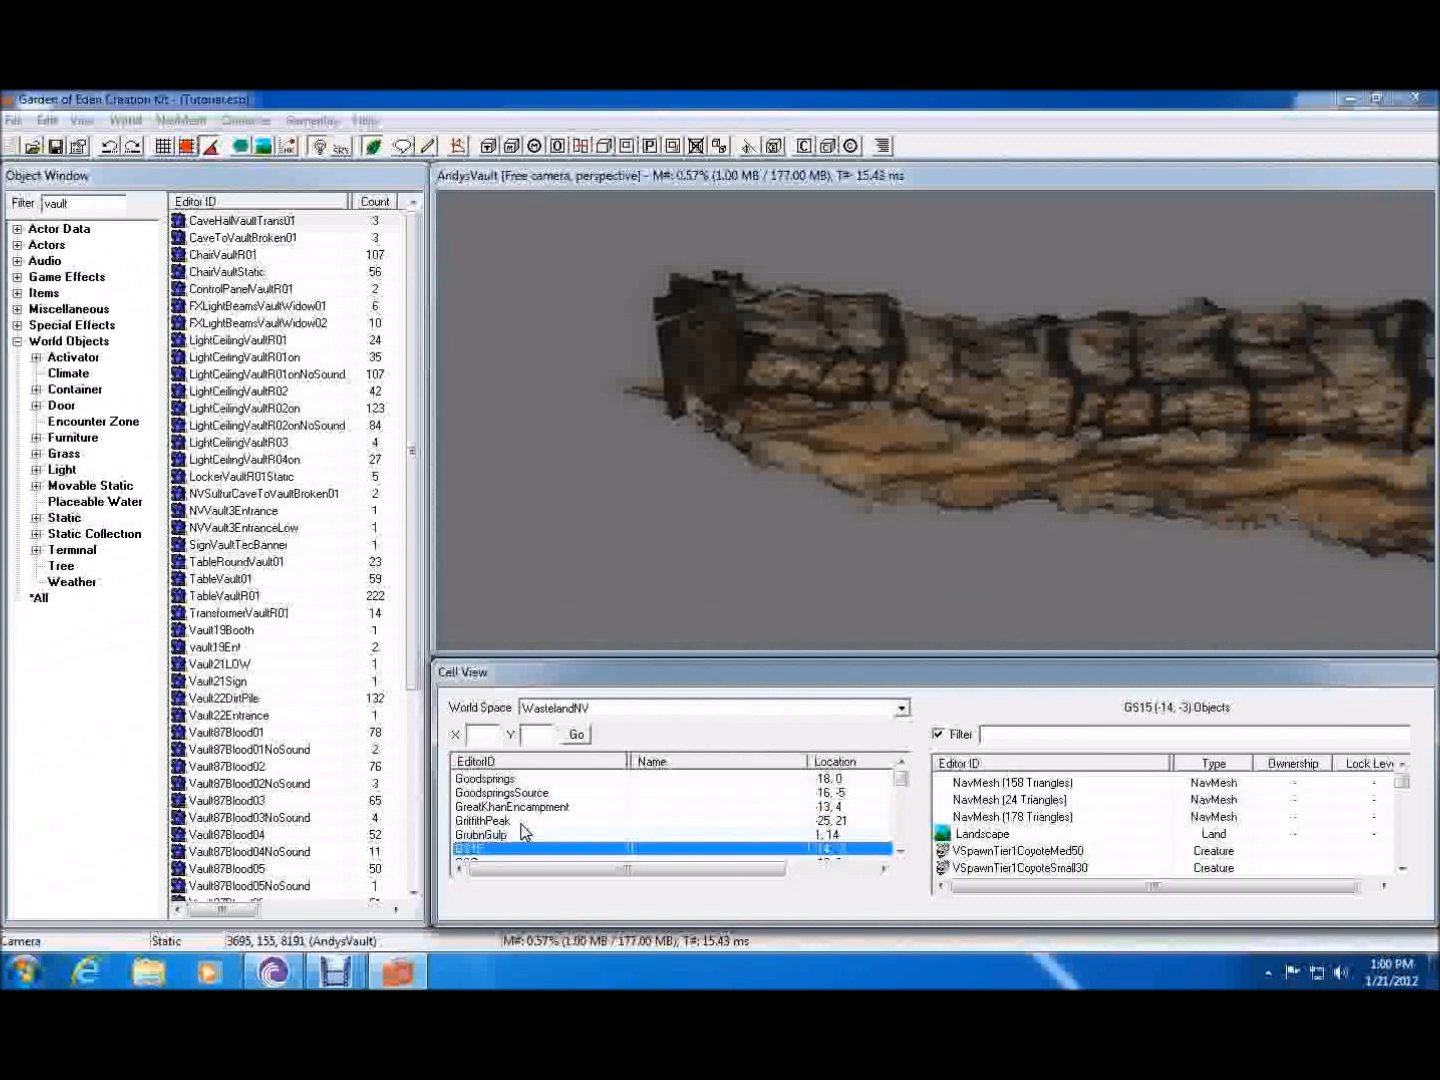
pyautogui.scroll(-2, 506, 844)
pyautogui.scroll(2, 504, 832)
pyautogui.scroll(-1, 533, 833)
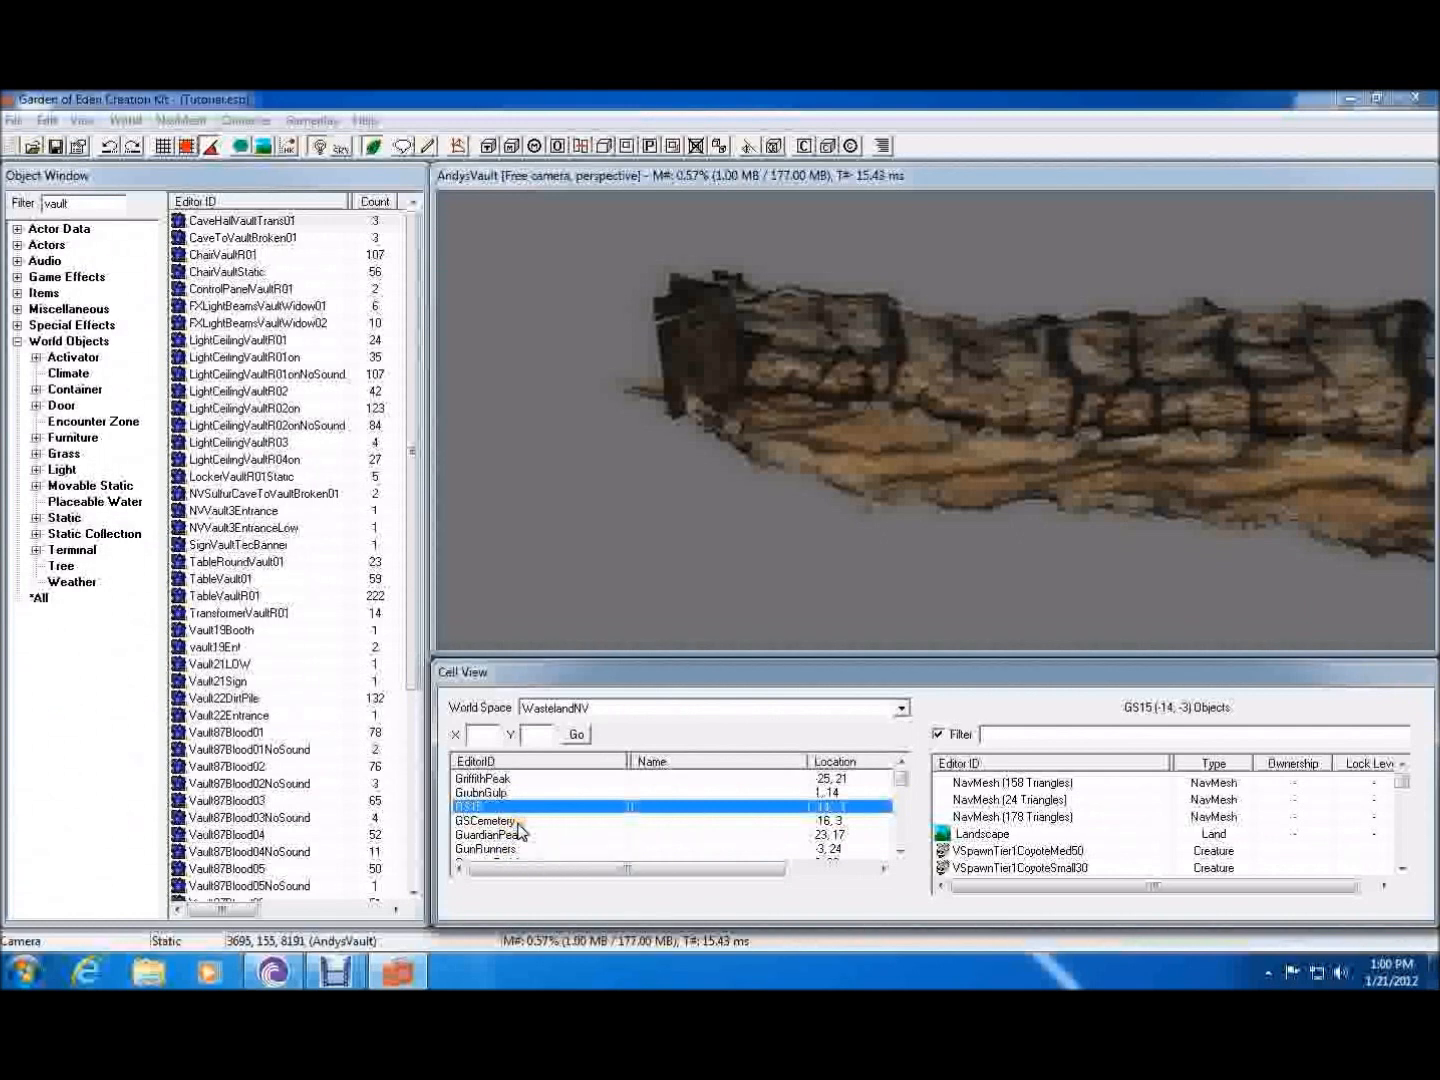
pyautogui.scroll(-5, 515, 828)
pyautogui.scroll(2, 526, 822)
pyautogui.scroll(5, 517, 831)
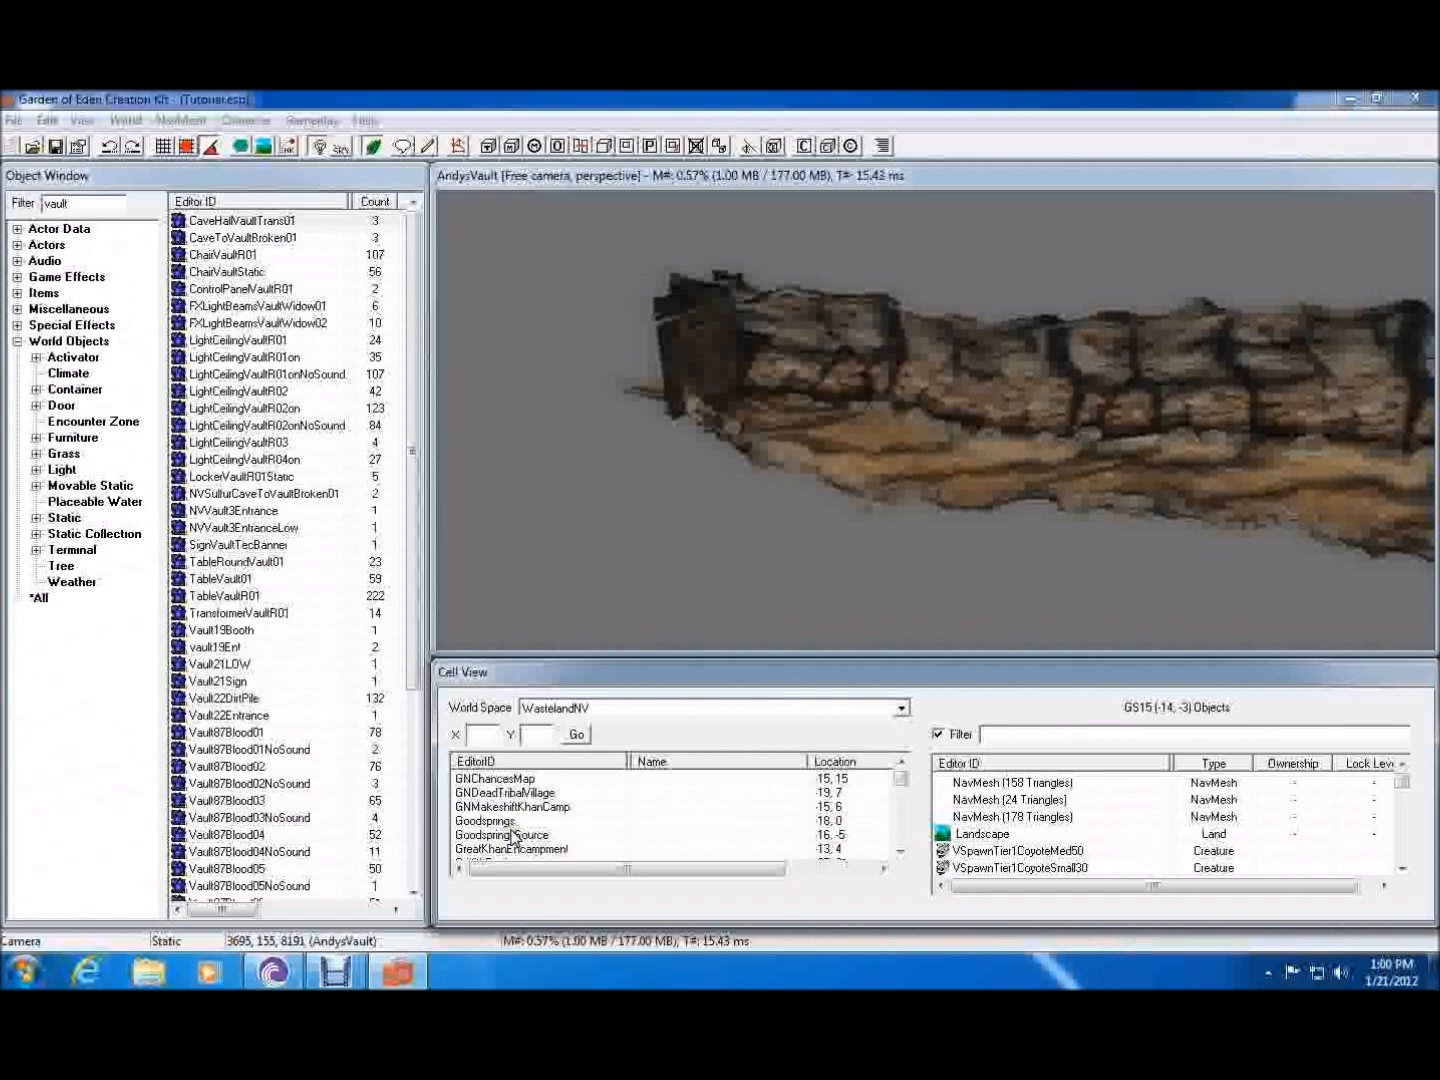
pyautogui.doubleClick(505, 829)
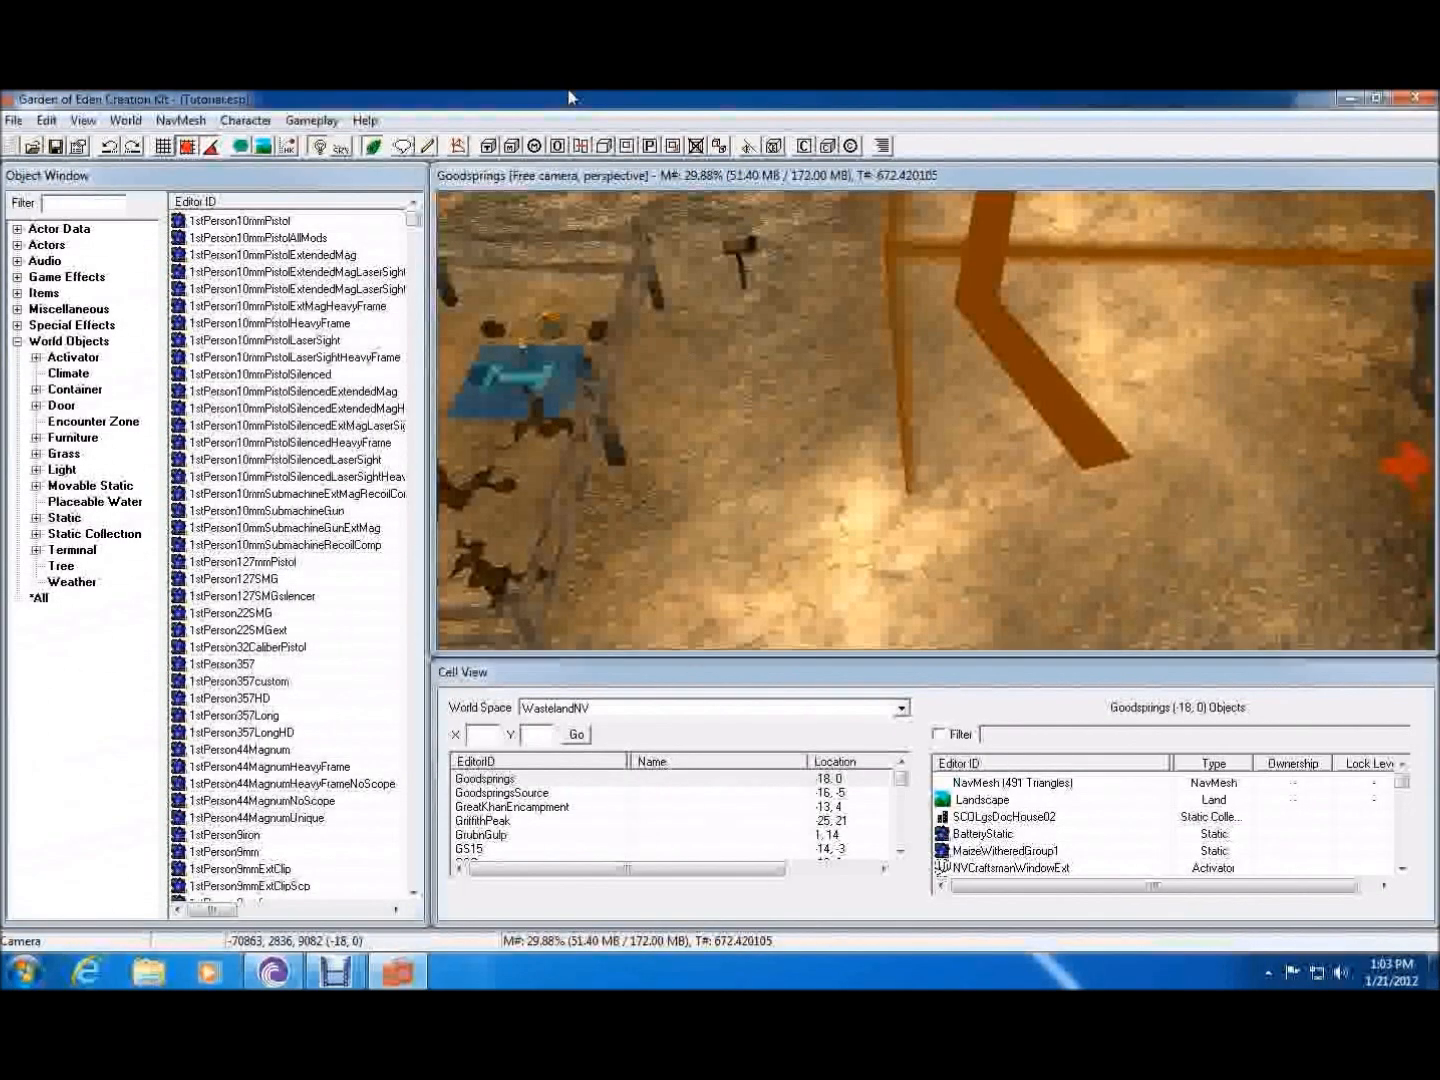
# - Filter the objects for "slid" and place a VDoorSliding02 door on the ground beside the wooden building in Goodsprings
pyautogui.click(762, 389)
pyautogui.click(605, 376)
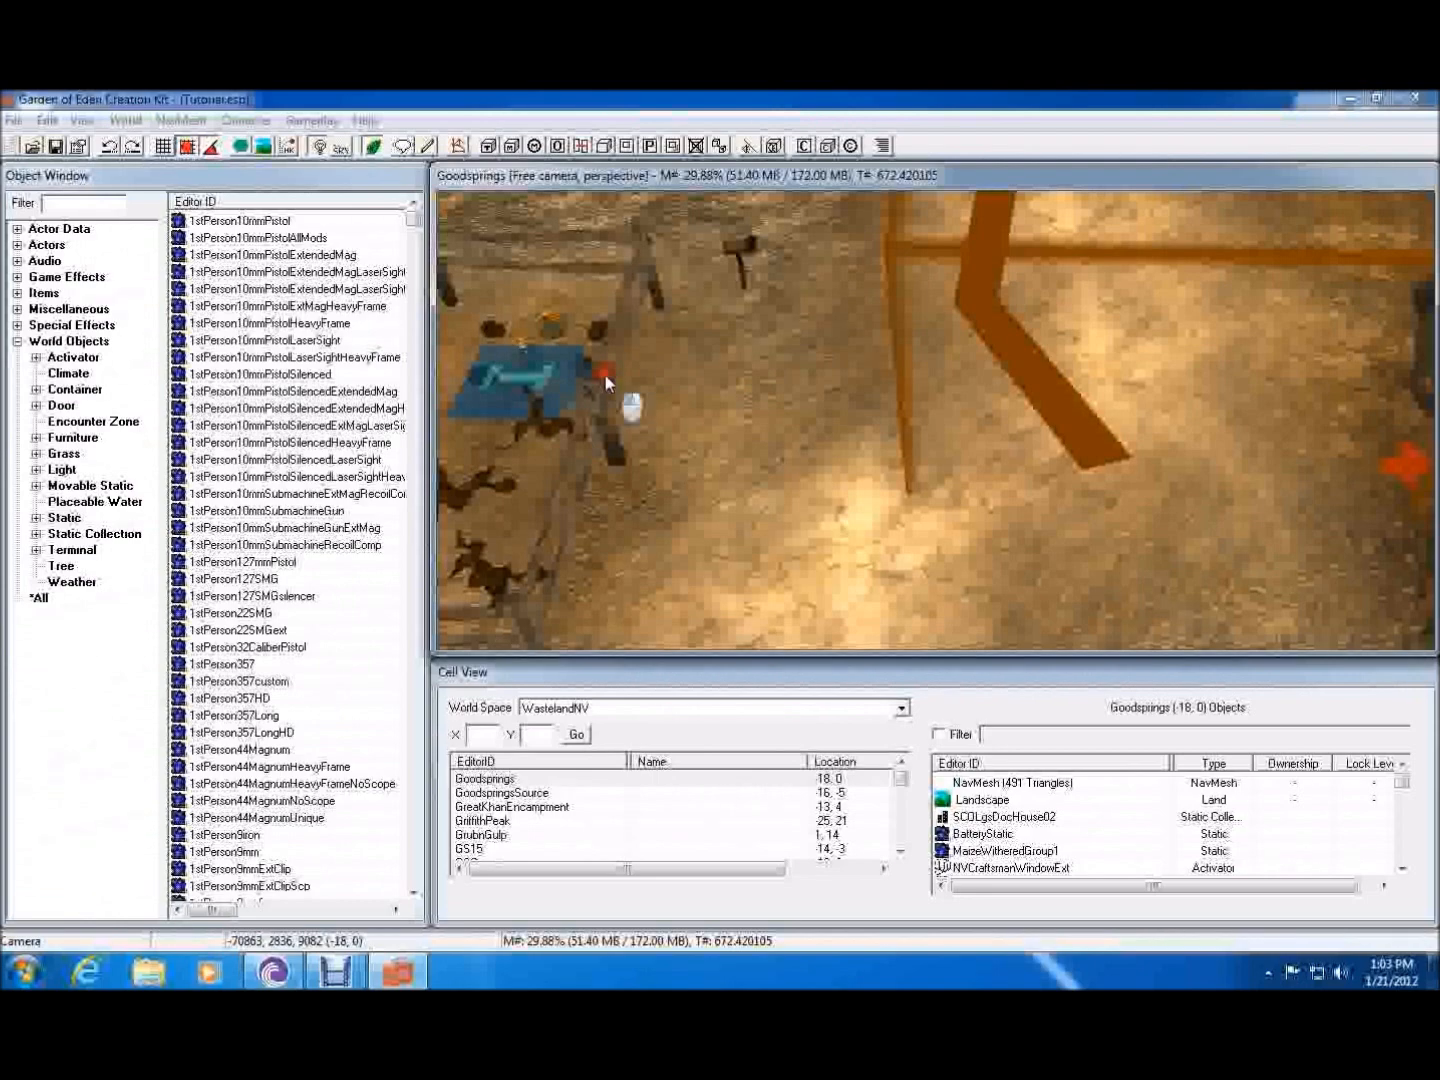
pyautogui.click(609, 384)
pyautogui.keyDown('shift'); pyautogui.moveTo(609, 384); pyautogui.dragTo(926, 428, button='middle'); pyautogui.keyUp('shift')
pyautogui.scroll(-3, 926, 428)
pyautogui.moveTo(1184, 492); pyautogui.dragTo(1038, 533, button='middle')
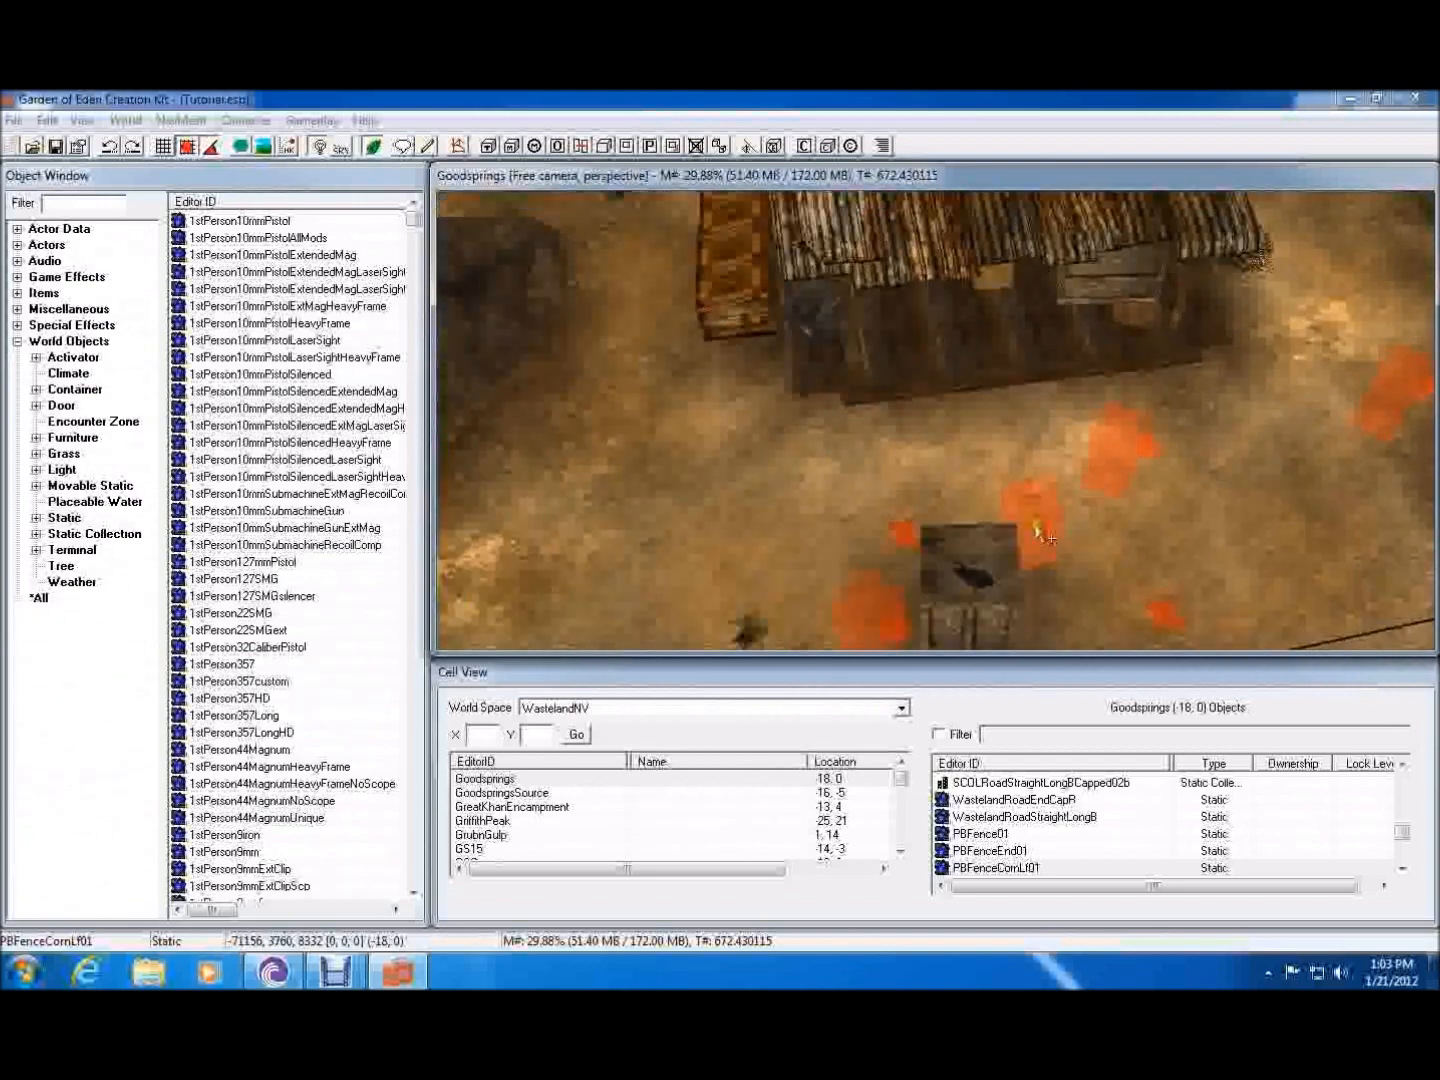
pyautogui.scroll(5, 1041, 536)
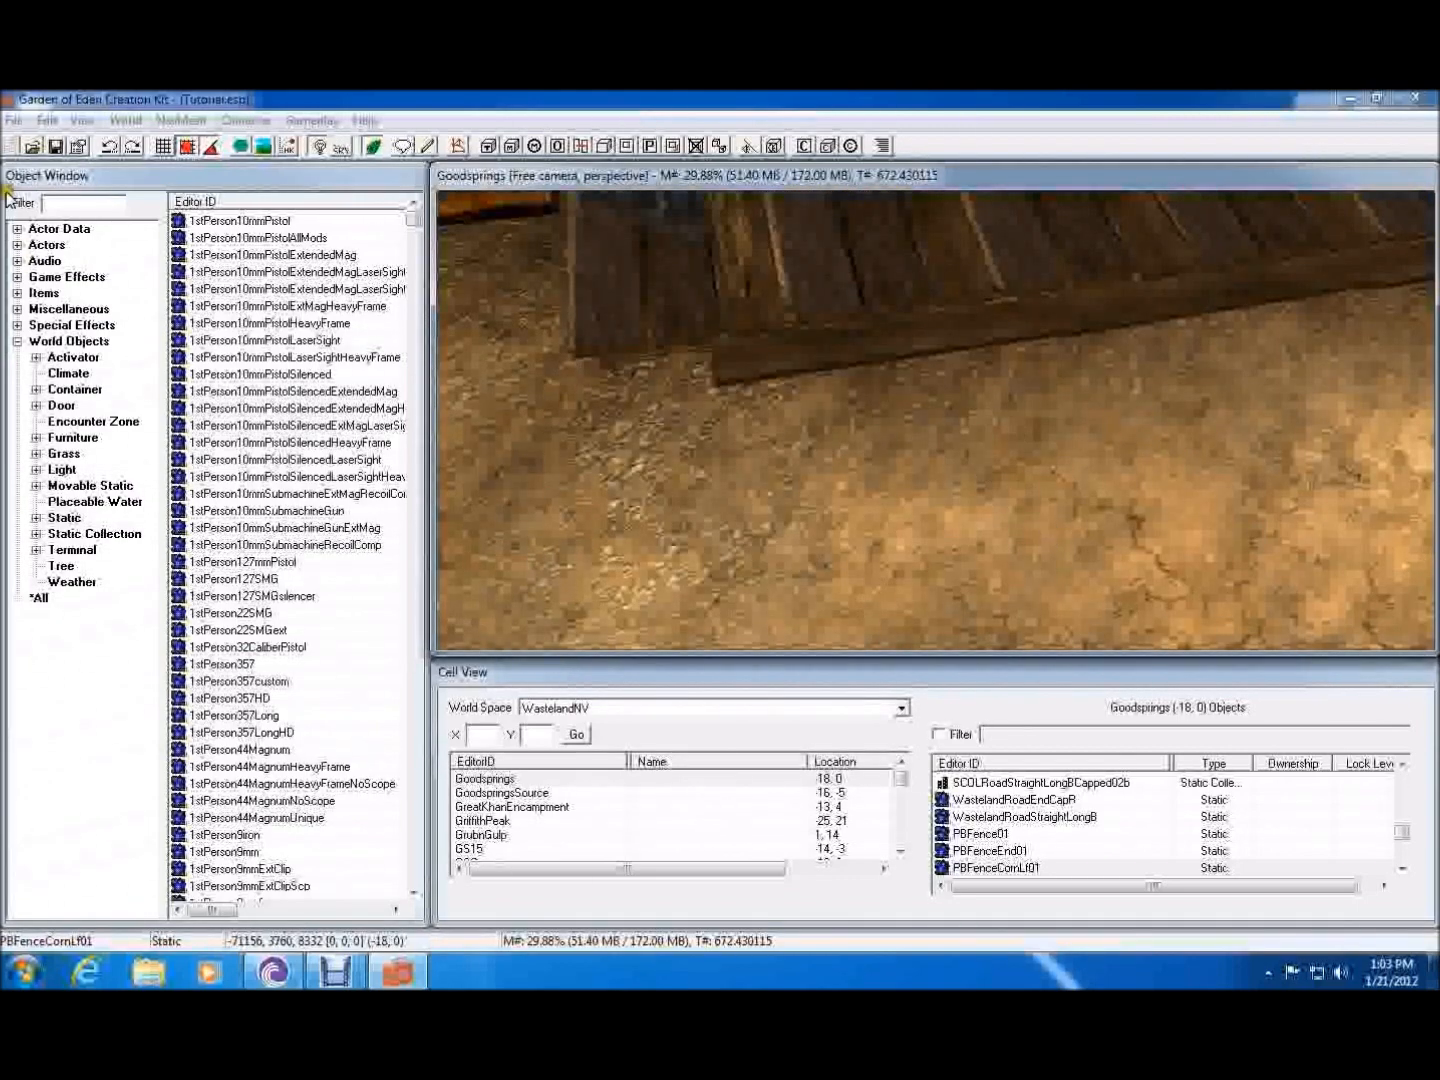
pyautogui.click(71, 204)
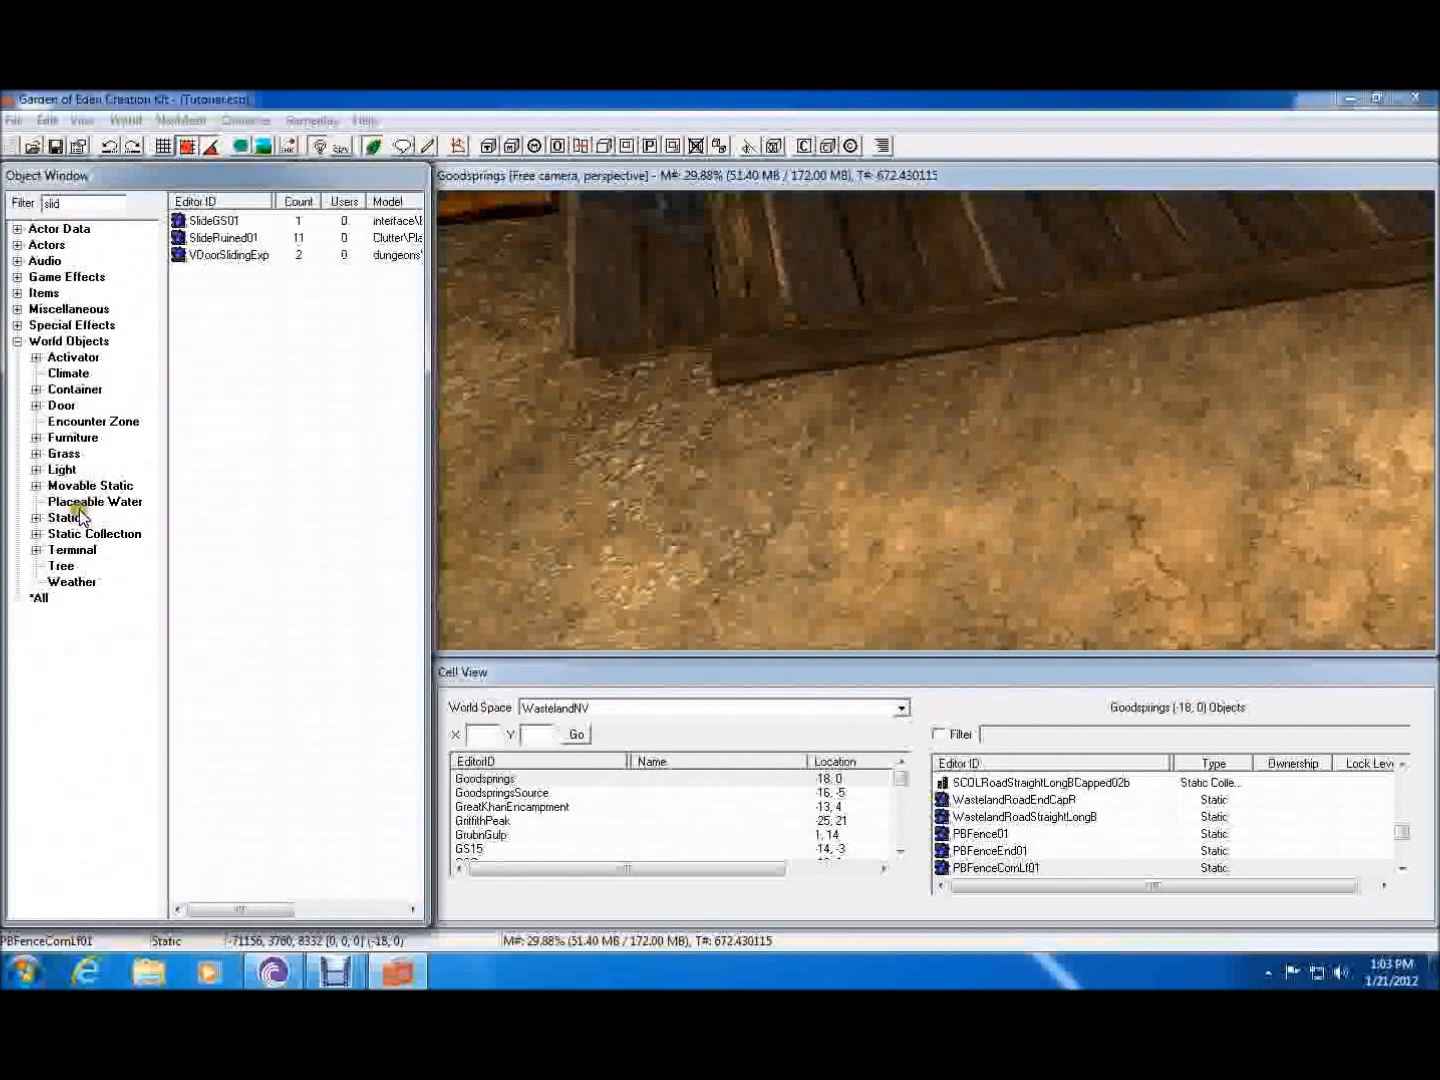
pyautogui.click(60, 405)
pyautogui.moveTo(215, 221); pyautogui.dragTo(880, 462)
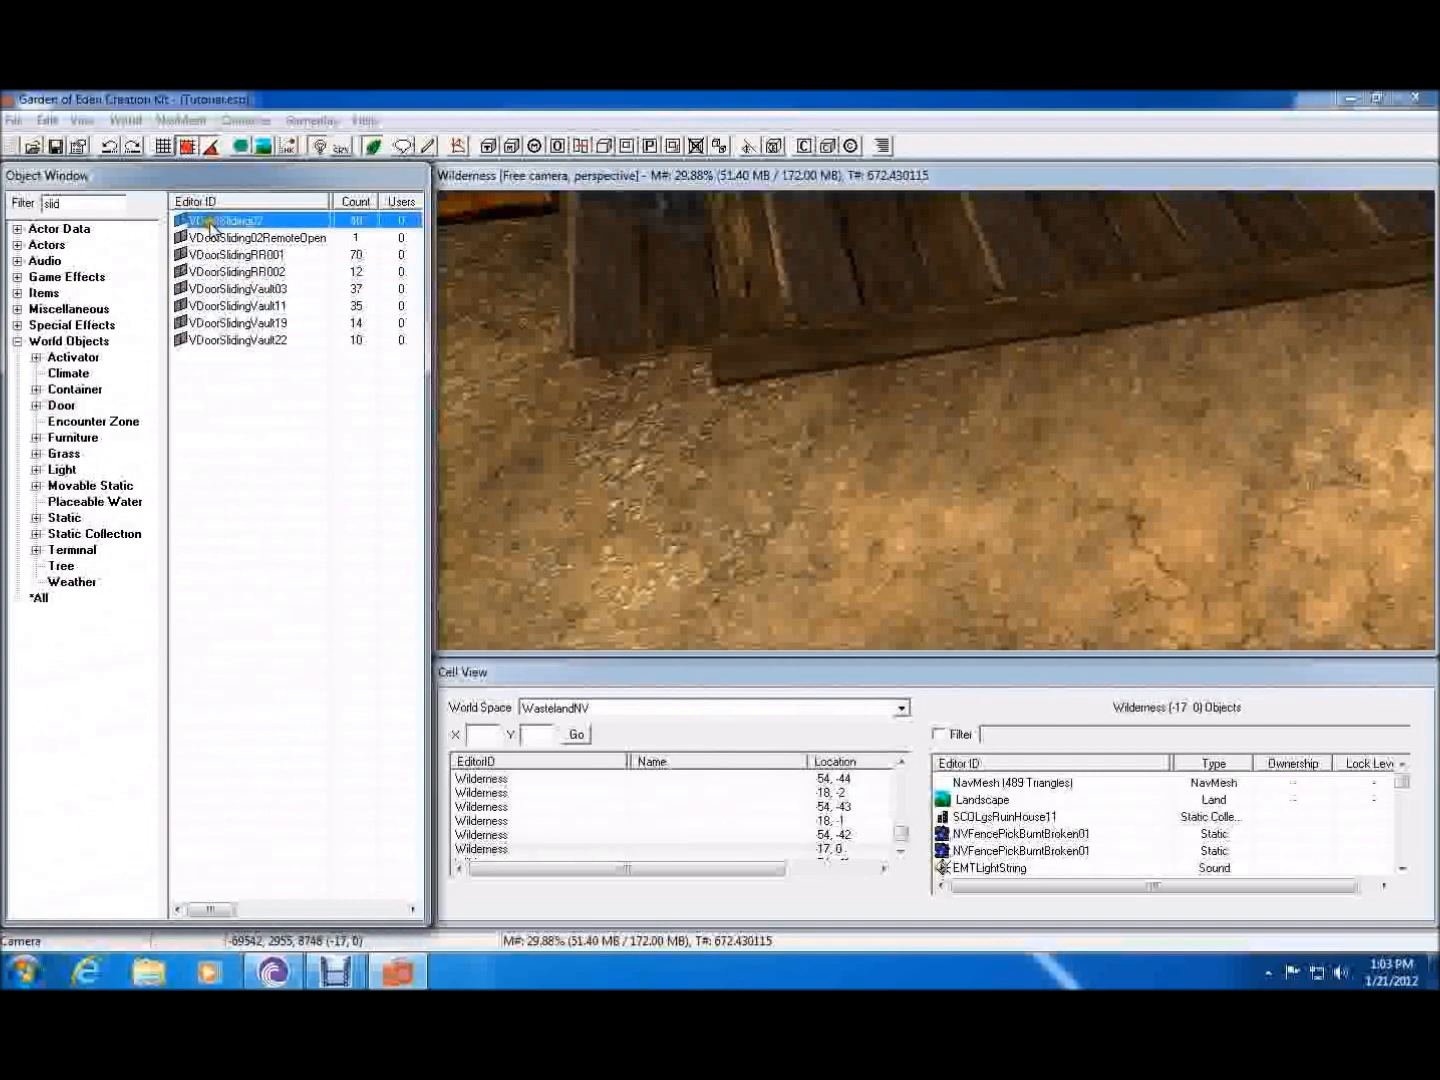
pyautogui.moveTo(527, 373); pyautogui.dragTo(822, 557)
pyautogui.keyDown('shift'); pyautogui.moveTo(789, 505); pyautogui.dragTo(781, 345, button='middle'); pyautogui.keyUp('shift')
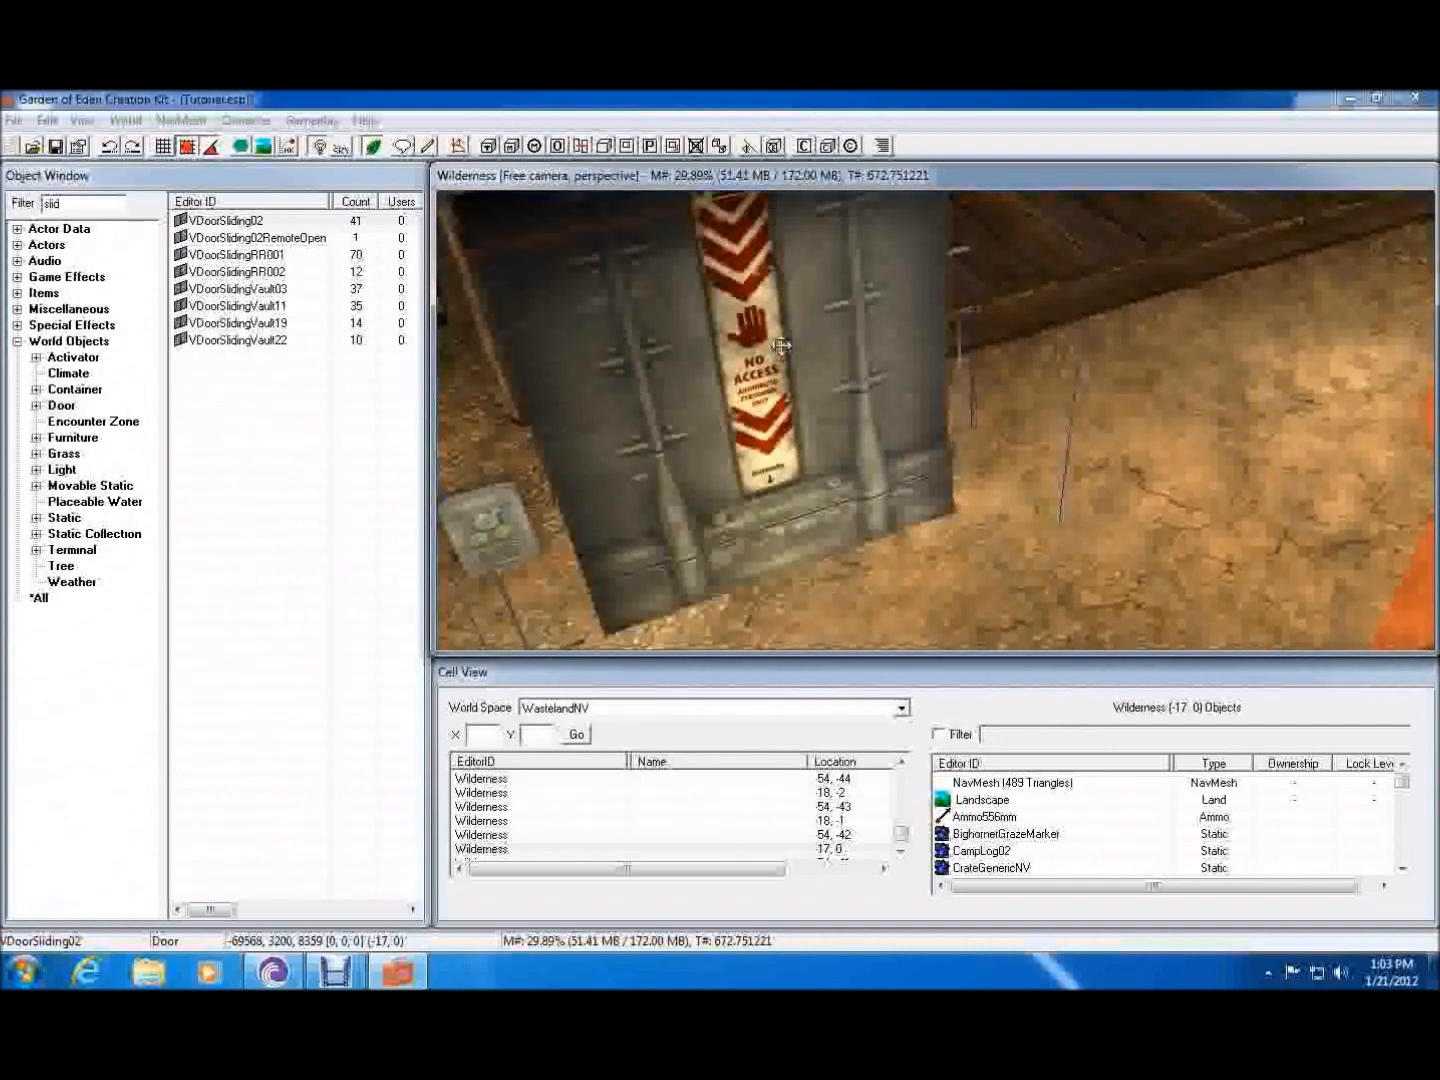
# - Enable teleport on the placed sliding door and link it to CaveDoor01 in the AndysVault cell
pyautogui.doubleClick(781, 345)
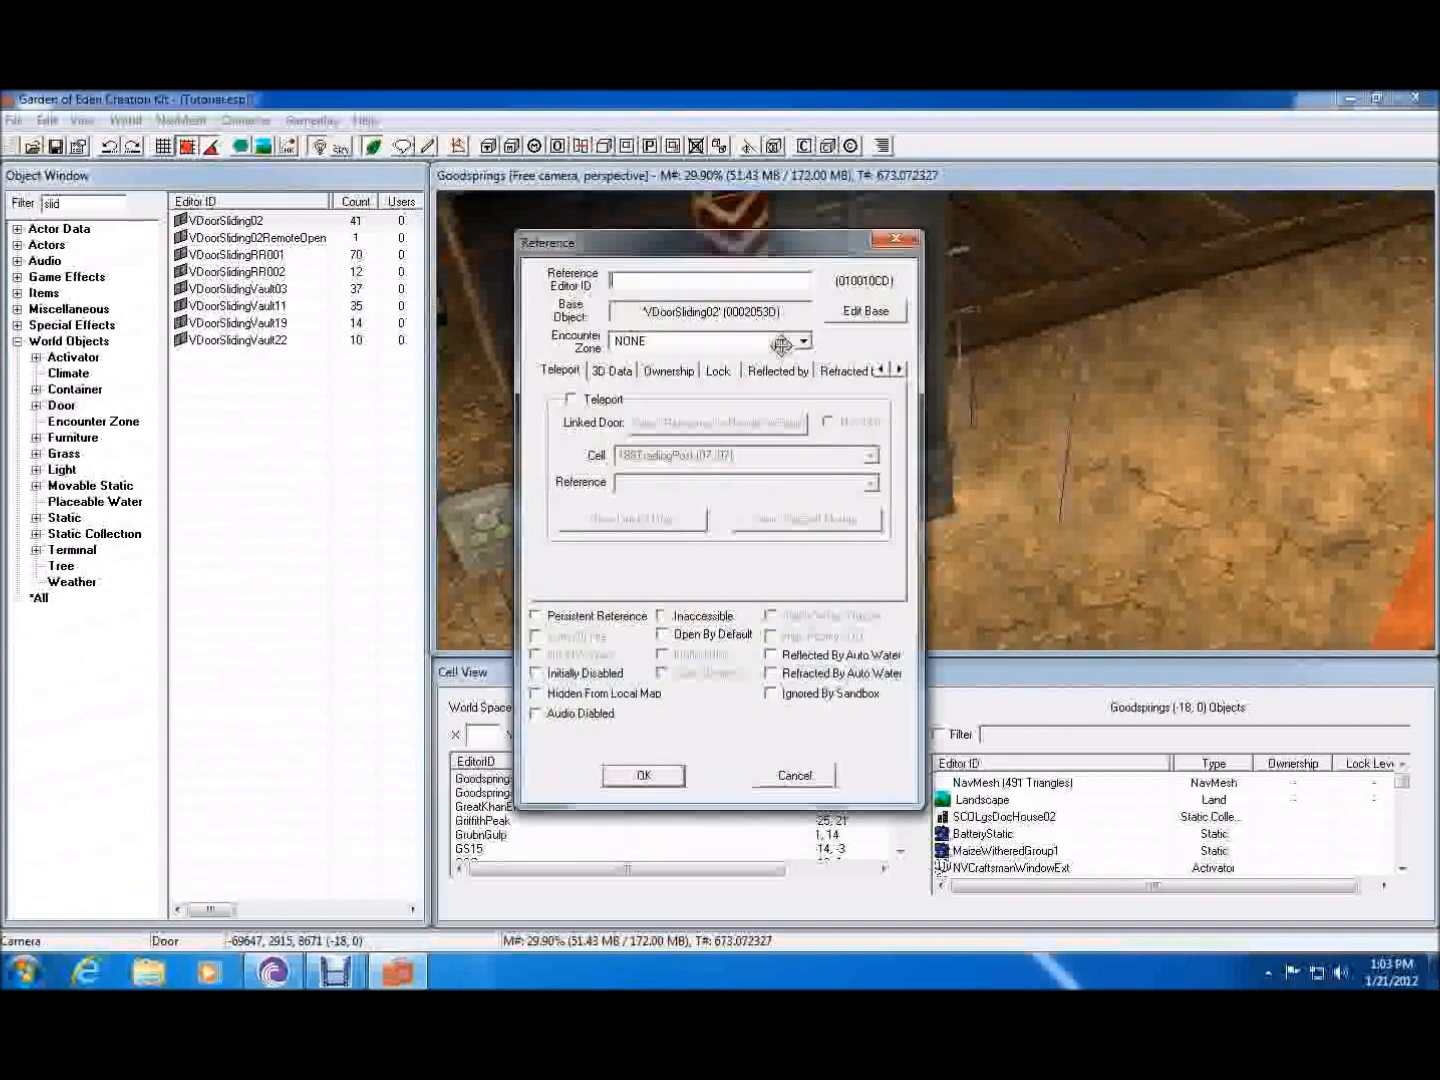
pyautogui.click(571, 401)
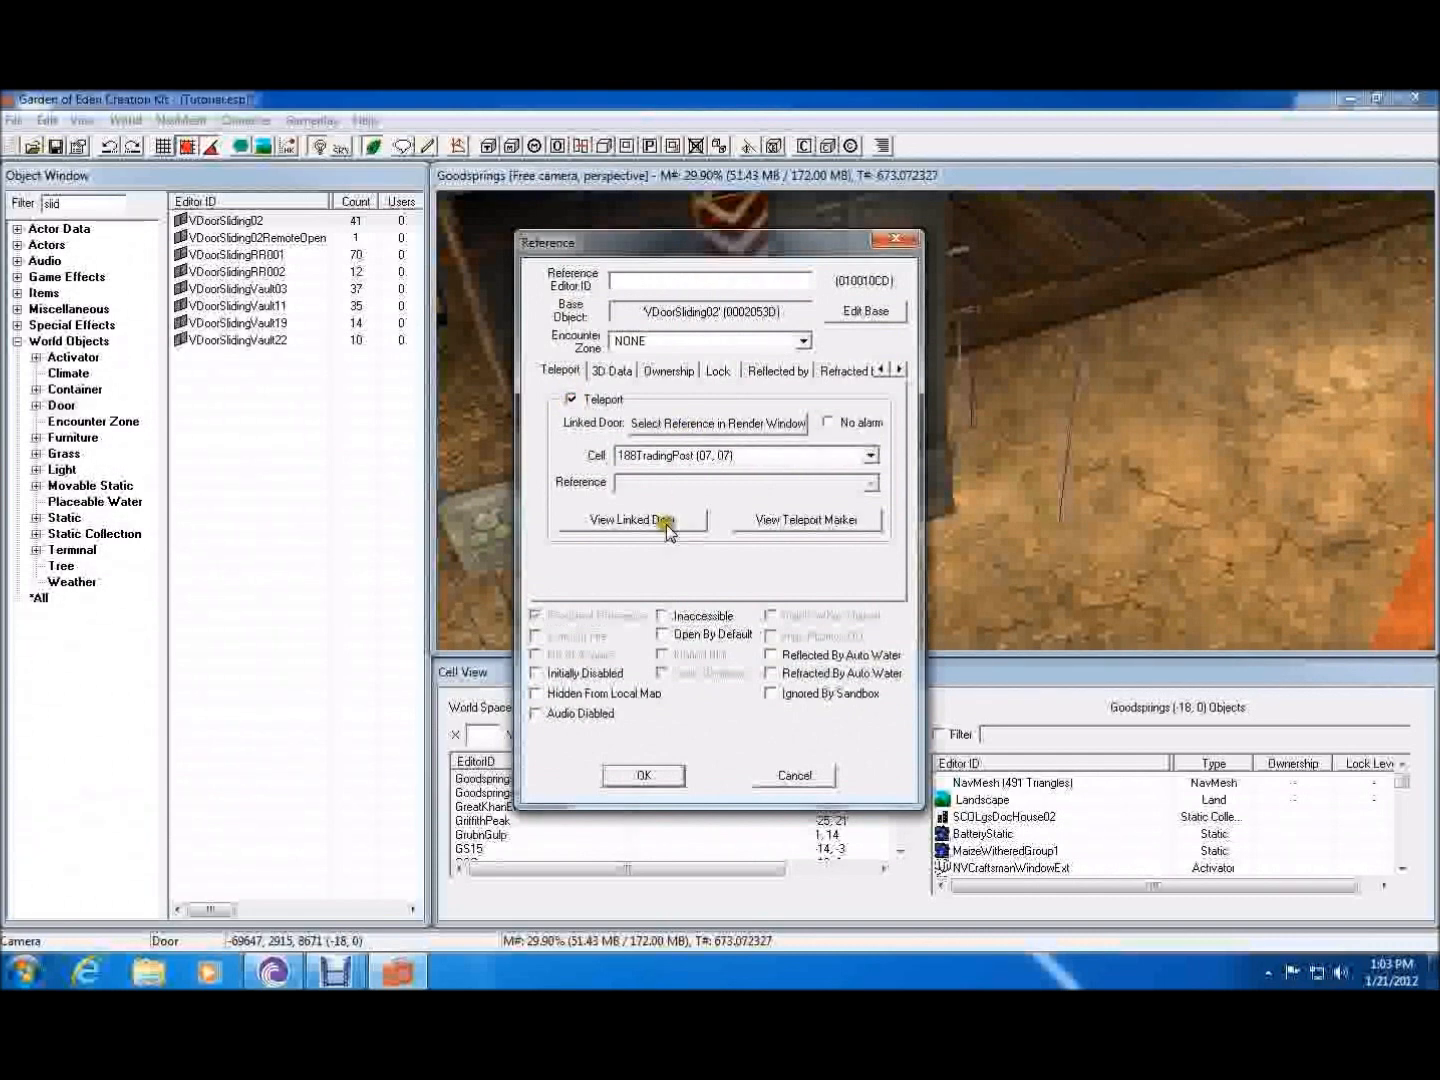
pyautogui.click(688, 454)
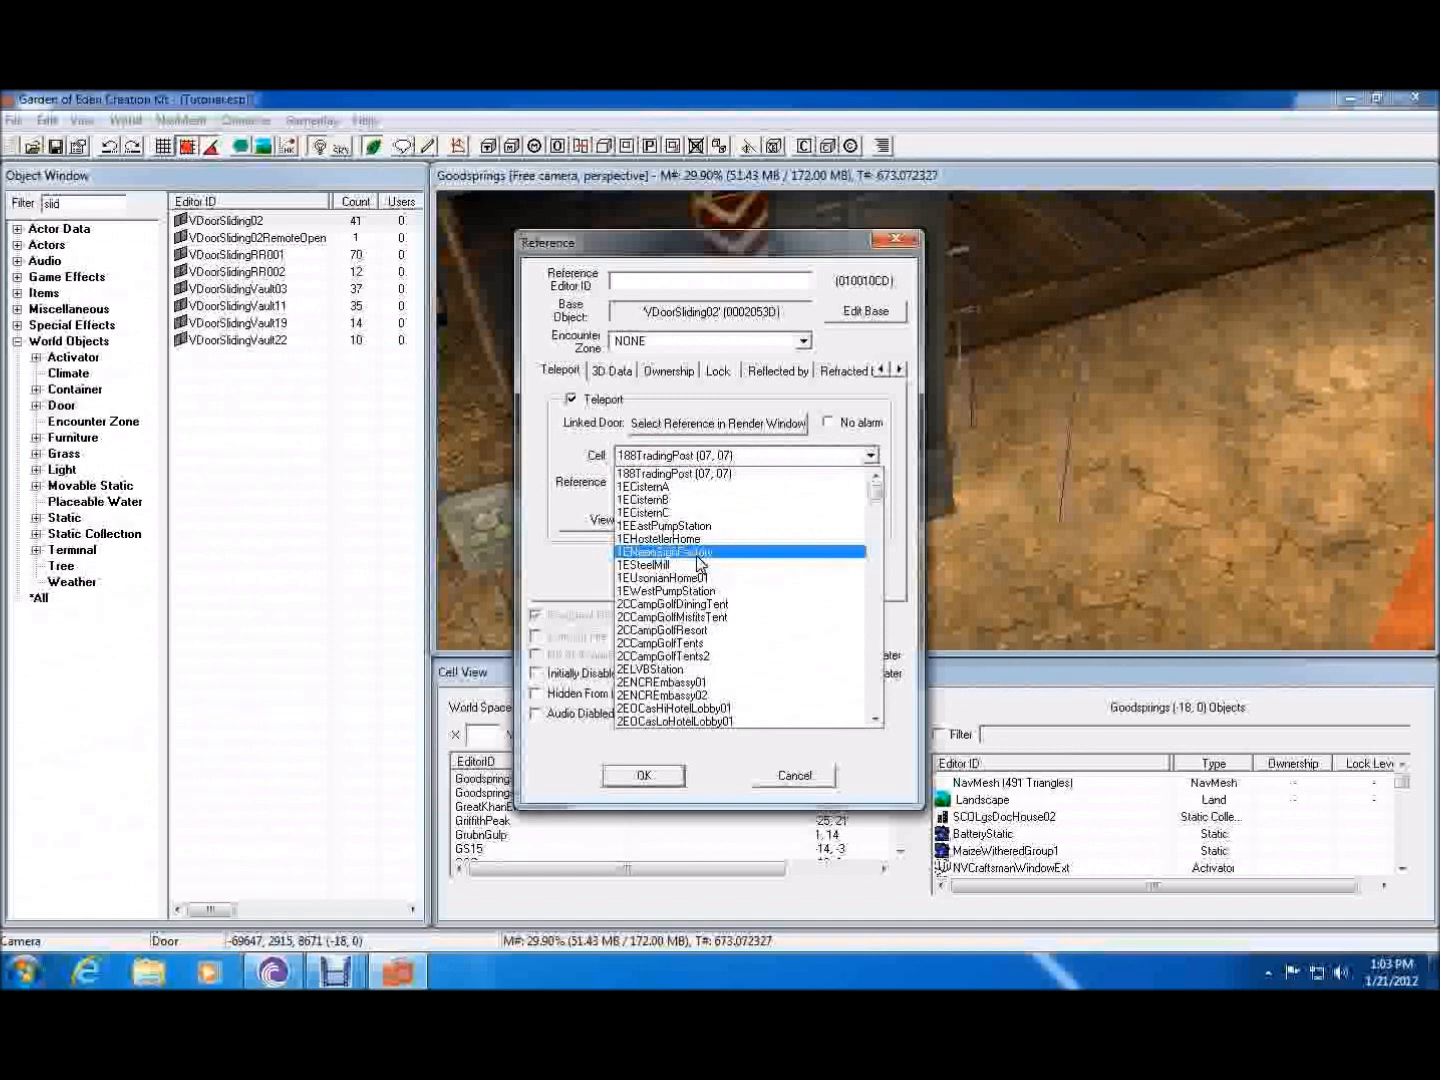
pyautogui.press('a')
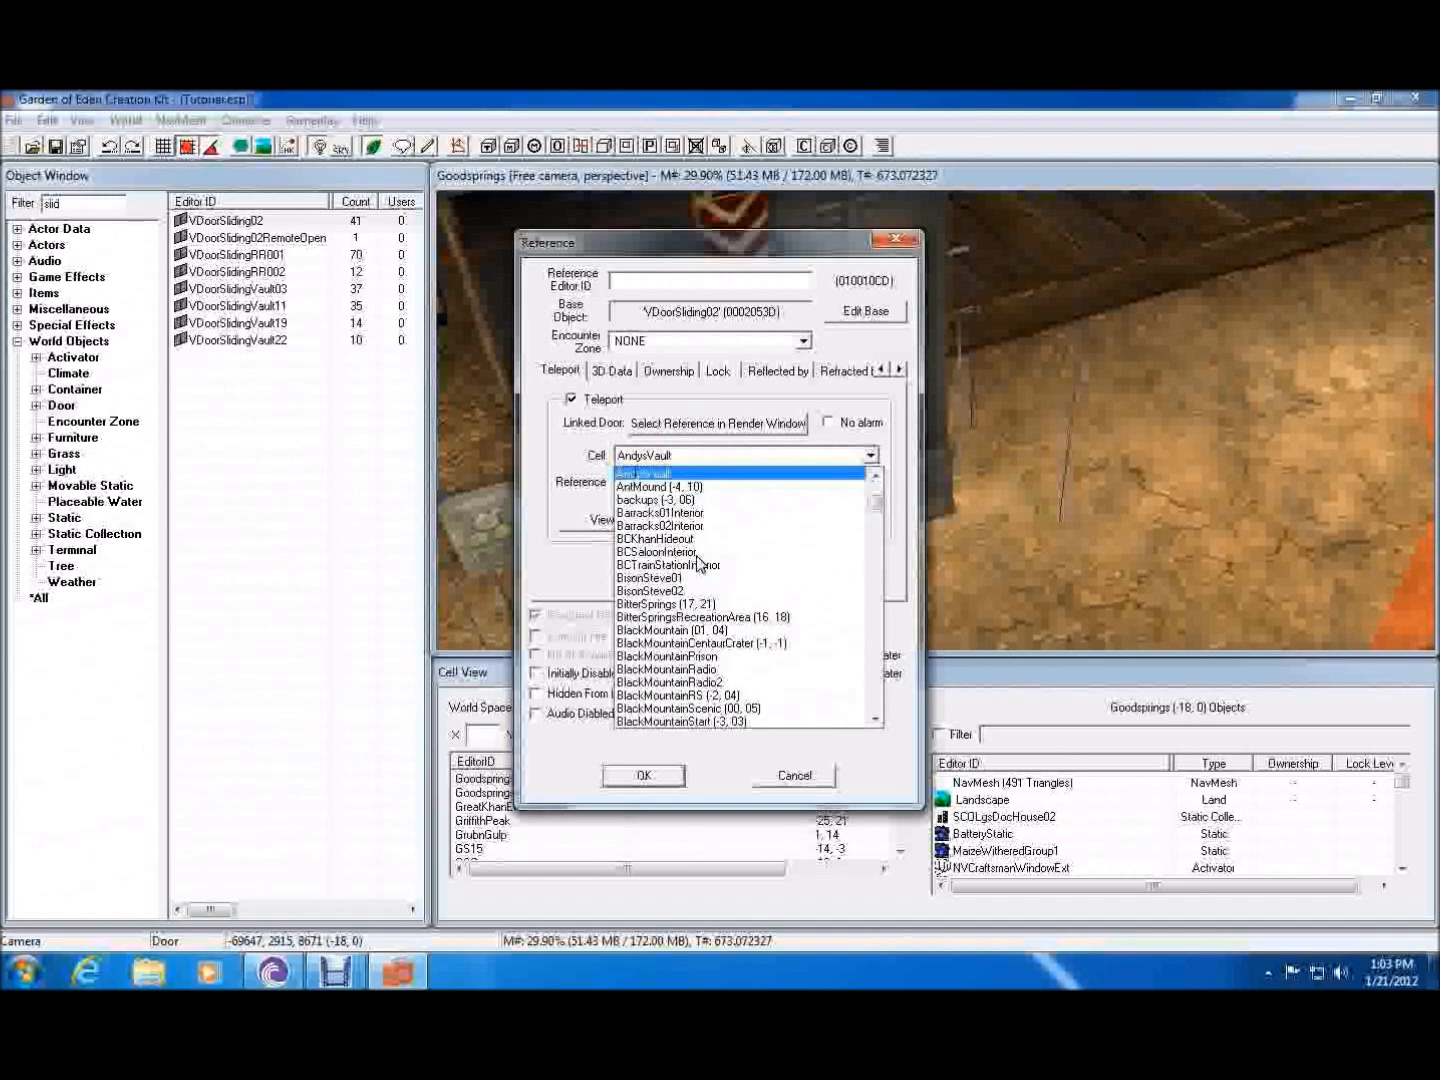
pyautogui.click(670, 487)
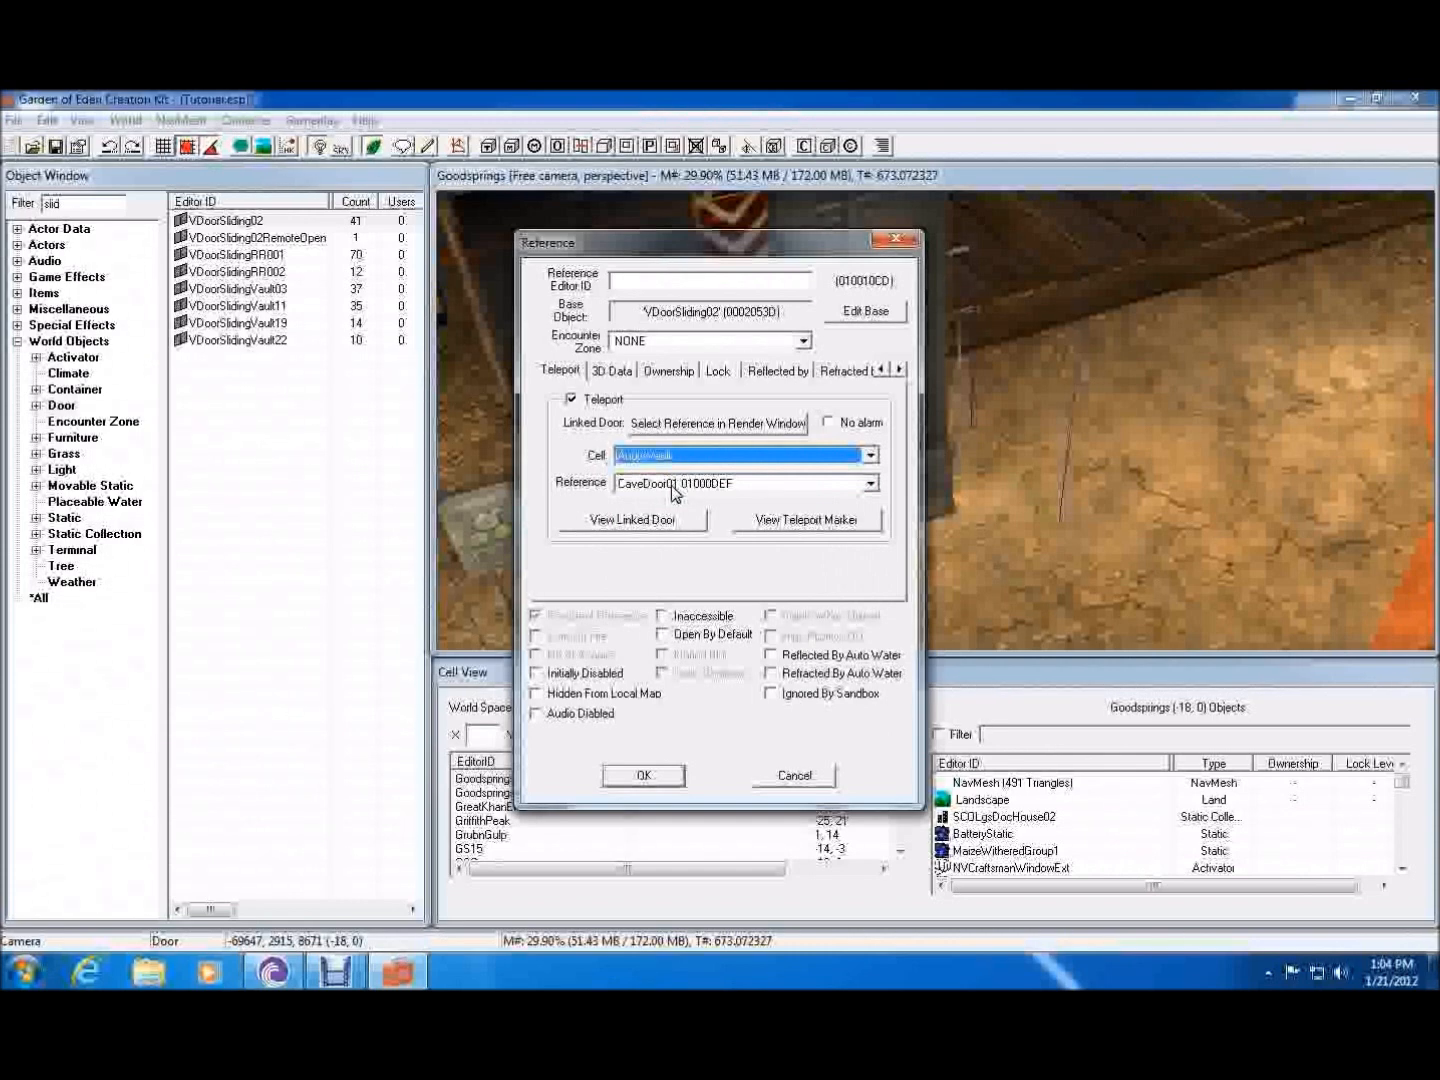
pyautogui.click(643, 775)
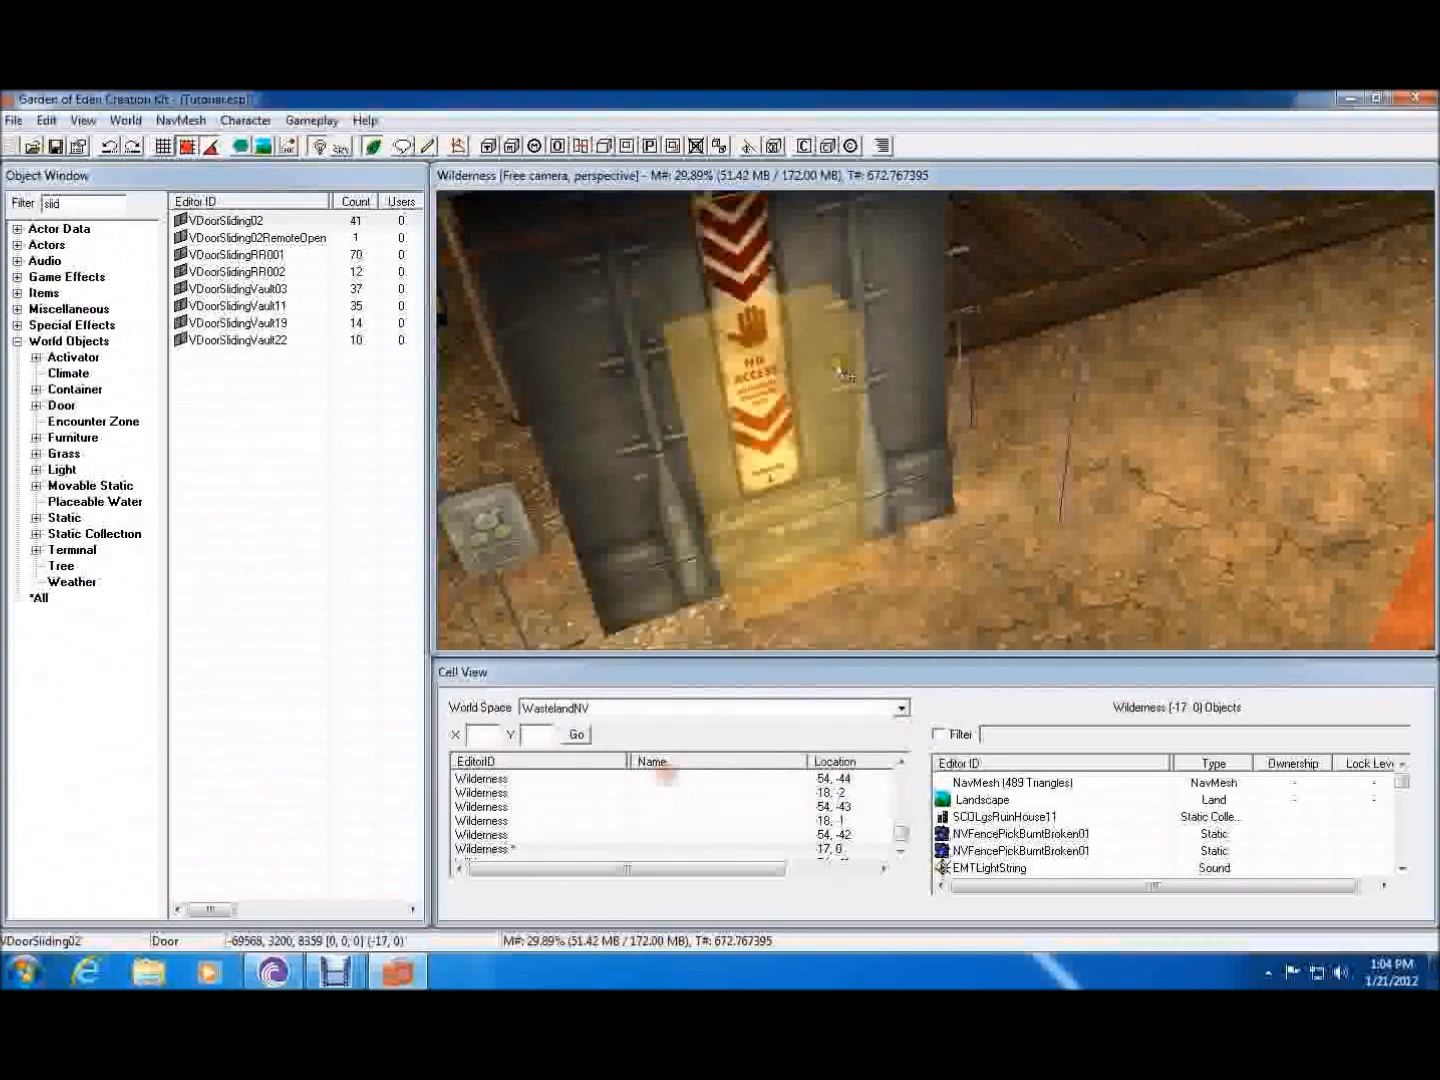
# - Rotate the sliding door's teleport marker to -180 degrees about the vertical axis
pyautogui.click(772, 401)
pyautogui.moveTo(752, 460)
pyautogui.keyDown('shift'); pyautogui.mouseDown(button='middle')
pyautogui.moveTo(904, 419)
pyautogui.moveTo(811, 473)
pyautogui.mouseUp(button='middle'); pyautogui.keyUp('shift')
pyautogui.rightClick(845, 471)
pyautogui.moveTo(845, 477); pyautogui.dragTo(1009, 477, button='right')
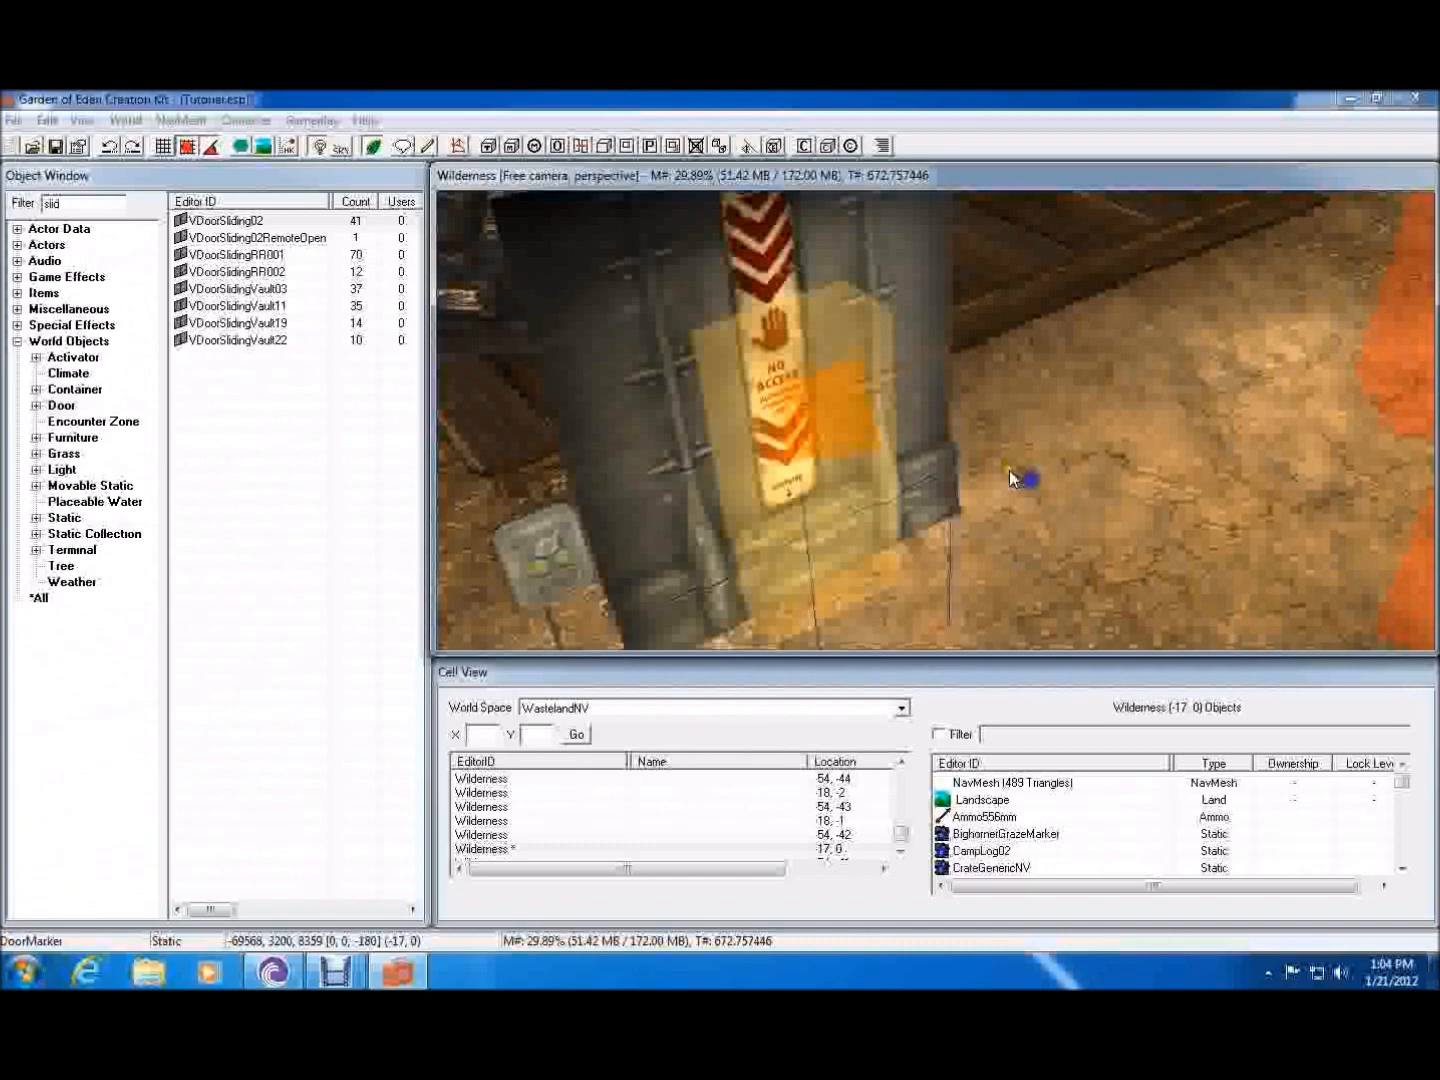
pyautogui.moveTo(823, 465); pyautogui.dragTo(860, 440, button='middle')
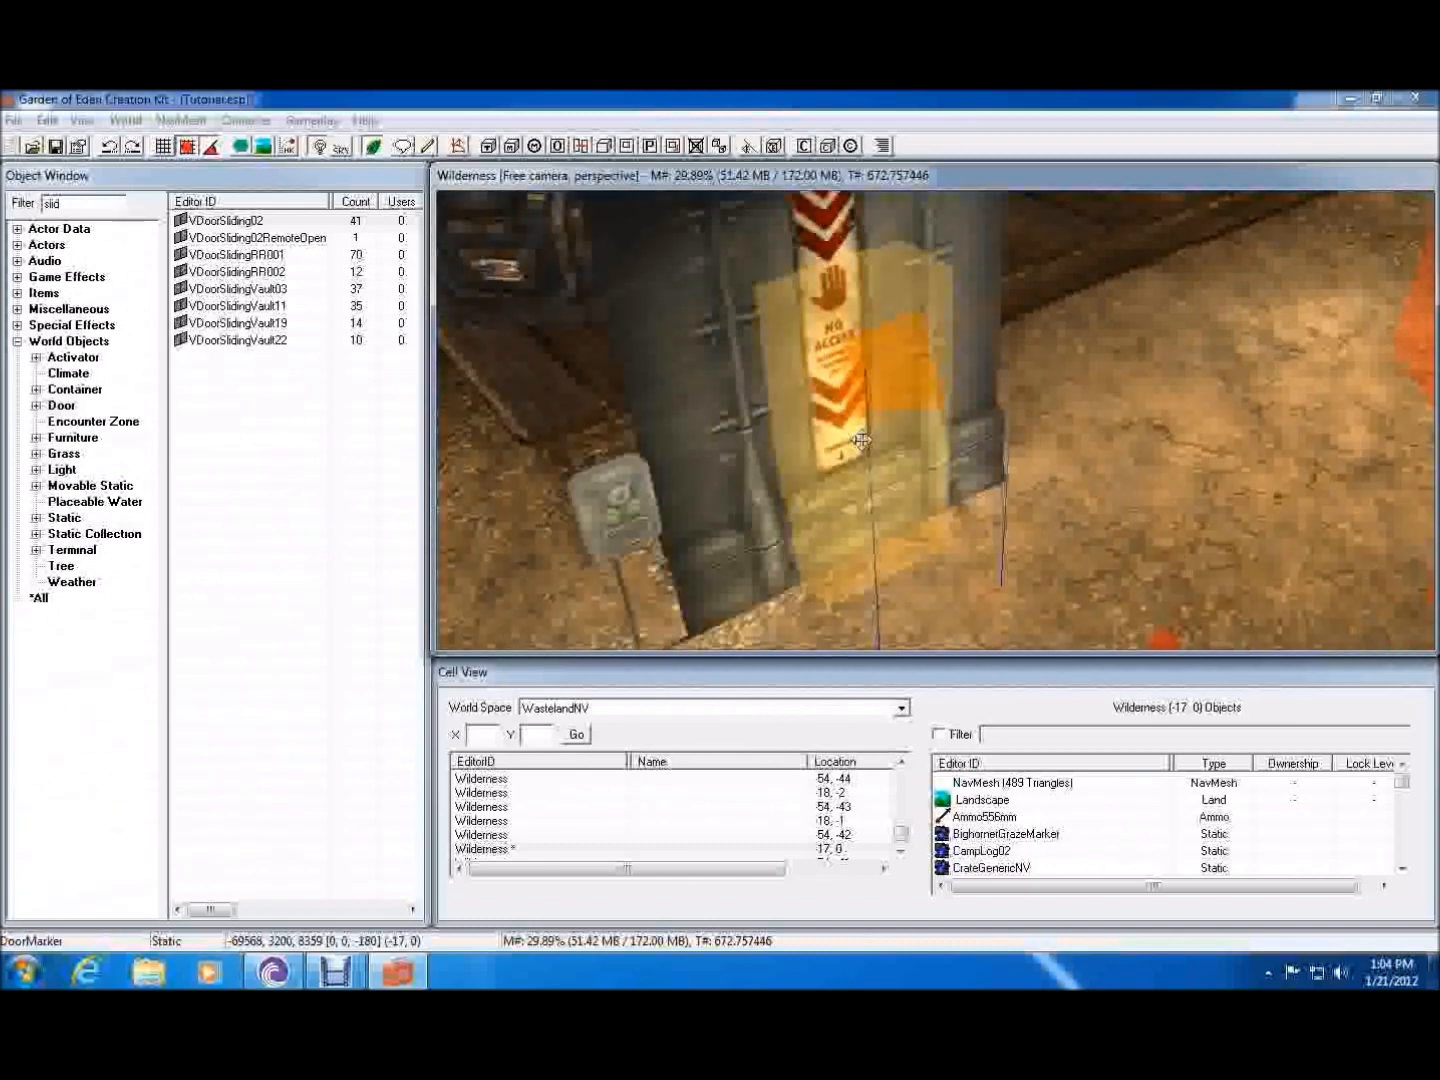
# - Move the teleport marker out onto the open ground in front of the sliding door
pyautogui.moveTo(845, 482)
pyautogui.keyDown('shift'); pyautogui.mouseDown(button='middle')
pyautogui.moveTo(1076, 427)
pyautogui.moveTo(1058, 440)
pyautogui.moveTo(1195, 446)
pyautogui.moveTo(916, 418)
pyautogui.mouseUp(button='middle'); pyautogui.keyUp('shift')
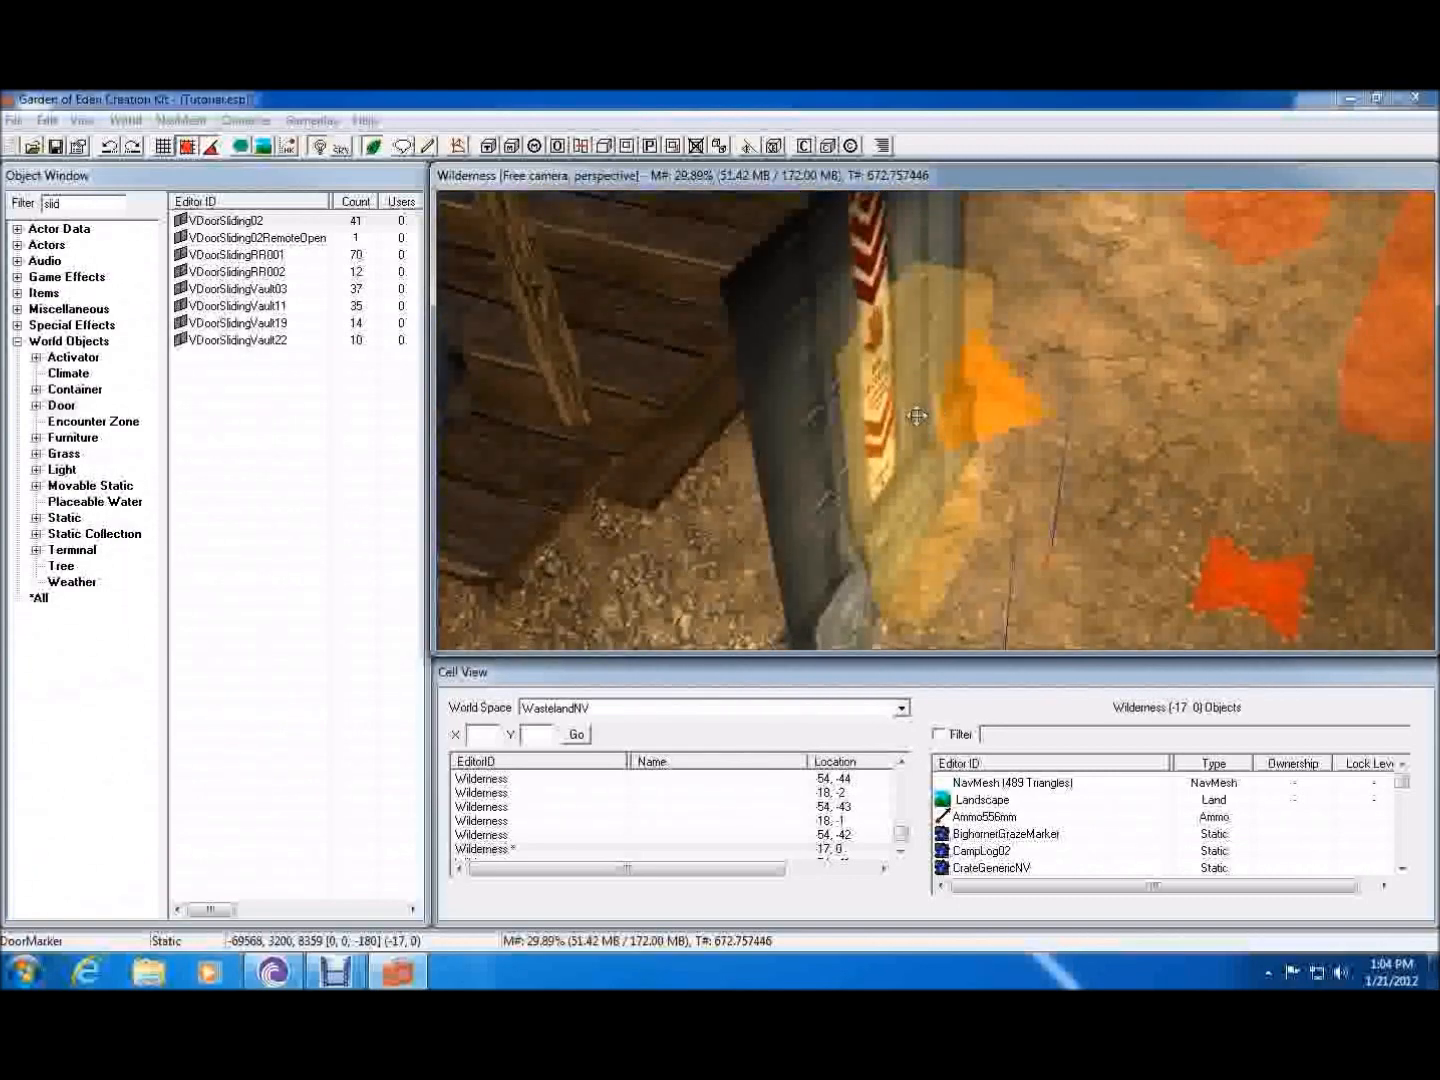
pyautogui.moveTo(916, 416)
pyautogui.keyDown('shift'); pyautogui.mouseDown(button='middle')
pyautogui.moveTo(1095, 327)
pyautogui.moveTo(938, 315)
pyautogui.moveTo(1045, 378)
pyautogui.moveTo(1029, 519)
pyautogui.moveTo(648, 496)
pyautogui.moveTo(843, 348)
pyautogui.moveTo(1223, 297)
pyautogui.moveTo(967, 327)
pyautogui.mouseUp(button='middle'); pyautogui.keyUp('shift')
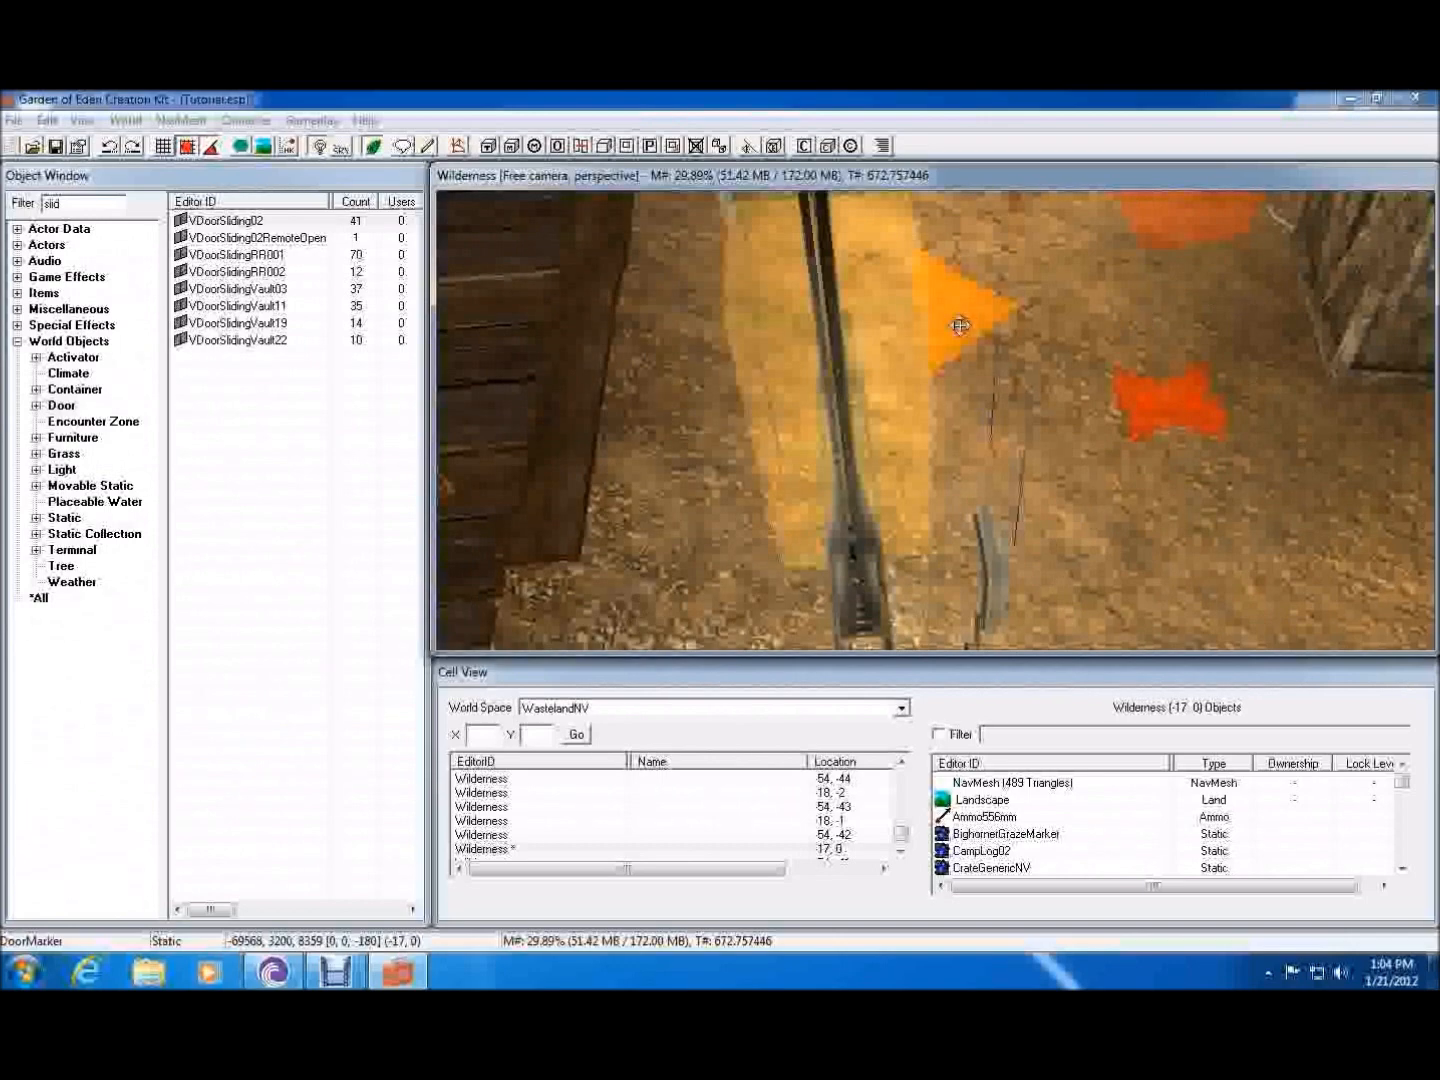
pyautogui.moveTo(903, 331); pyautogui.dragTo(1084, 388)
pyautogui.keyDown('shift'); pyautogui.moveTo(1083, 391); pyautogui.dragTo(1030, 290, button='middle'); pyautogui.keyUp('shift')
pyautogui.moveTo(1045, 301); pyautogui.dragTo(1056, 345)
pyautogui.moveTo(1056, 345)
pyautogui.keyDown('shift'); pyautogui.mouseDown(button='middle')
pyautogui.moveTo(1117, 296)
pyautogui.moveTo(1065, 553)
pyautogui.mouseUp(button='middle'); pyautogui.keyUp('shift')
# - Go to the linked cave door in AndysVault from the sliding door's teleport settings and close the settings
pyautogui.doubleClick(724, 350)
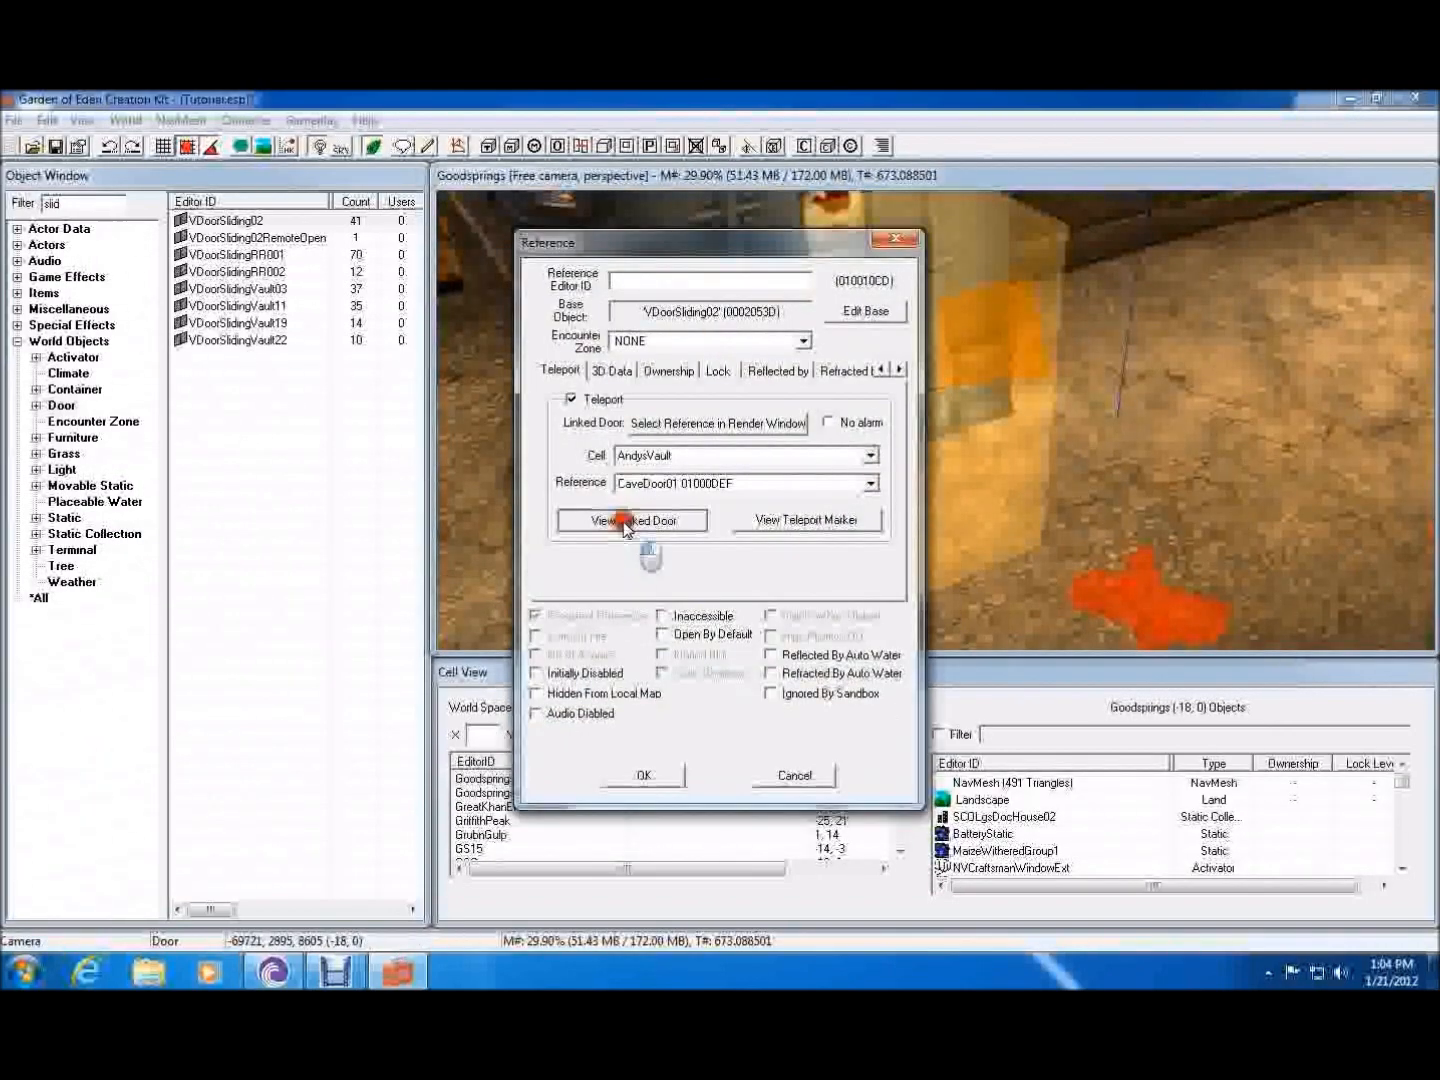
pyautogui.click(630, 528)
pyautogui.click(653, 785)
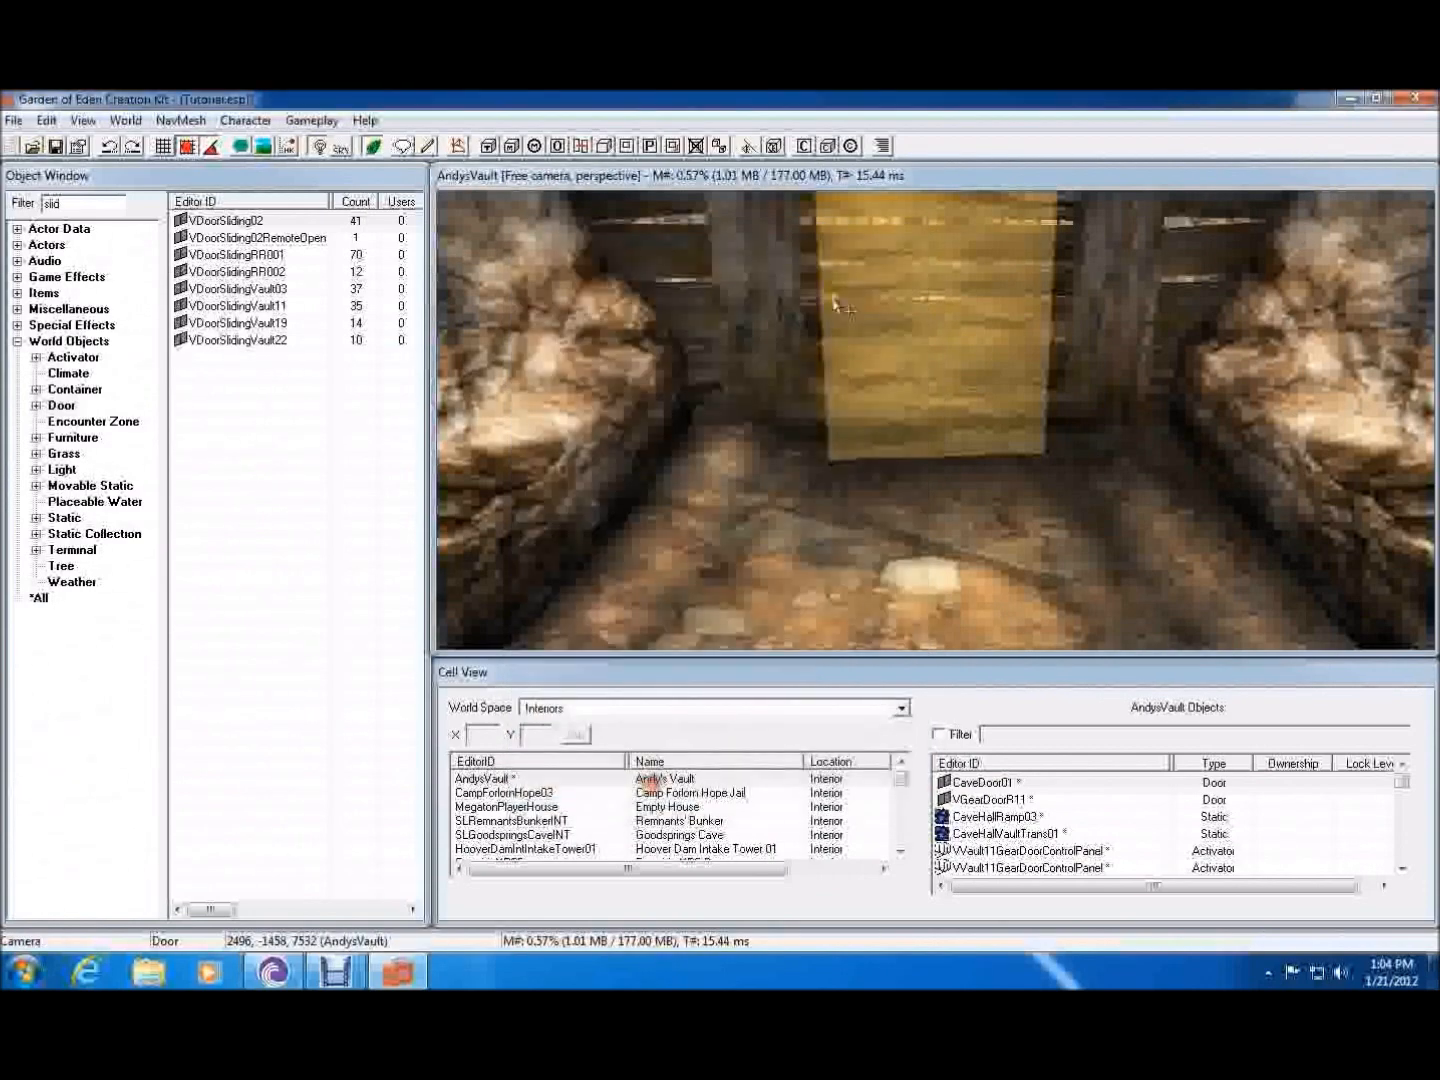
# - Turn CaveDoor01's teleport marker to face into the tunnel and position it in front of the door at 2496, -1088, 7419
pyautogui.click(838, 286)
pyautogui.scroll(-5, 920, 473)
pyautogui.moveTo(923, 488); pyautogui.dragTo(1183, 540, button='middle')
pyautogui.moveTo(985, 396); pyautogui.dragTo(693, 382, button='right')
pyautogui.click(963, 412)
pyautogui.moveTo(963, 412); pyautogui.dragTo(841, 268)
pyautogui.keyDown('shift'); pyautogui.moveTo(841, 268); pyautogui.dragTo(1406, 373, button='middle'); pyautogui.keyUp('shift')
pyautogui.scroll(-5, 974, 485)
pyautogui.keyDown('shift'); pyautogui.moveTo(974, 484); pyautogui.dragTo(146, 475, button='middle'); pyautogui.keyUp('shift')
pyautogui.keyDown('shift'); pyautogui.moveTo(756, 414); pyautogui.dragTo(646, 447, button='middle'); pyautogui.keyUp('shift')
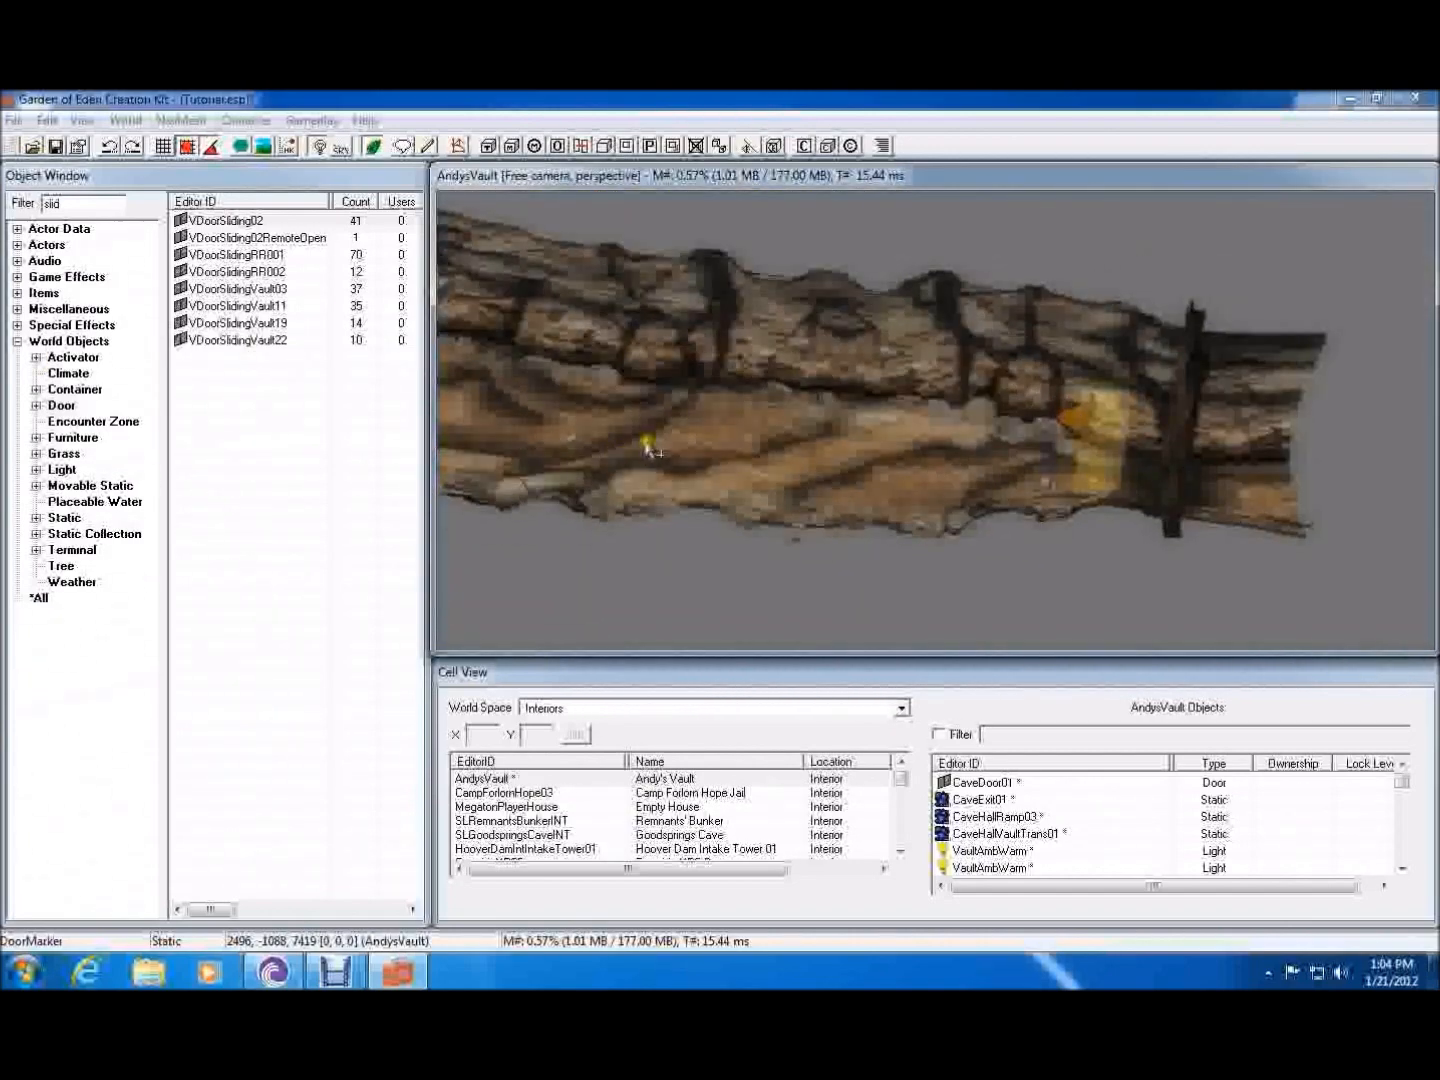